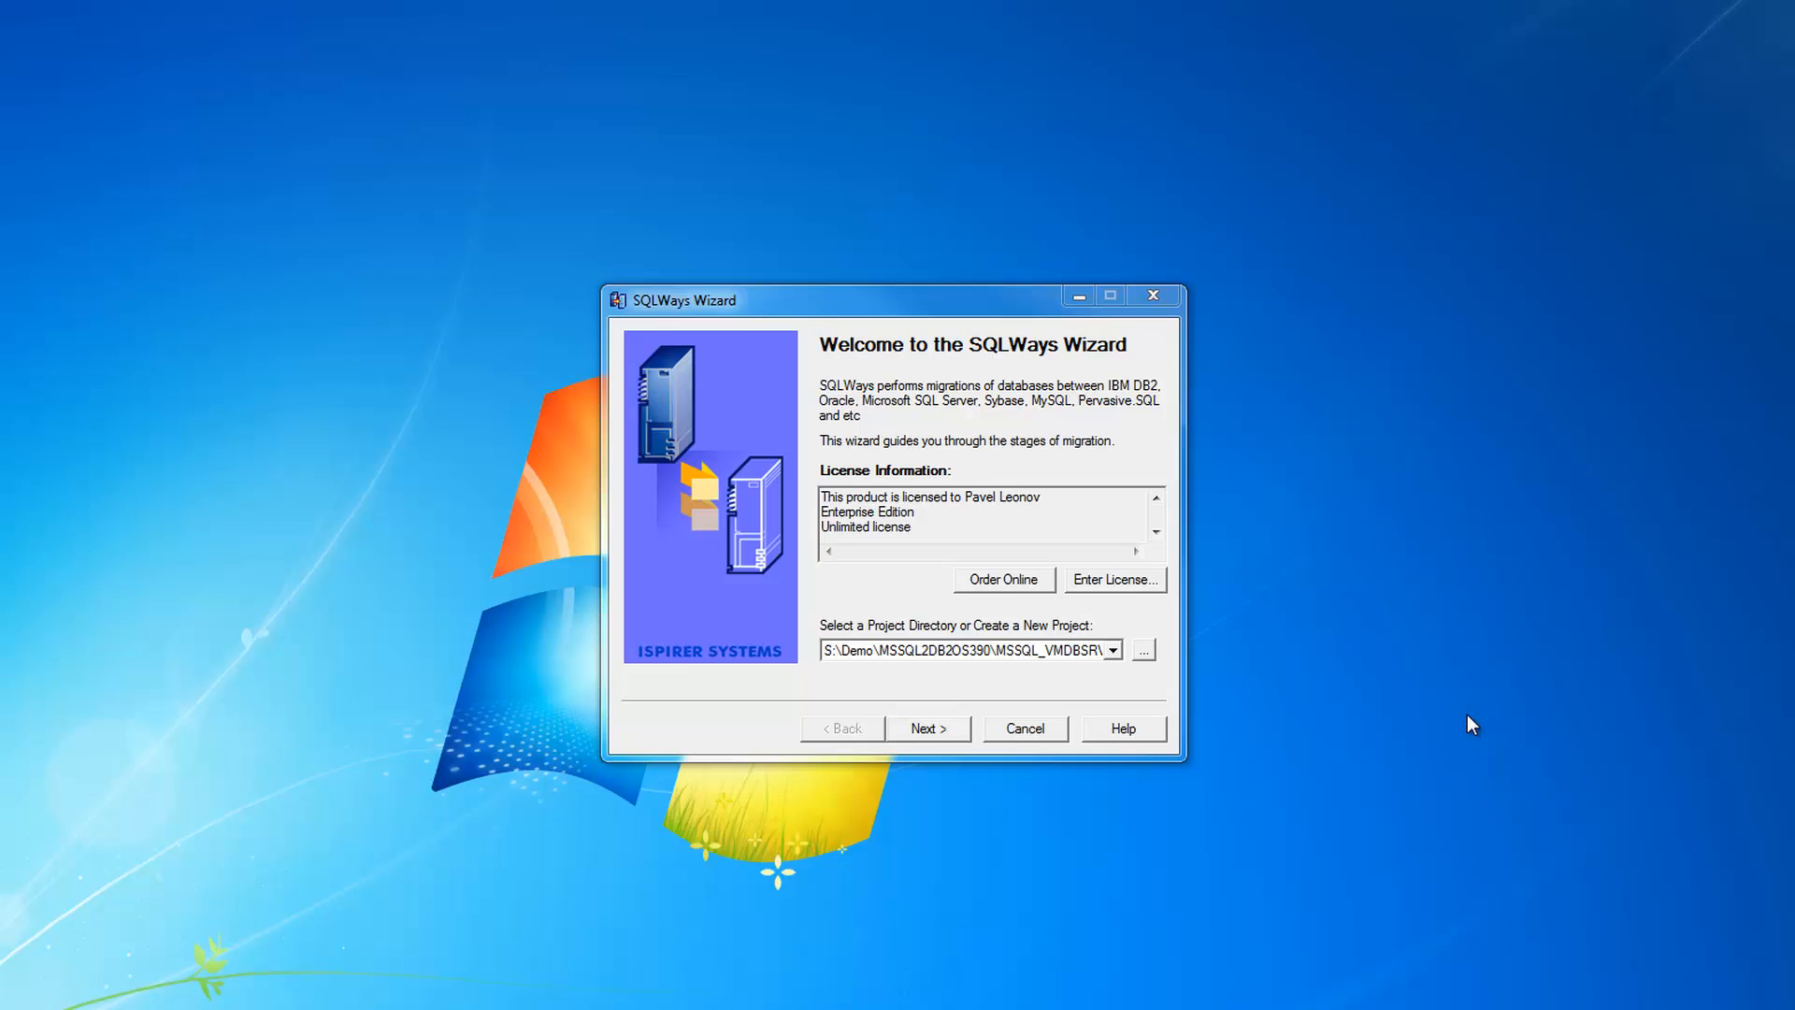
# - Proceed with the current project directory and accept the preselected SQL Server data source with its saved login
pyautogui.click(959, 308)
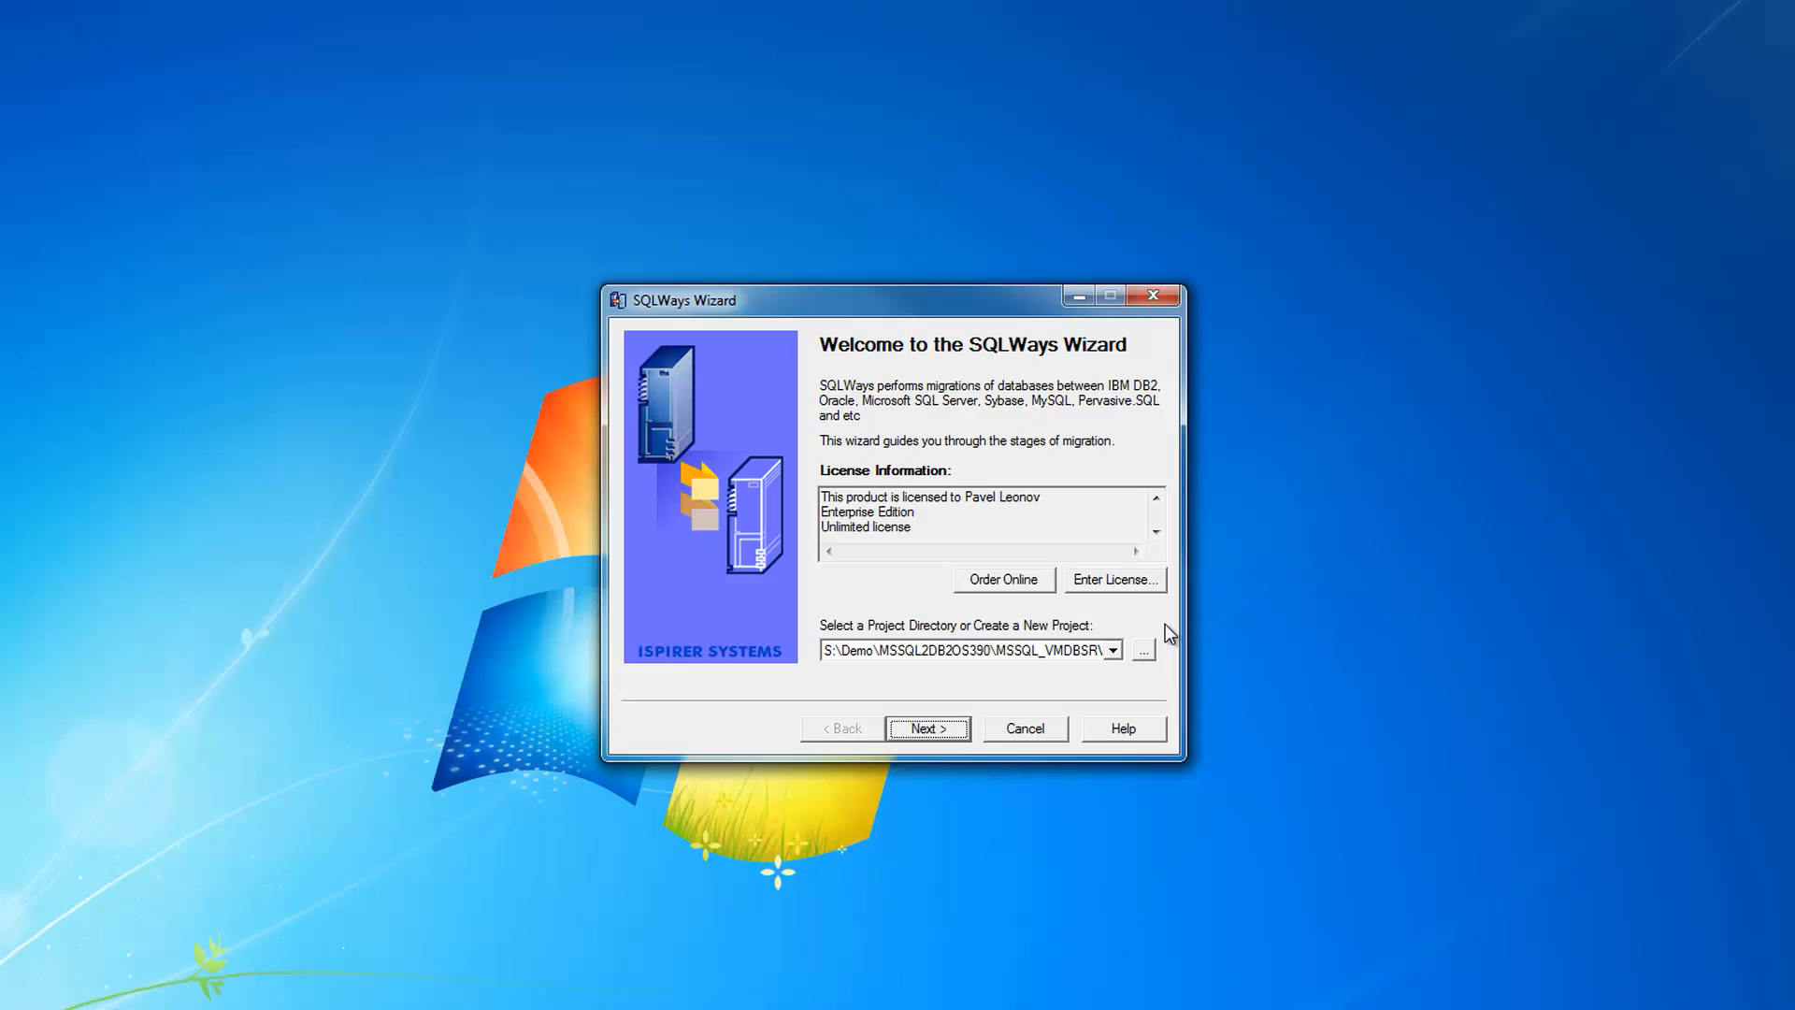
pyautogui.click(935, 732)
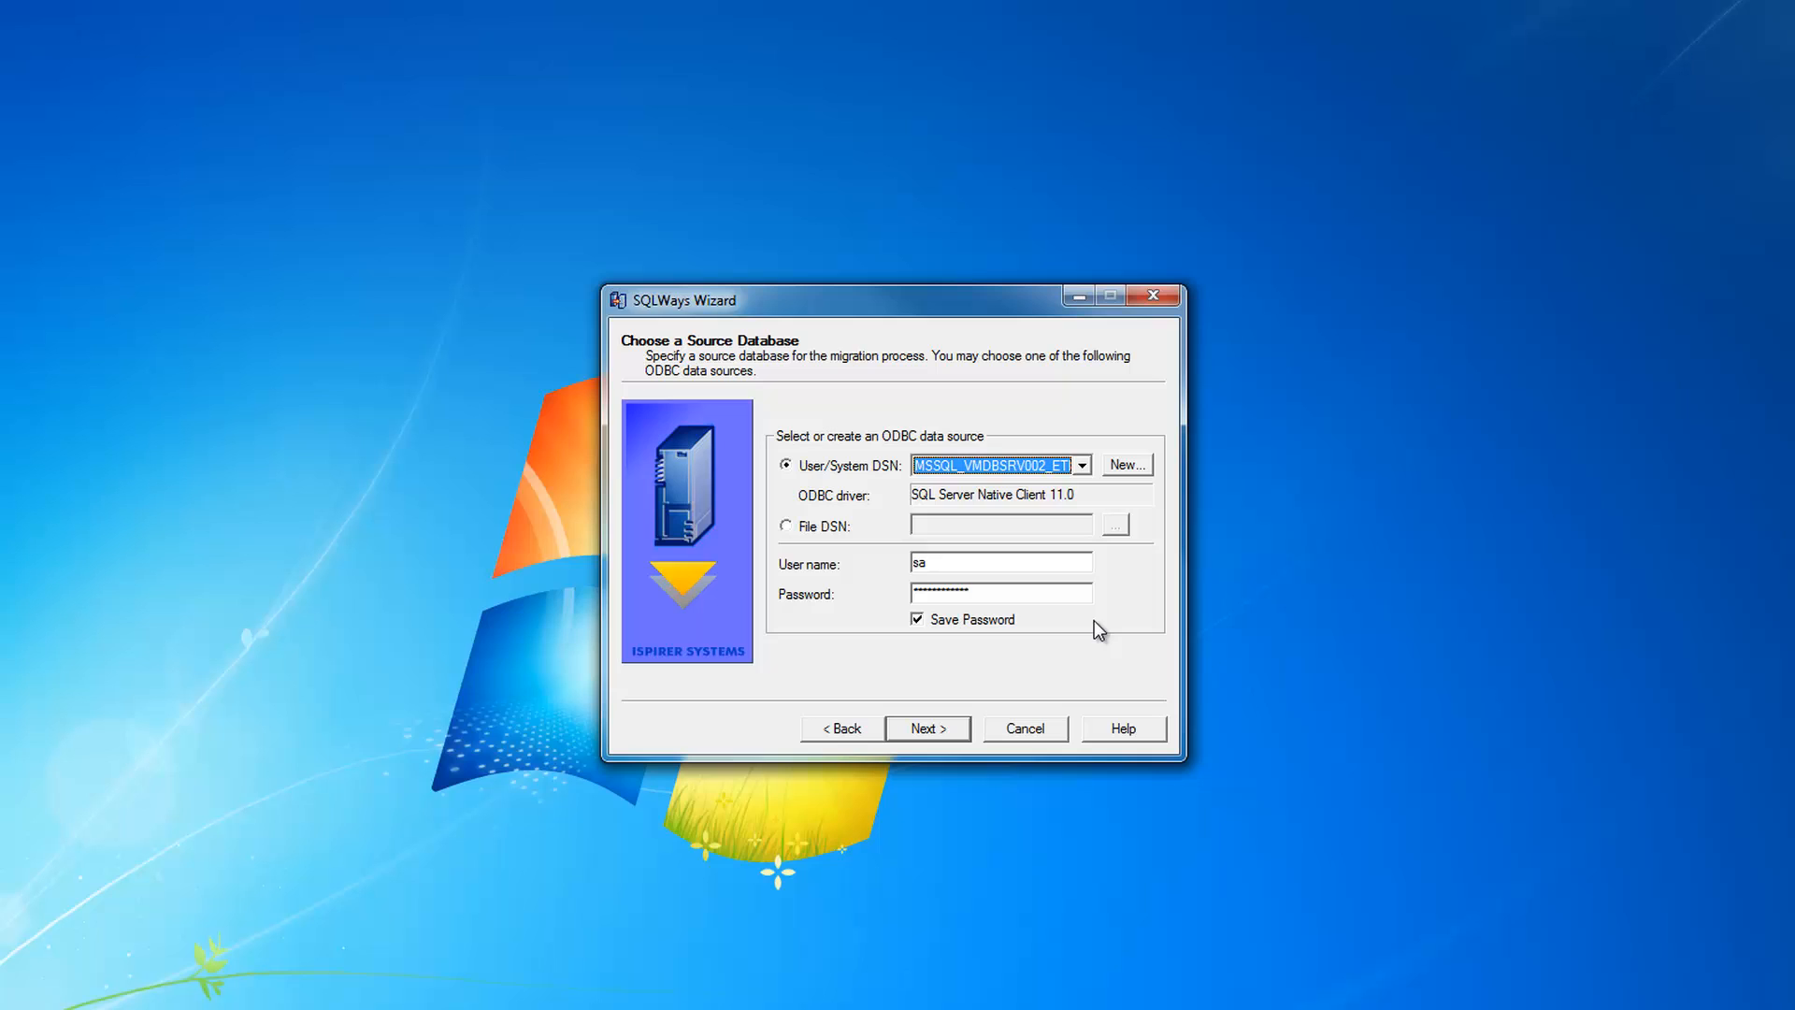
pyautogui.click(935, 729)
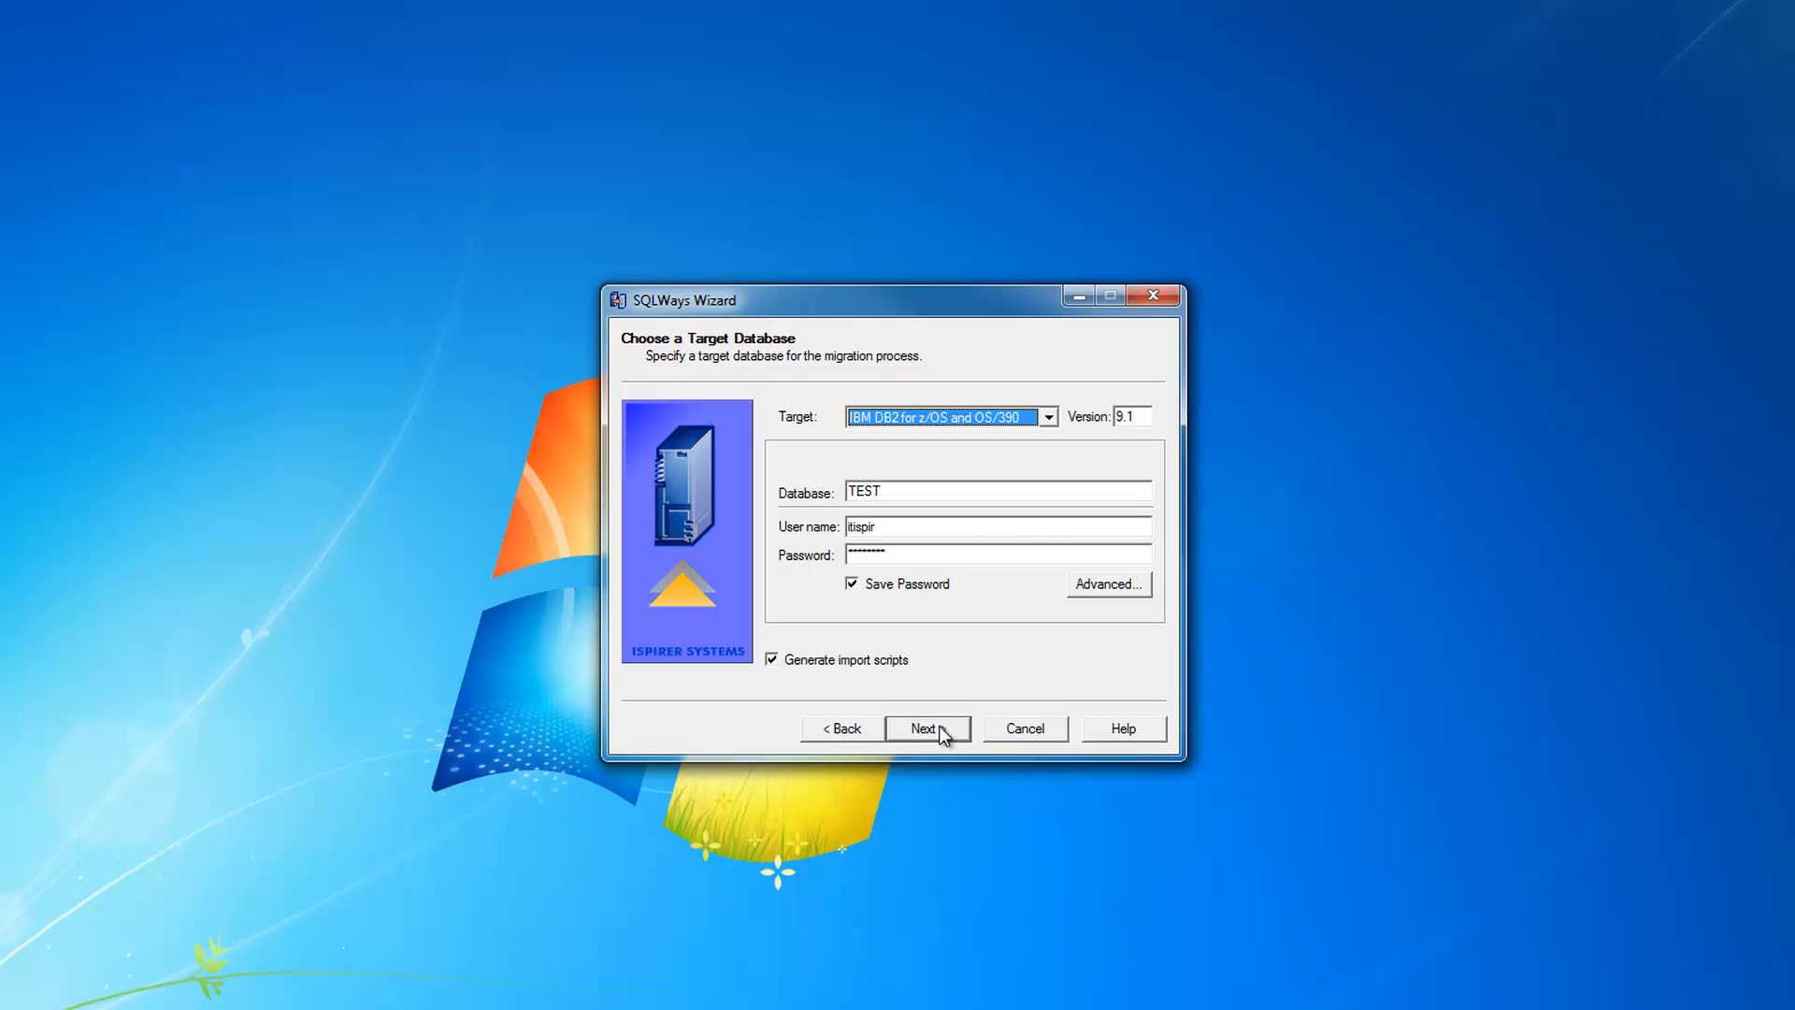
# - Set the target to IBM DB2 for z/OS and OS/390, version 9.1, keeping the TEST database and saved login
pyautogui.click(1049, 418)
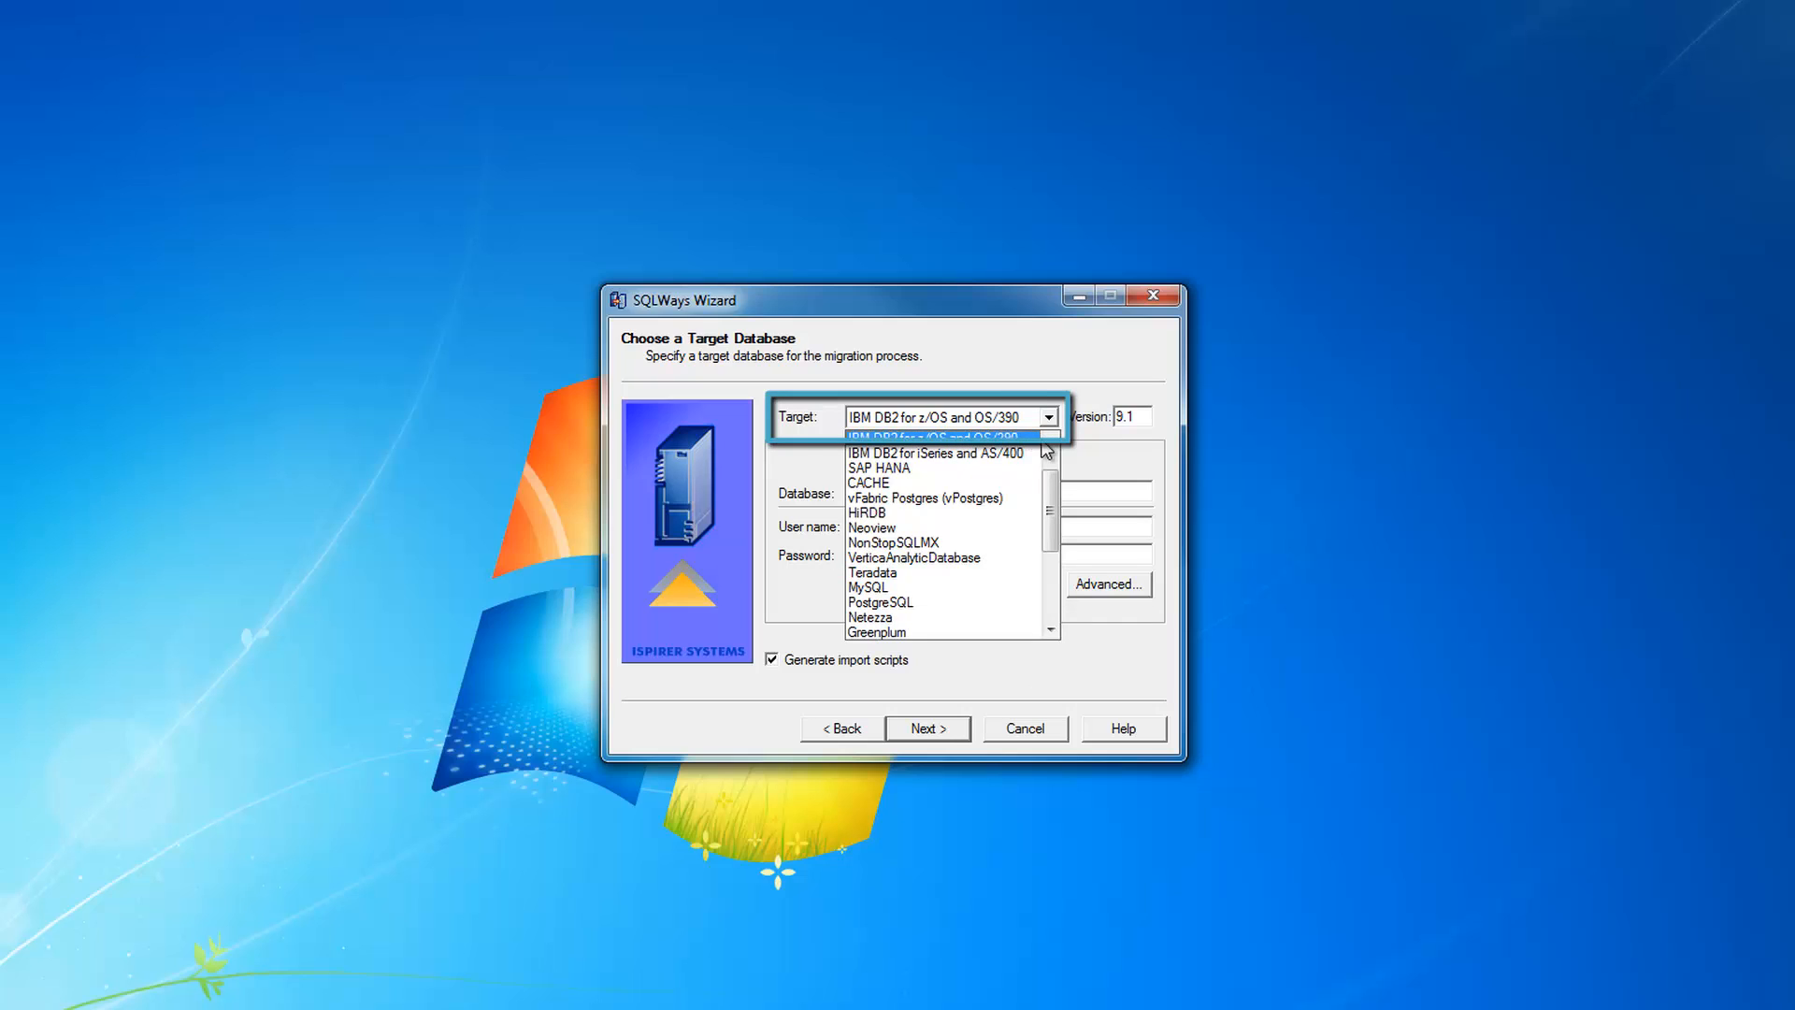
pyautogui.click(1014, 437)
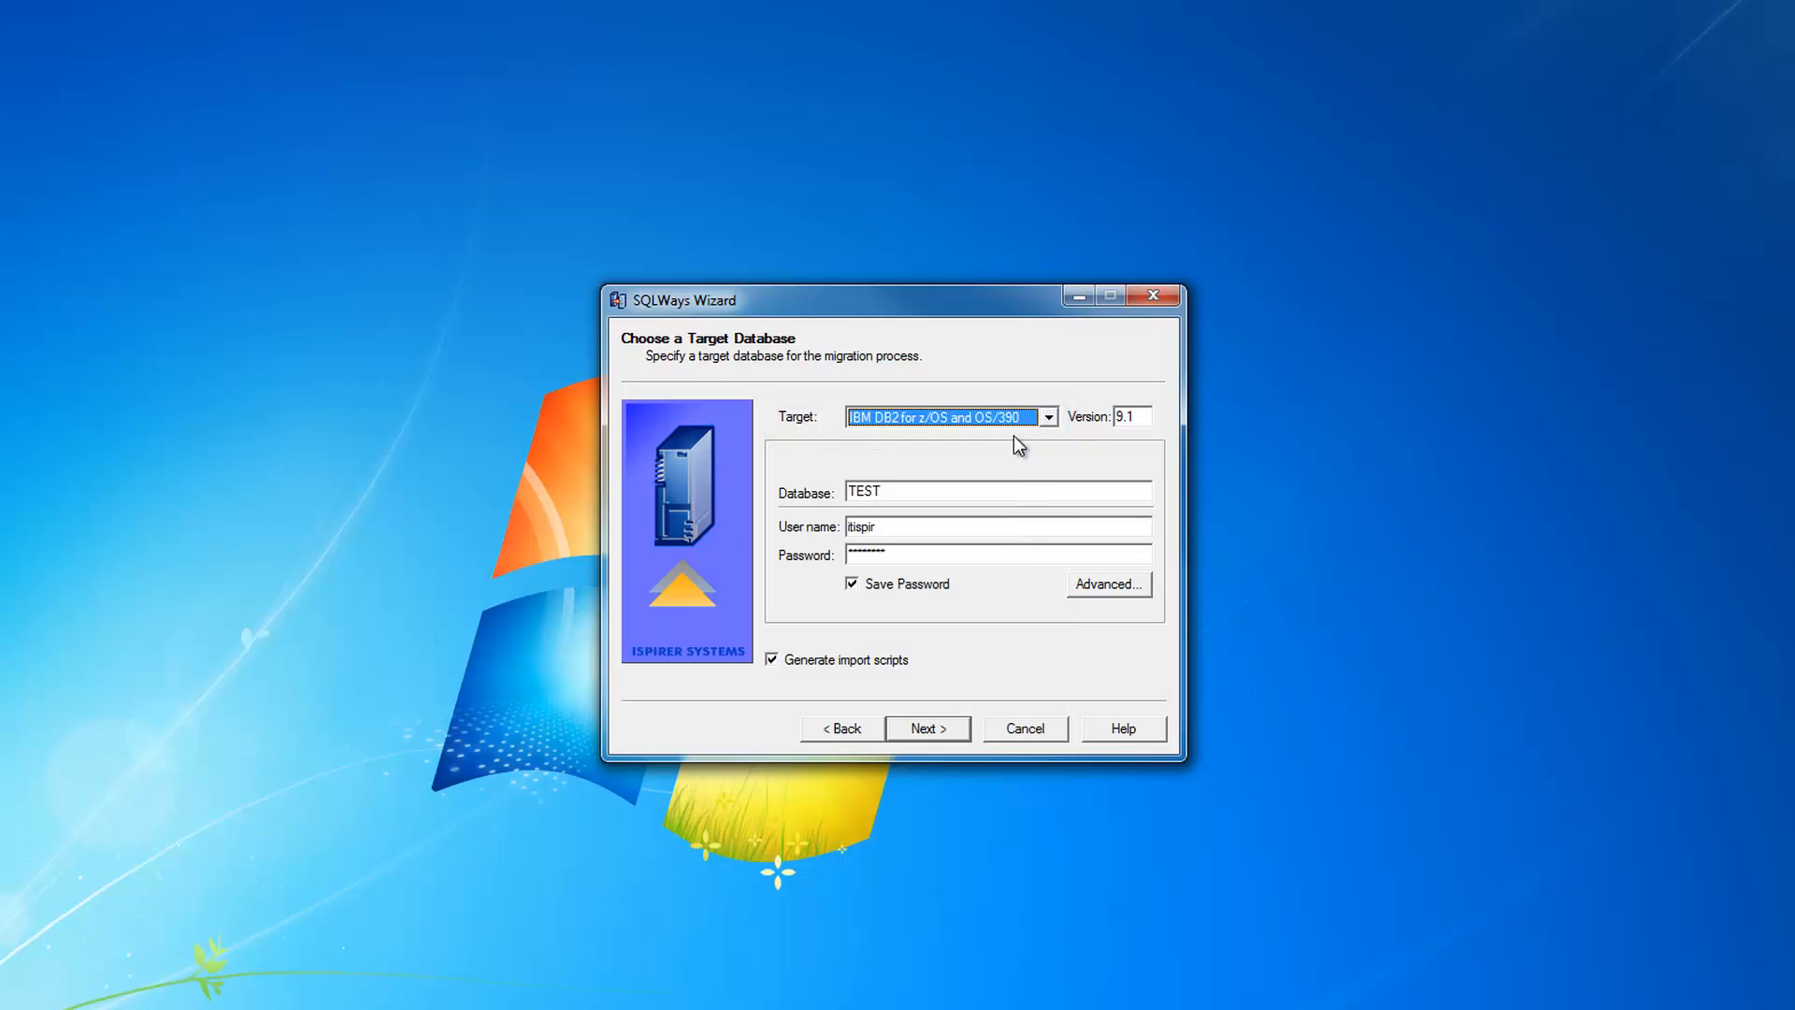
pyautogui.click(1138, 417)
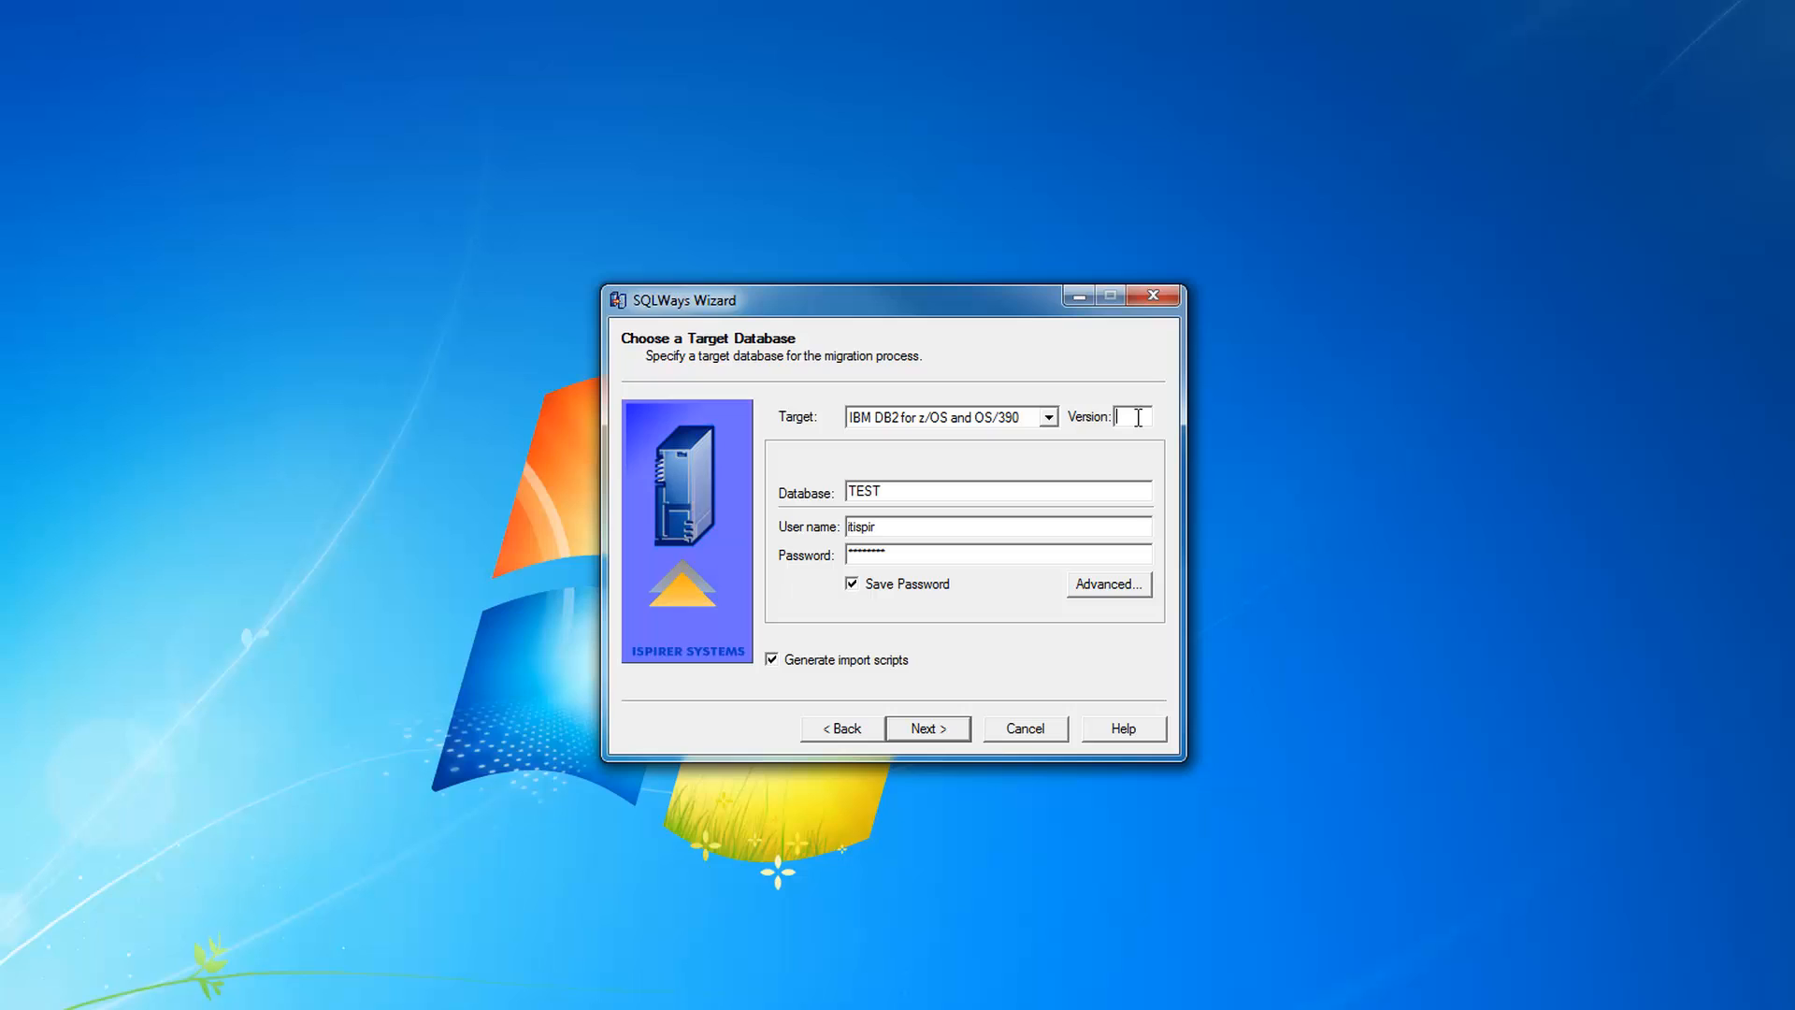
pyautogui.write('9.1')
pyautogui.doubleClick(916, 488)
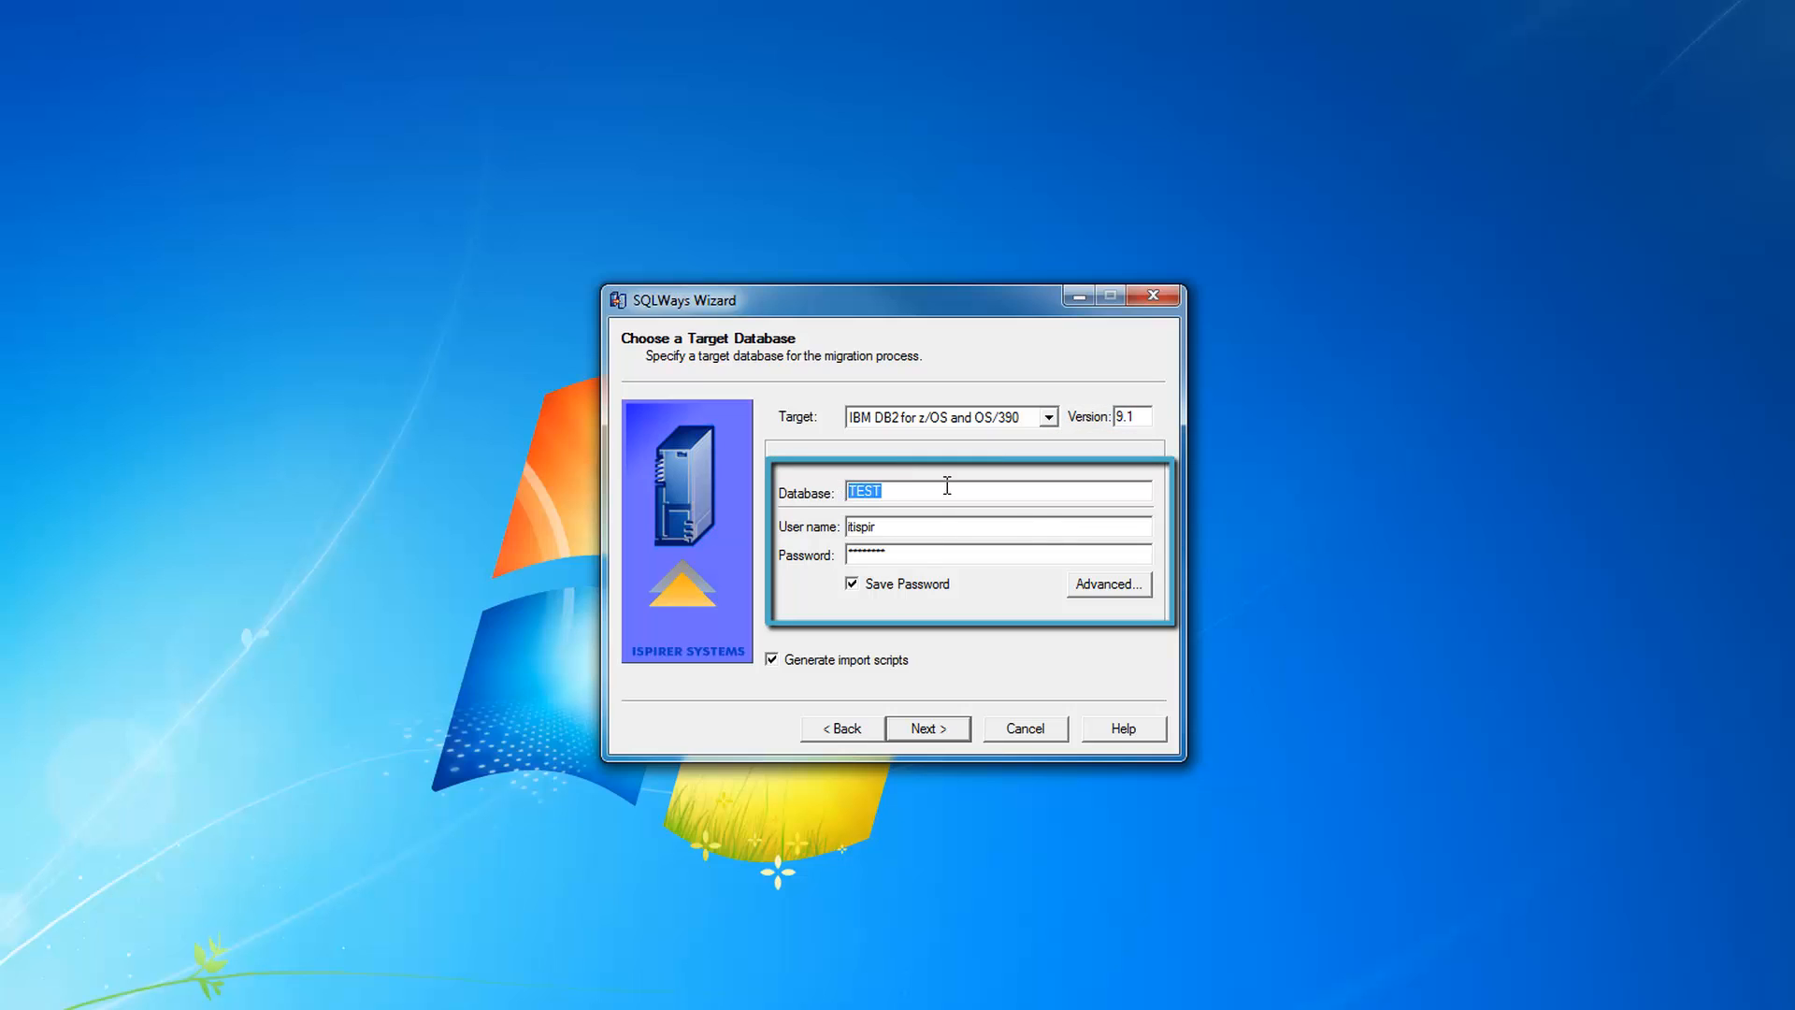
pyautogui.click(916, 556)
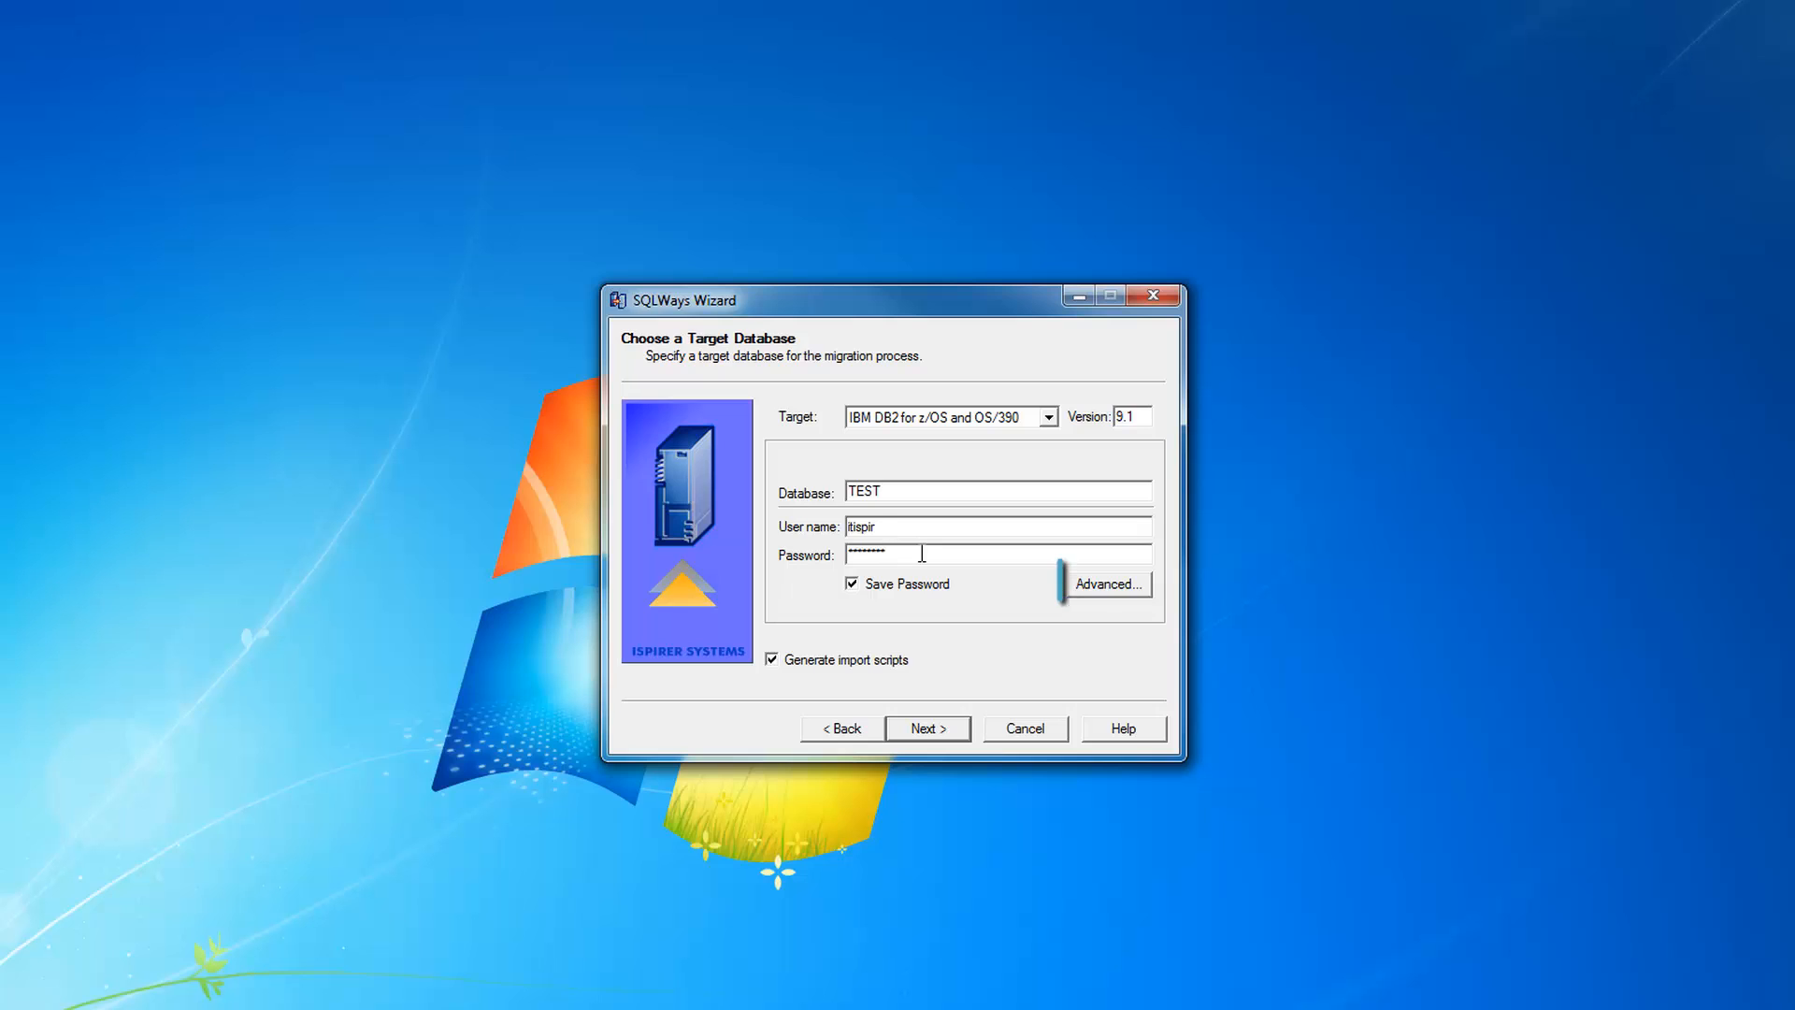
# - Check the DB2 BIN directory in the advanced target options, accept them and proceed to the database object selection
pyautogui.click(1129, 587)
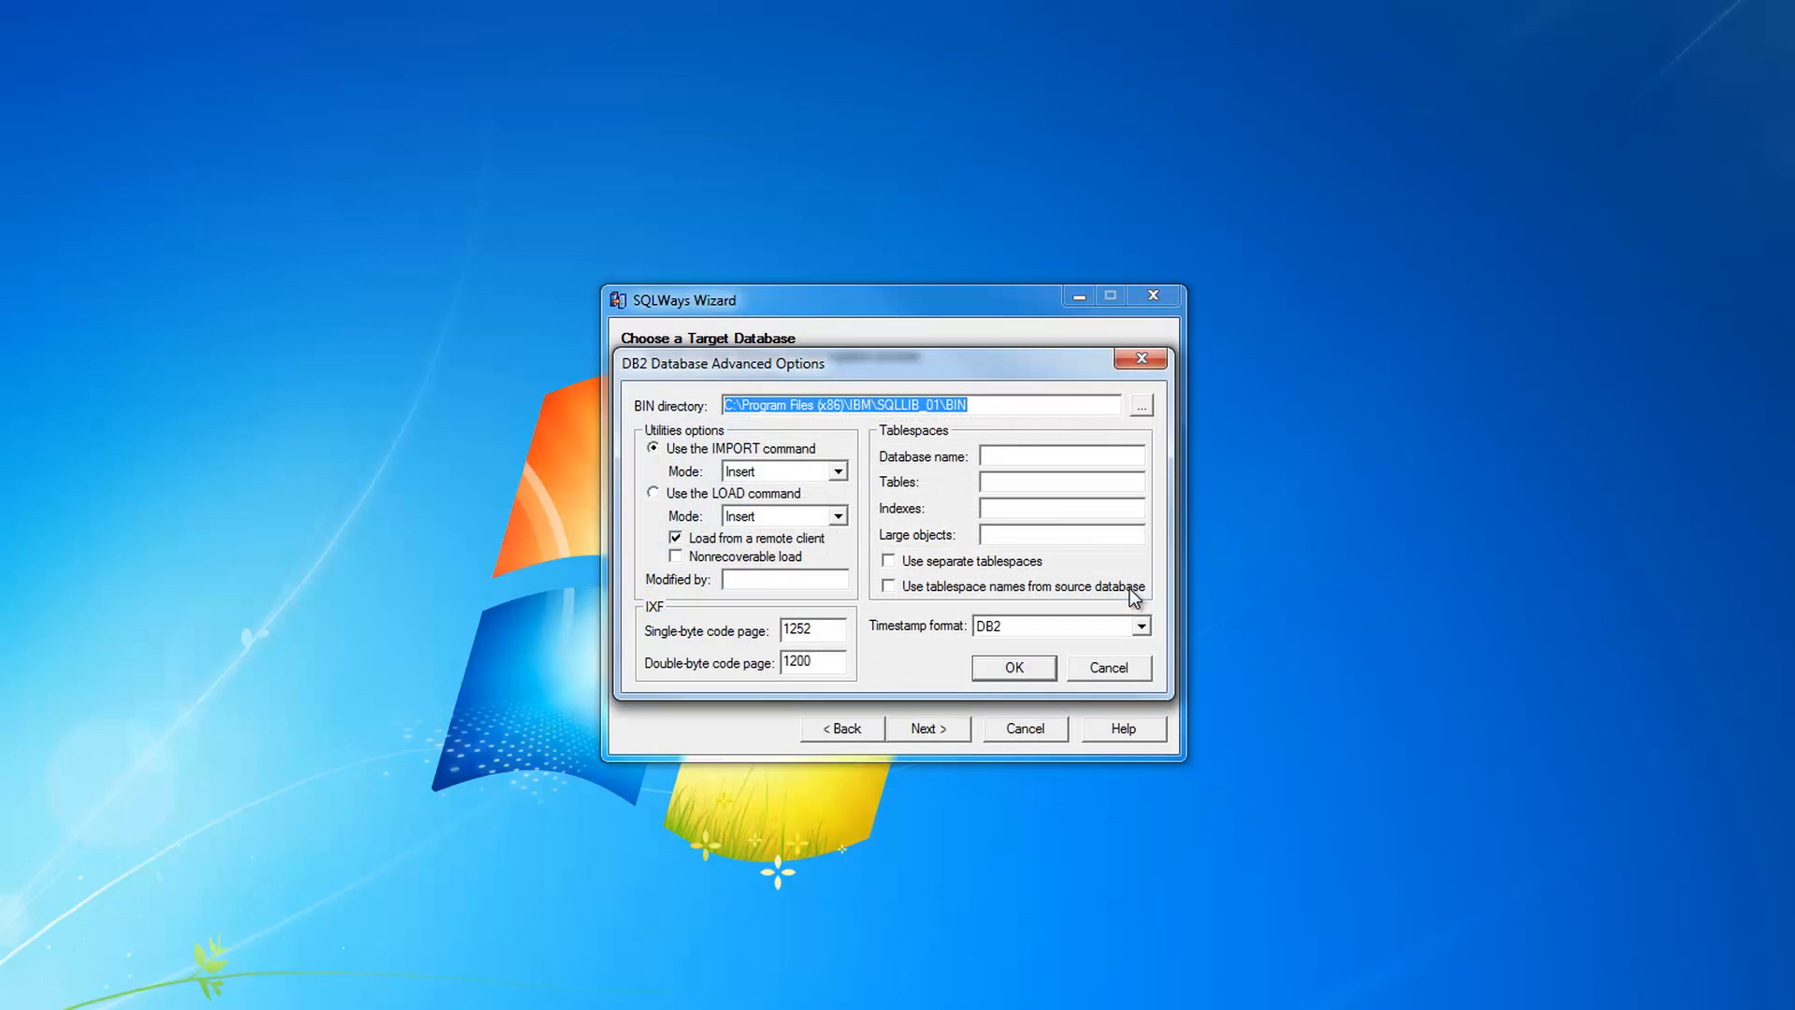
pyautogui.click(974, 403)
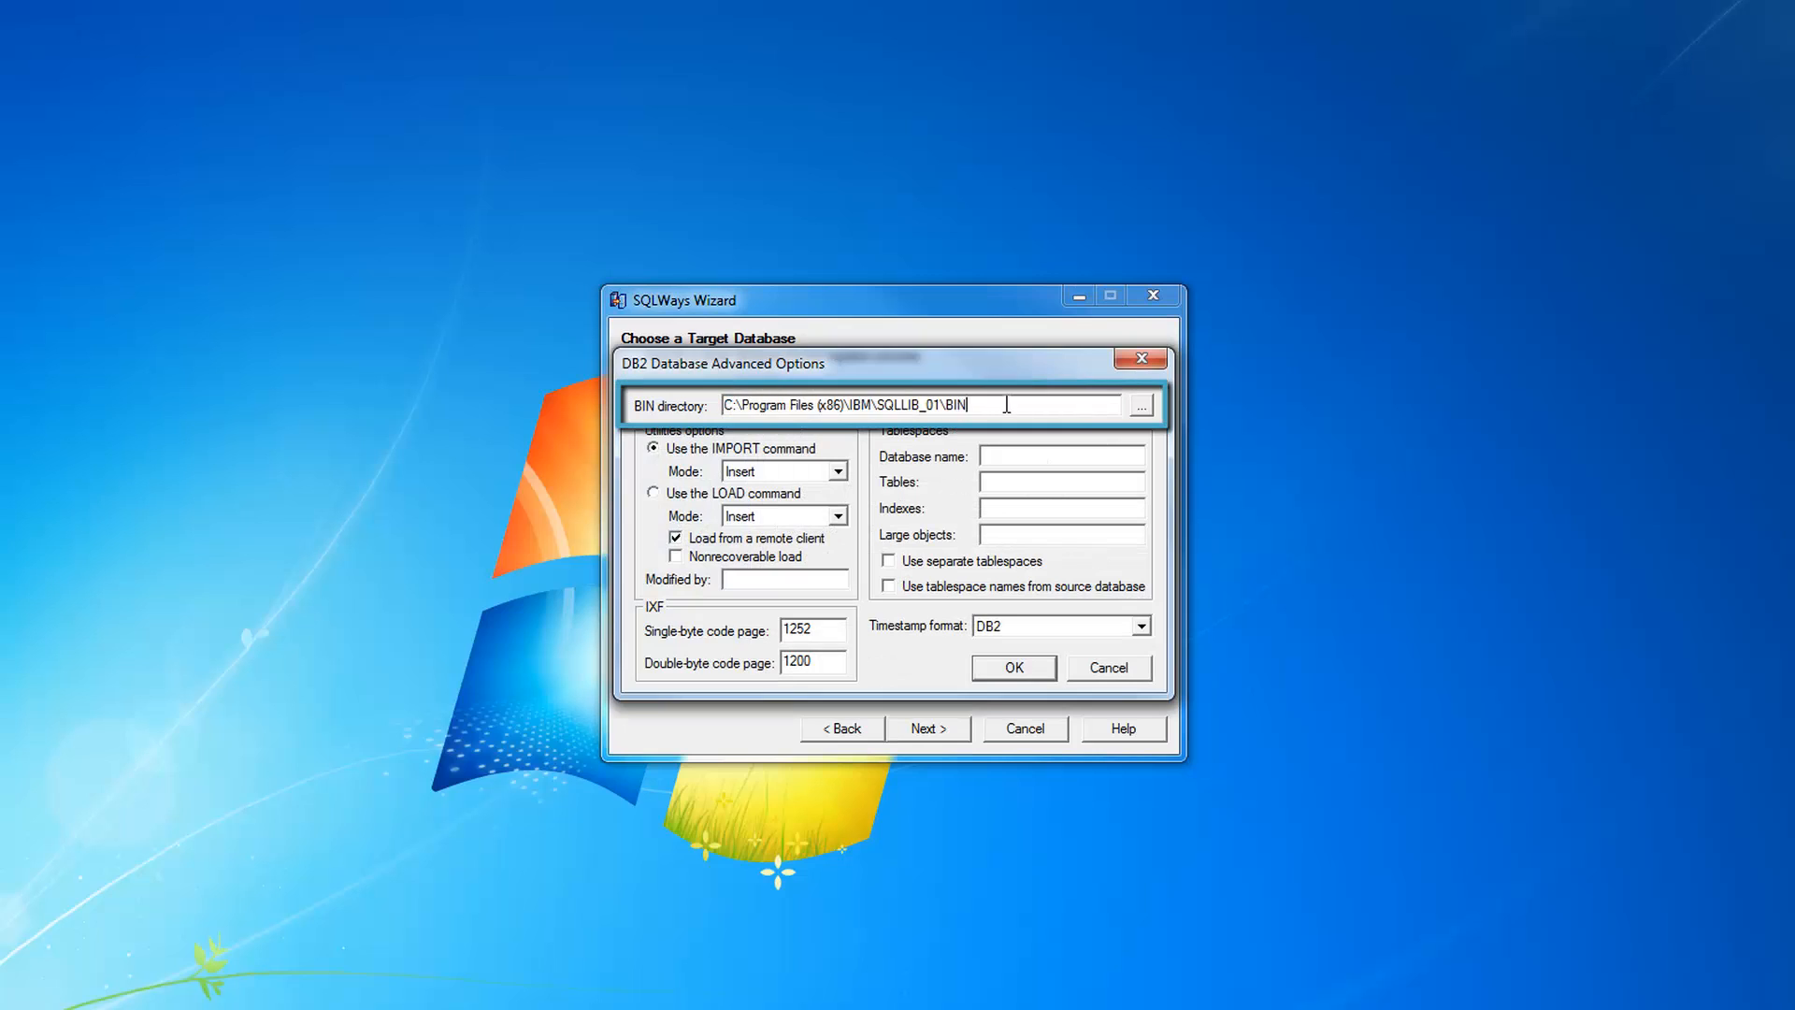
pyautogui.moveTo(974, 405); pyautogui.dragTo(667, 434)
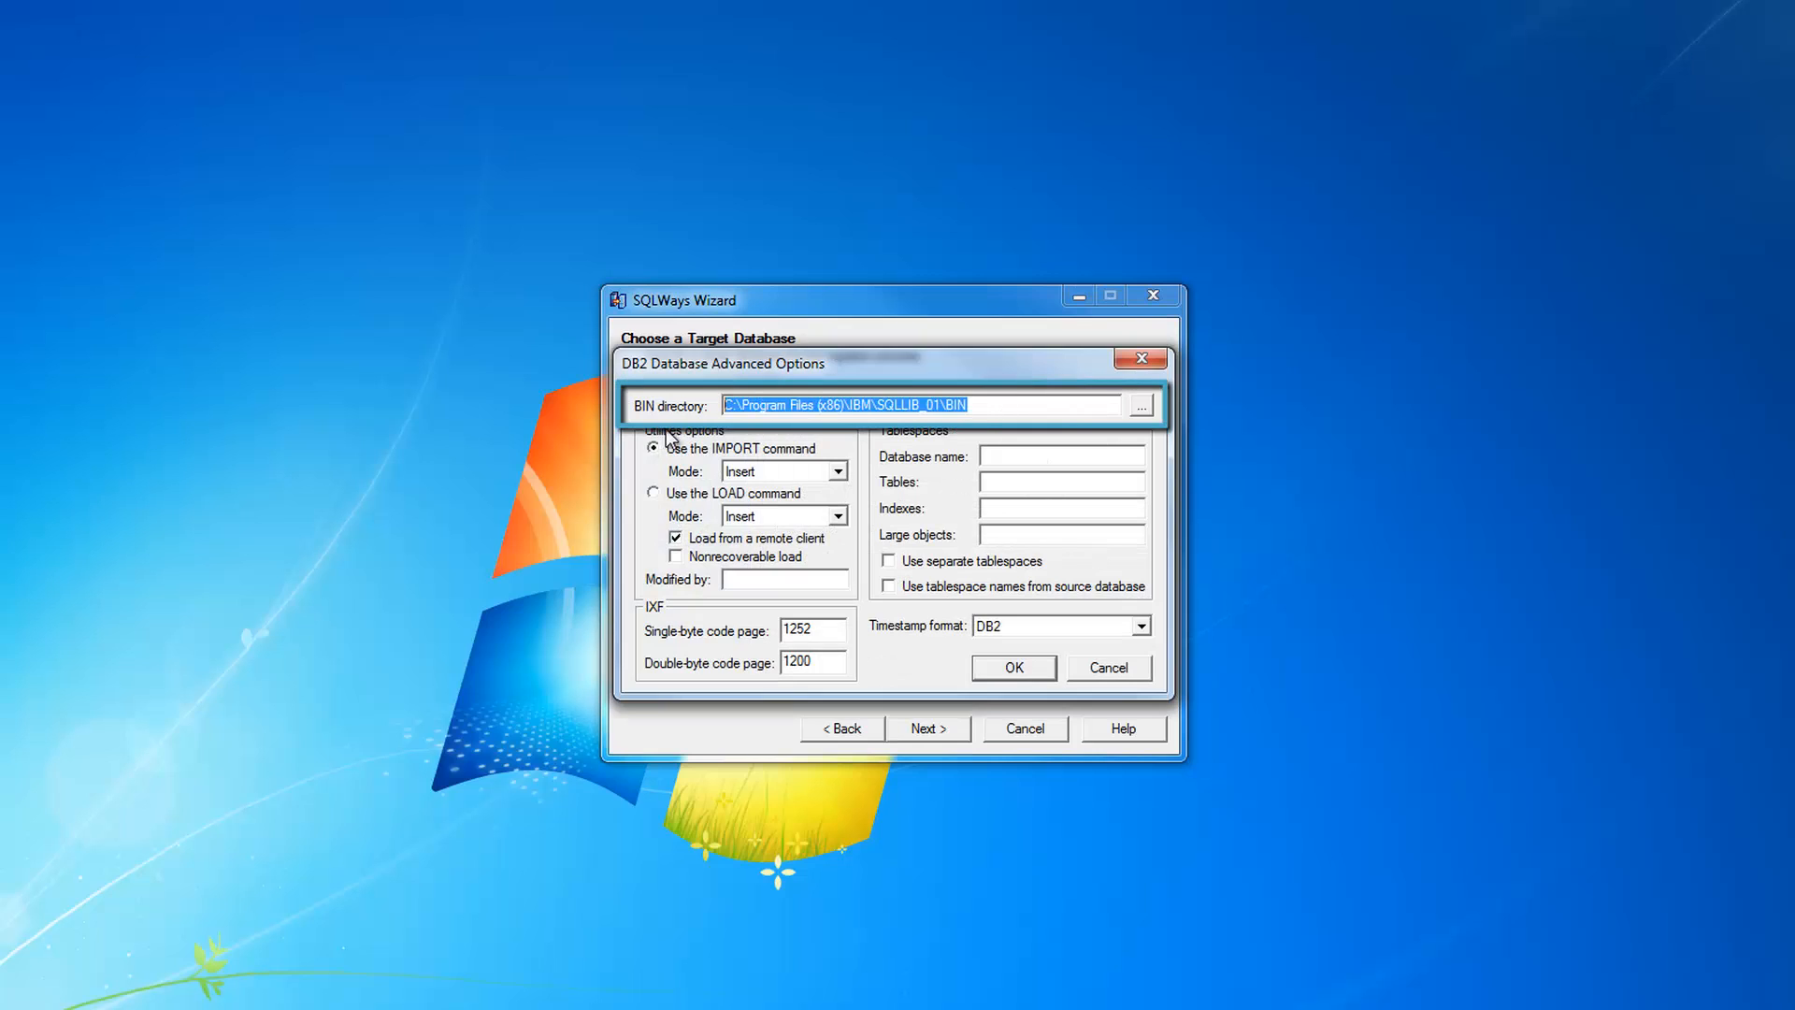
pyautogui.click(990, 405)
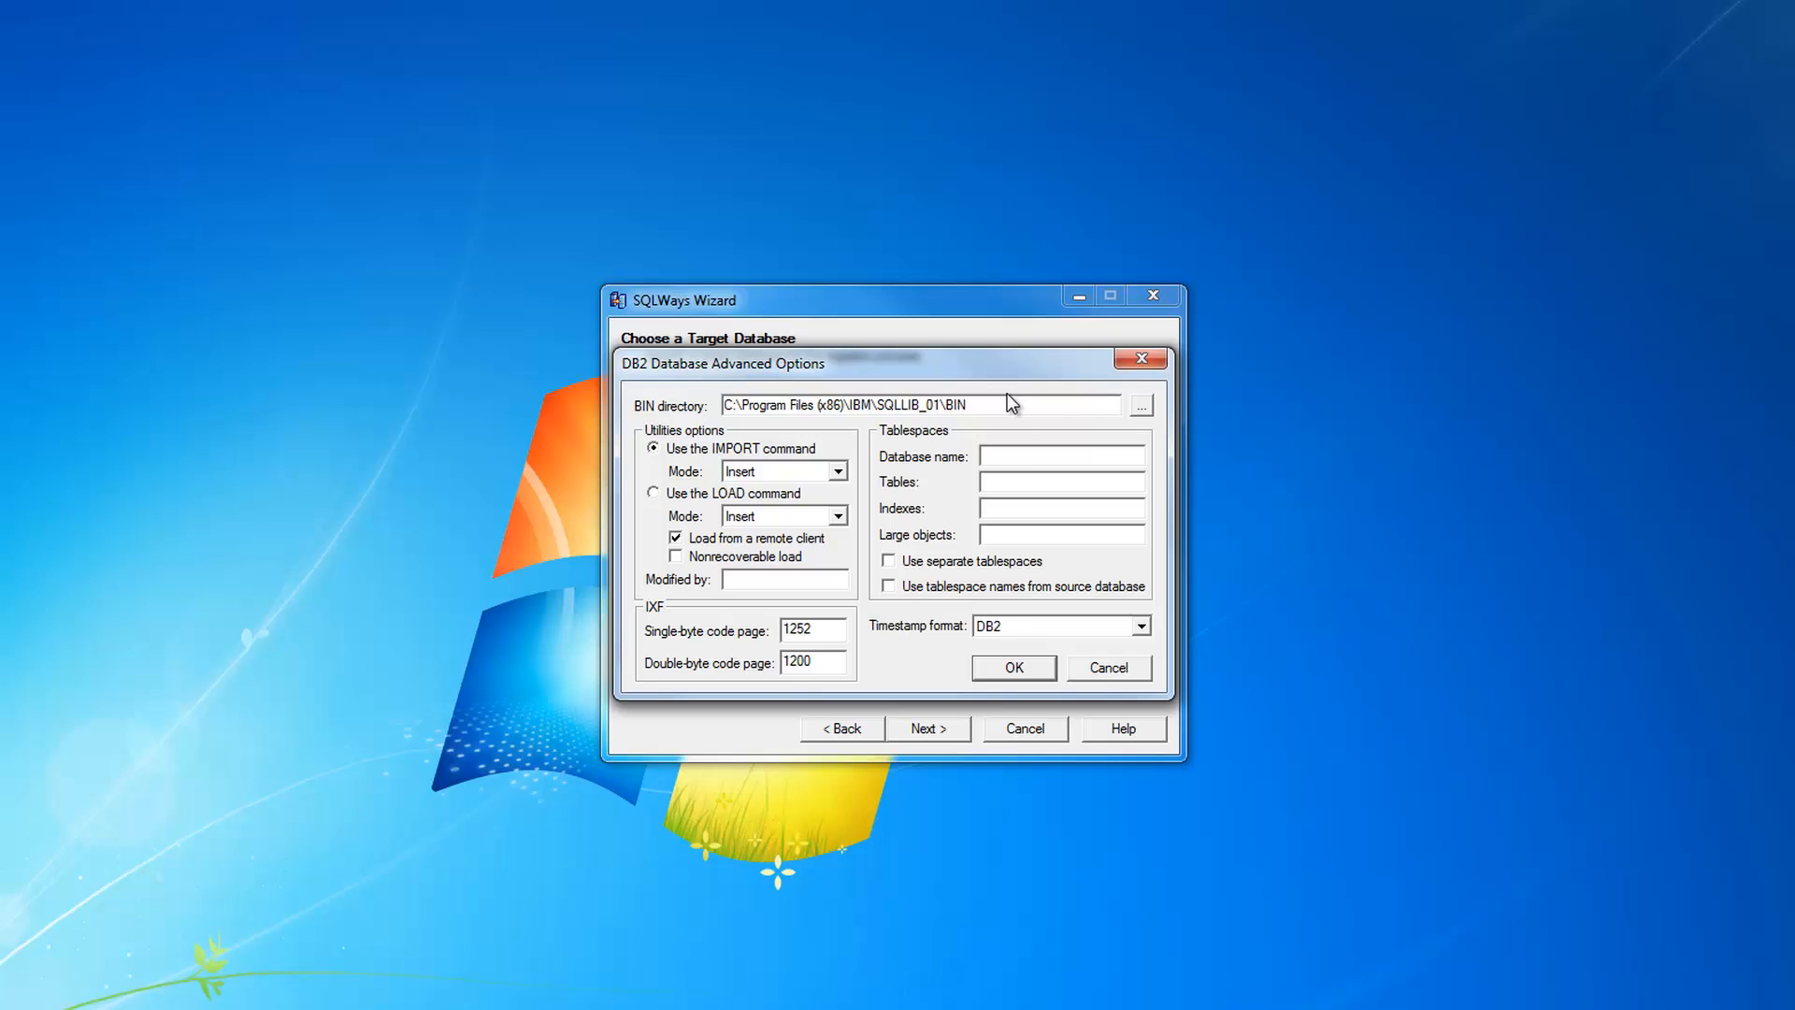
pyautogui.click(1016, 666)
pyautogui.click(924, 729)
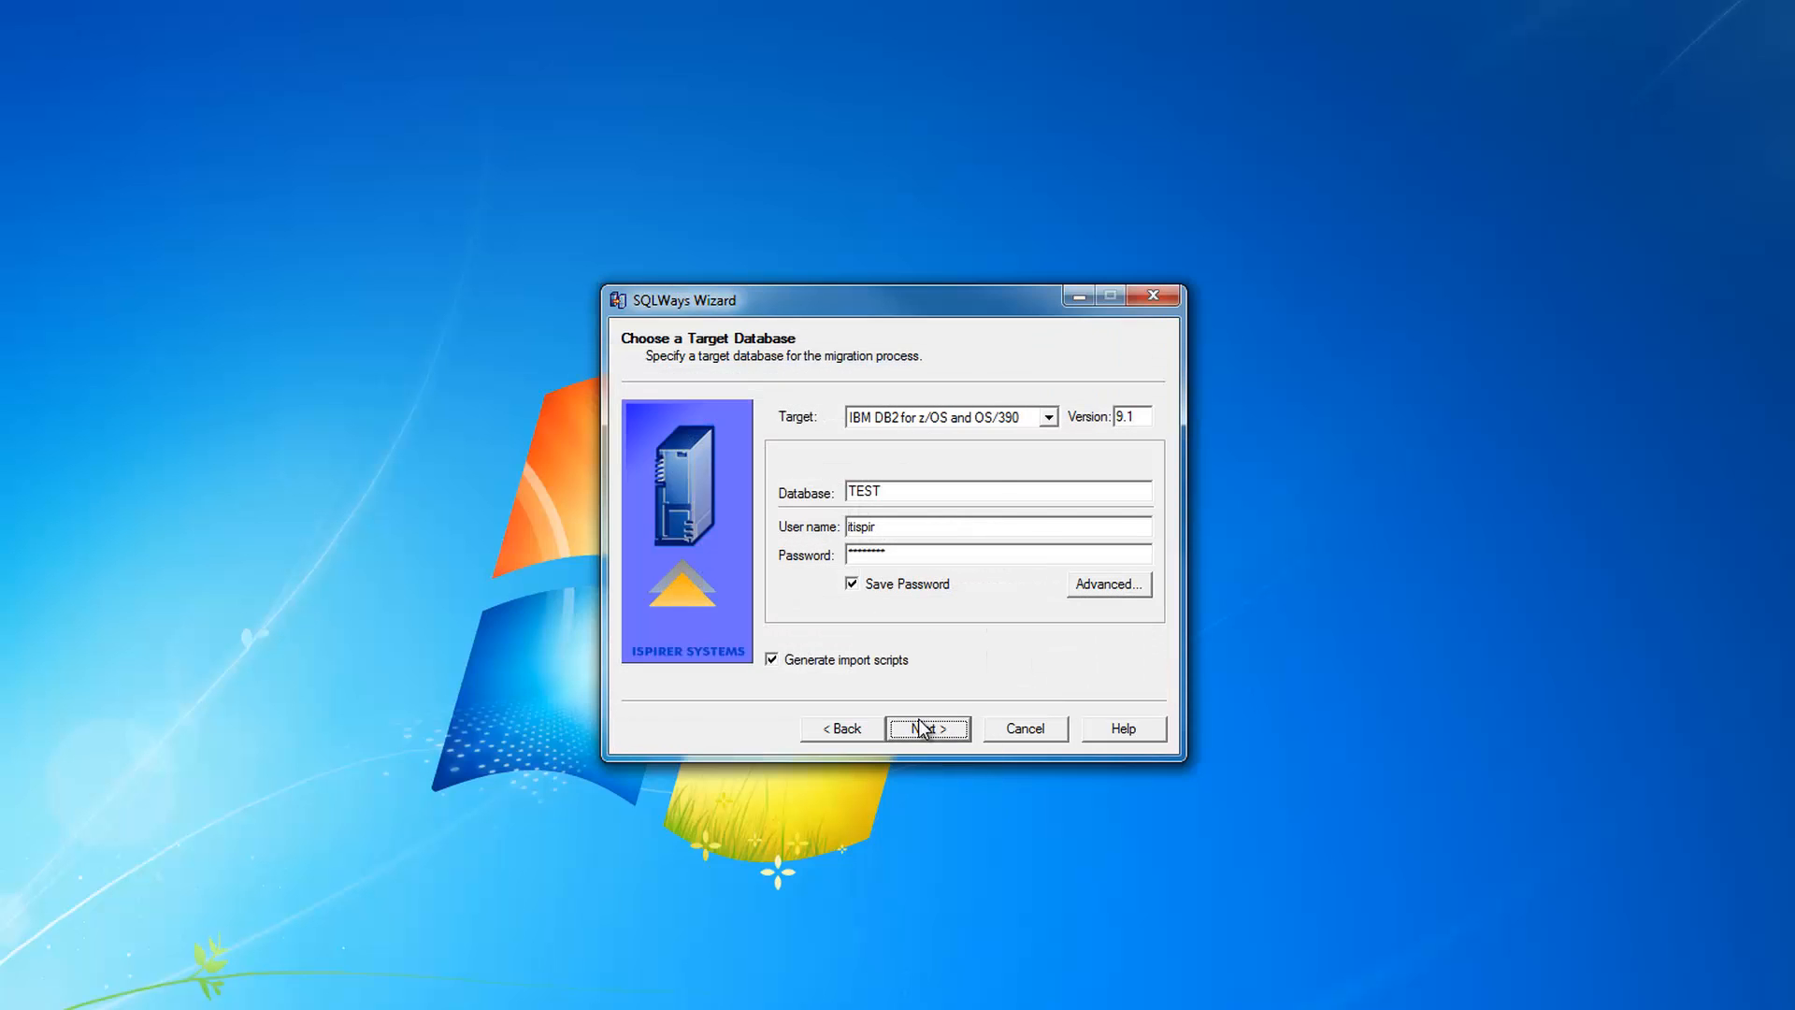
# - Collapse the Tables, Views, Stored Procedures and Functions groups in the list of objects selected for export
pyautogui.scroll(2, 1143, 533)
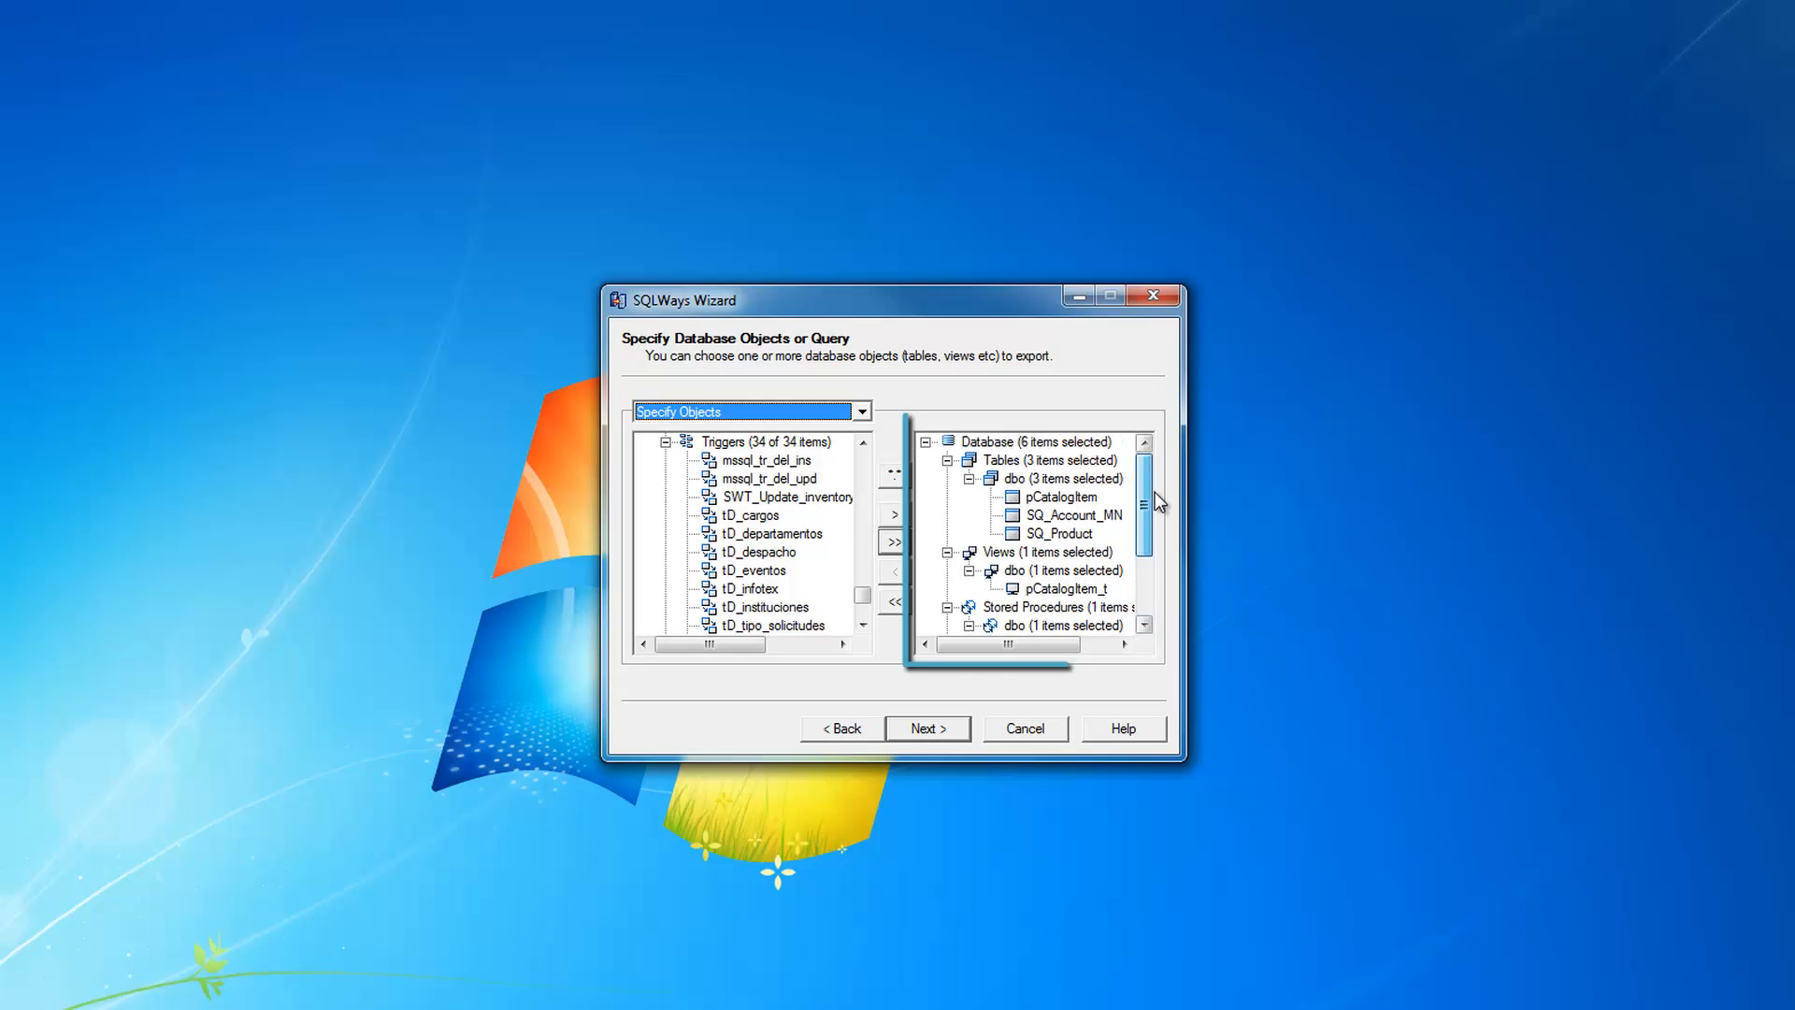
pyautogui.click(947, 460)
pyautogui.click(947, 479)
pyautogui.click(947, 496)
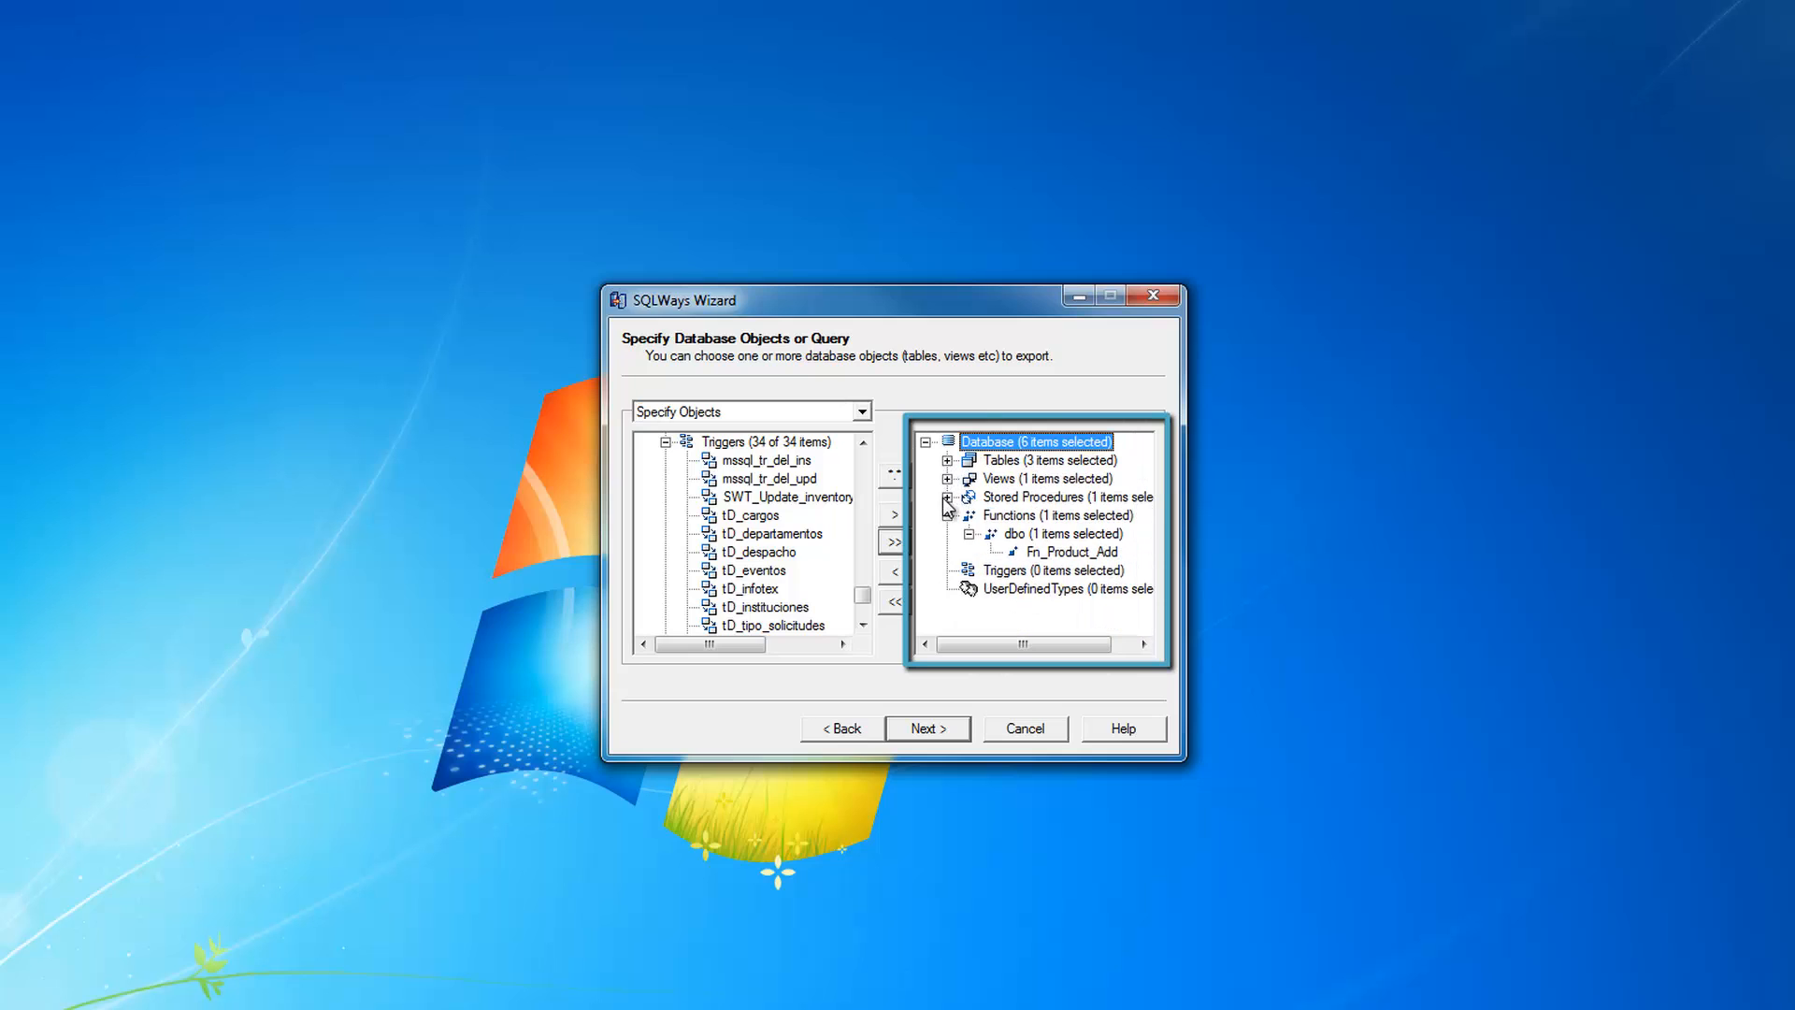
pyautogui.click(947, 515)
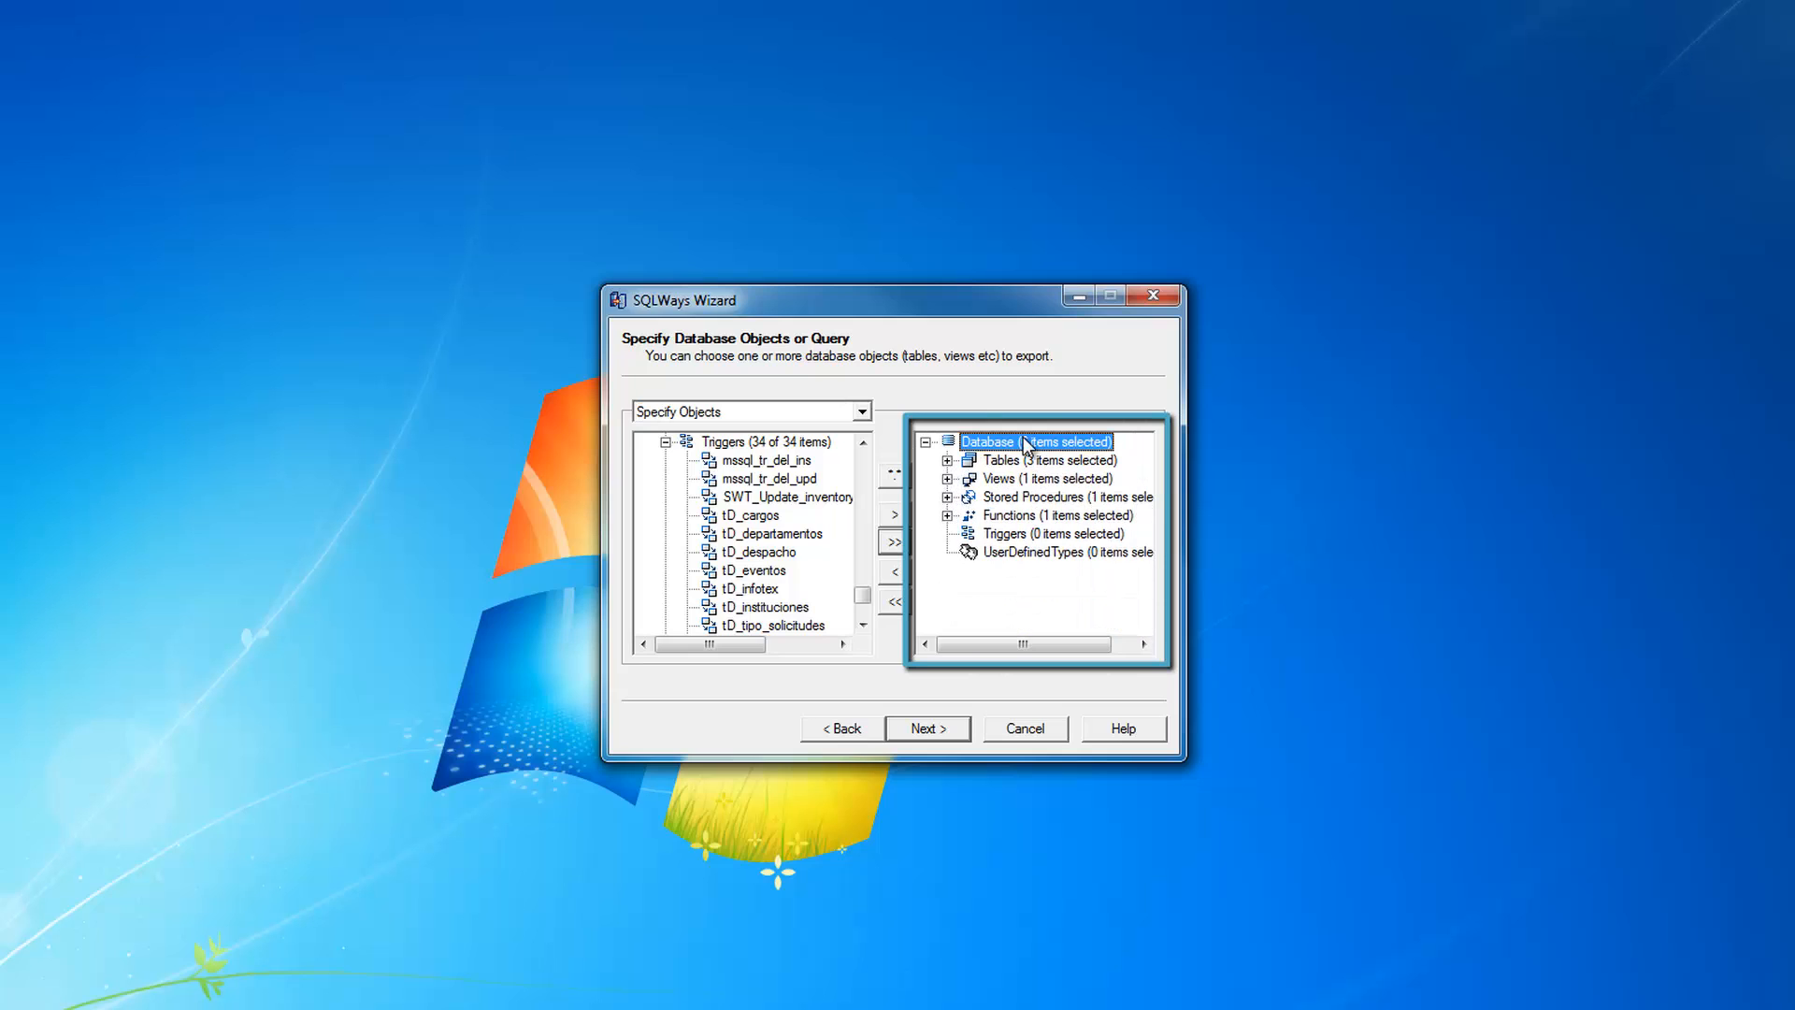
# - Collapse the available source database objects to their main categories and review them
pyautogui.click(665, 441)
pyautogui.click(687, 498)
pyautogui.scroll(-5, 682, 493)
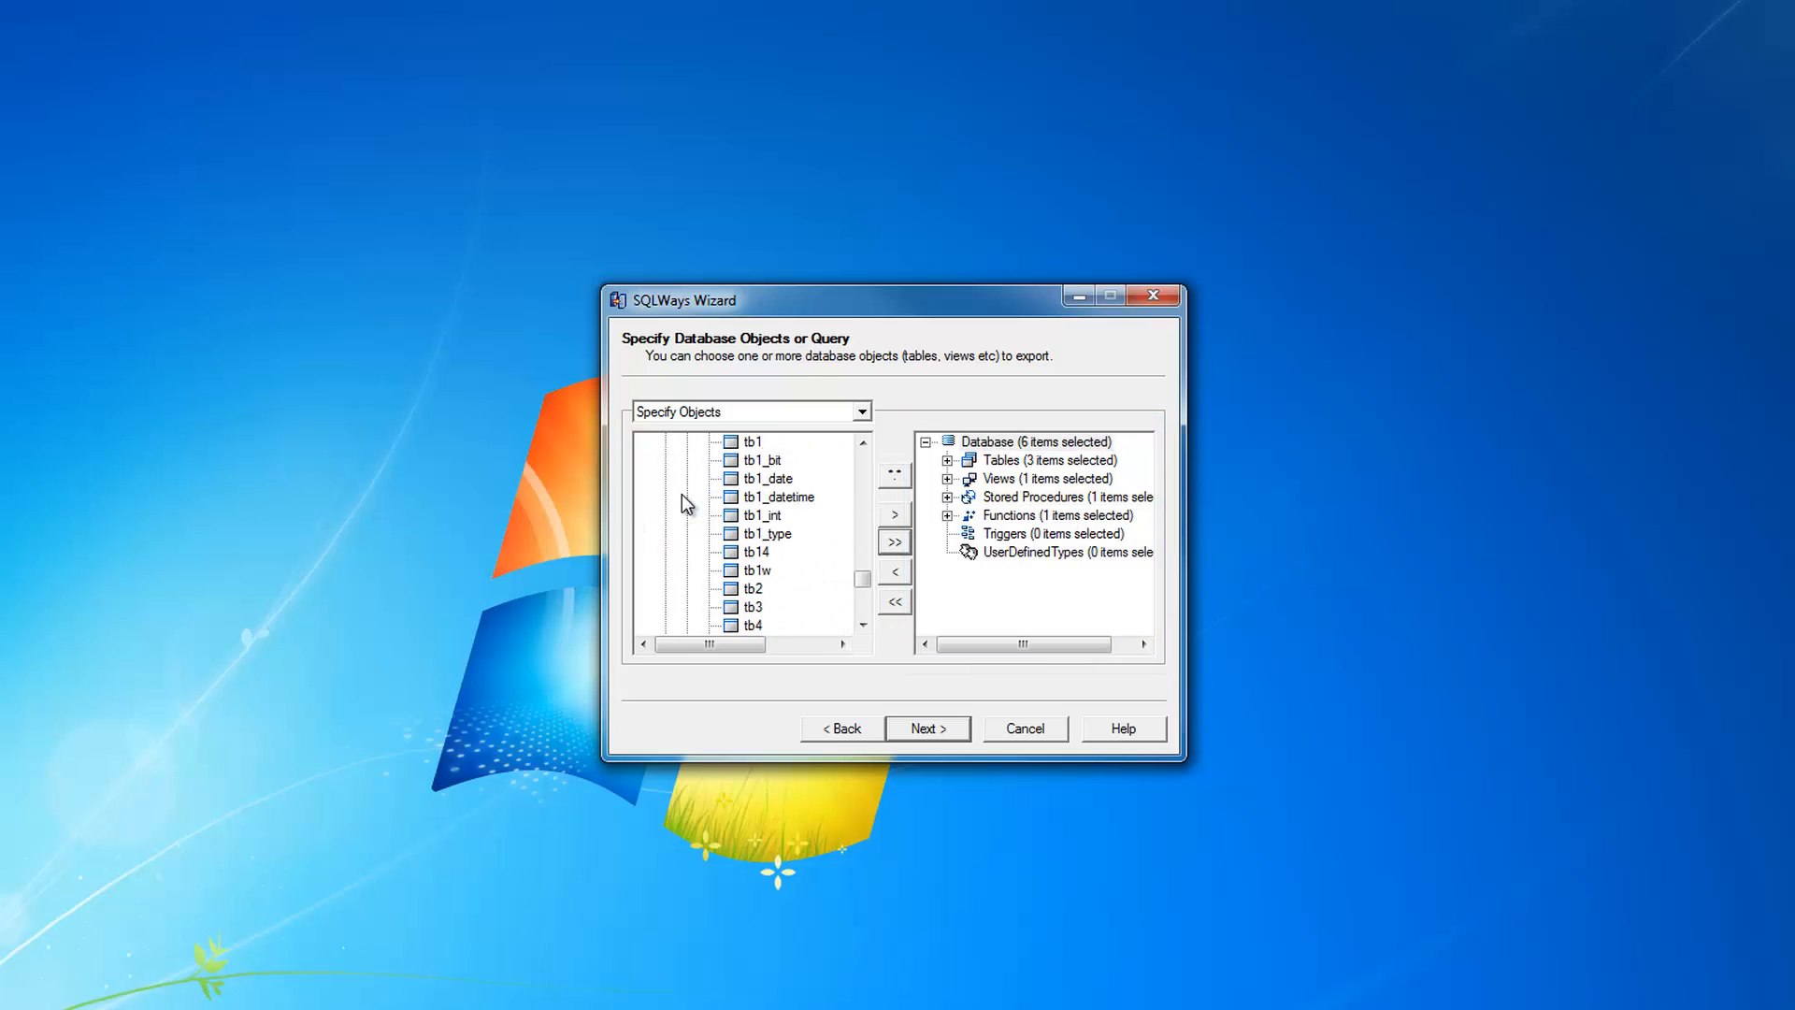
pyautogui.moveTo(863, 581); pyautogui.dragTo(863, 447)
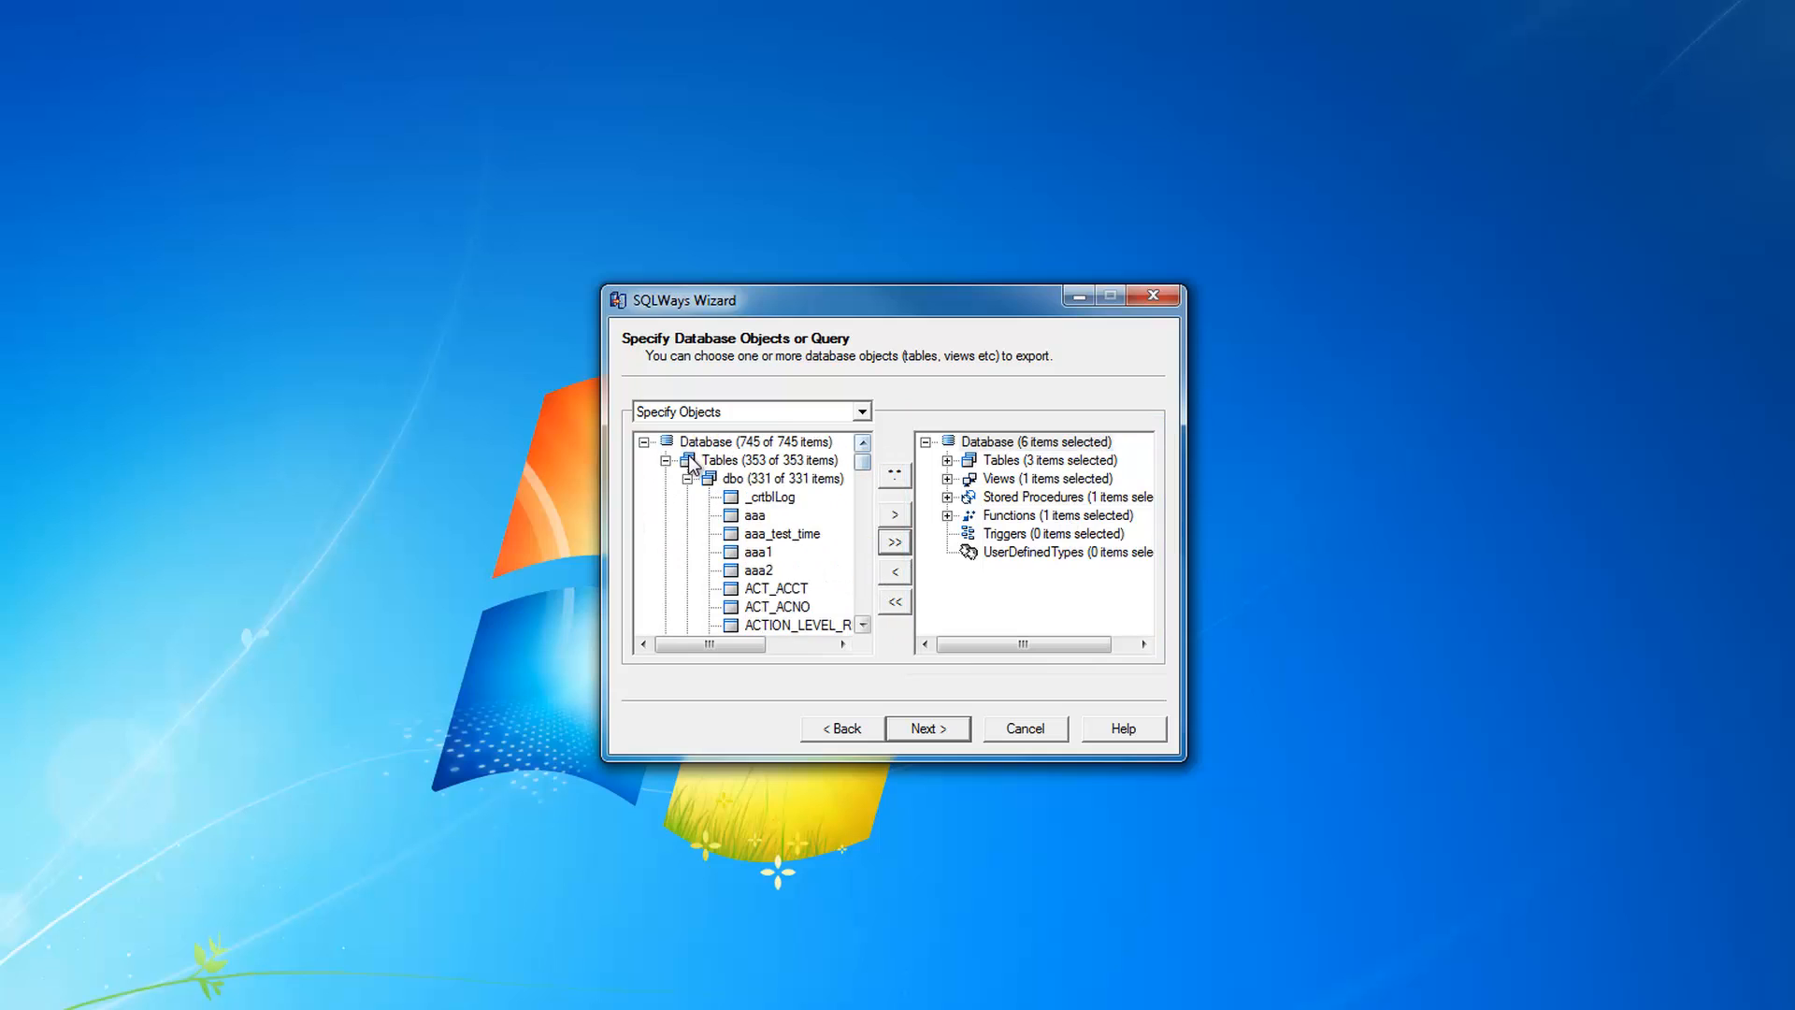
pyautogui.click(662, 460)
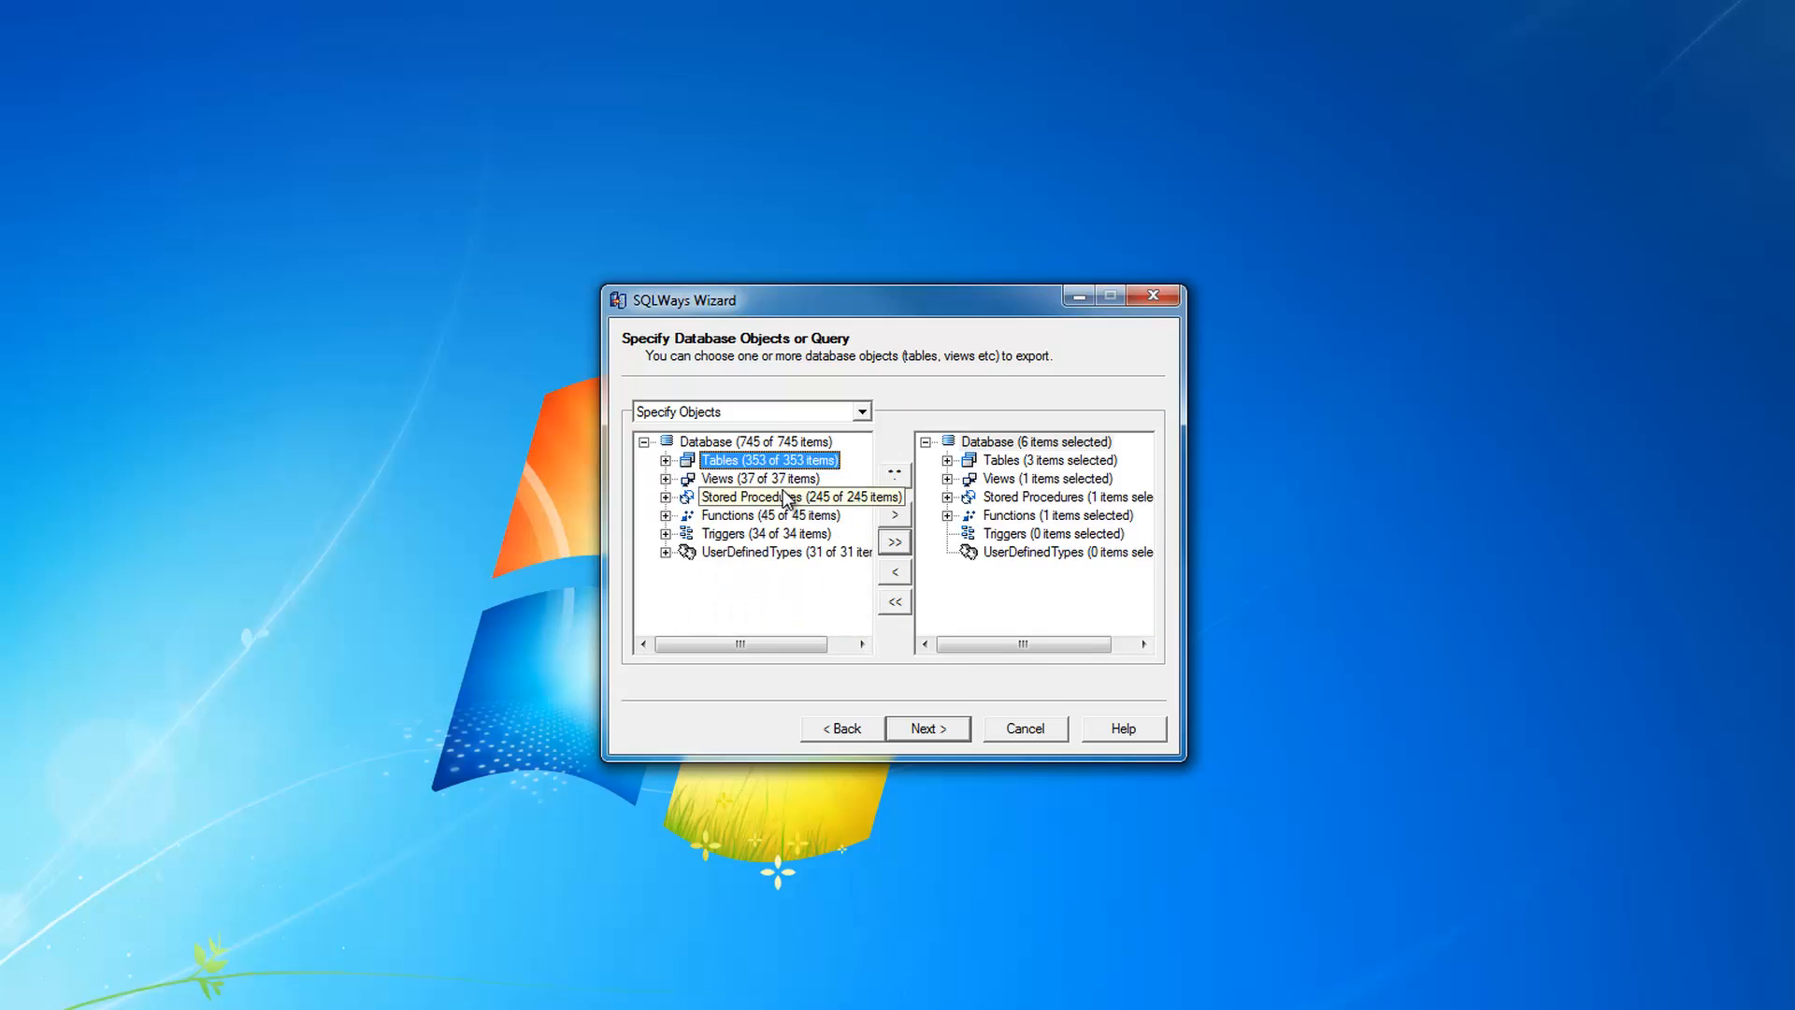
pyautogui.moveTo(739, 456); pyautogui.dragTo(793, 505)
pyautogui.moveTo(748, 442); pyautogui.dragTo(1070, 480)
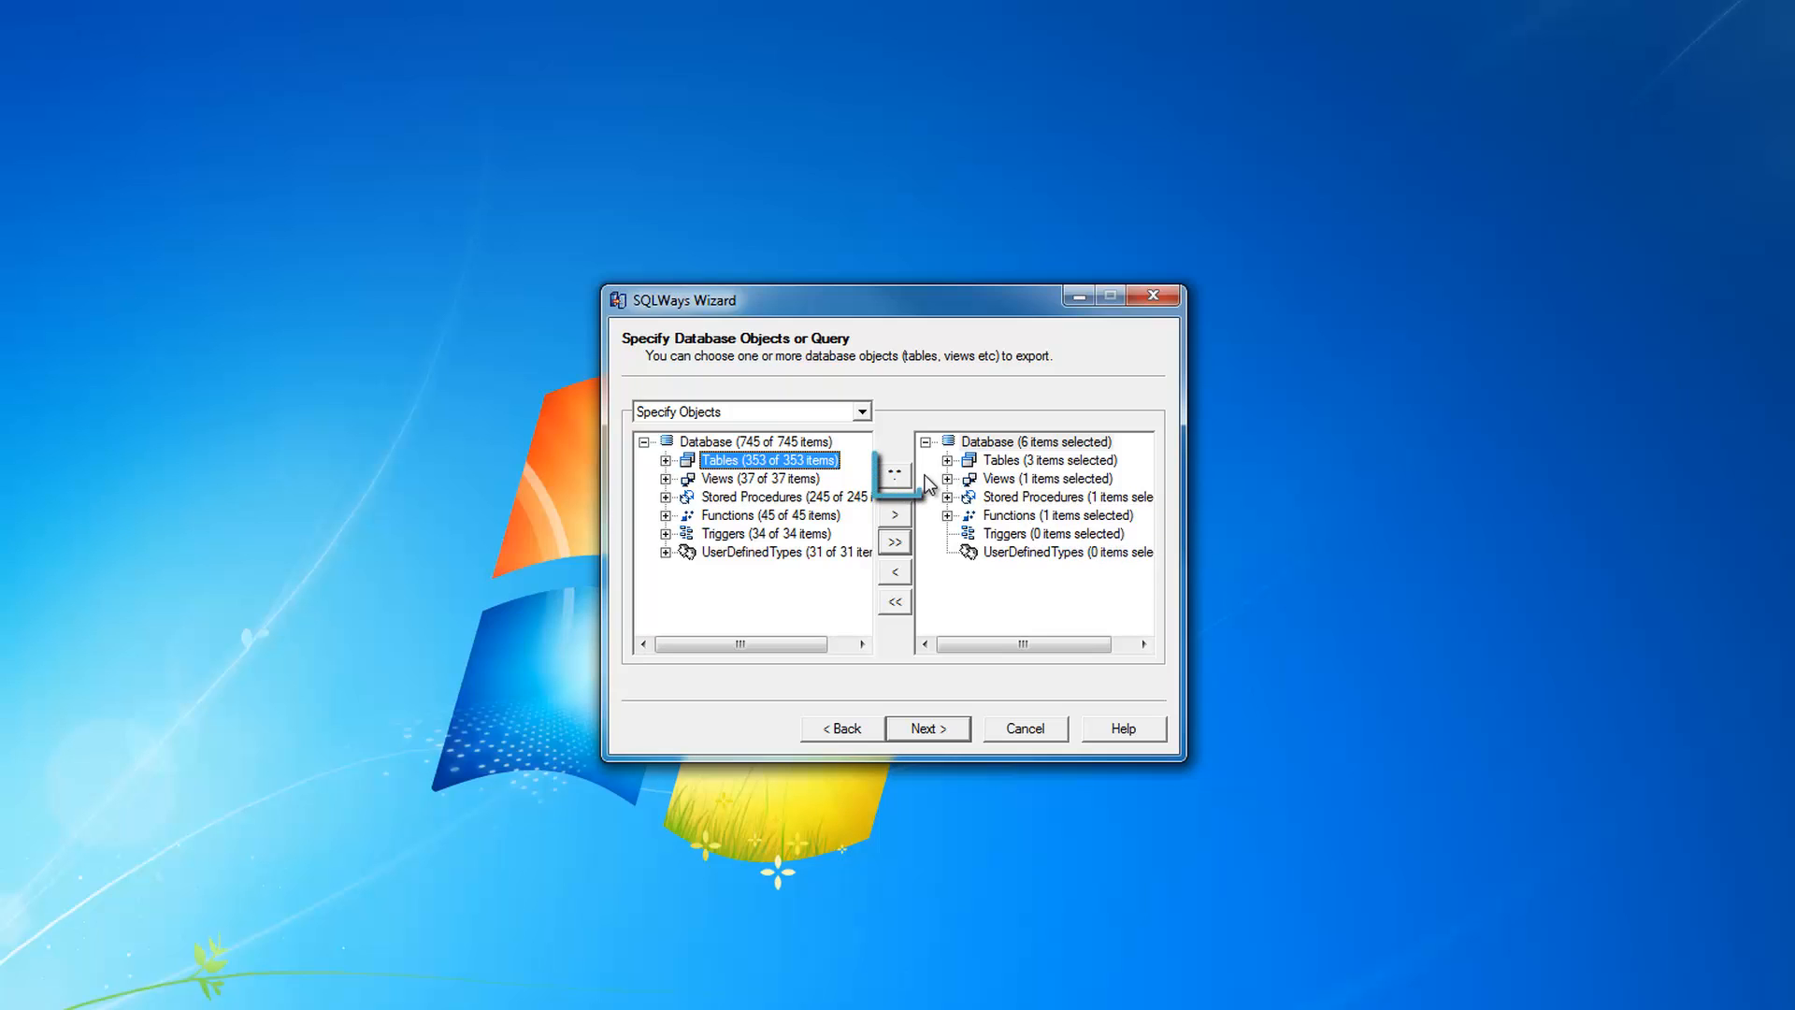
# - Check the object filter settings, accept them without adding a filter and proceed to the DDL and data options
pyautogui.click(896, 477)
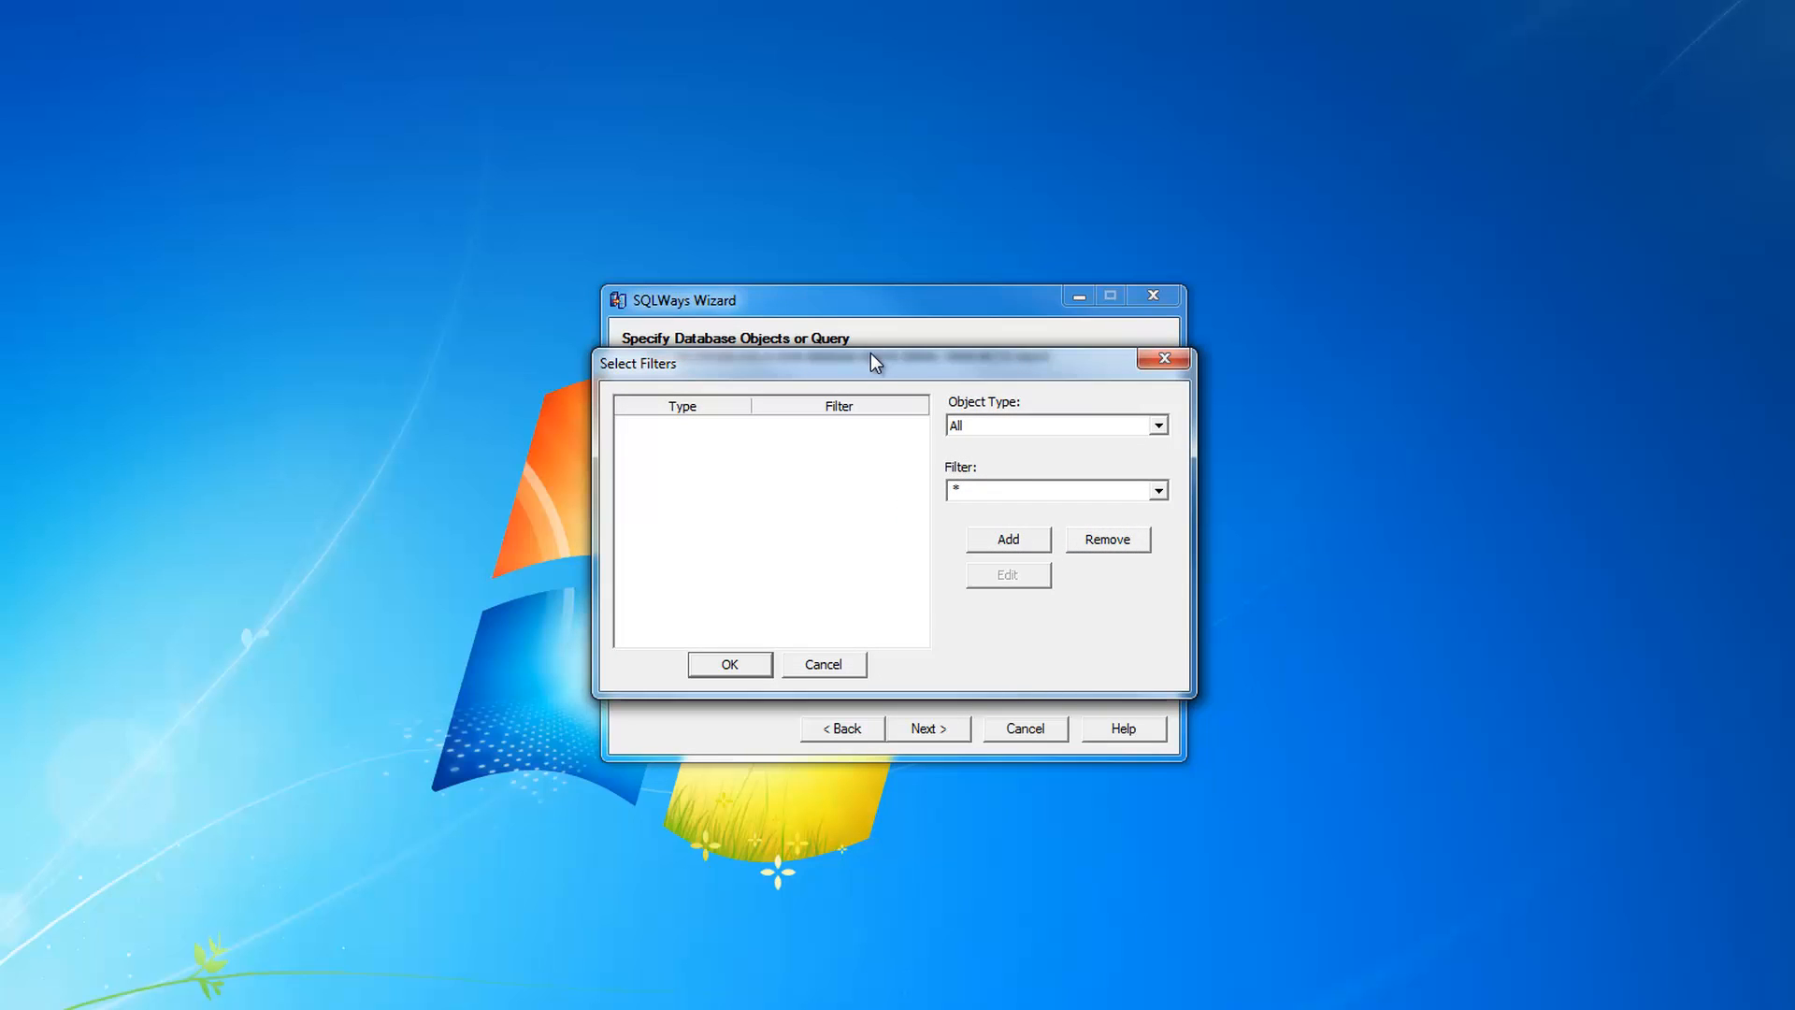
pyautogui.click(983, 487)
pyautogui.click(731, 665)
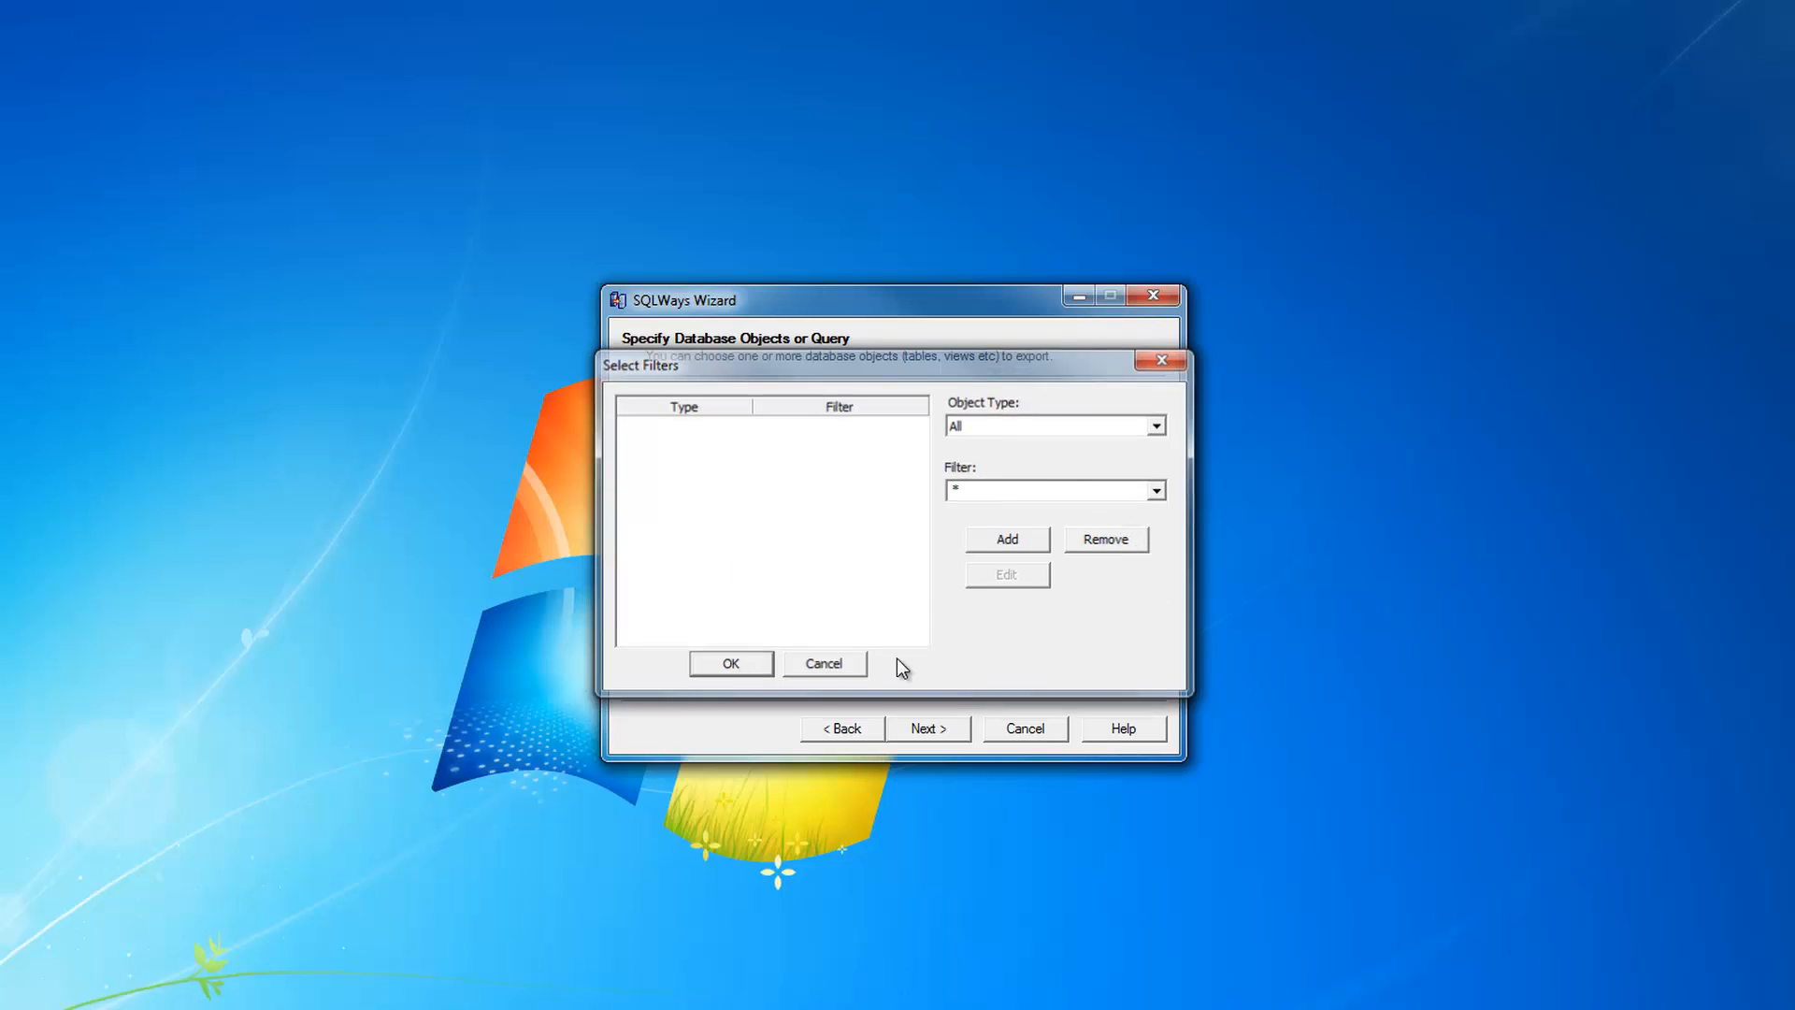
pyautogui.click(931, 733)
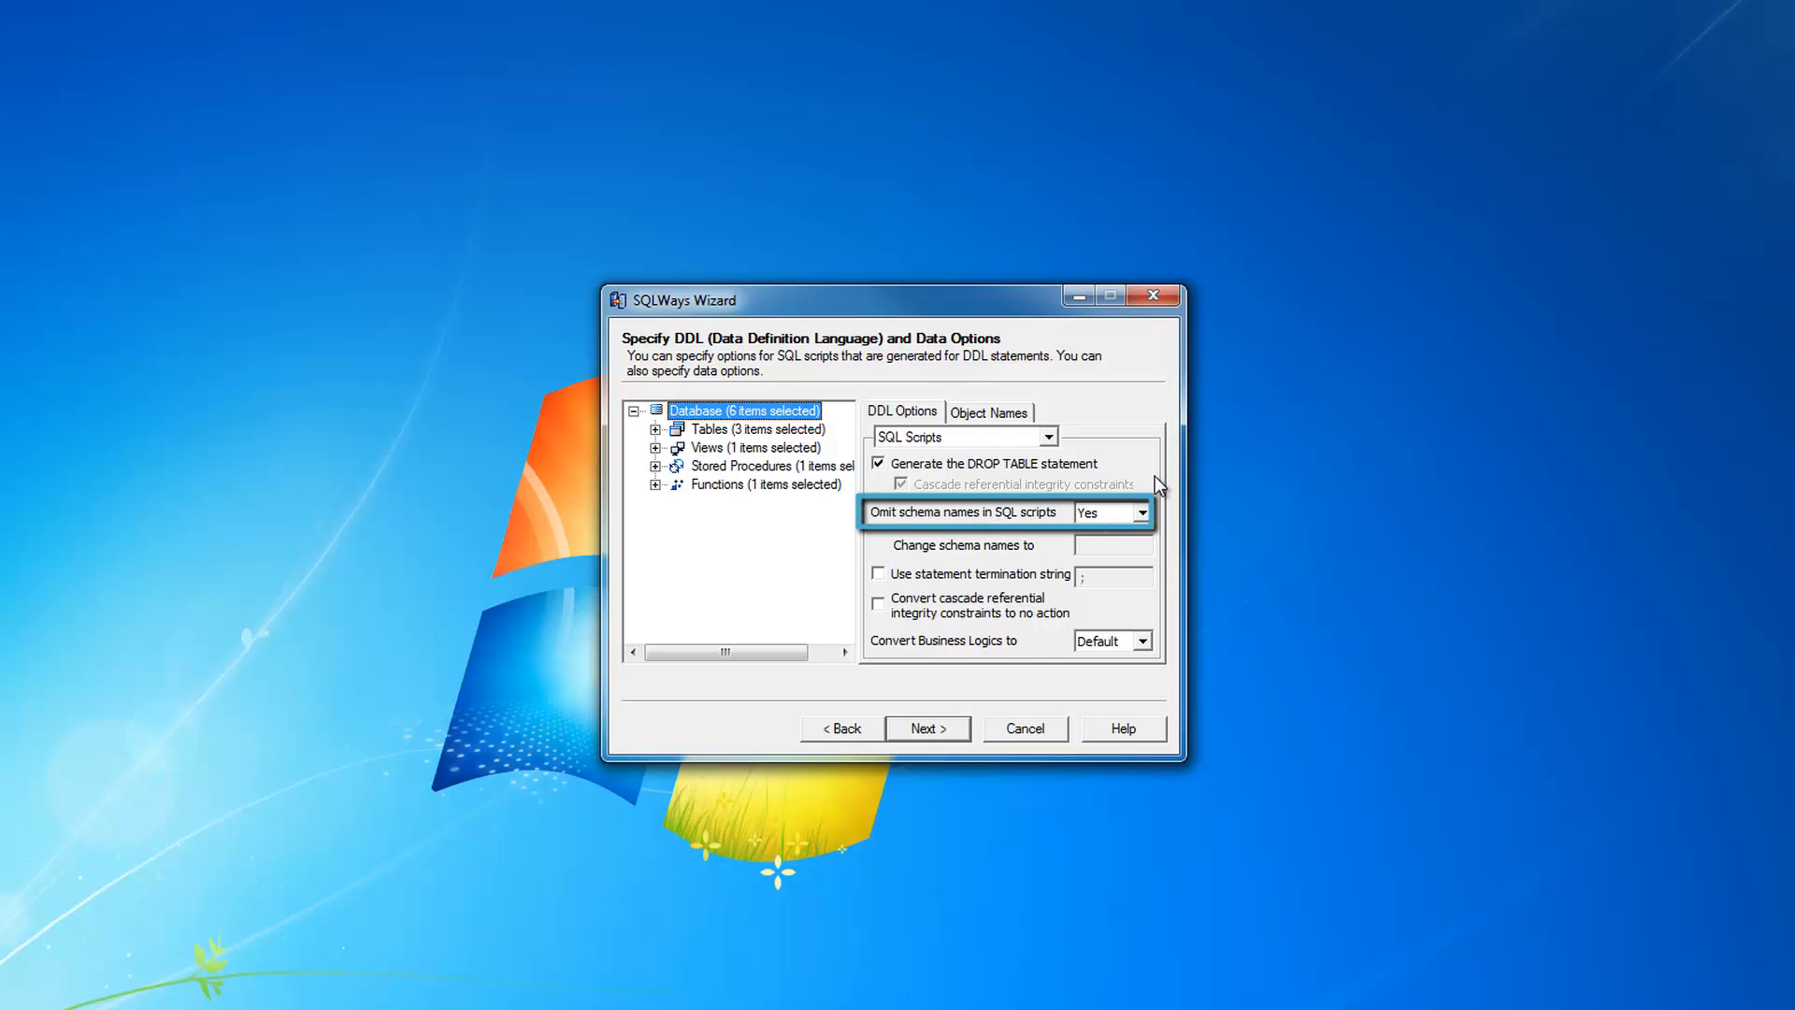
# - Examine the database-level object name options and the target types in the global data type mapping for tables
pyautogui.click(991, 415)
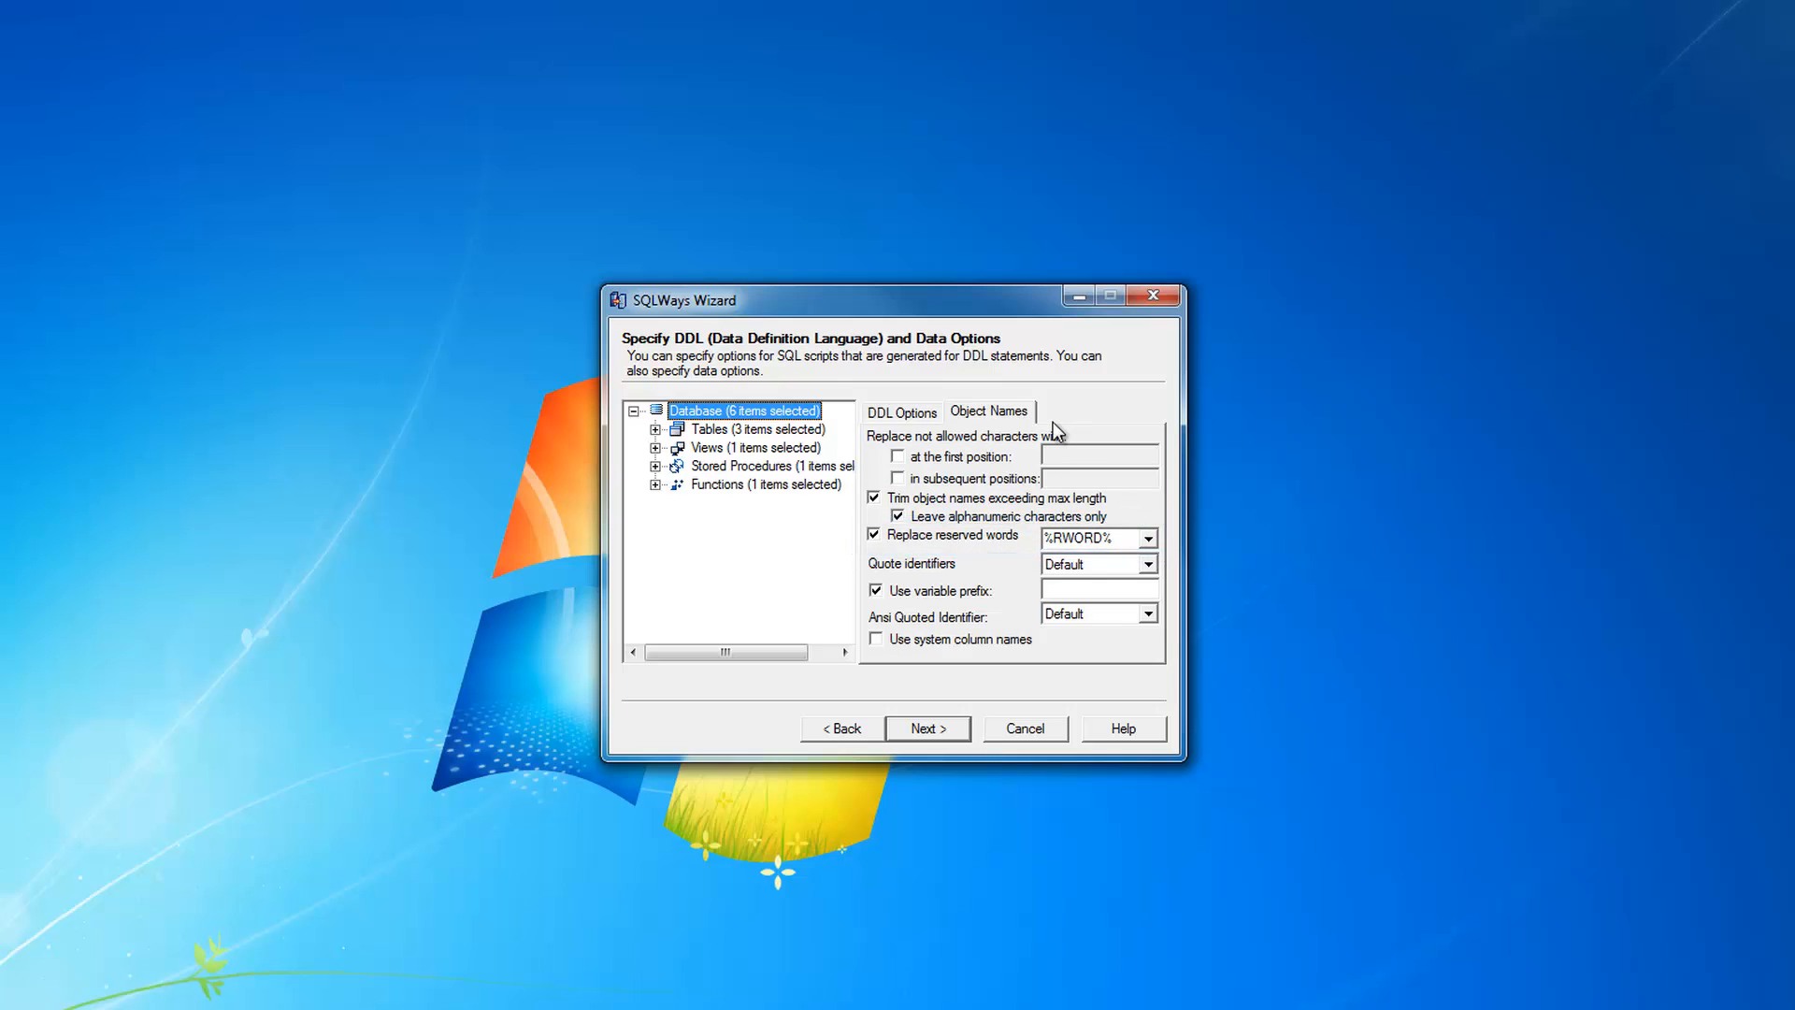
pyautogui.click(716, 430)
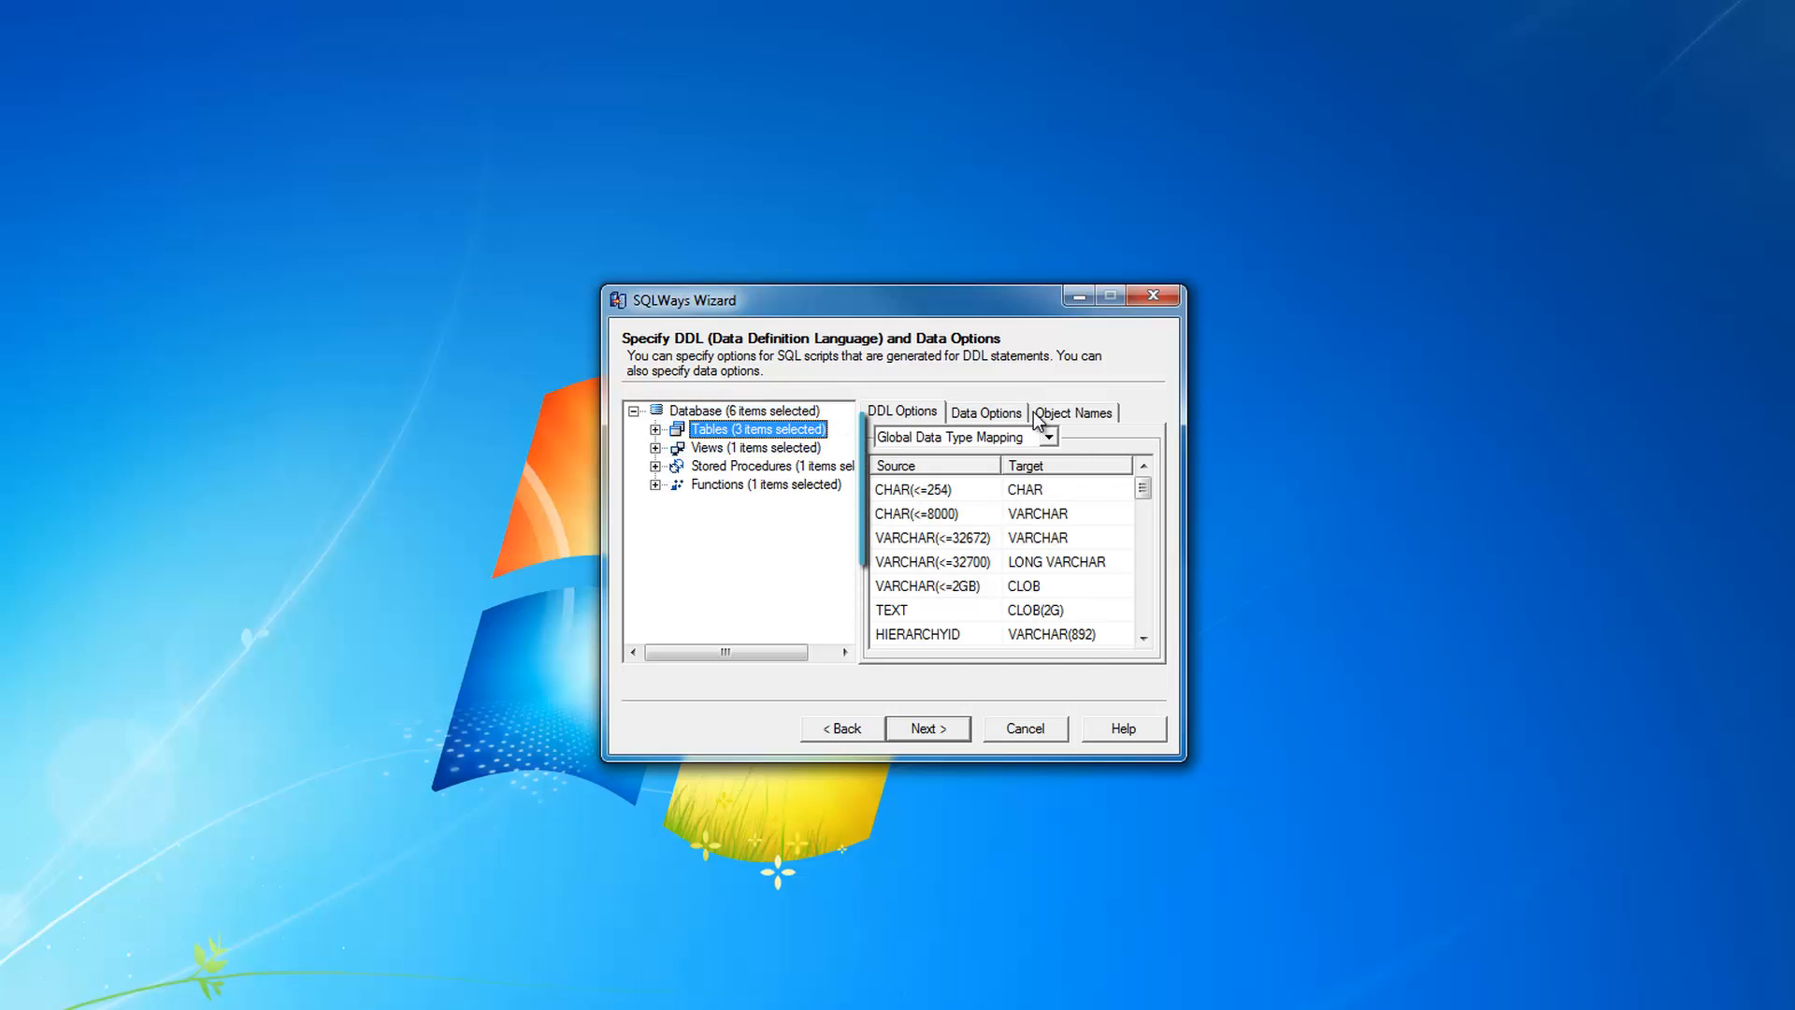
pyautogui.click(1126, 486)
pyautogui.doubleClick(1102, 537)
pyautogui.doubleClick(1099, 589)
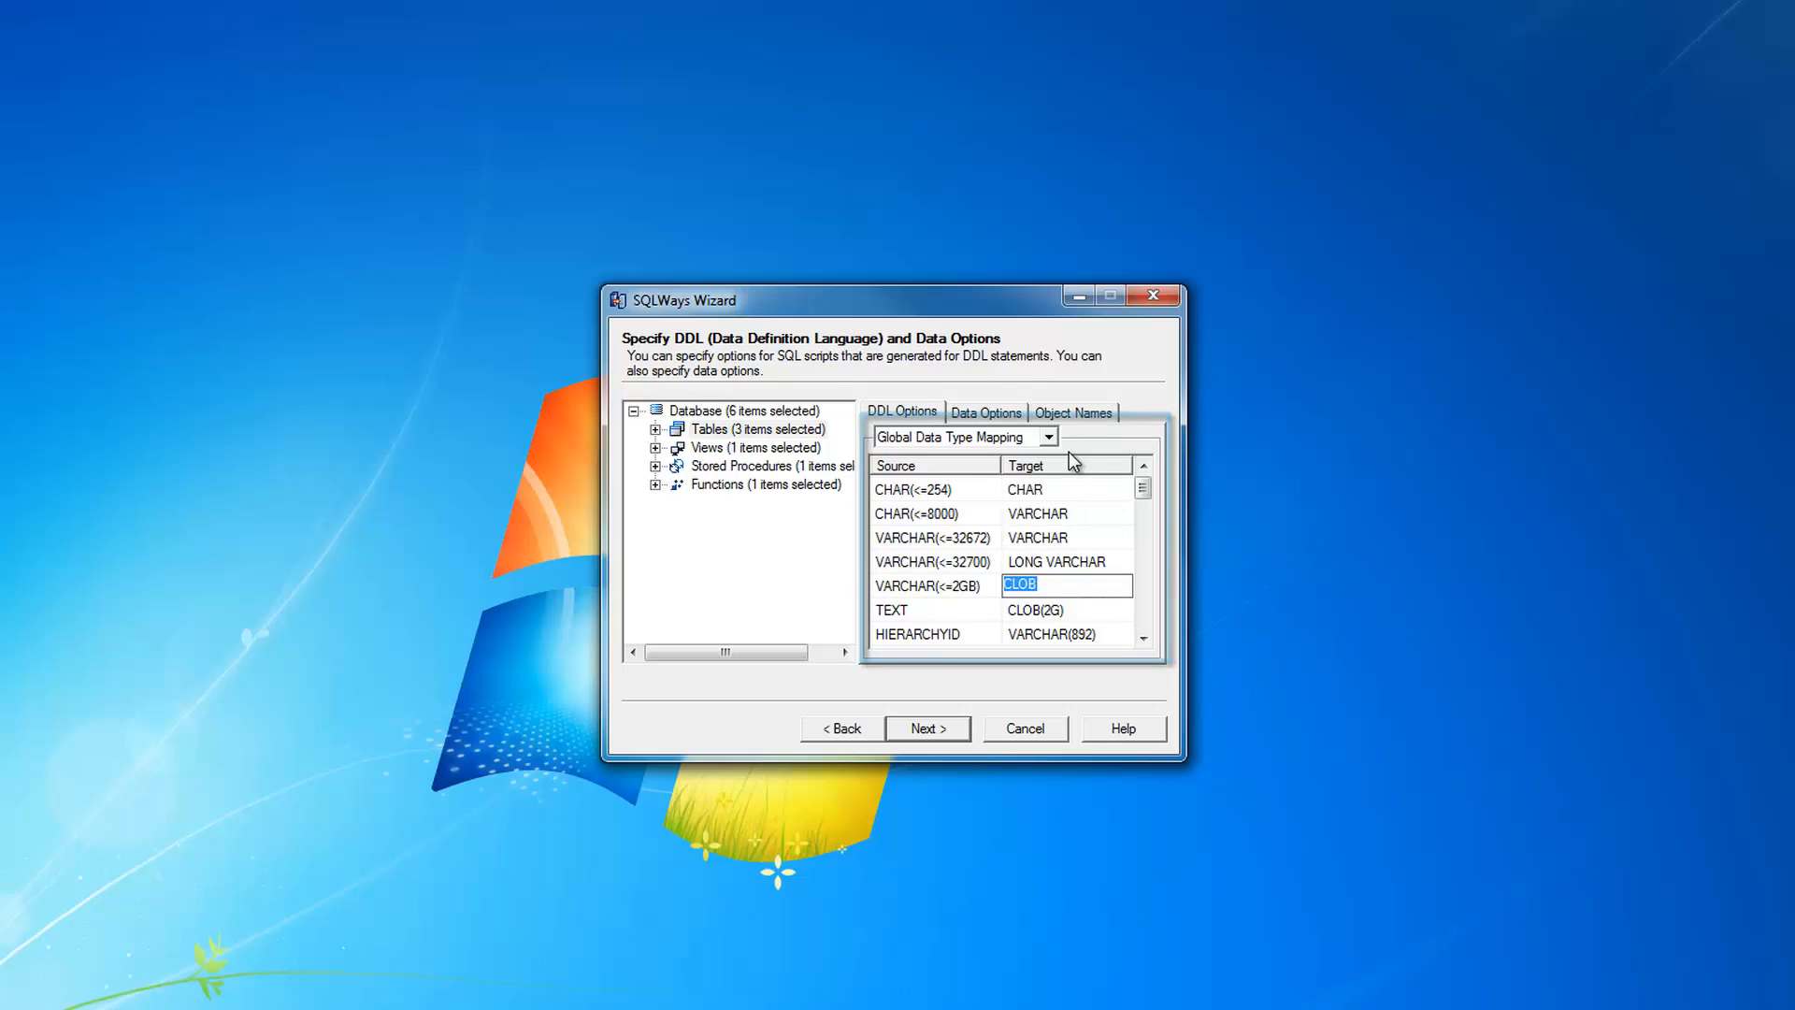
# - Review the tables' data options and SQL Scripts options, switching Generate DDL off and back on
pyautogui.click(993, 412)
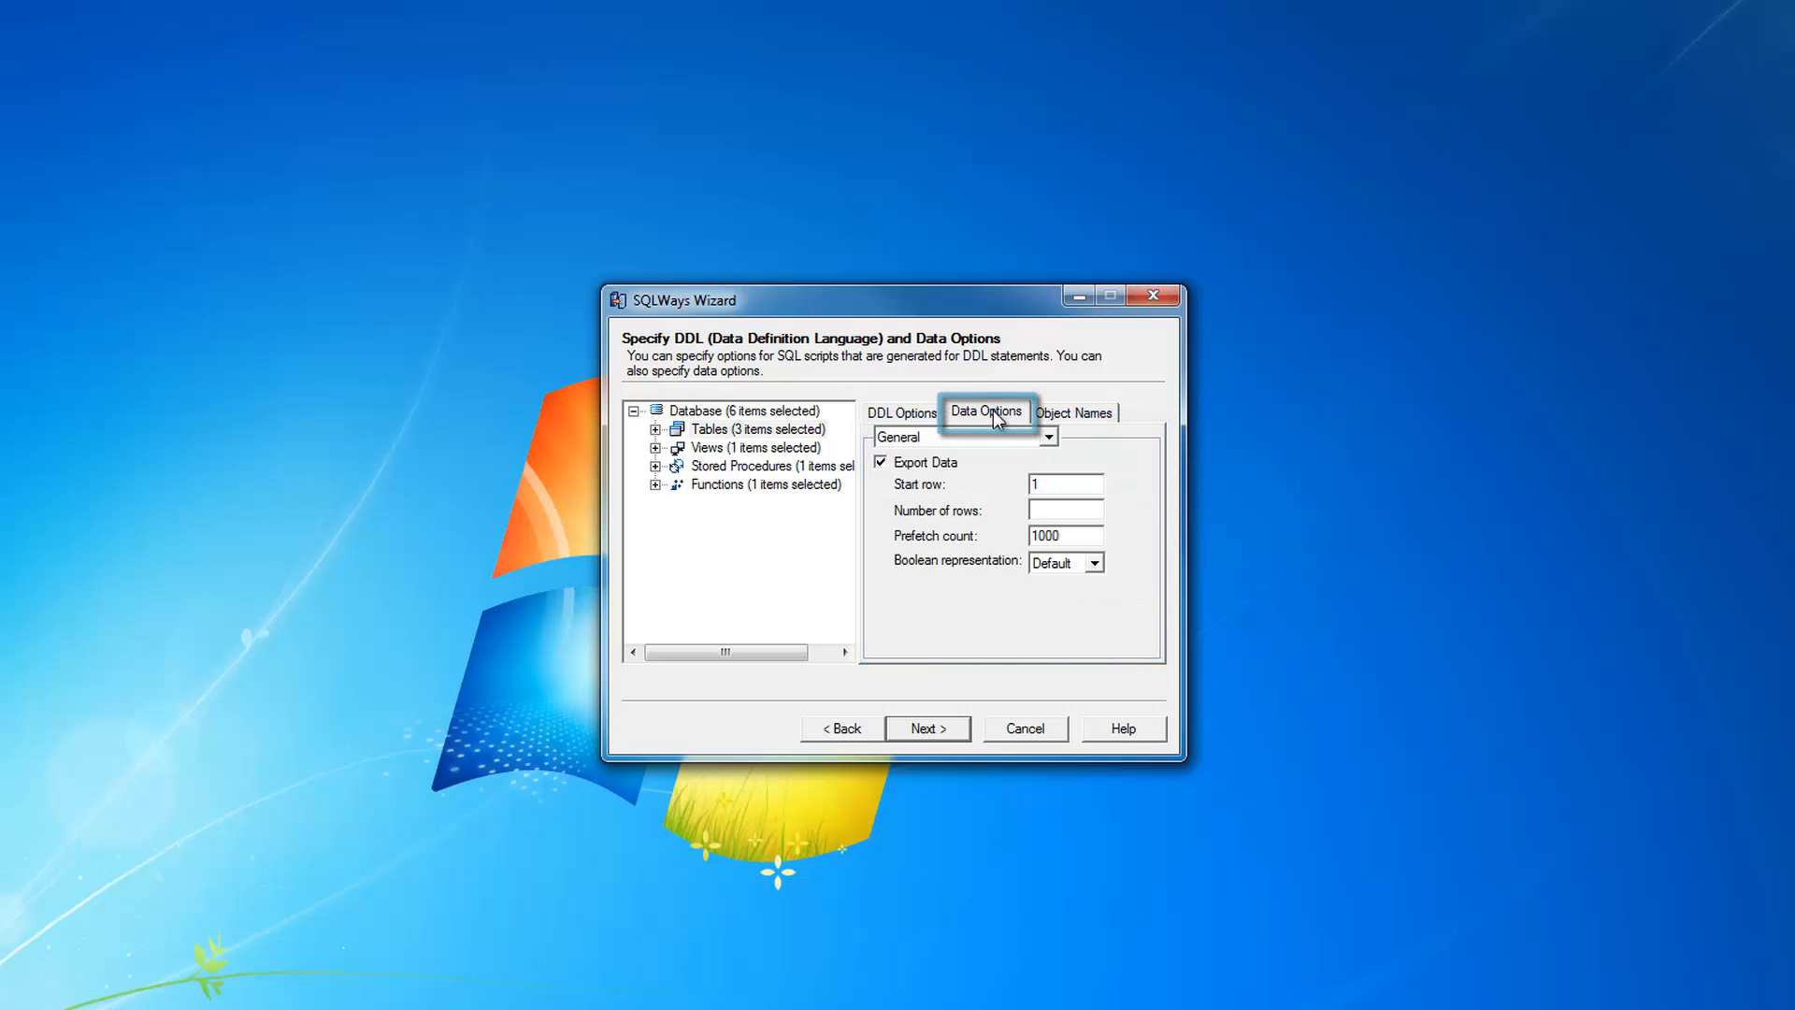
pyautogui.click(913, 417)
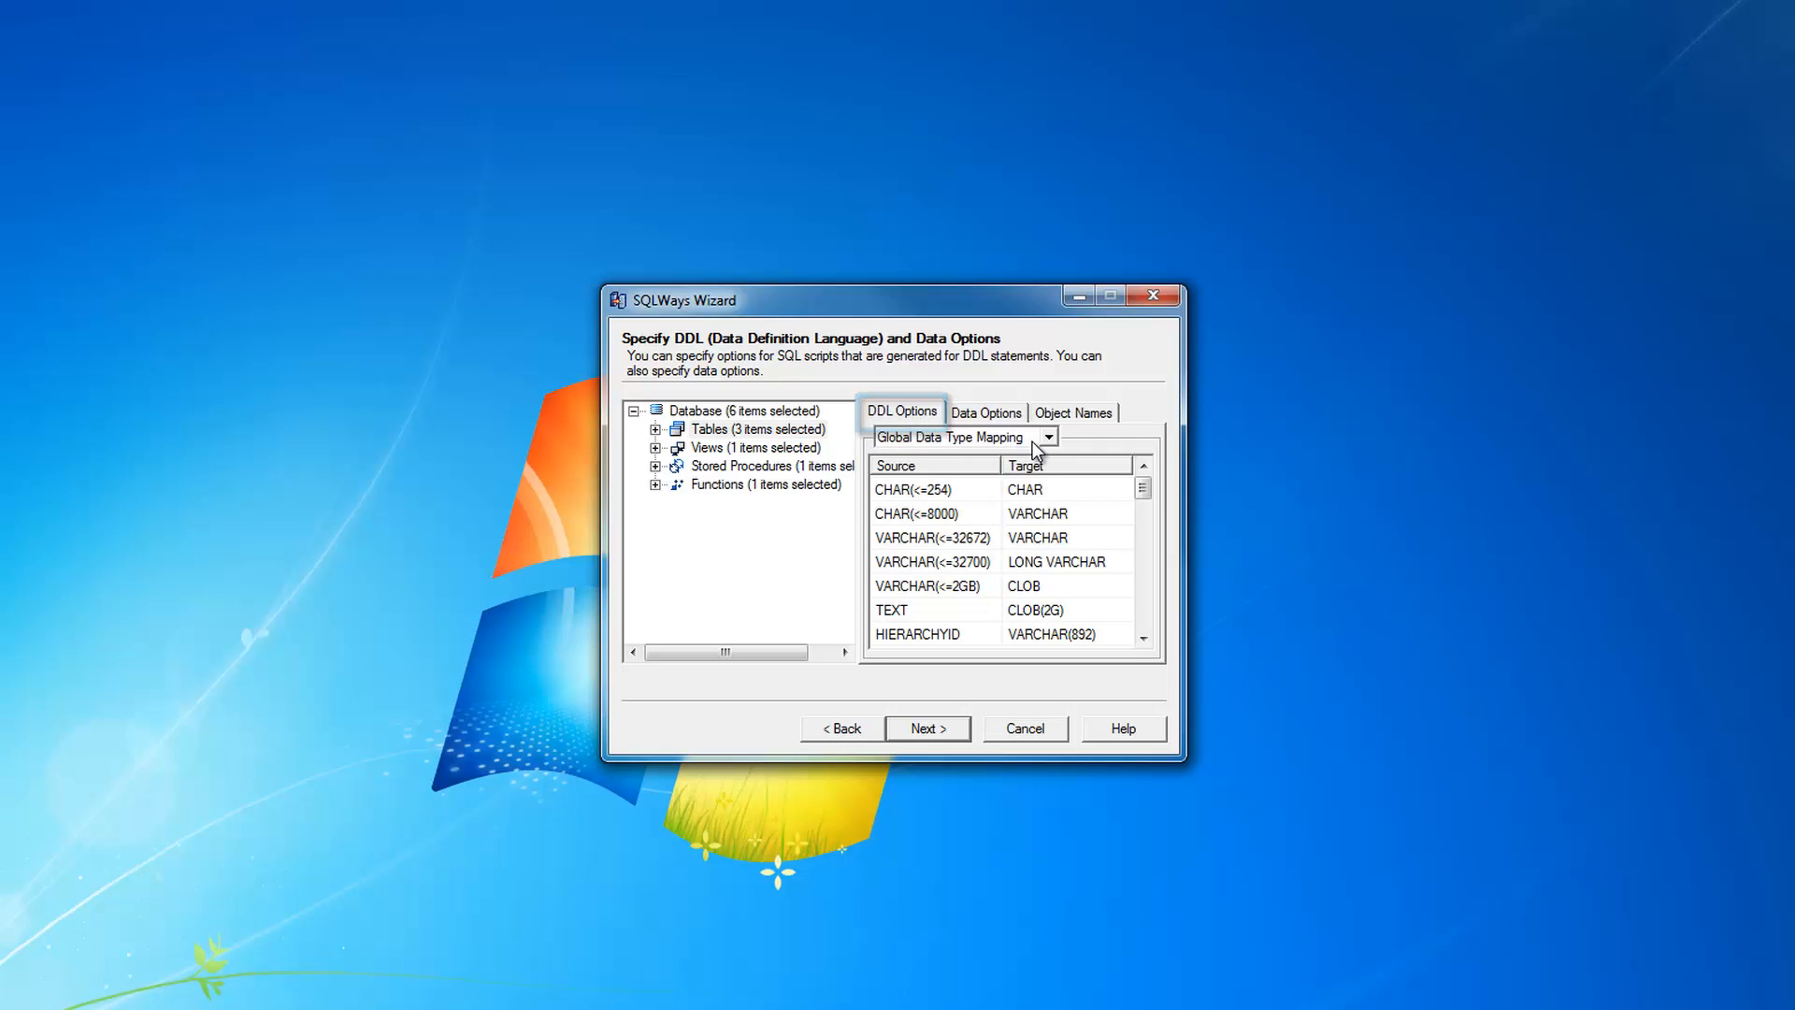
pyautogui.click(1019, 438)
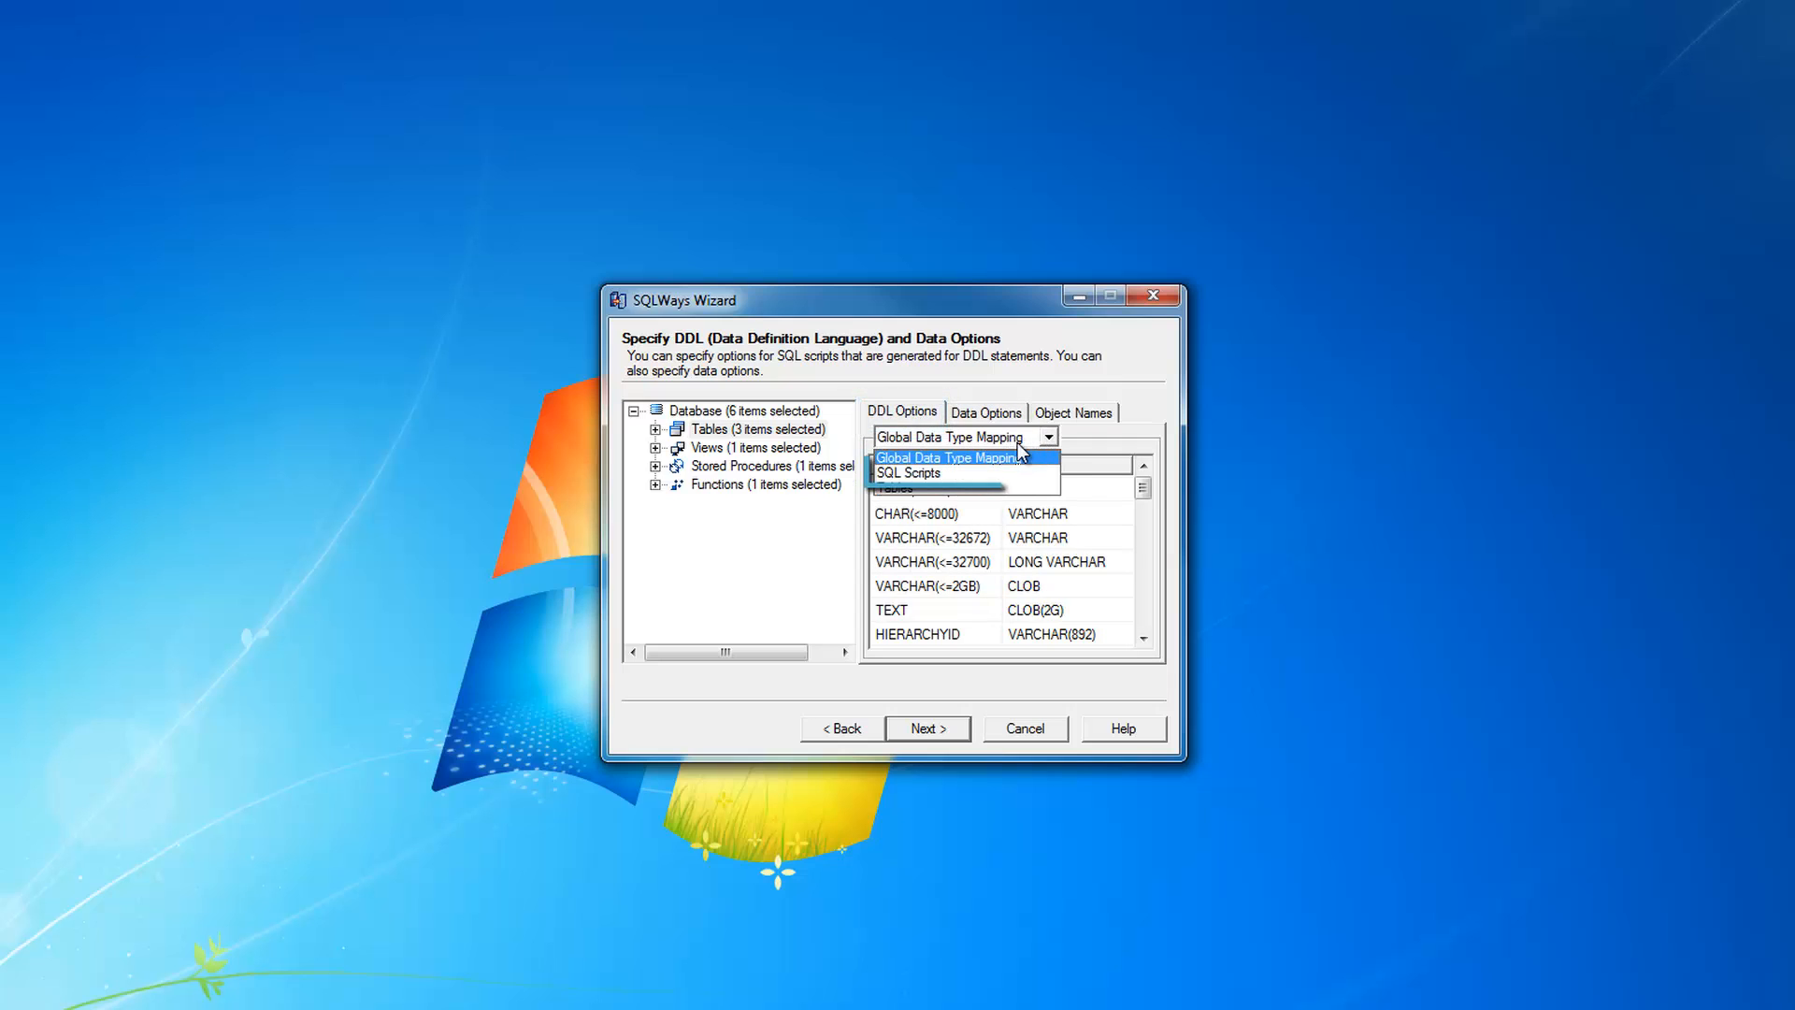
pyautogui.click(929, 472)
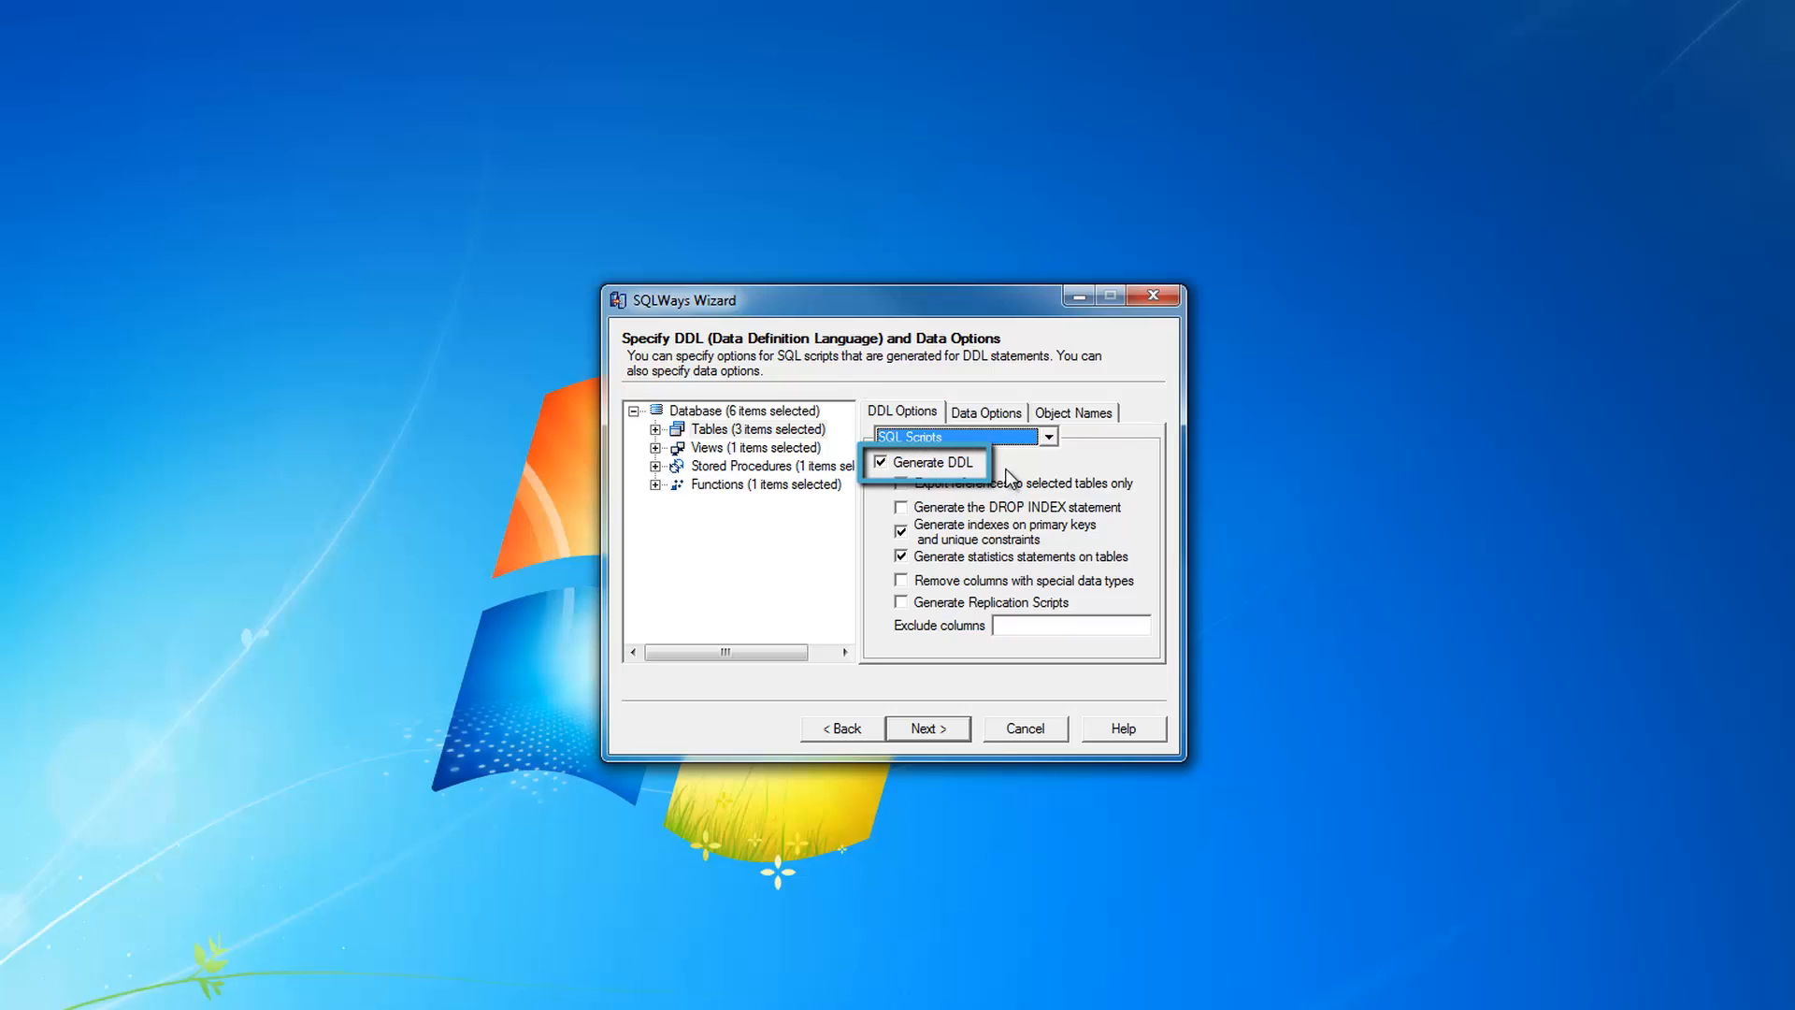
pyautogui.click(879, 461)
pyautogui.click(879, 462)
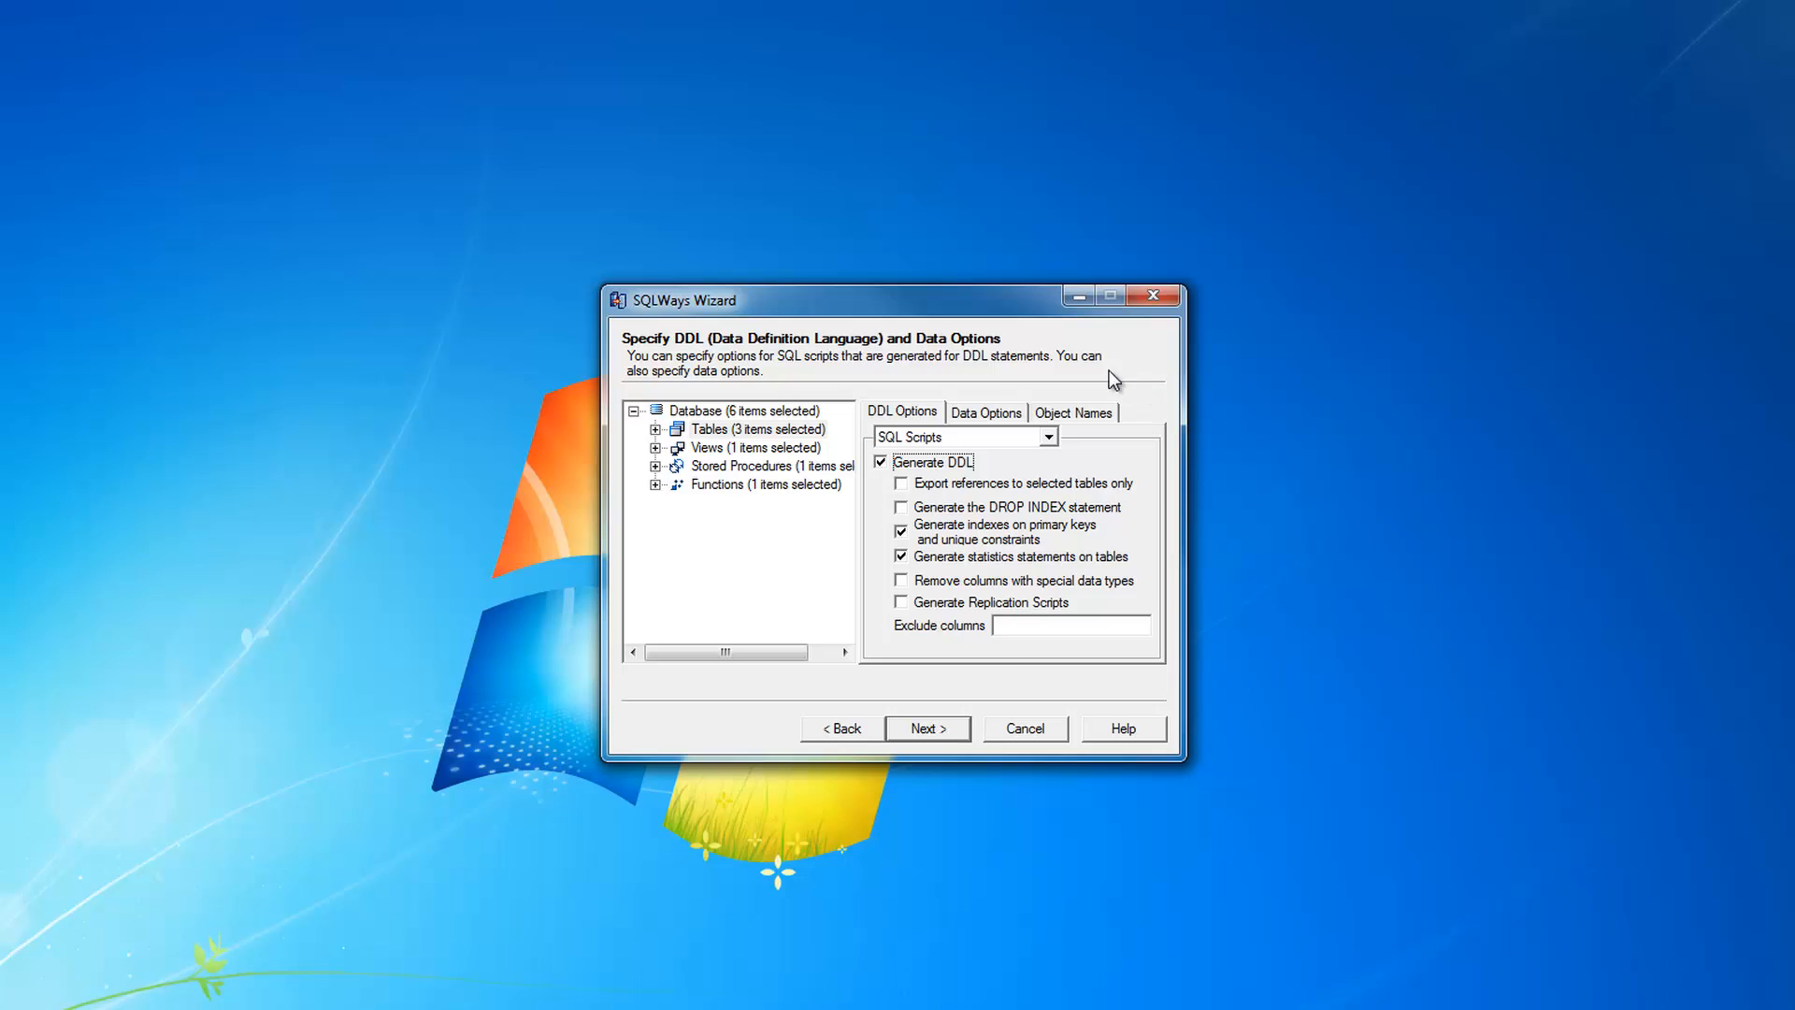
# - Check the target names of the selected tables, keep them and proceed to the export file options
pyautogui.click(1083, 416)
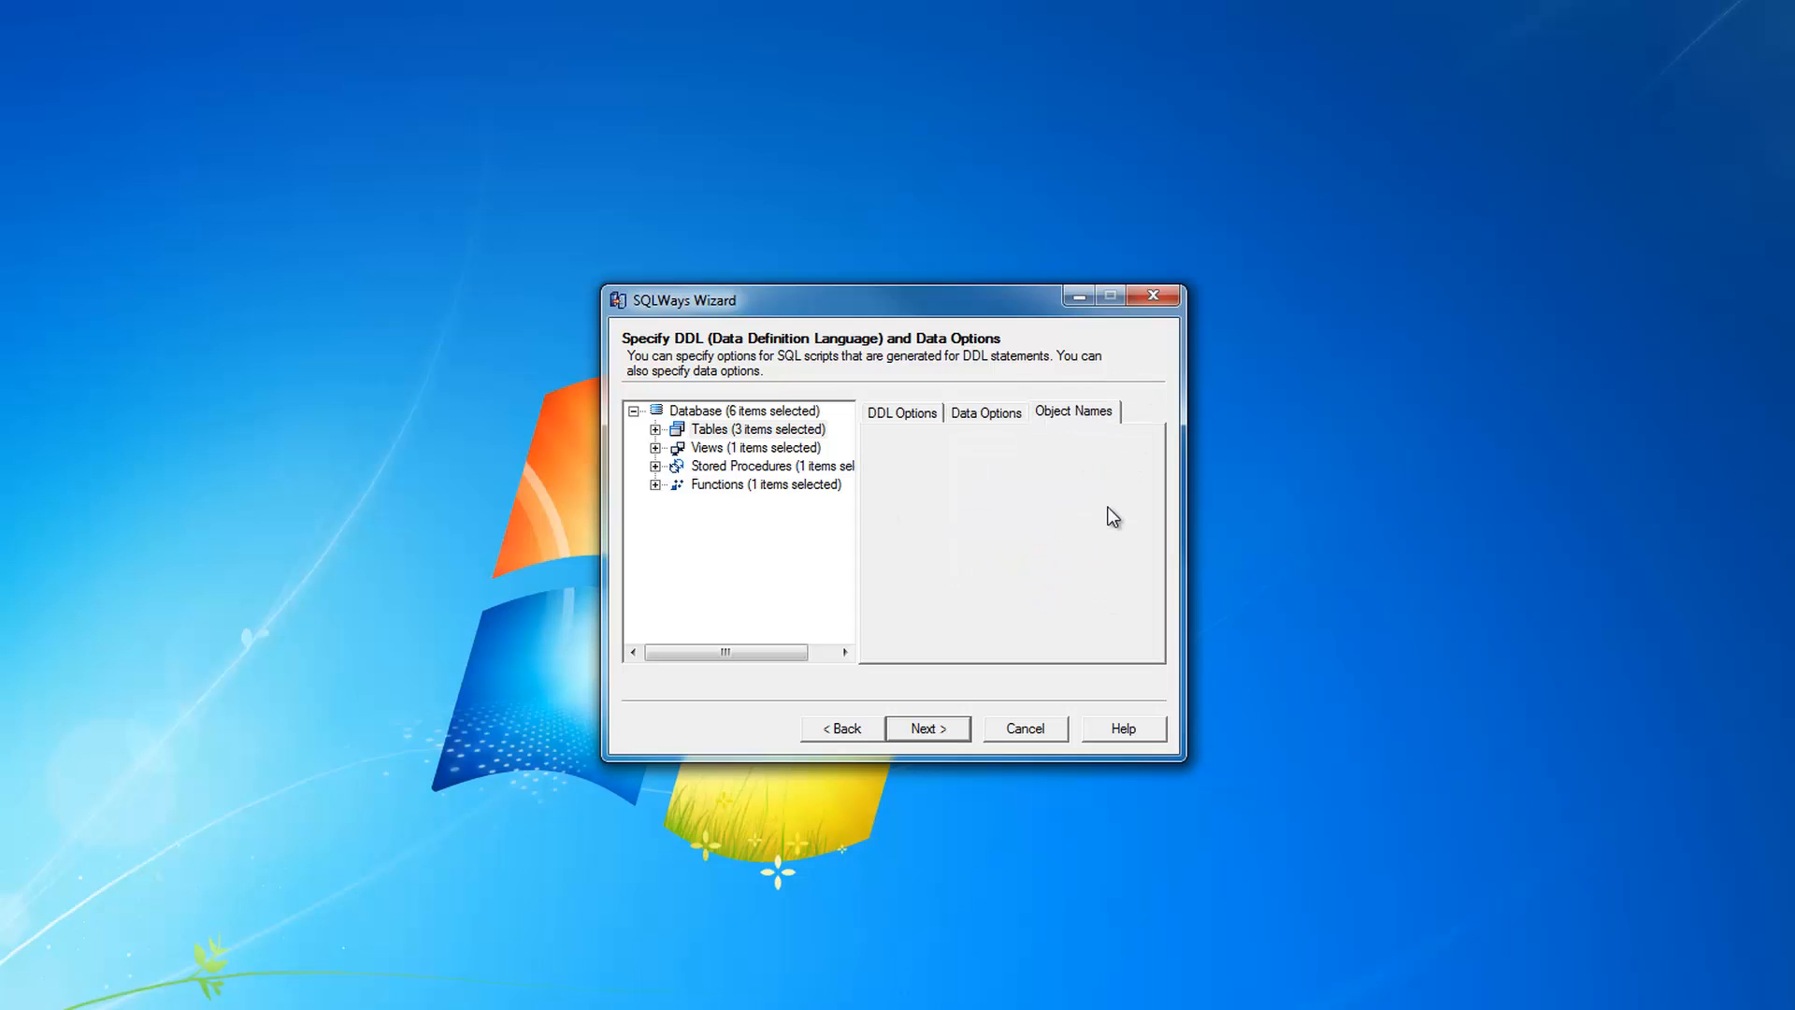
pyautogui.click(1115, 461)
pyautogui.click(1133, 514)
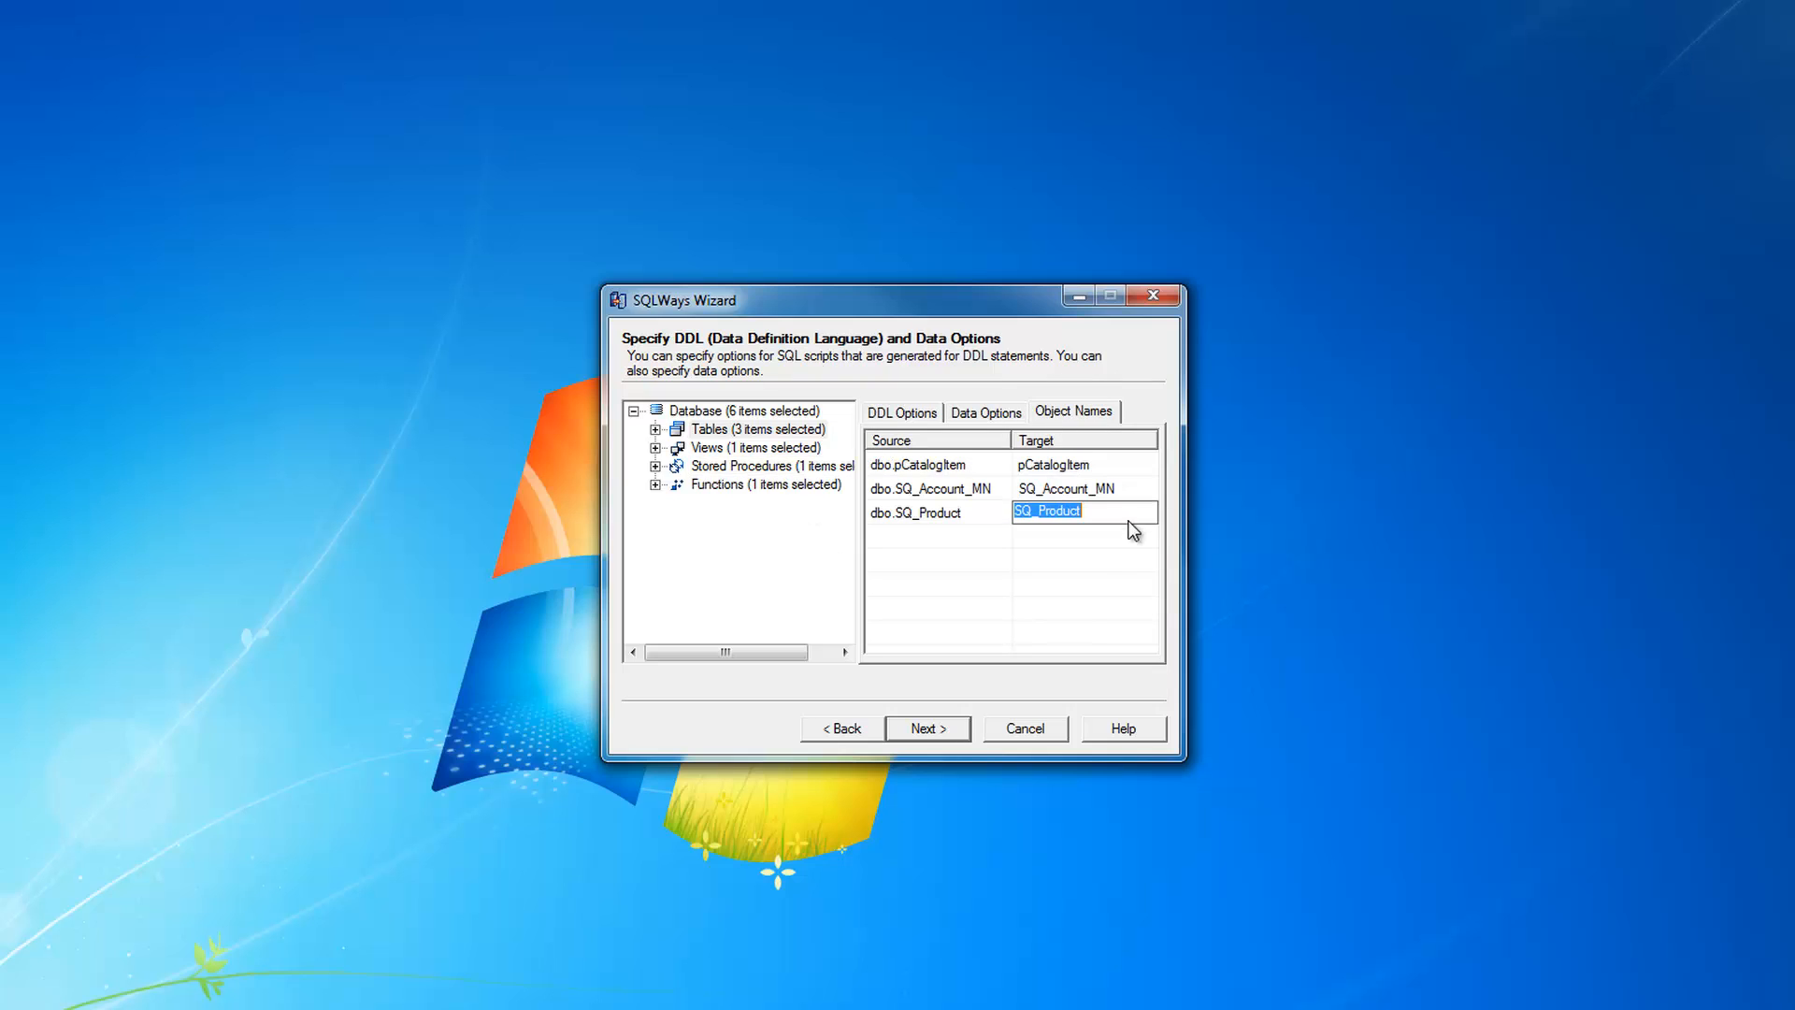
pyautogui.click(1101, 580)
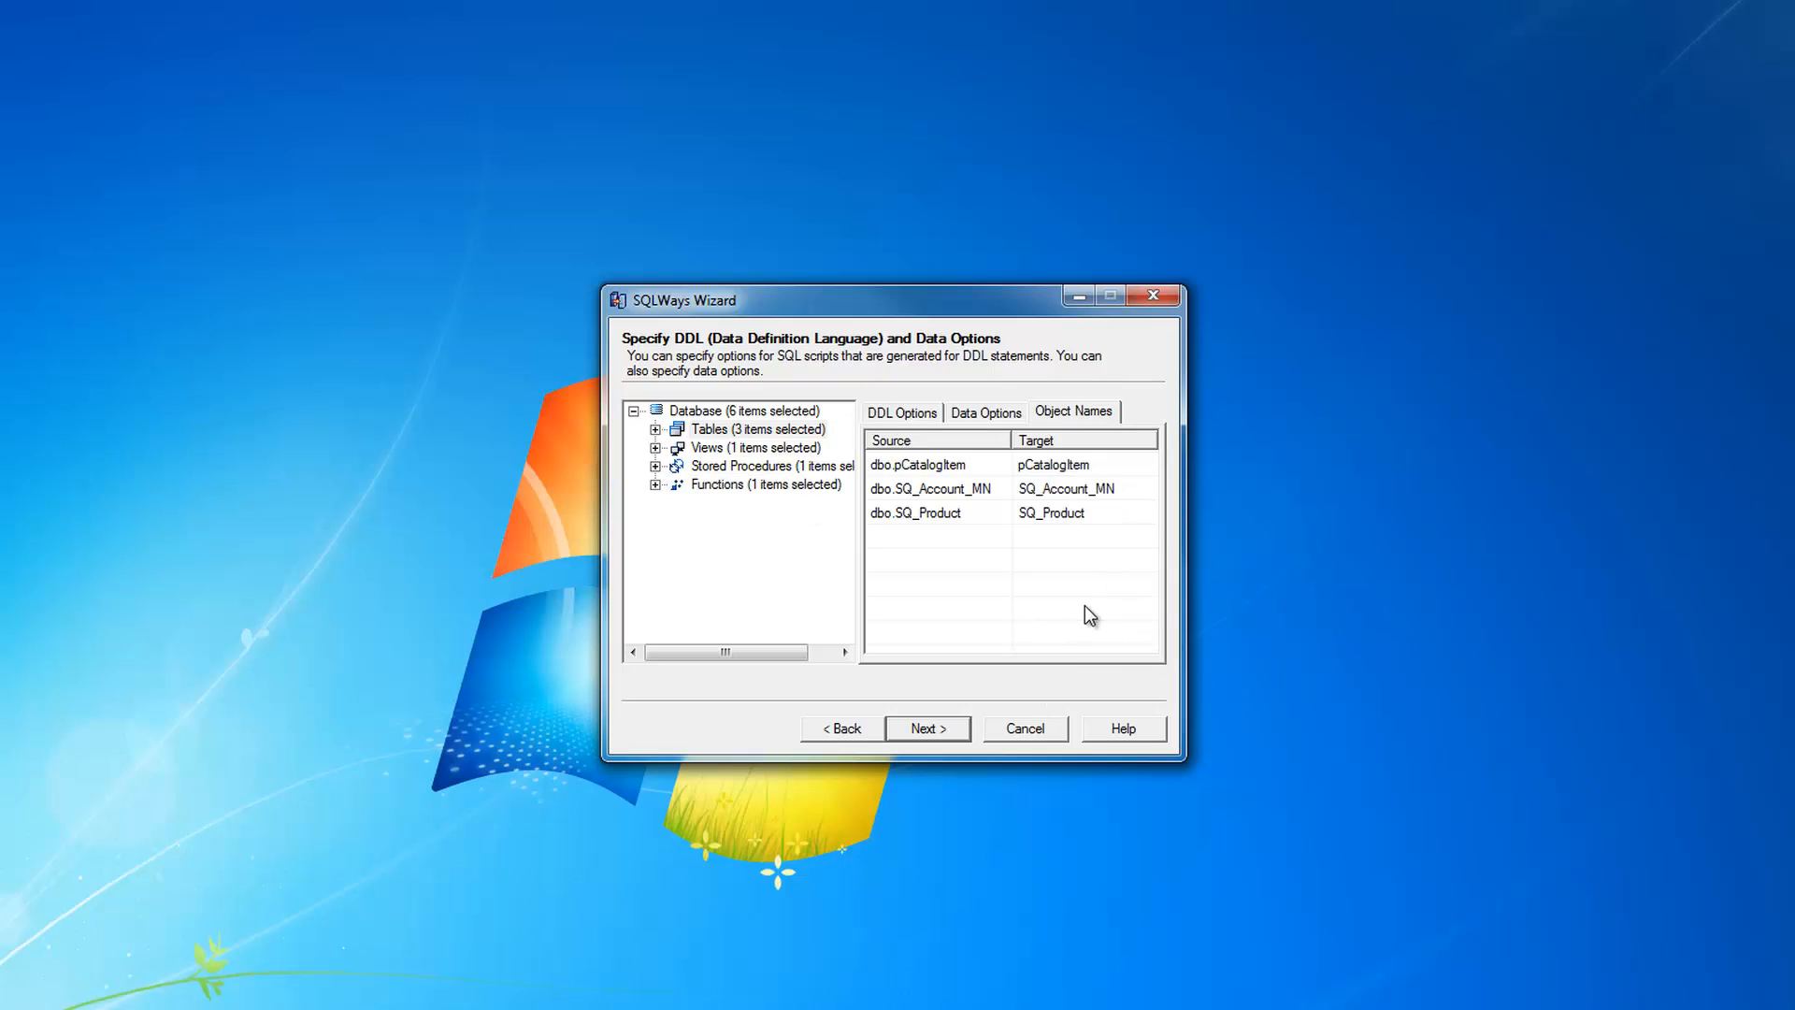
pyautogui.click(928, 729)
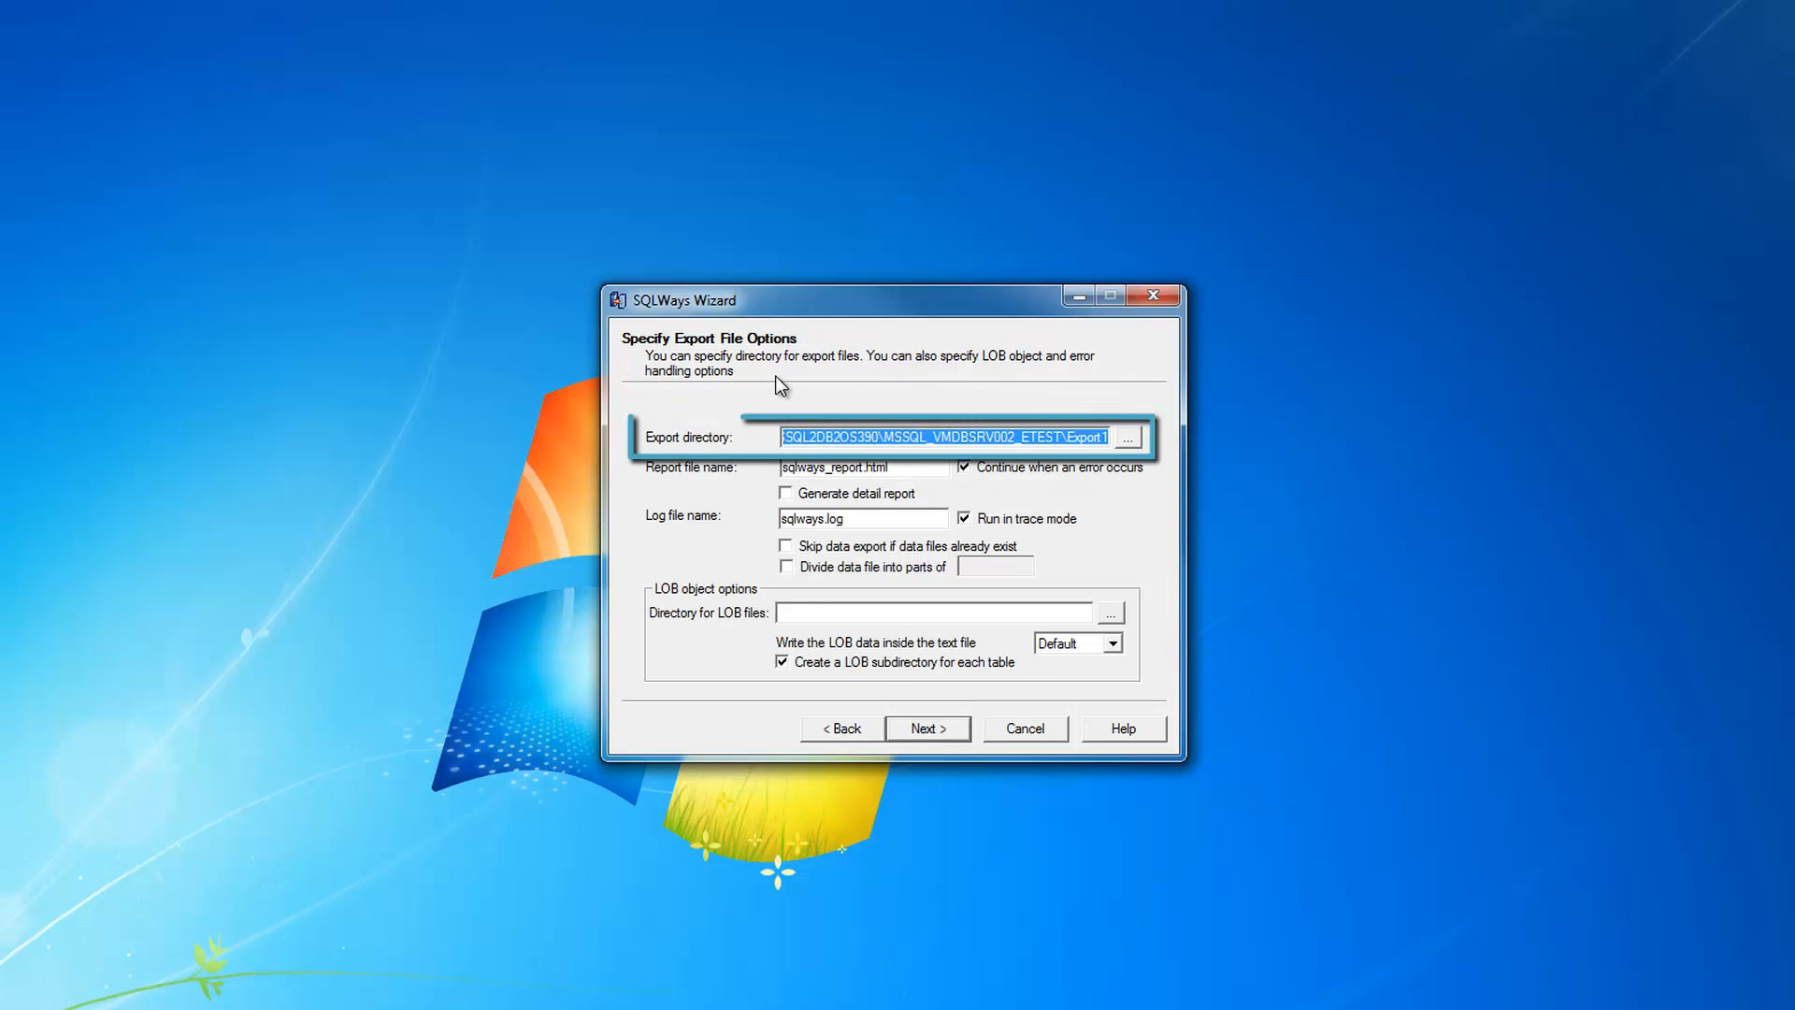
# - Accept the export file options with Export Data kept on, and keep the default import options run from the local system
pyautogui.click(957, 436)
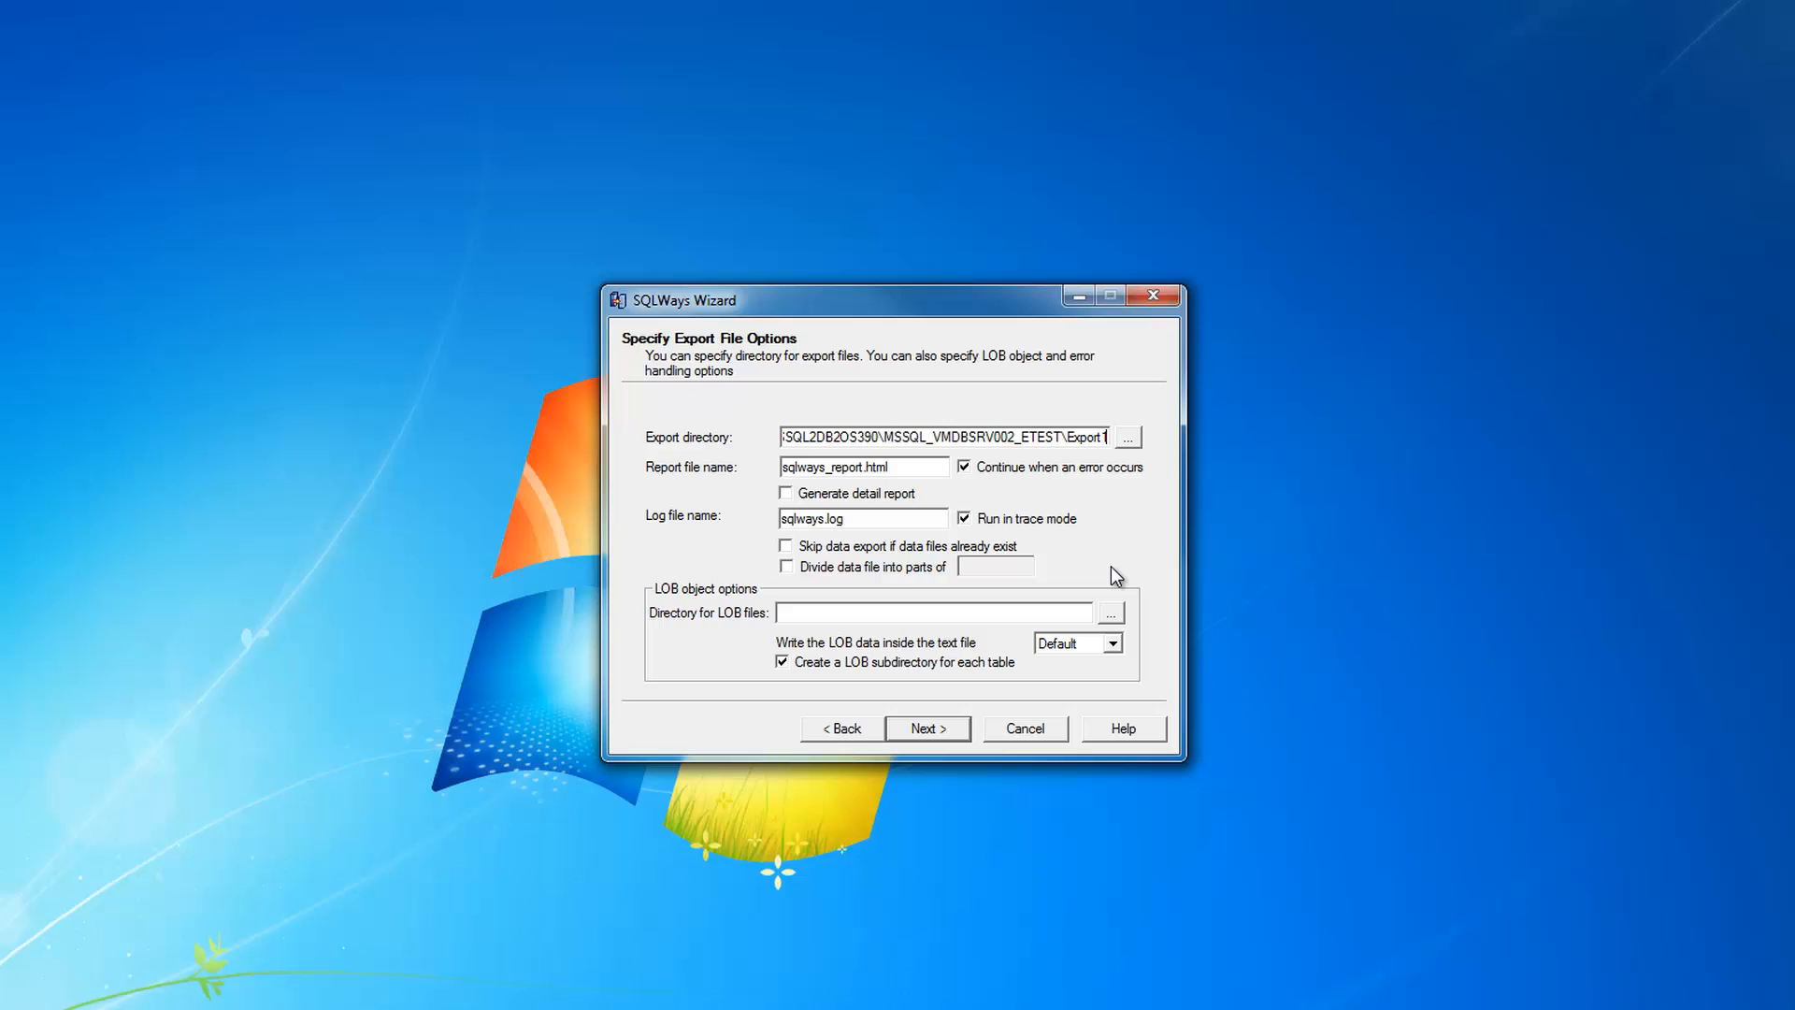
pyautogui.click(928, 728)
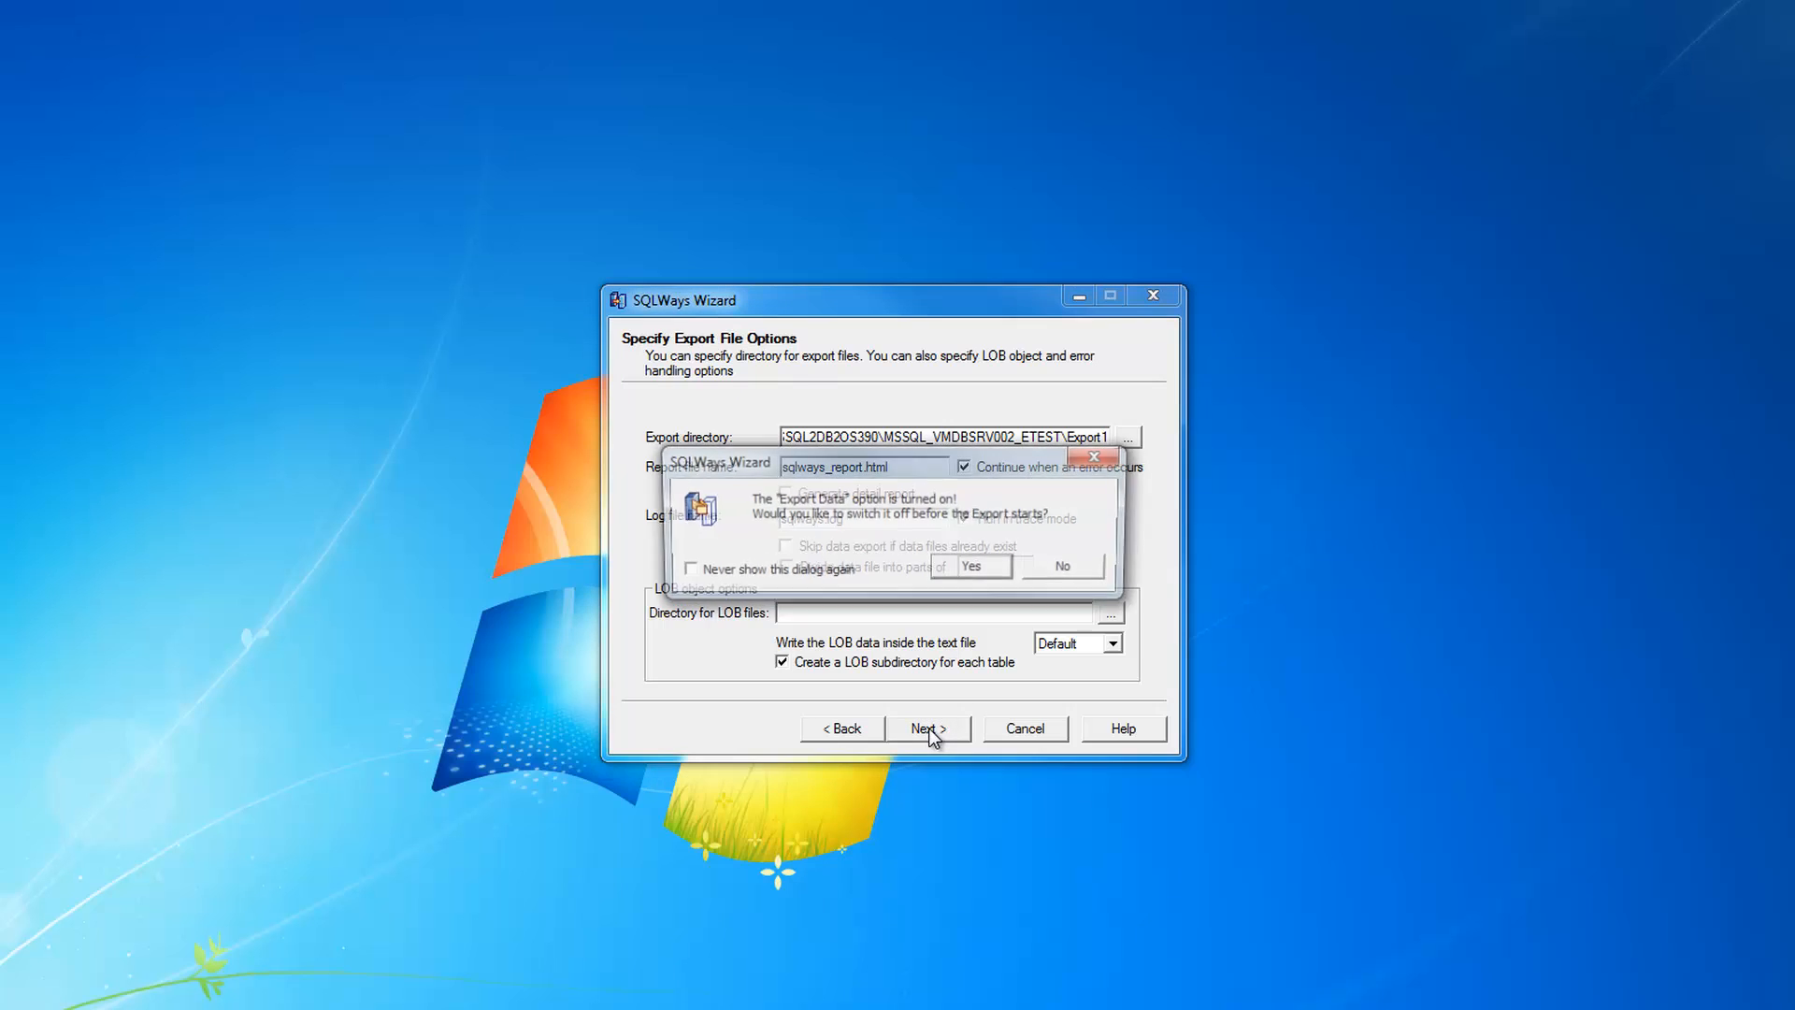
pyautogui.click(1075, 574)
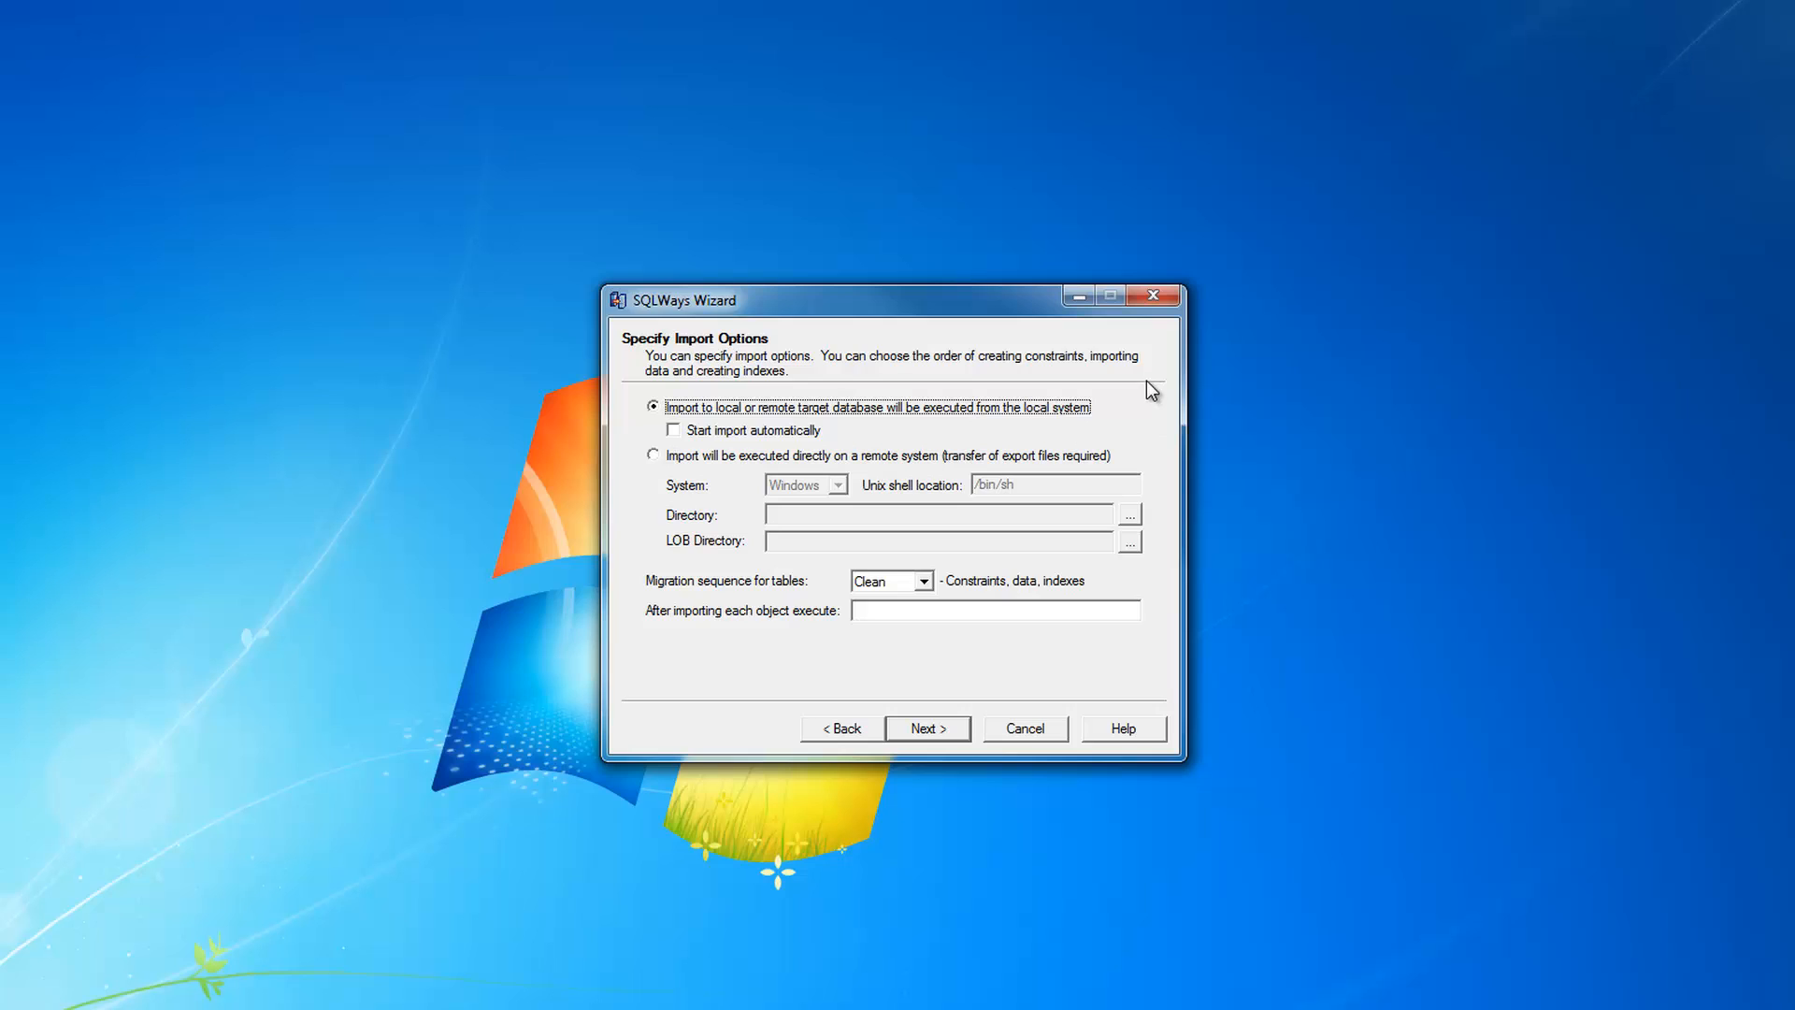
pyautogui.click(937, 728)
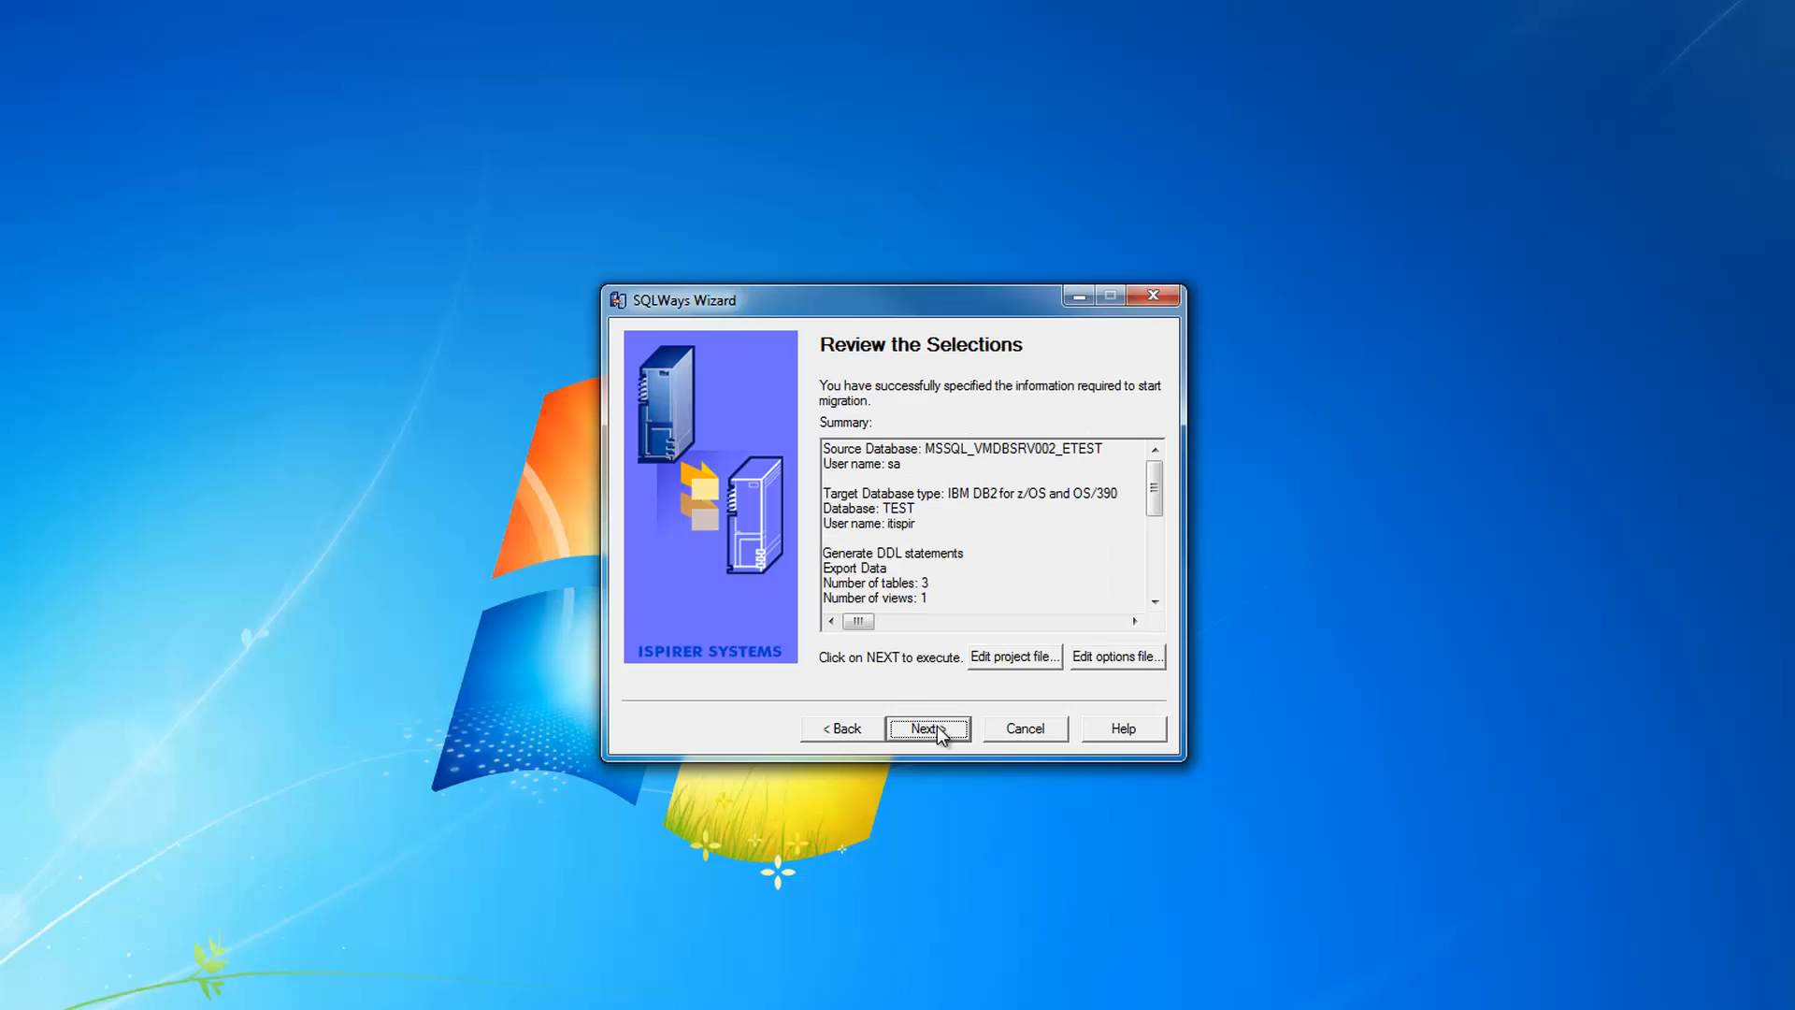
# - Review the migration summary, including the object counts and the export and import commands, and start the migration
pyautogui.moveTo(1153, 478)
pyautogui.mouseDown()
pyautogui.moveTo(1164, 582)
pyautogui.moveTo(1156, 501)
pyautogui.mouseUp()
pyautogui.moveTo(966, 541); pyautogui.dragTo(823, 494)
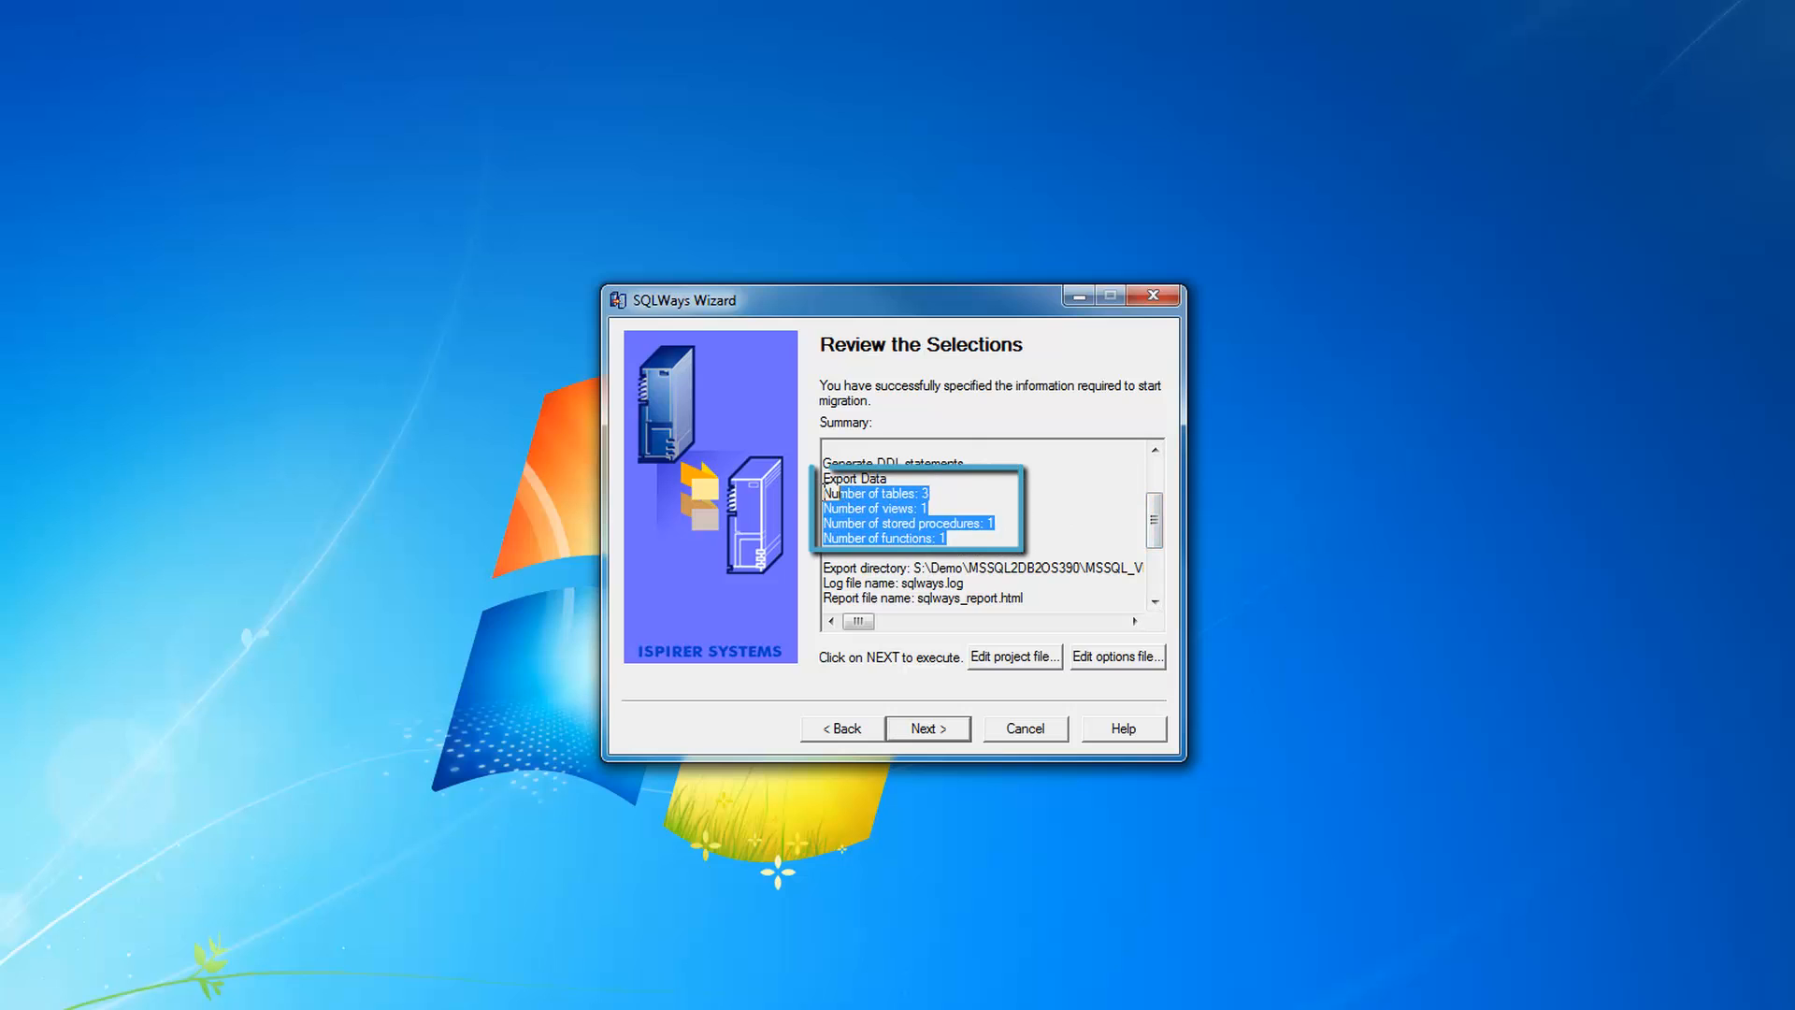
pyautogui.moveTo(1154, 525); pyautogui.dragTo(1156, 570)
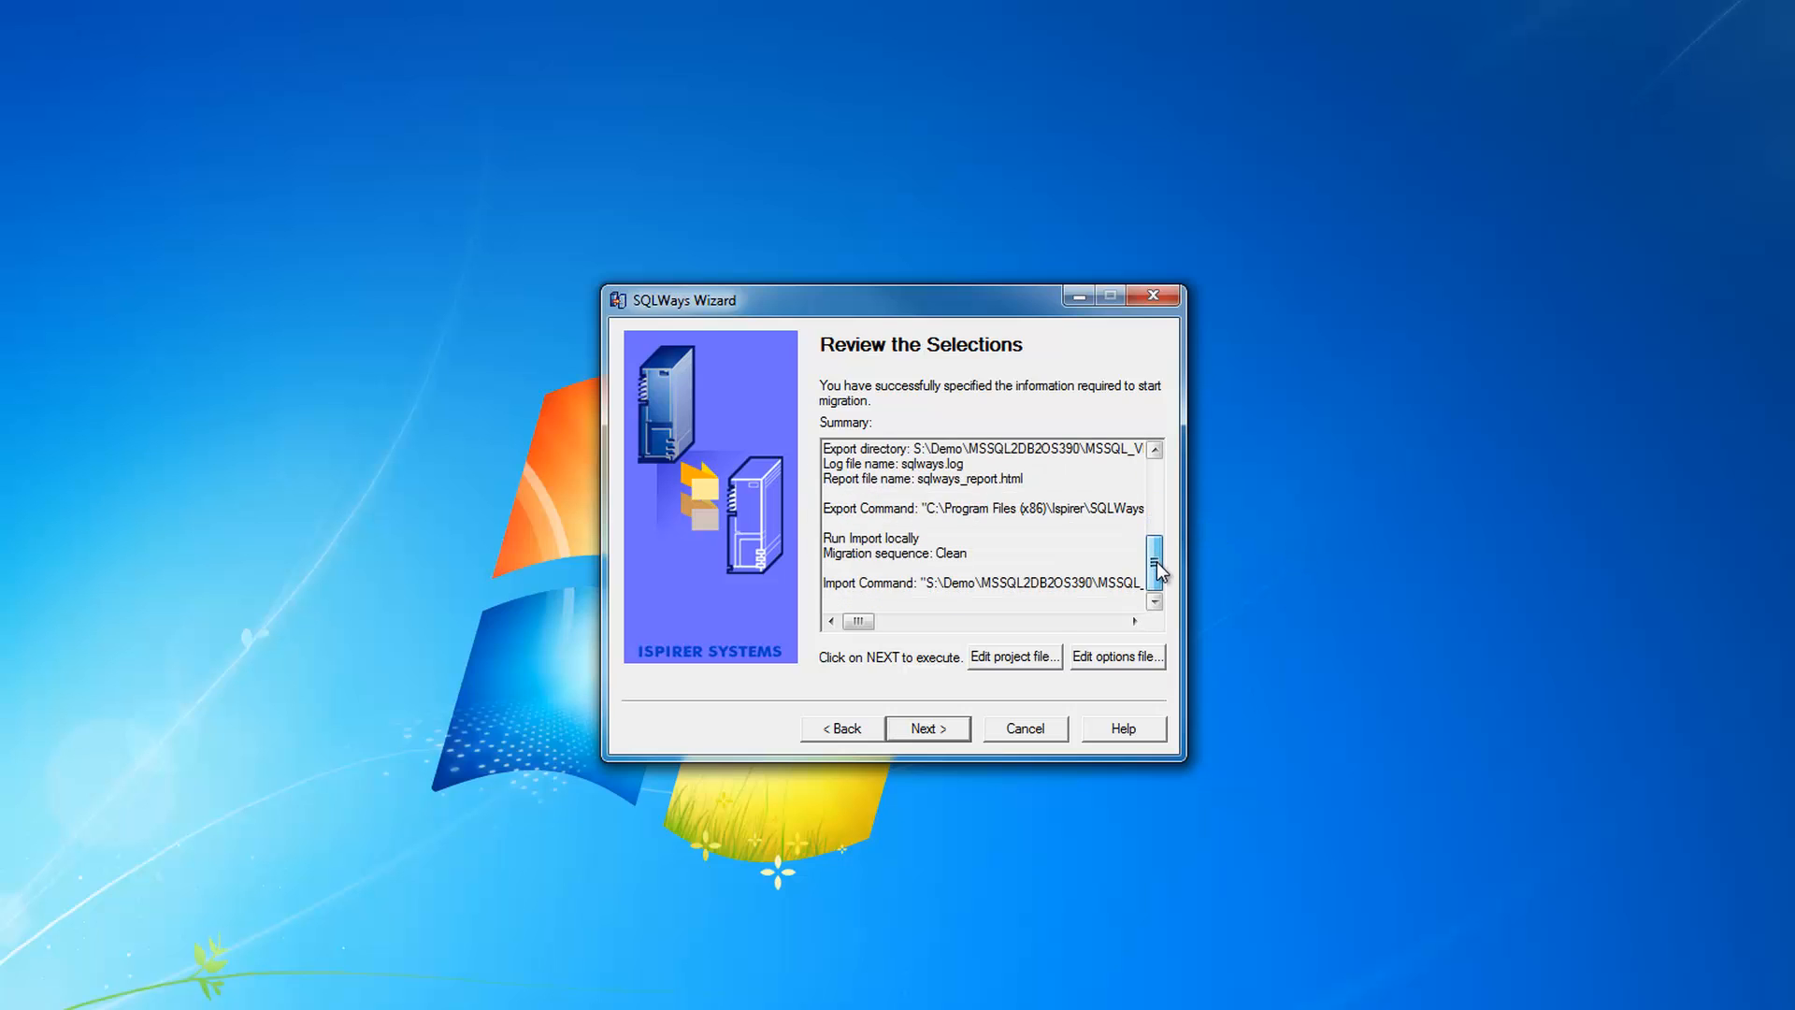
pyautogui.click(928, 730)
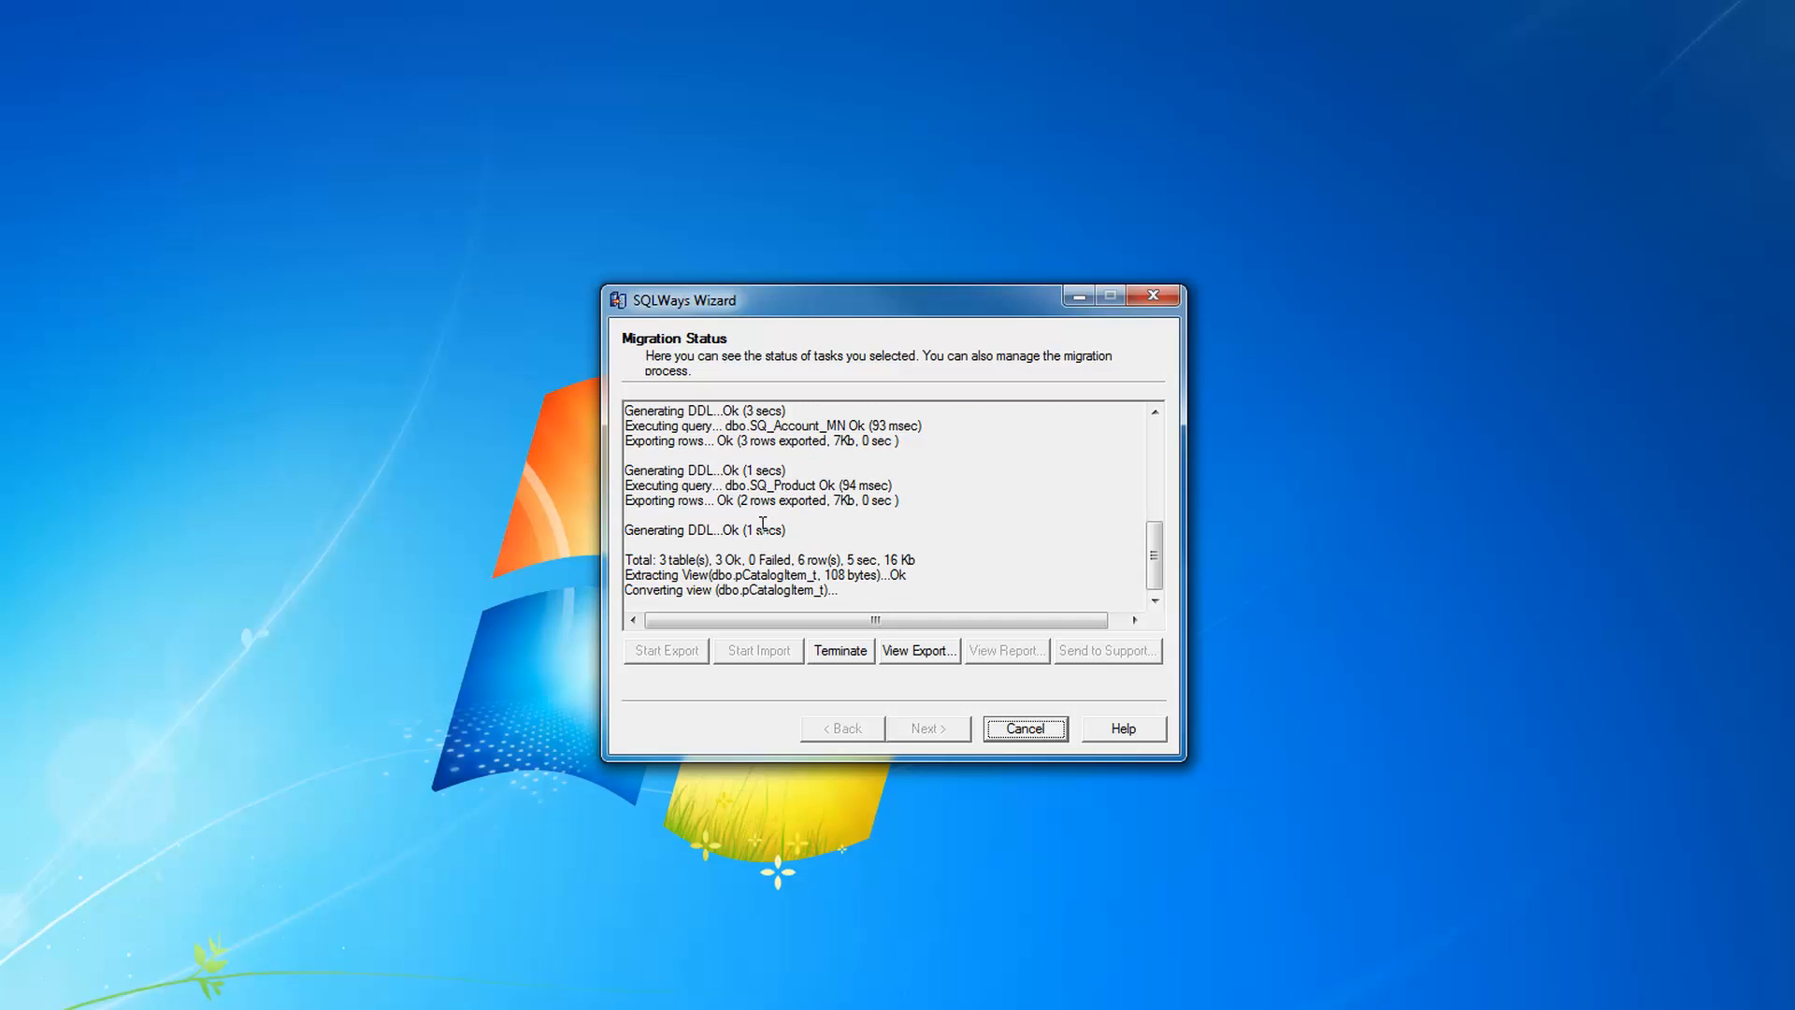
# - Open the sqlways text log from the export directory, widen its window and examine the command prompt parameters
pyautogui.click(917, 654)
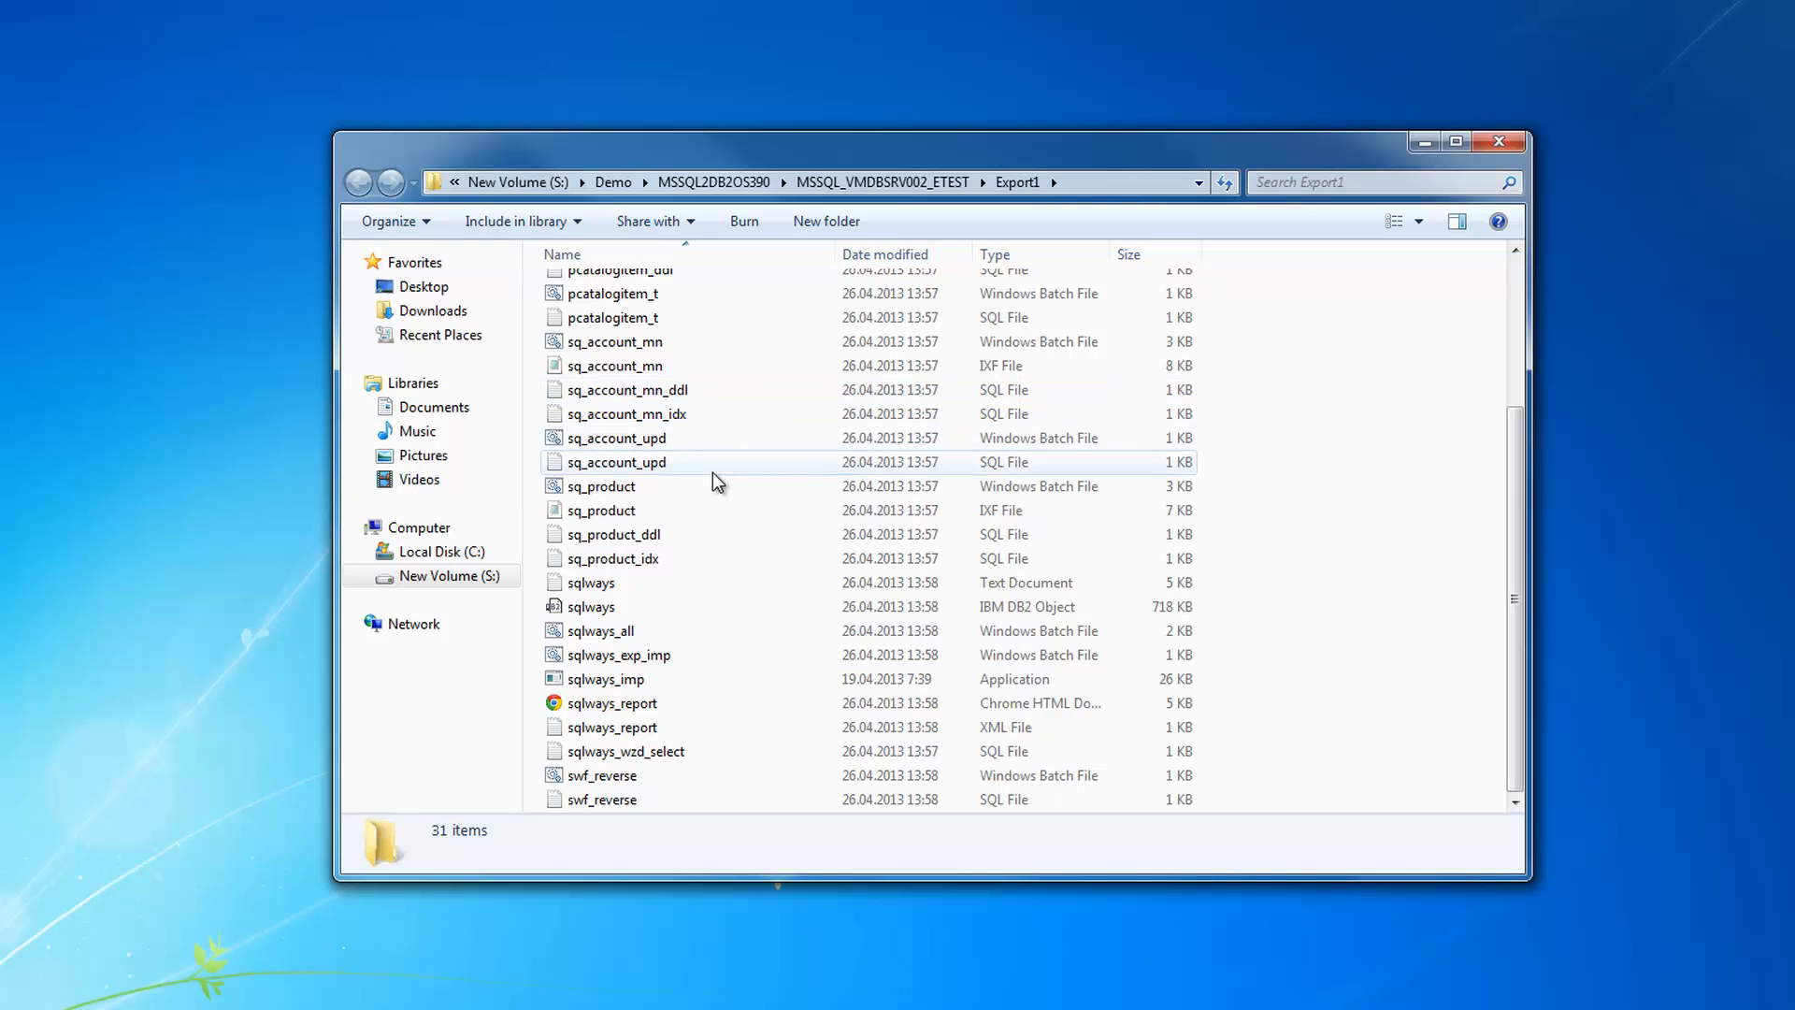
pyautogui.doubleClick(643, 589)
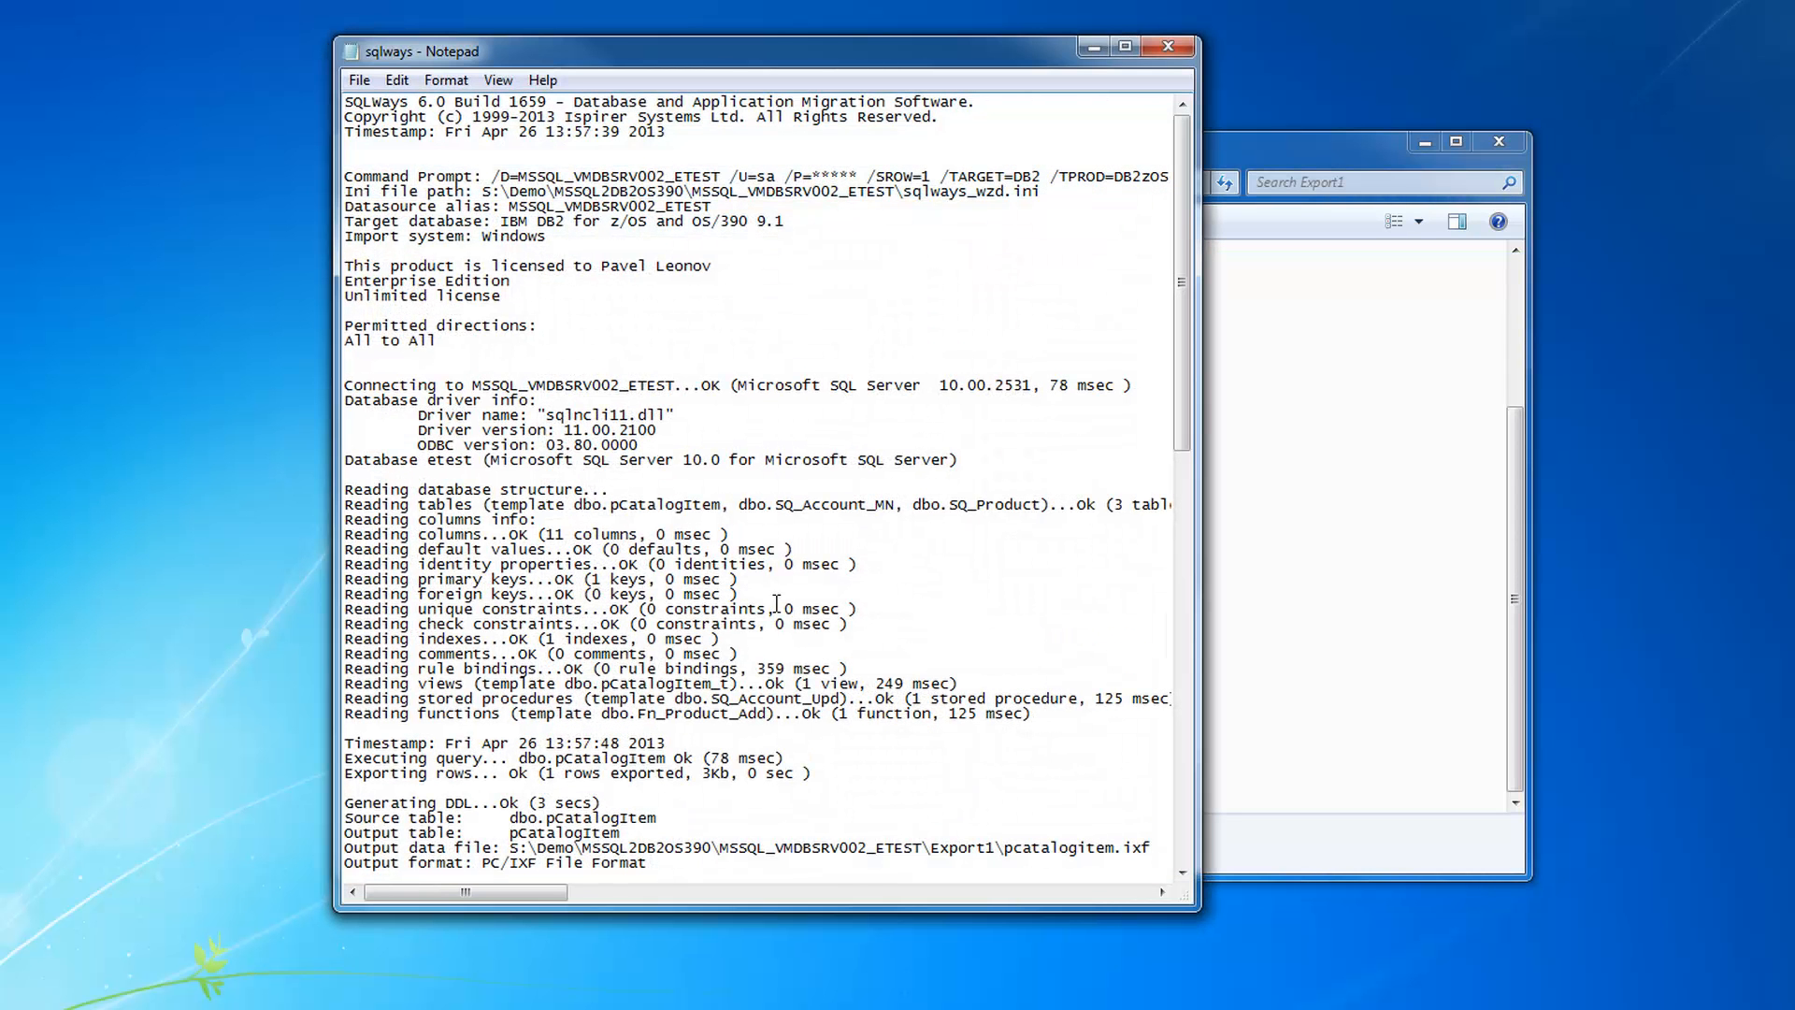
pyautogui.moveTo(1202, 498); pyautogui.dragTo(1456, 513)
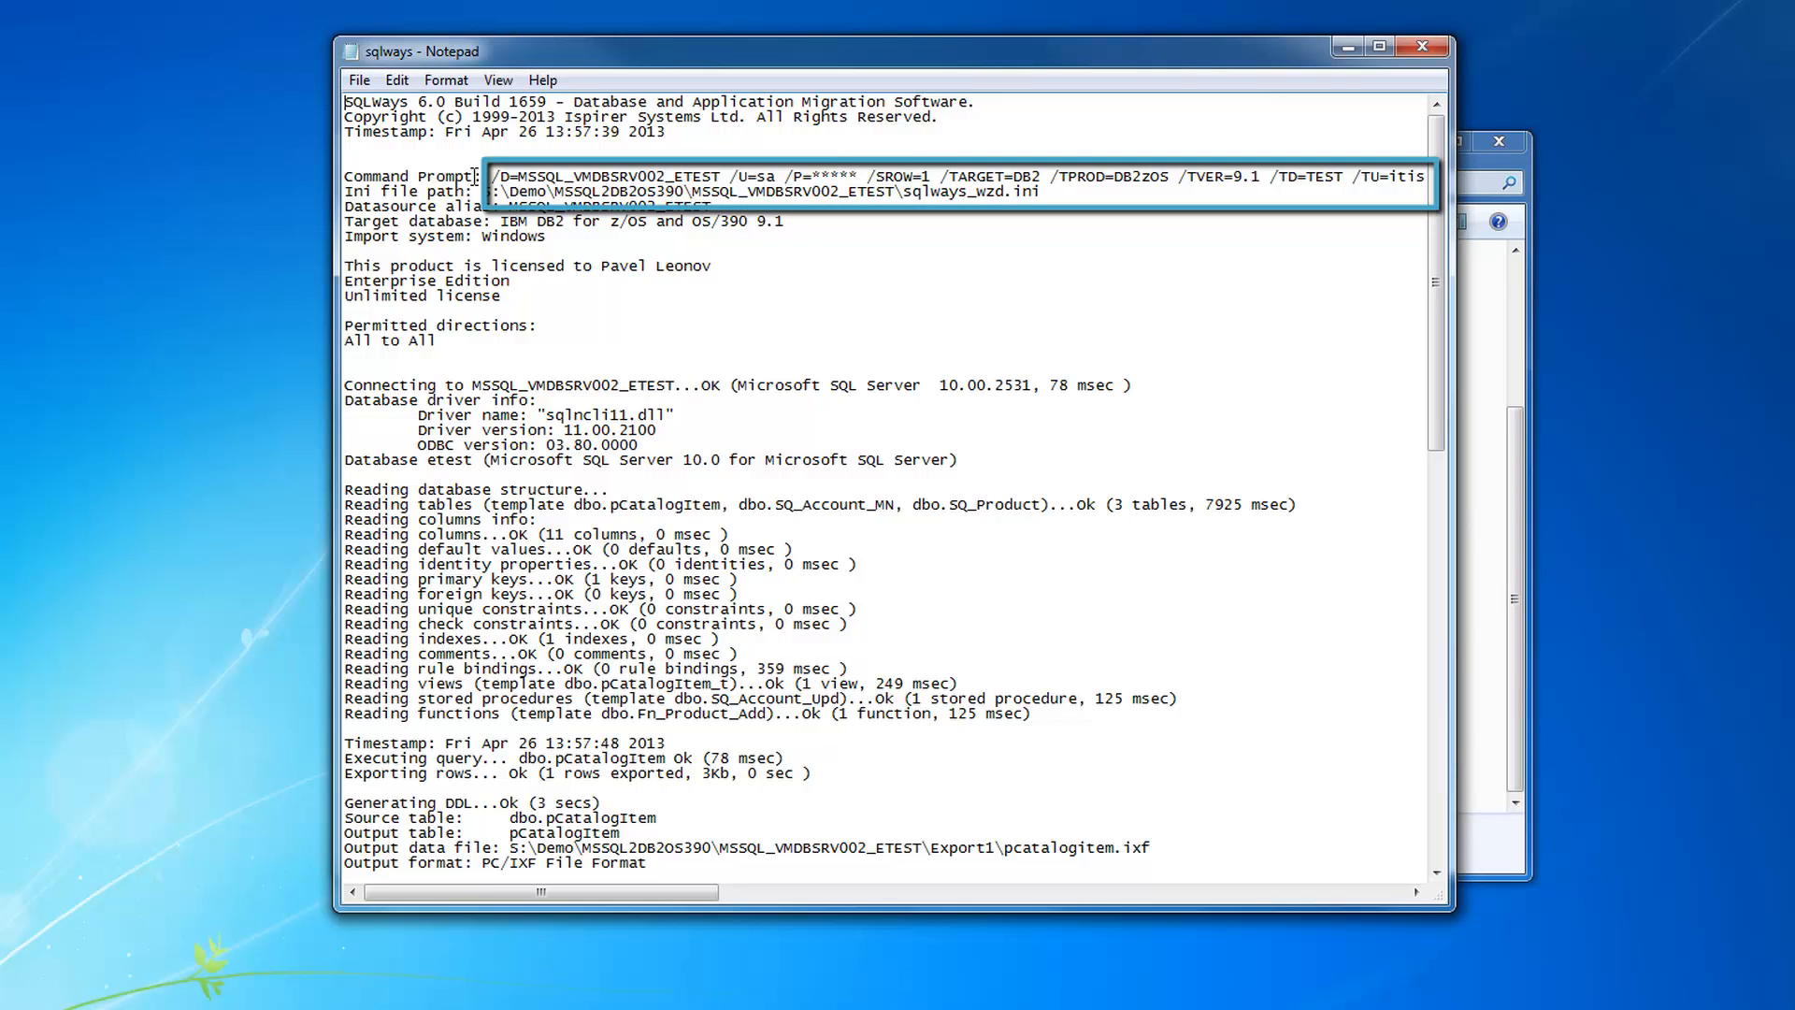
pyautogui.moveTo(492, 176); pyautogui.dragTo(1253, 179)
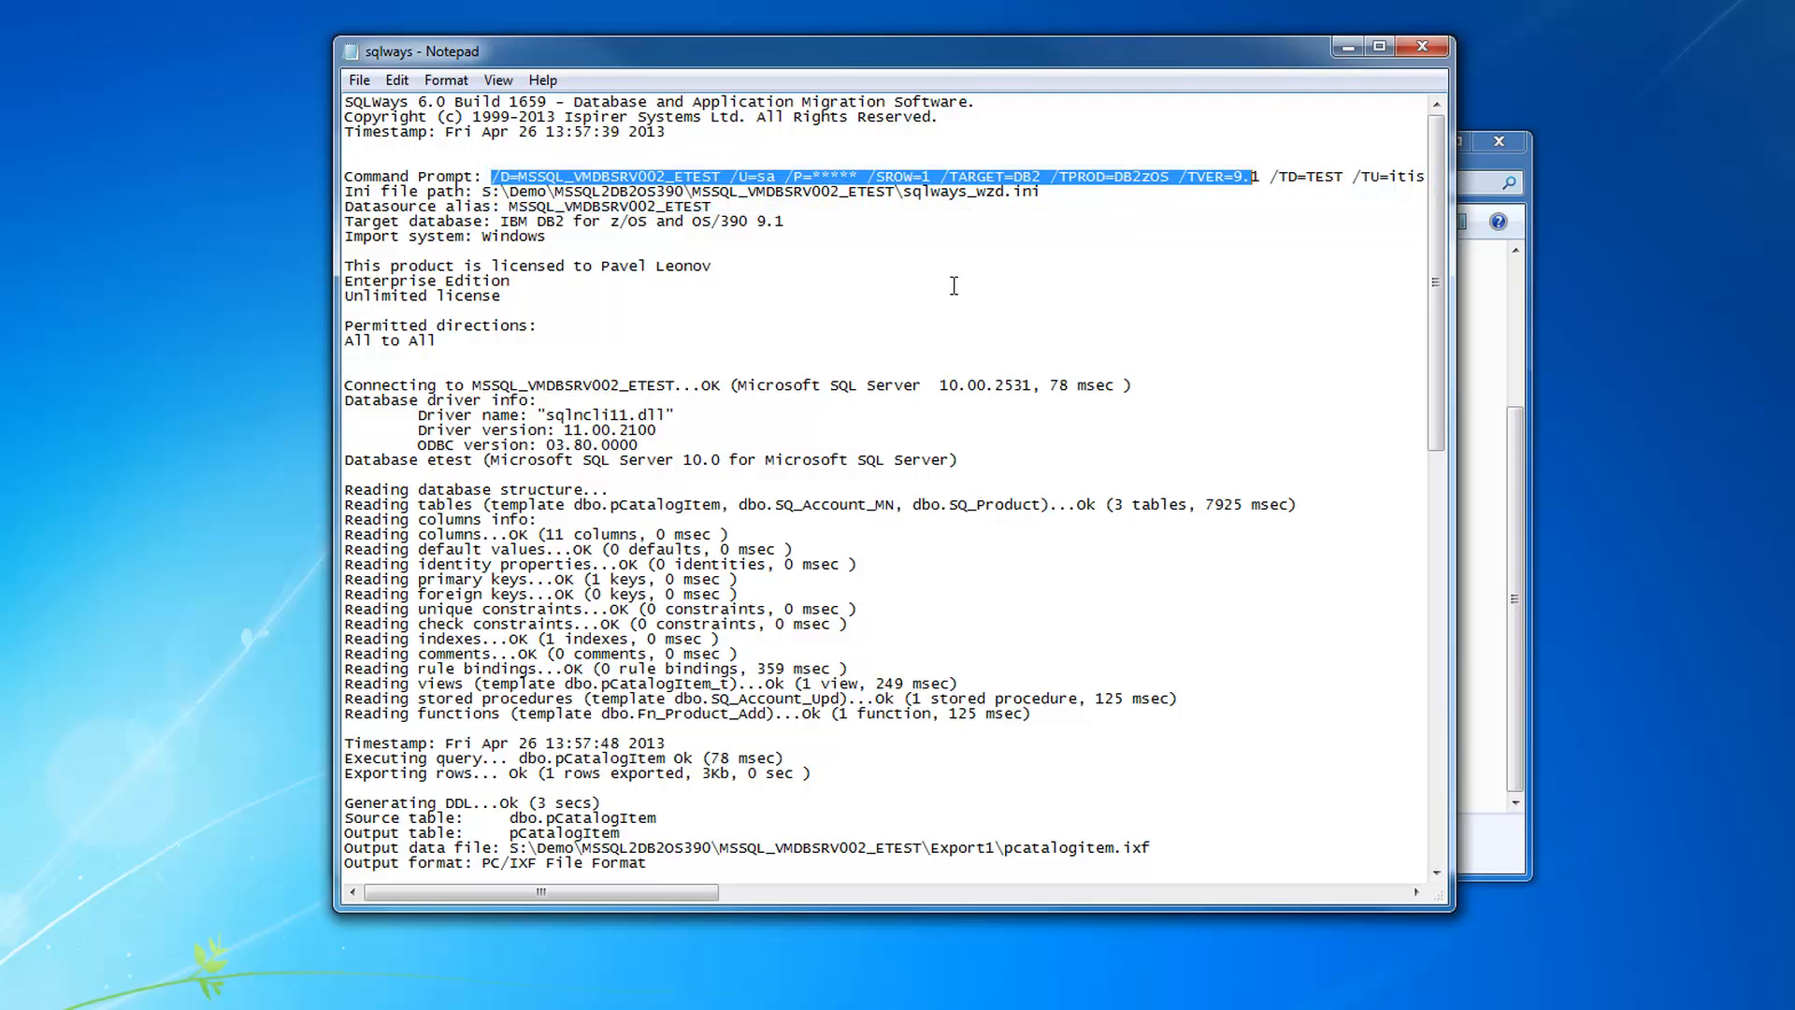
# - Examine the log's source database connection details and the entries about reading the database structure
pyautogui.click(750, 460)
pyautogui.scroll(-1, 750, 460)
pyautogui.scroll(-1, 750, 460)
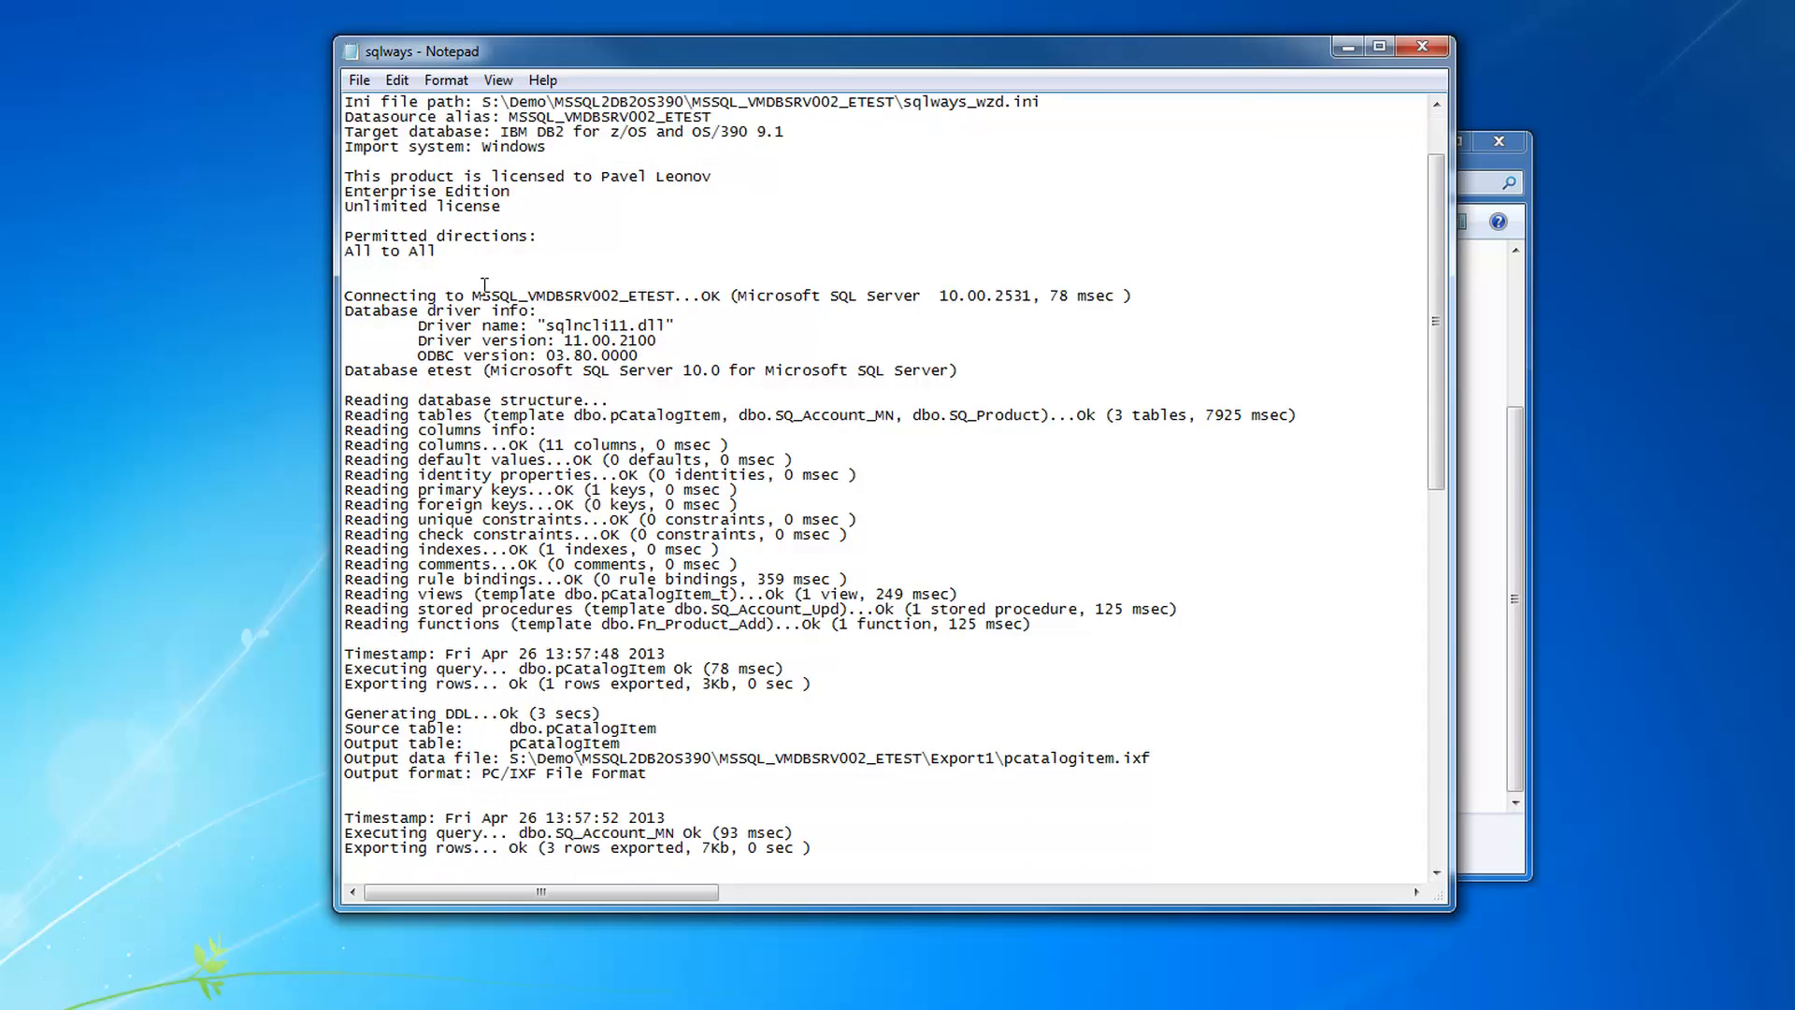
pyautogui.moveTo(466, 296); pyautogui.dragTo(993, 368)
pyautogui.scroll(-1, 993, 367)
pyautogui.moveTo(1047, 581); pyautogui.dragTo(344, 356)
pyautogui.click(703, 490)
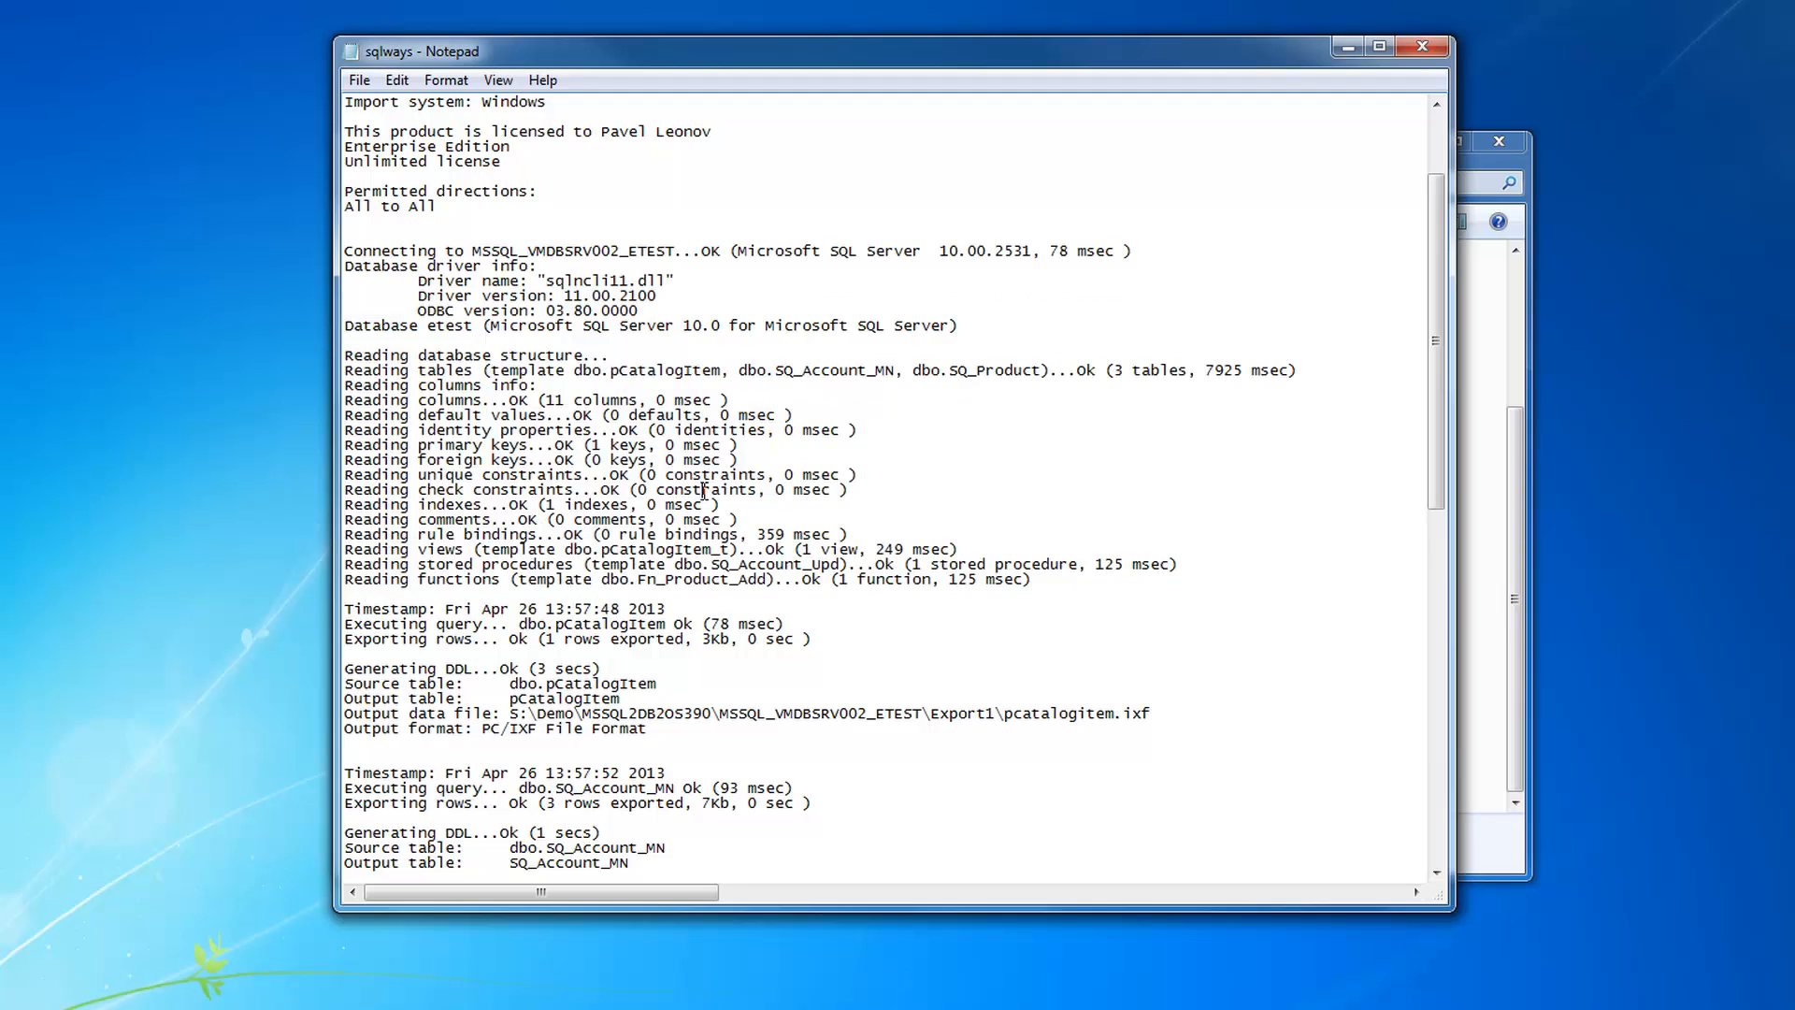
# - Examine the log entries for the exported tables and for the extracted and converted view, stored procedure, function and scripts
pyautogui.scroll(-8, 703, 491)
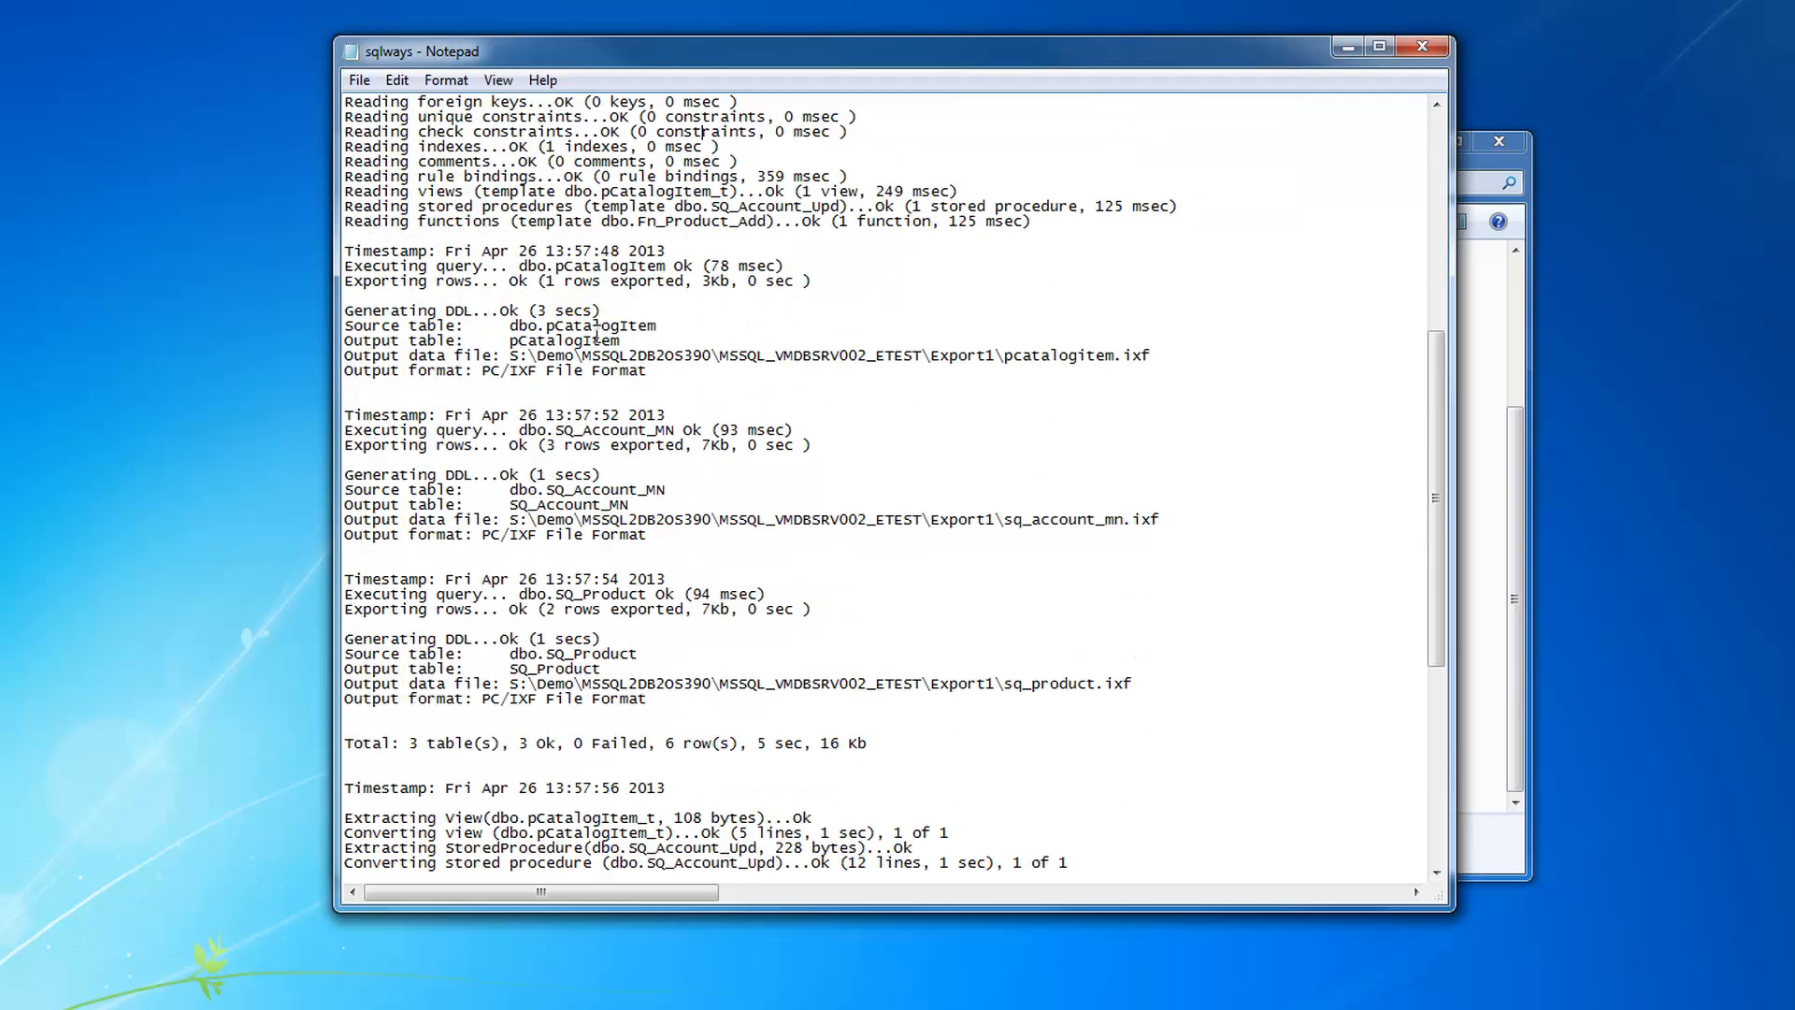
pyautogui.moveTo(510, 355); pyautogui.dragTo(668, 509)
pyautogui.click(759, 577)
pyautogui.scroll(-10, 762, 573)
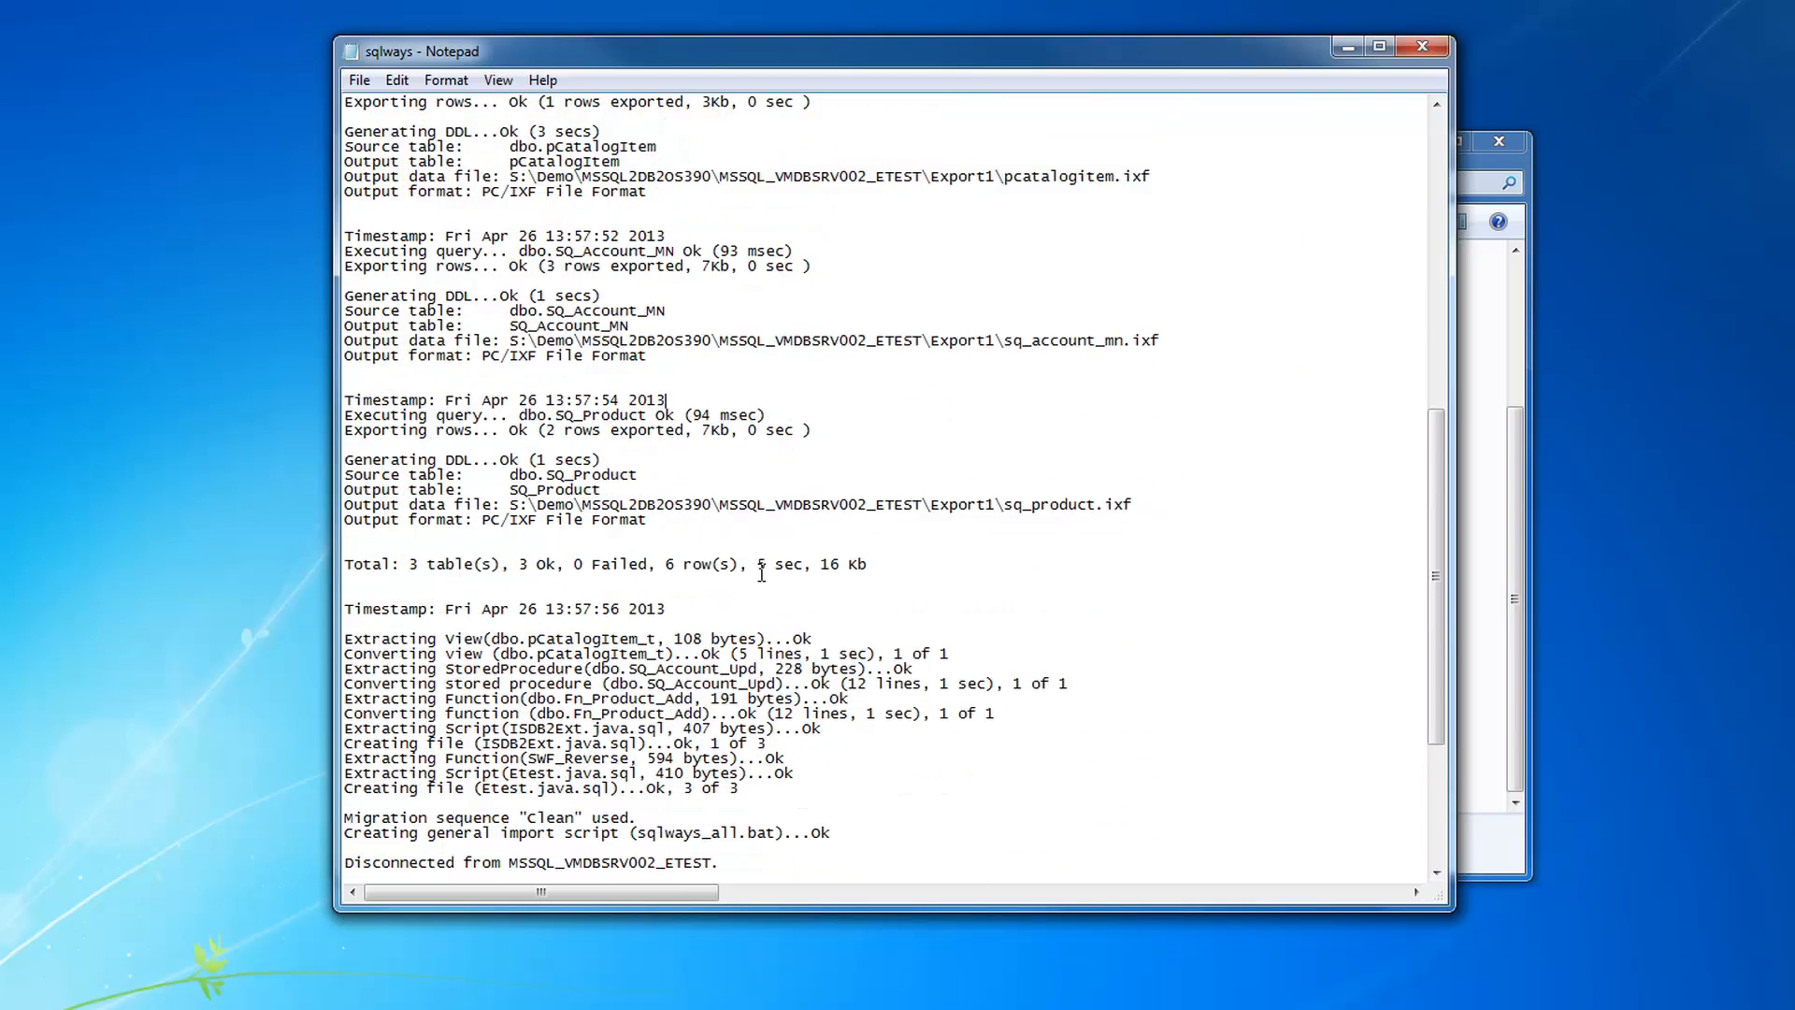
pyautogui.moveTo(837, 520); pyautogui.dragTo(359, 367)
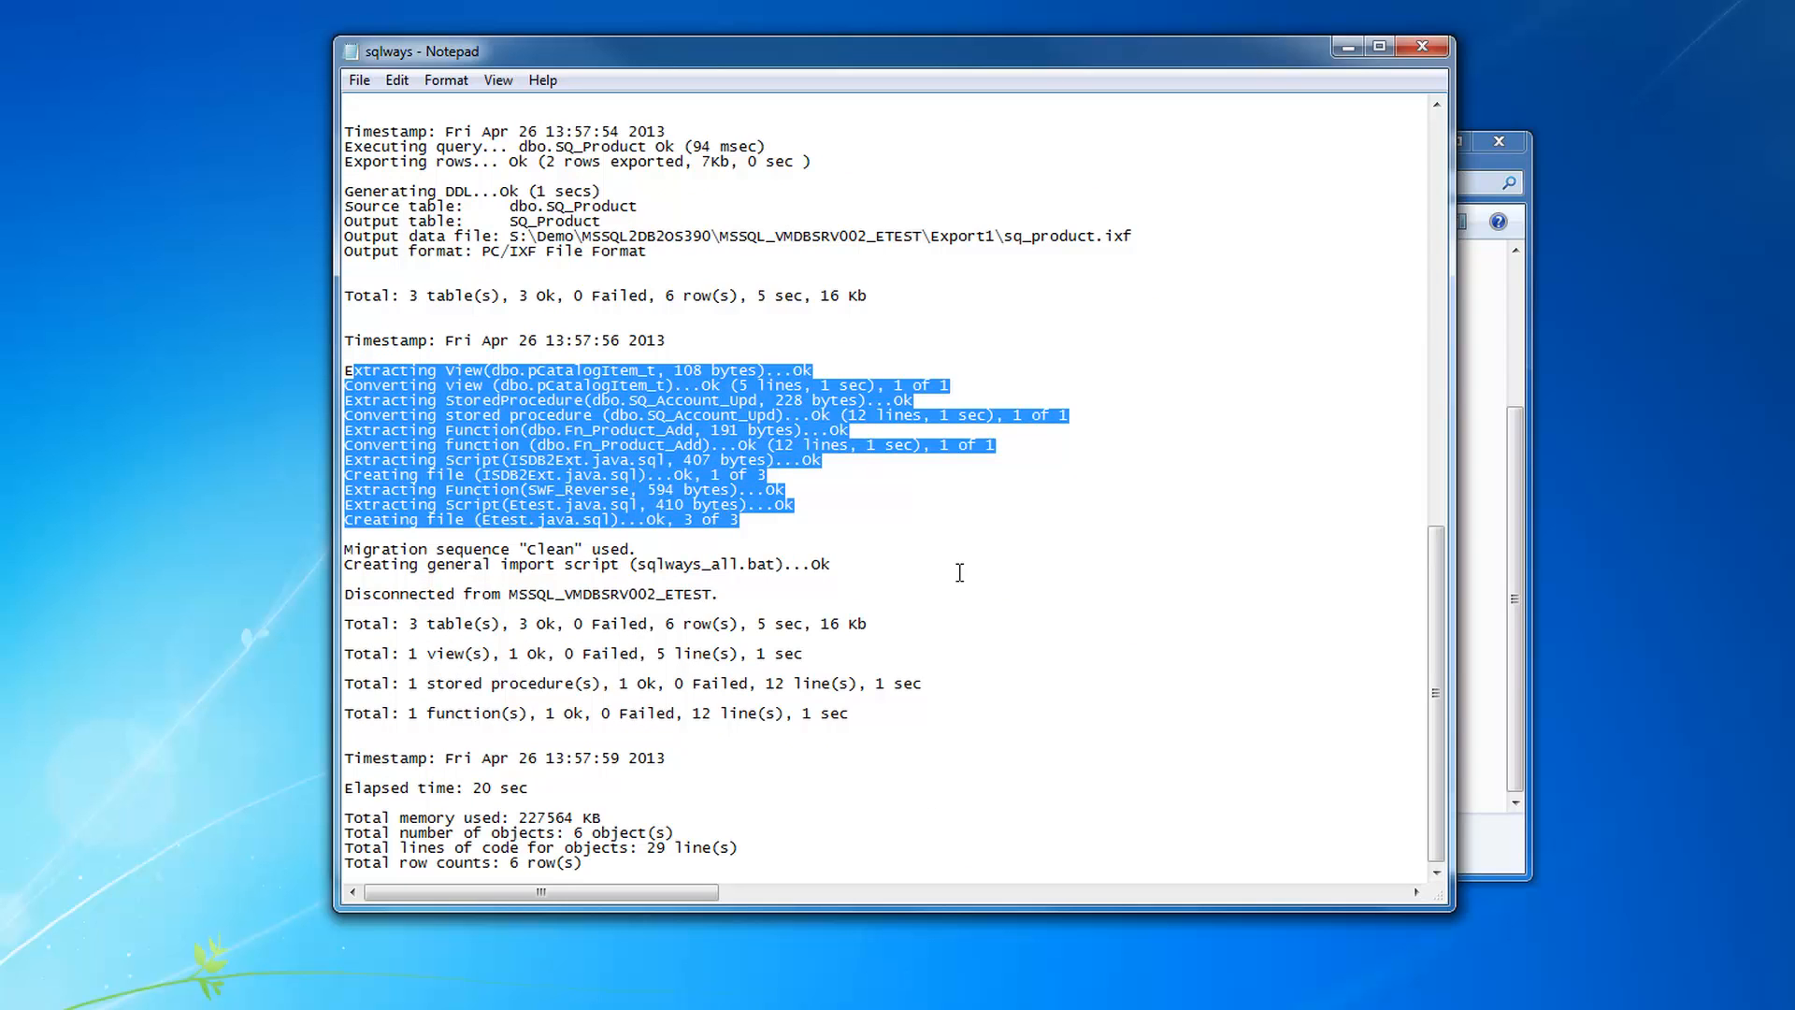
# - Check the per-object-type totals and the overall migration statistics at the end of the log, and close it
pyautogui.click(570, 621)
pyautogui.moveTo(874, 715); pyautogui.dragTo(307, 616)
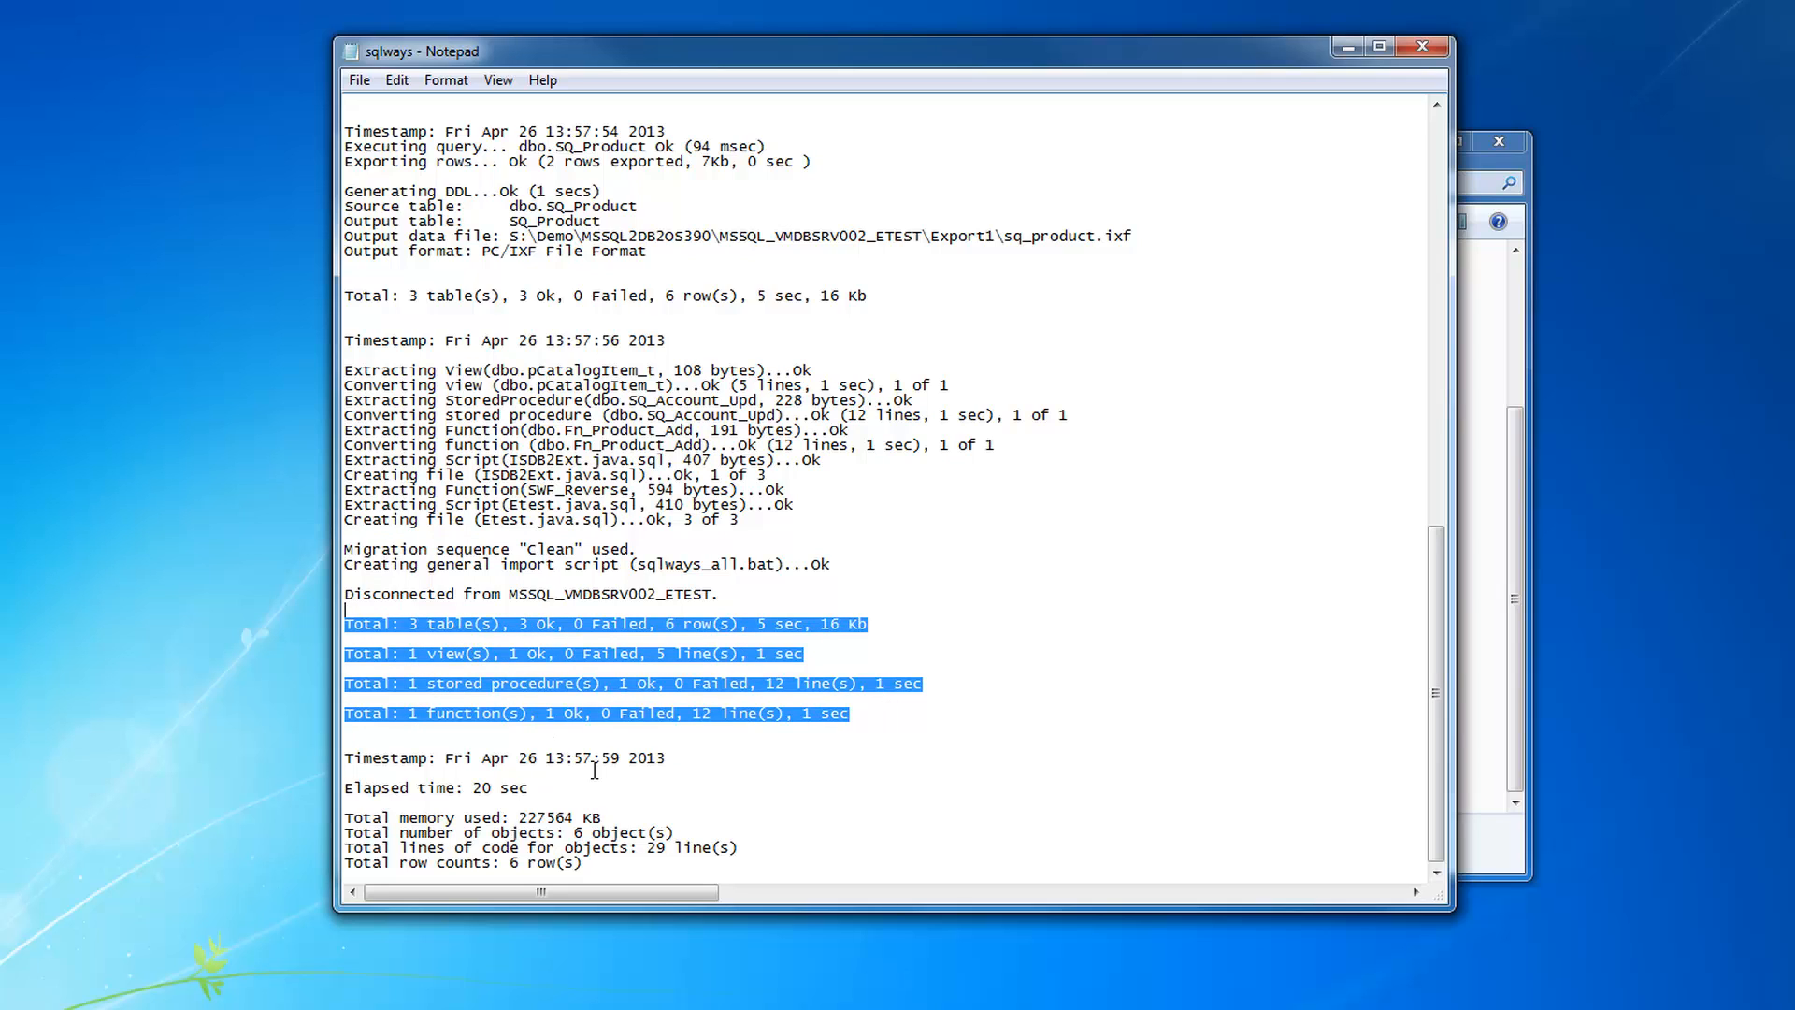
pyautogui.moveTo(583, 861); pyautogui.dragTo(327, 820)
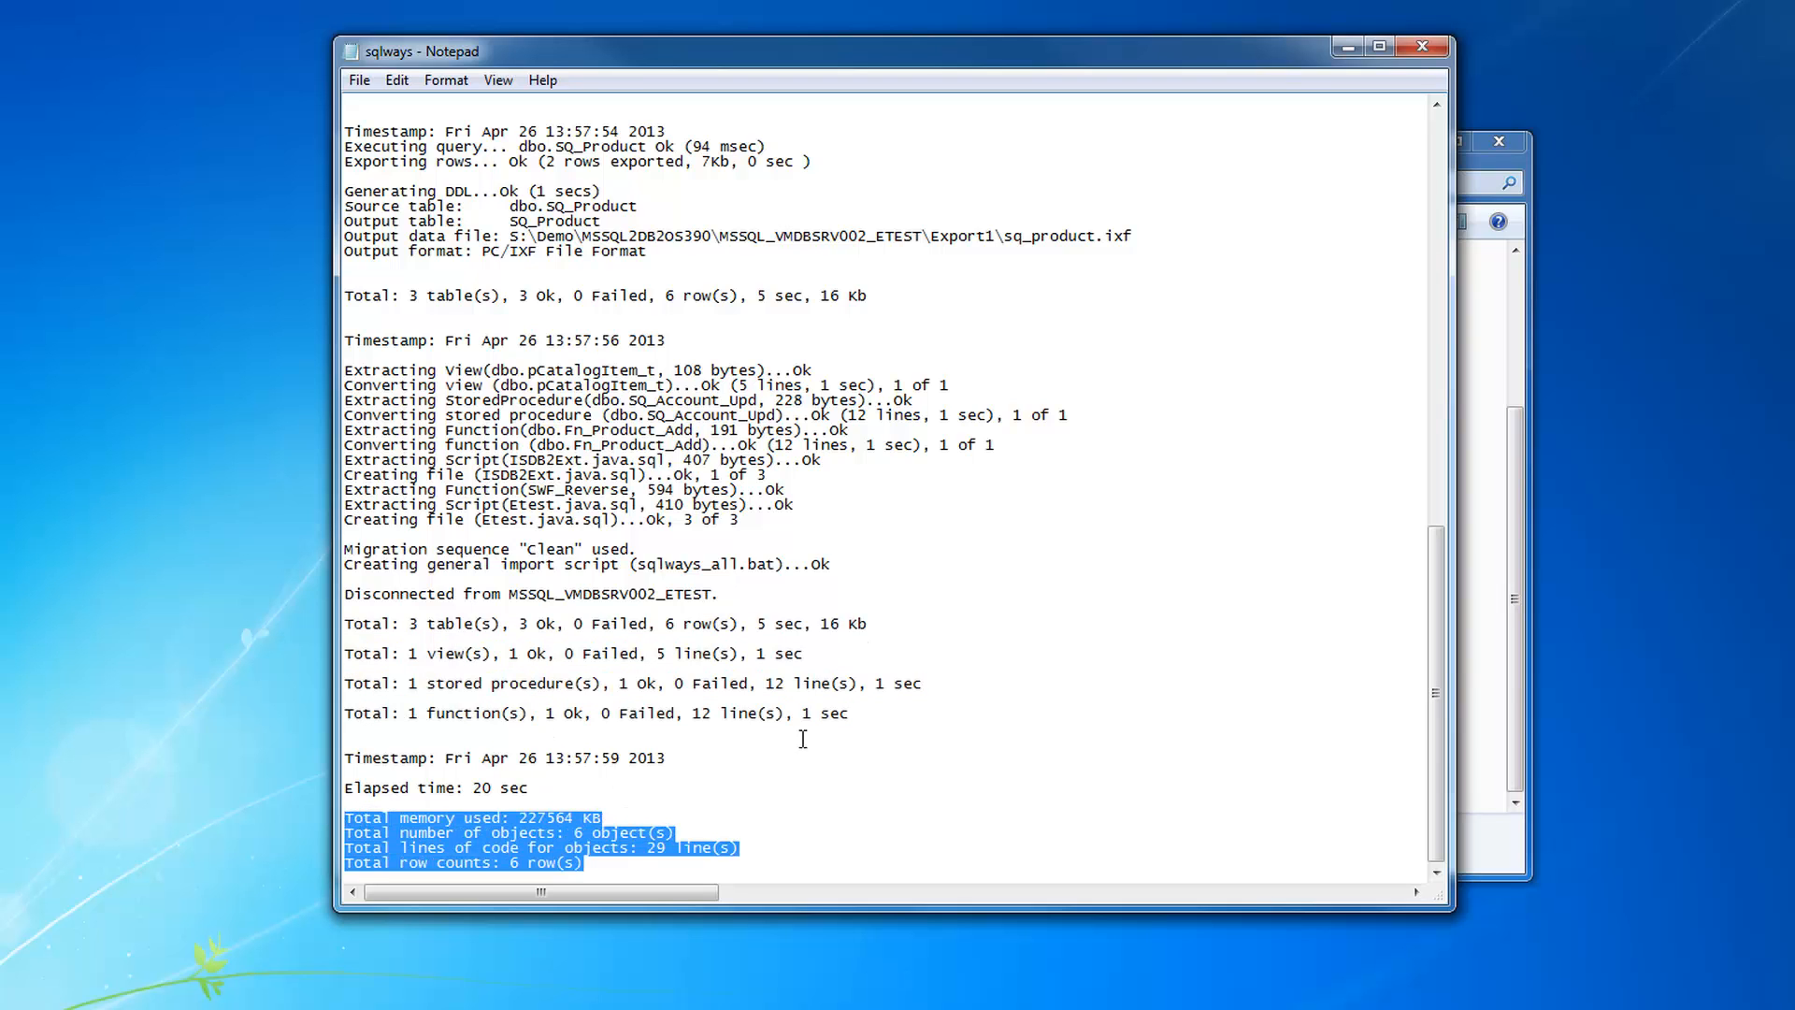
pyautogui.click(1424, 49)
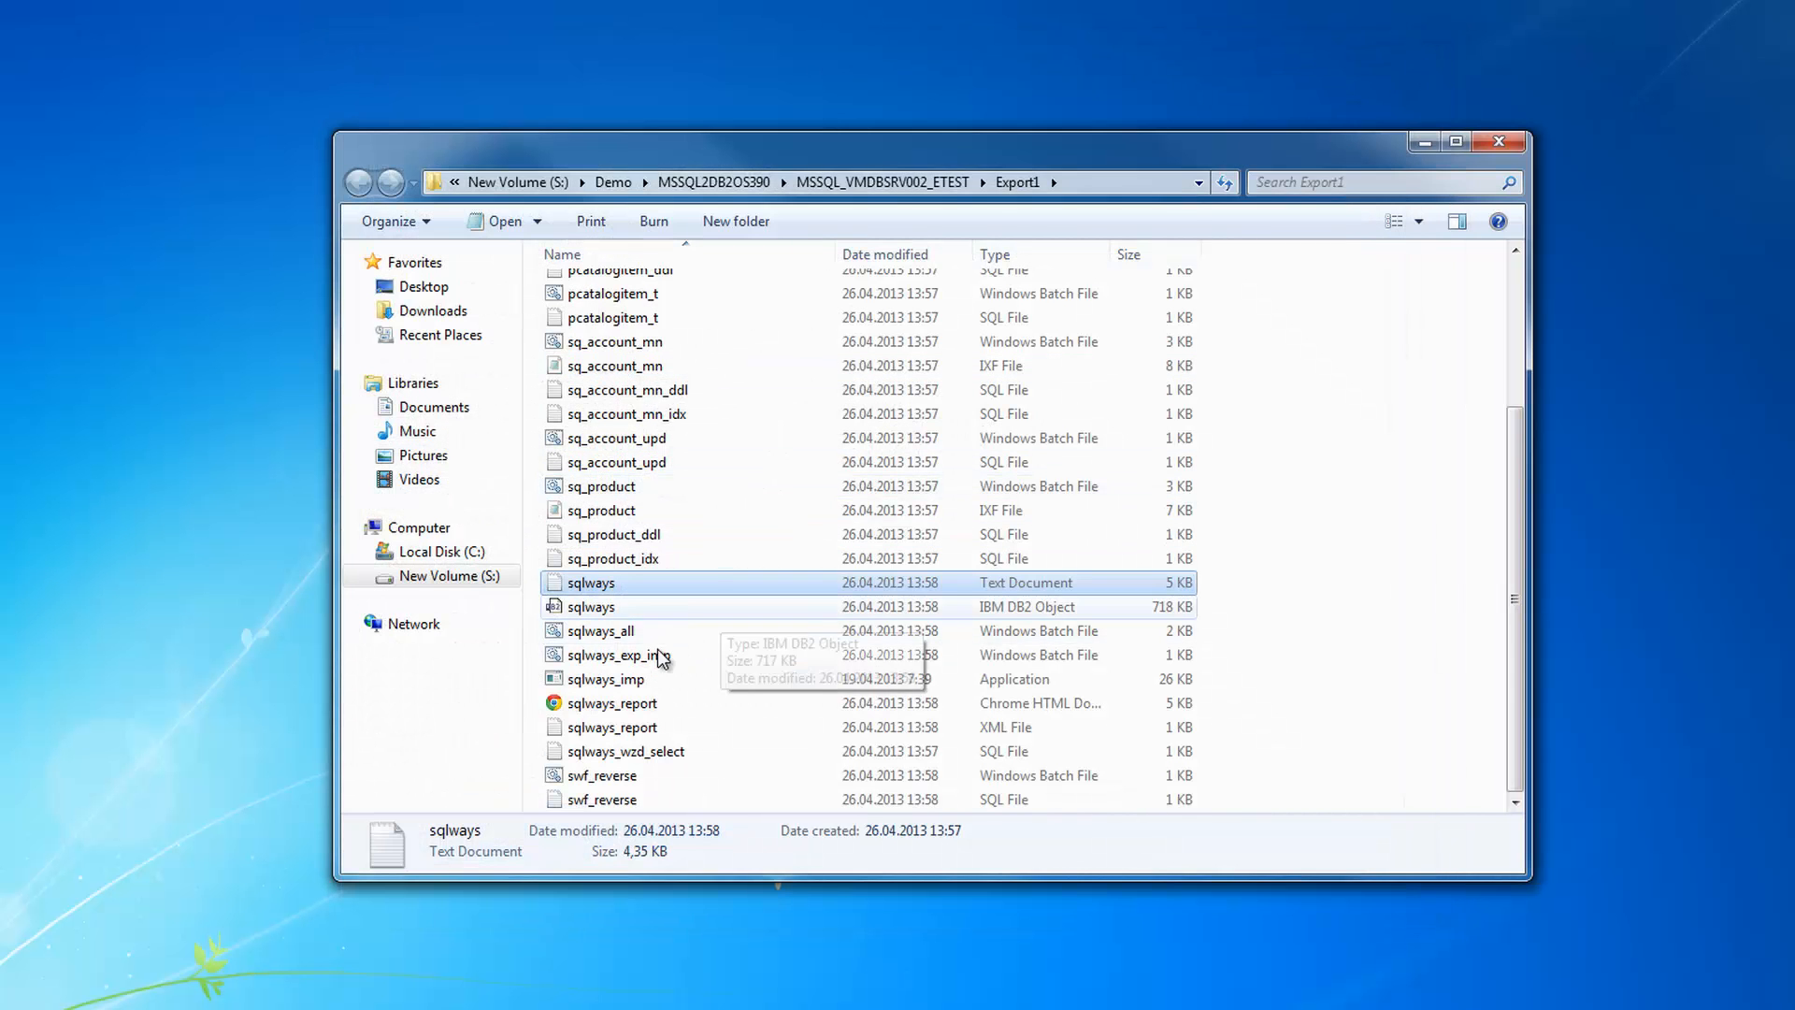
# - View the sqlways_report HTML report, and check the sq_account_mn files in the lobs folder before returning to Export1
pyautogui.doubleClick(617, 706)
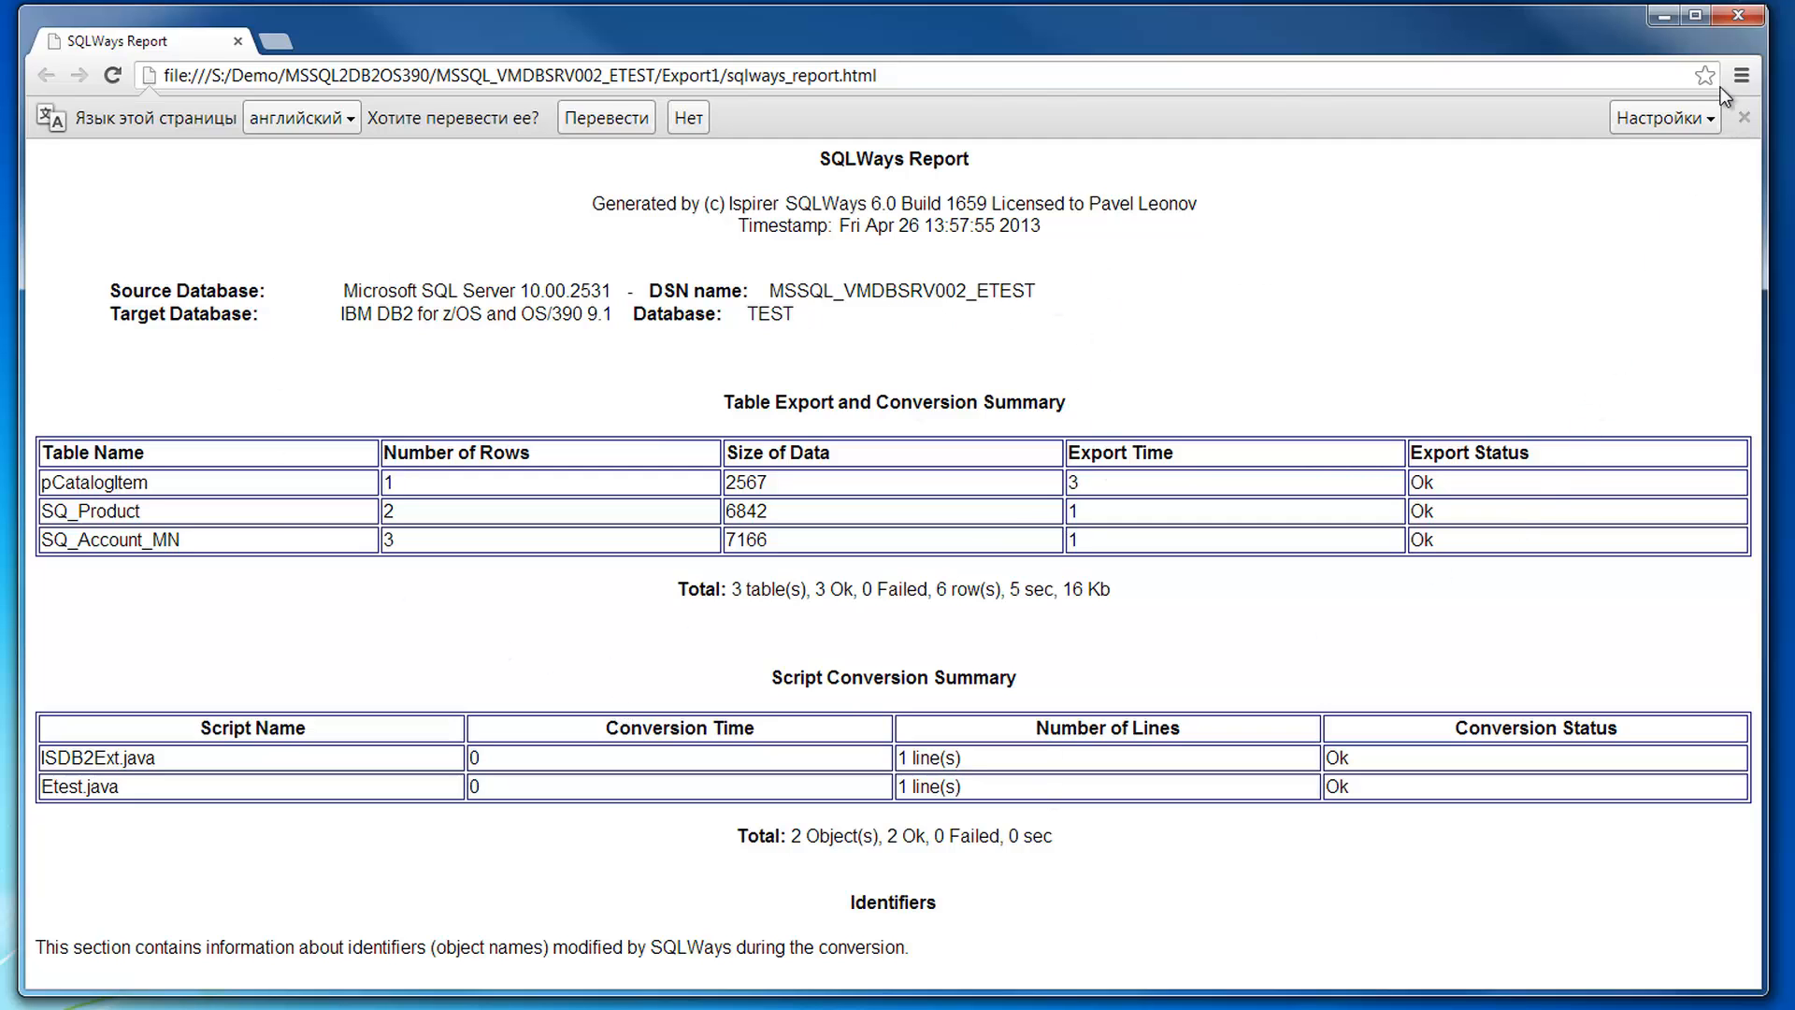
pyautogui.click(1738, 15)
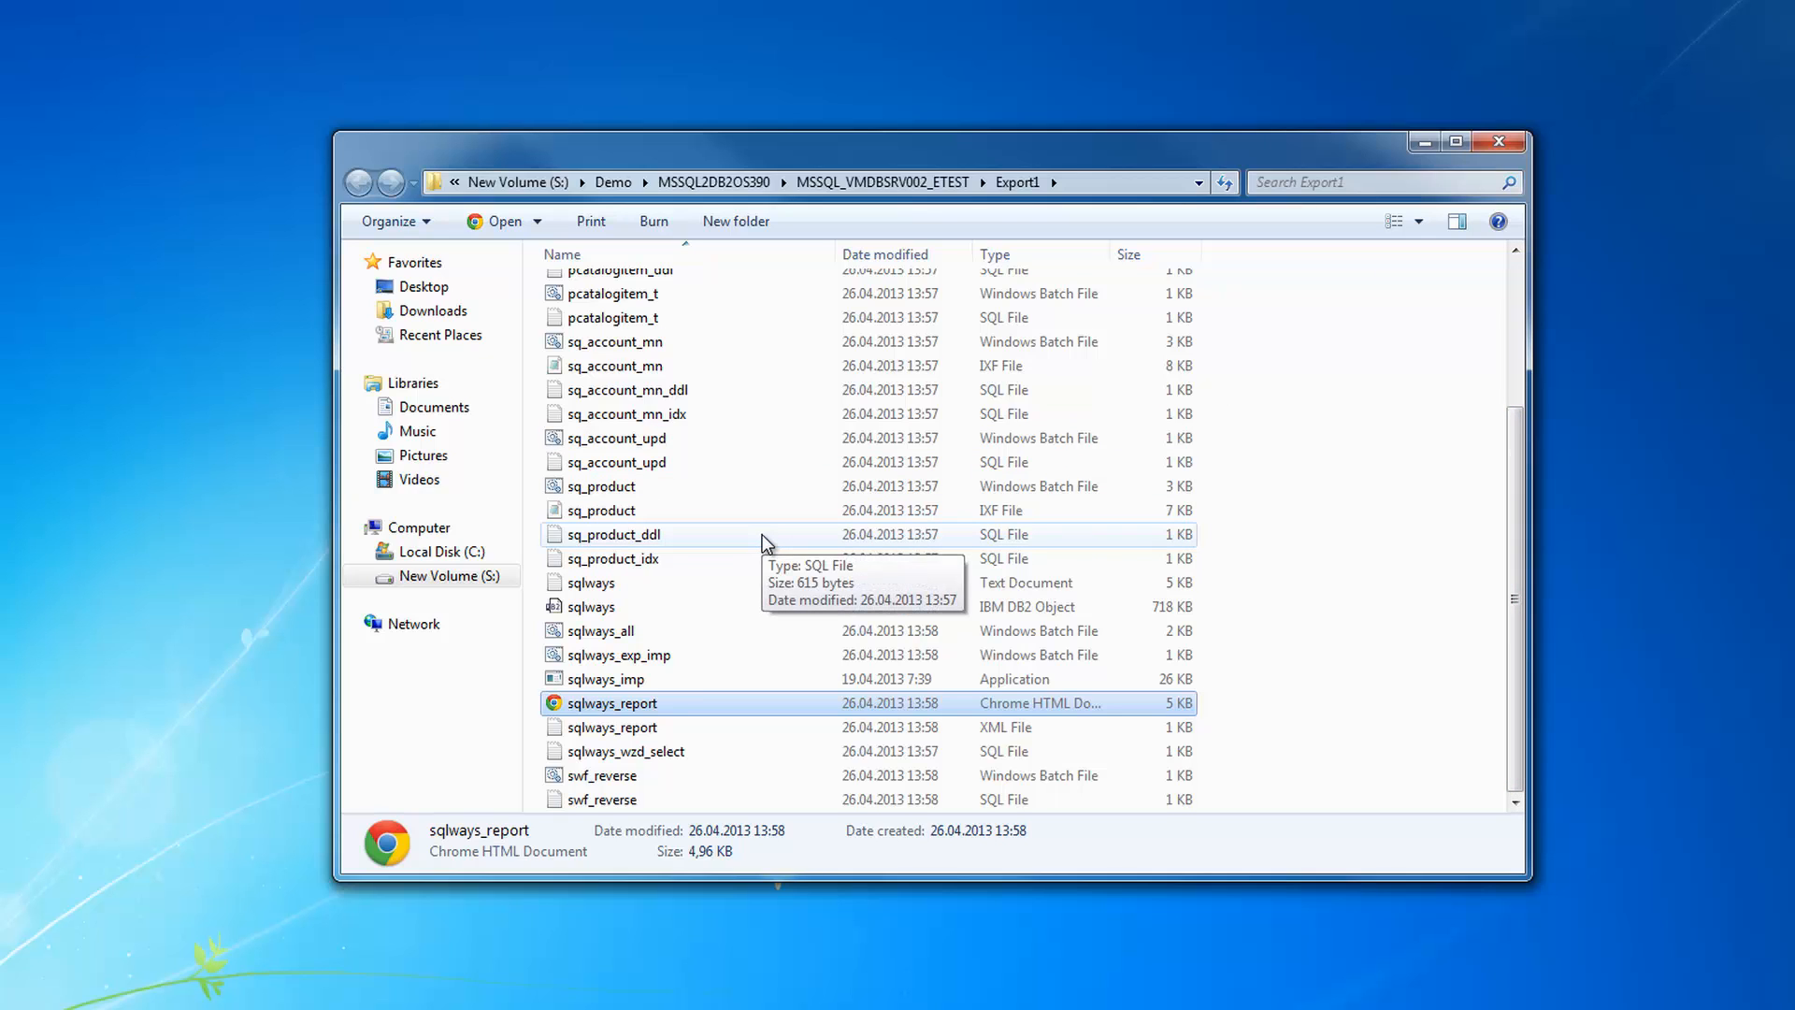
pyautogui.scroll(3, 761, 535)
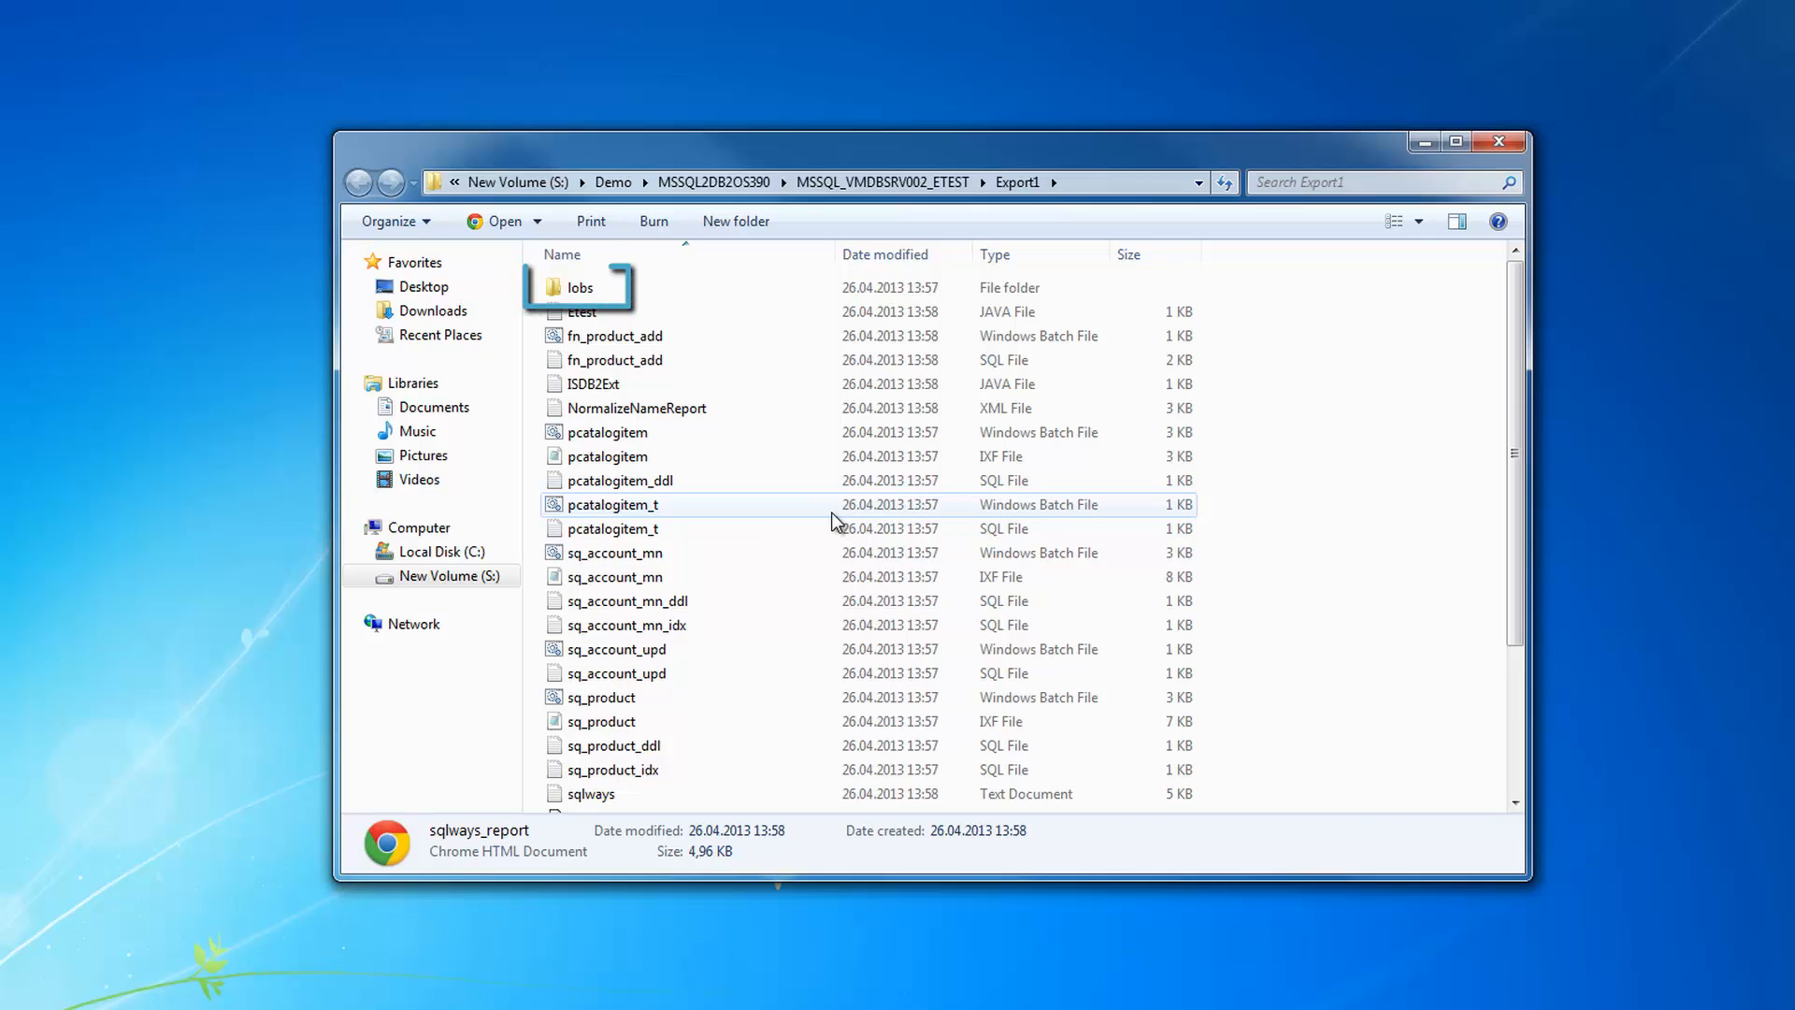
pyautogui.doubleClick(588, 292)
pyautogui.doubleClick(588, 289)
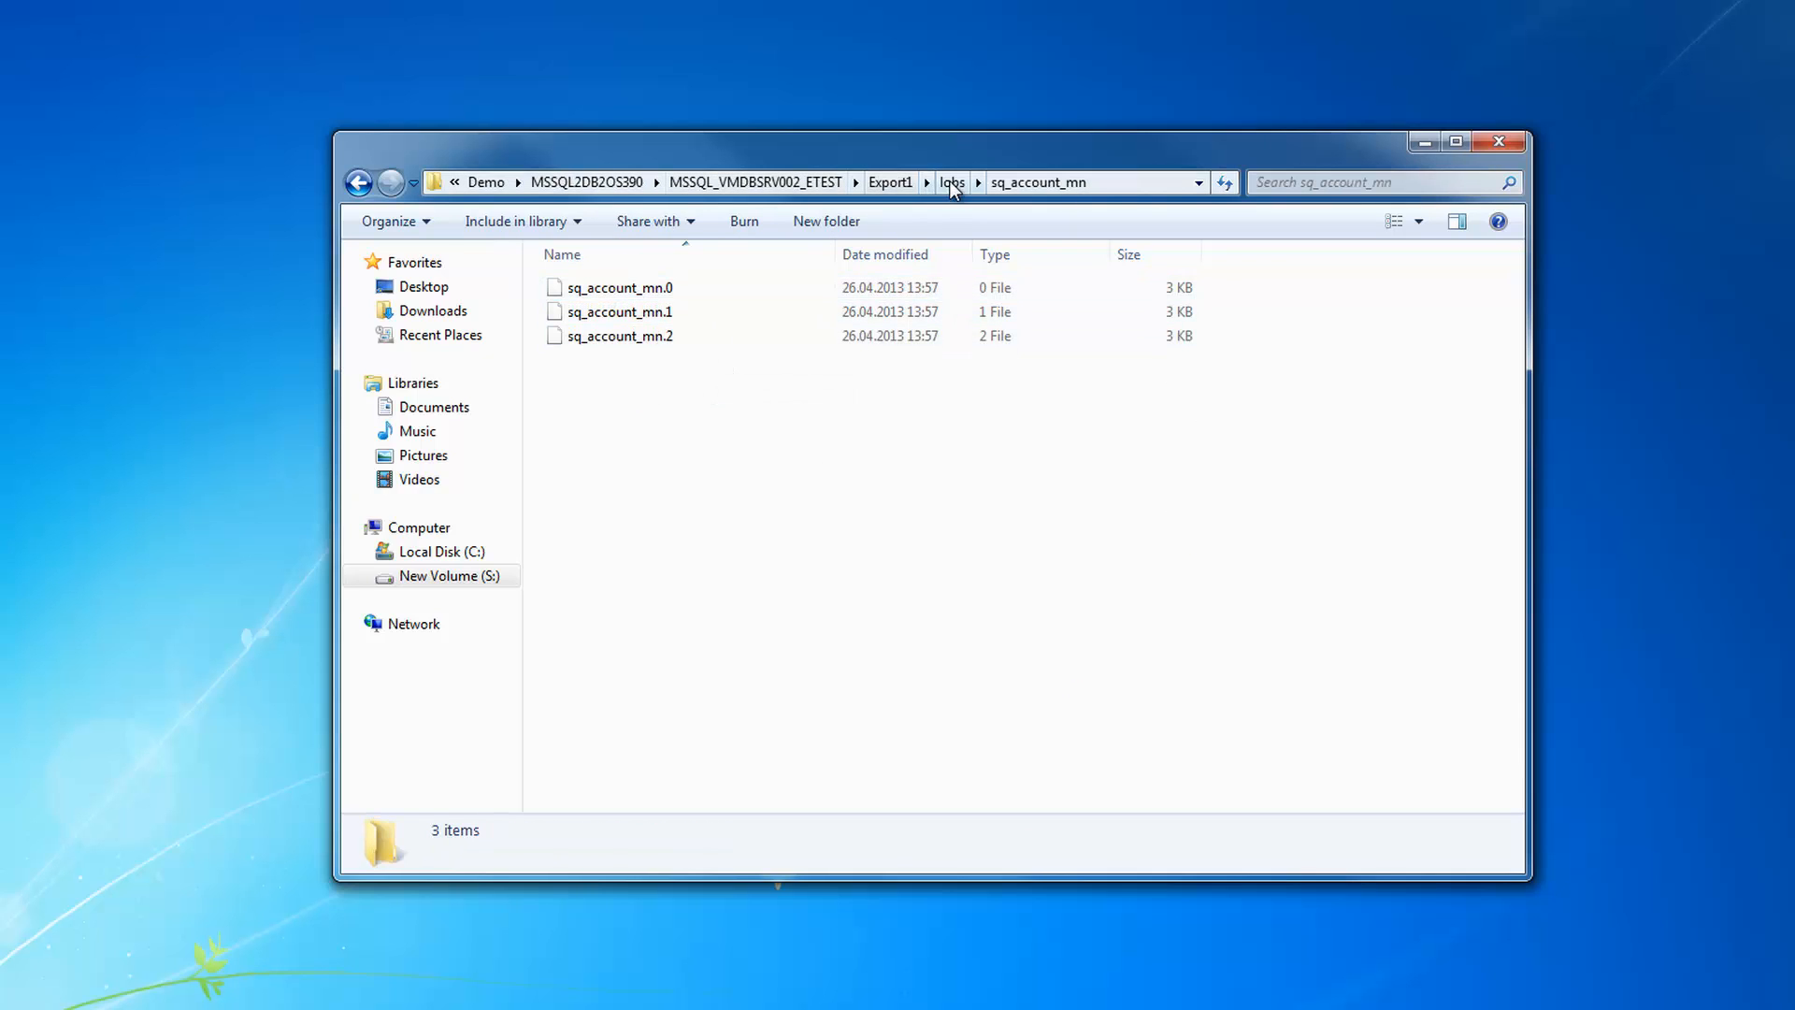
pyautogui.click(874, 182)
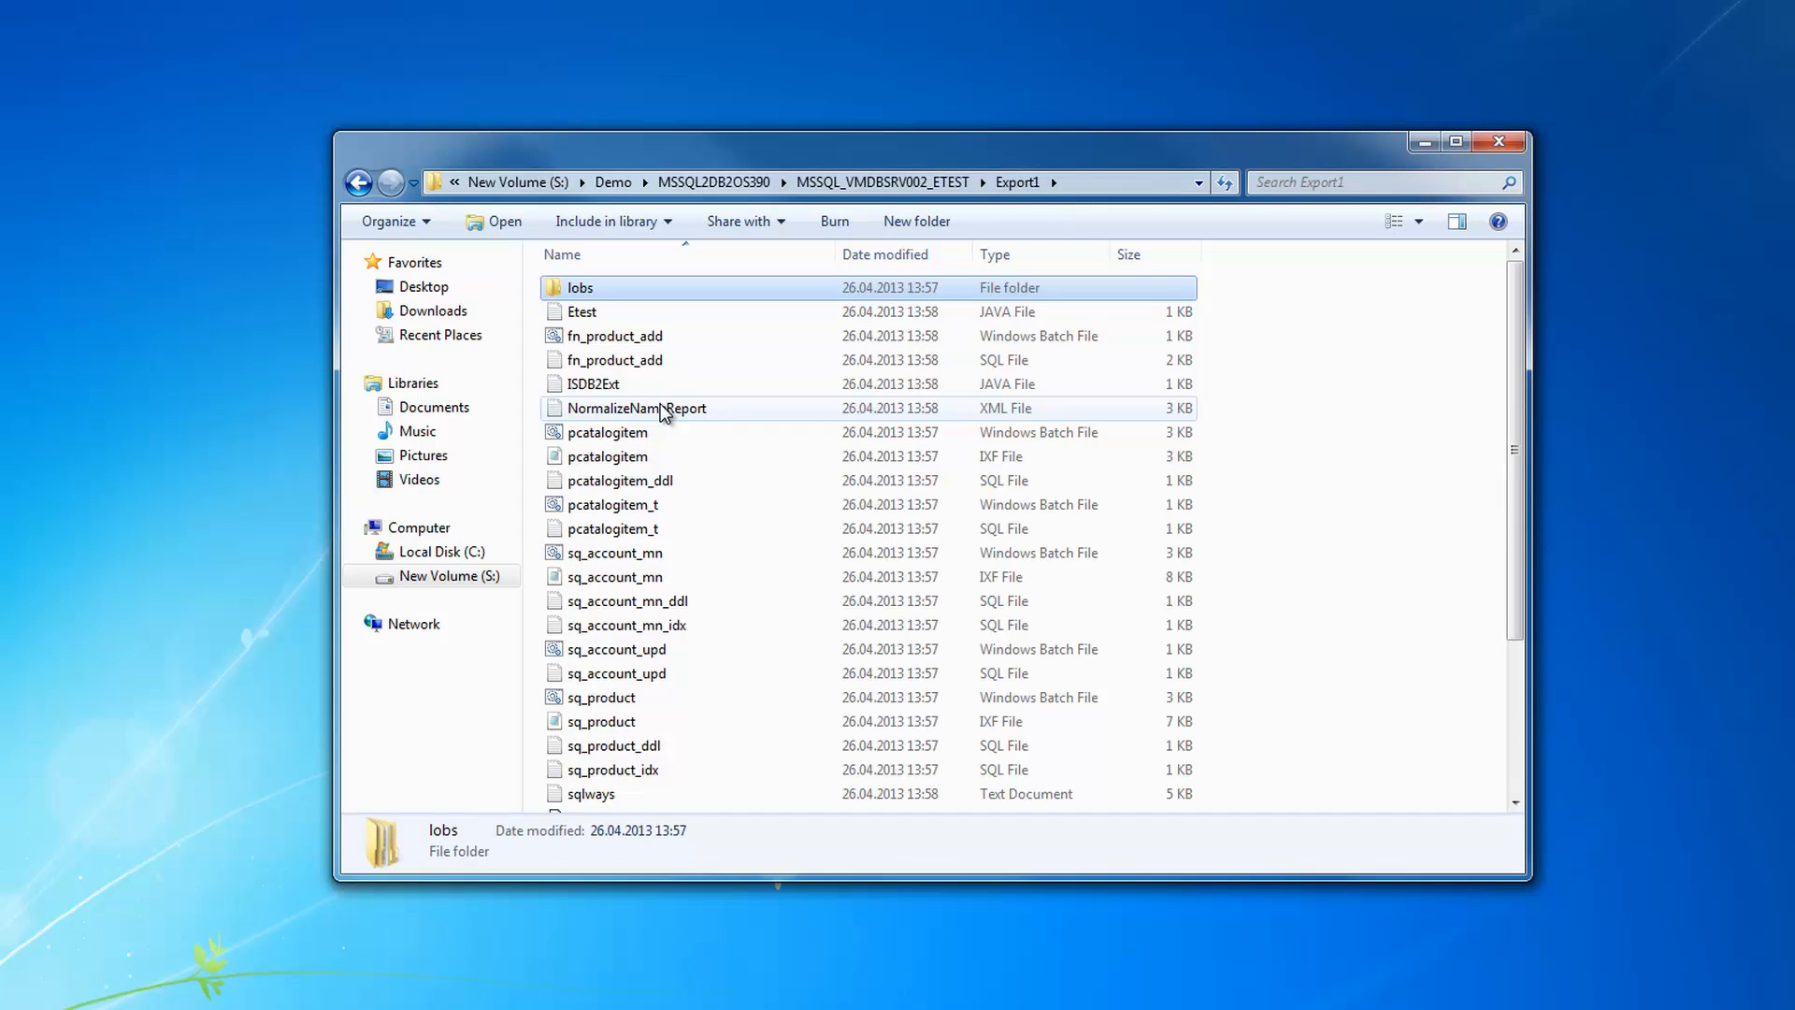
# - View the Etest Java file, and examine the commented source code in the fn_product_add SQL script
pyautogui.doubleClick(654, 315)
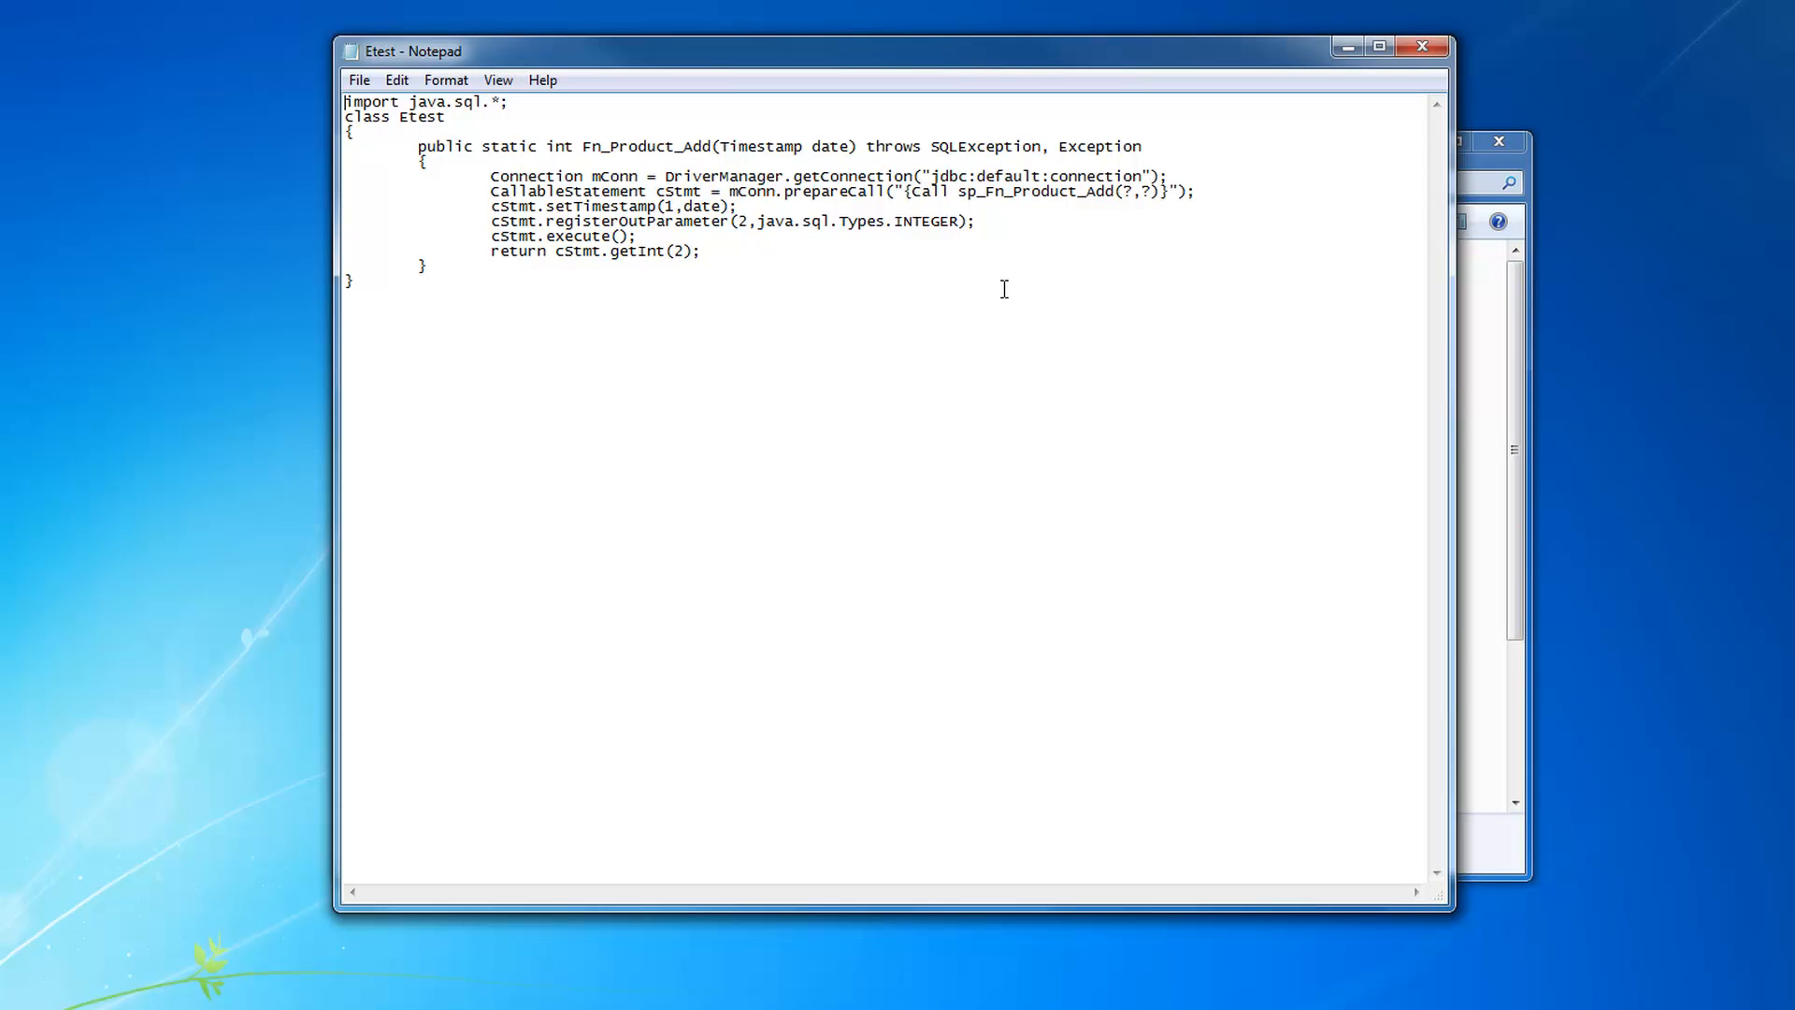
pyautogui.click(1422, 46)
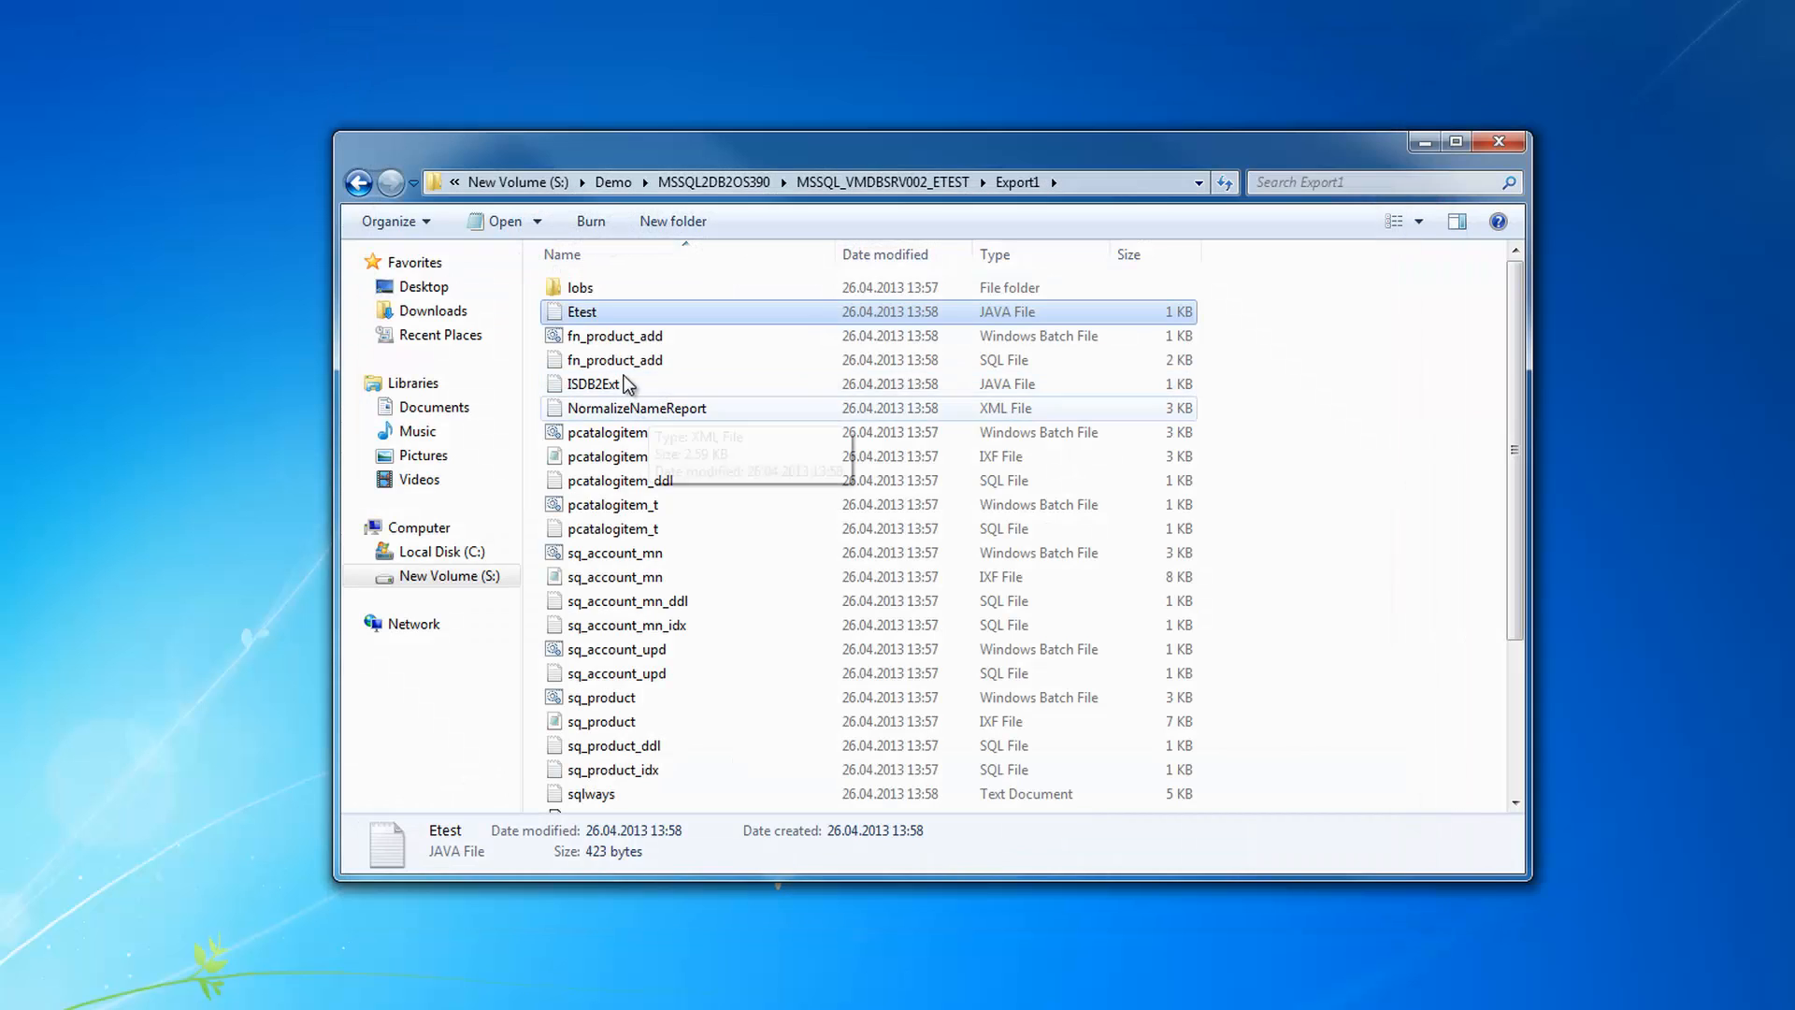
pyautogui.doubleClick(653, 360)
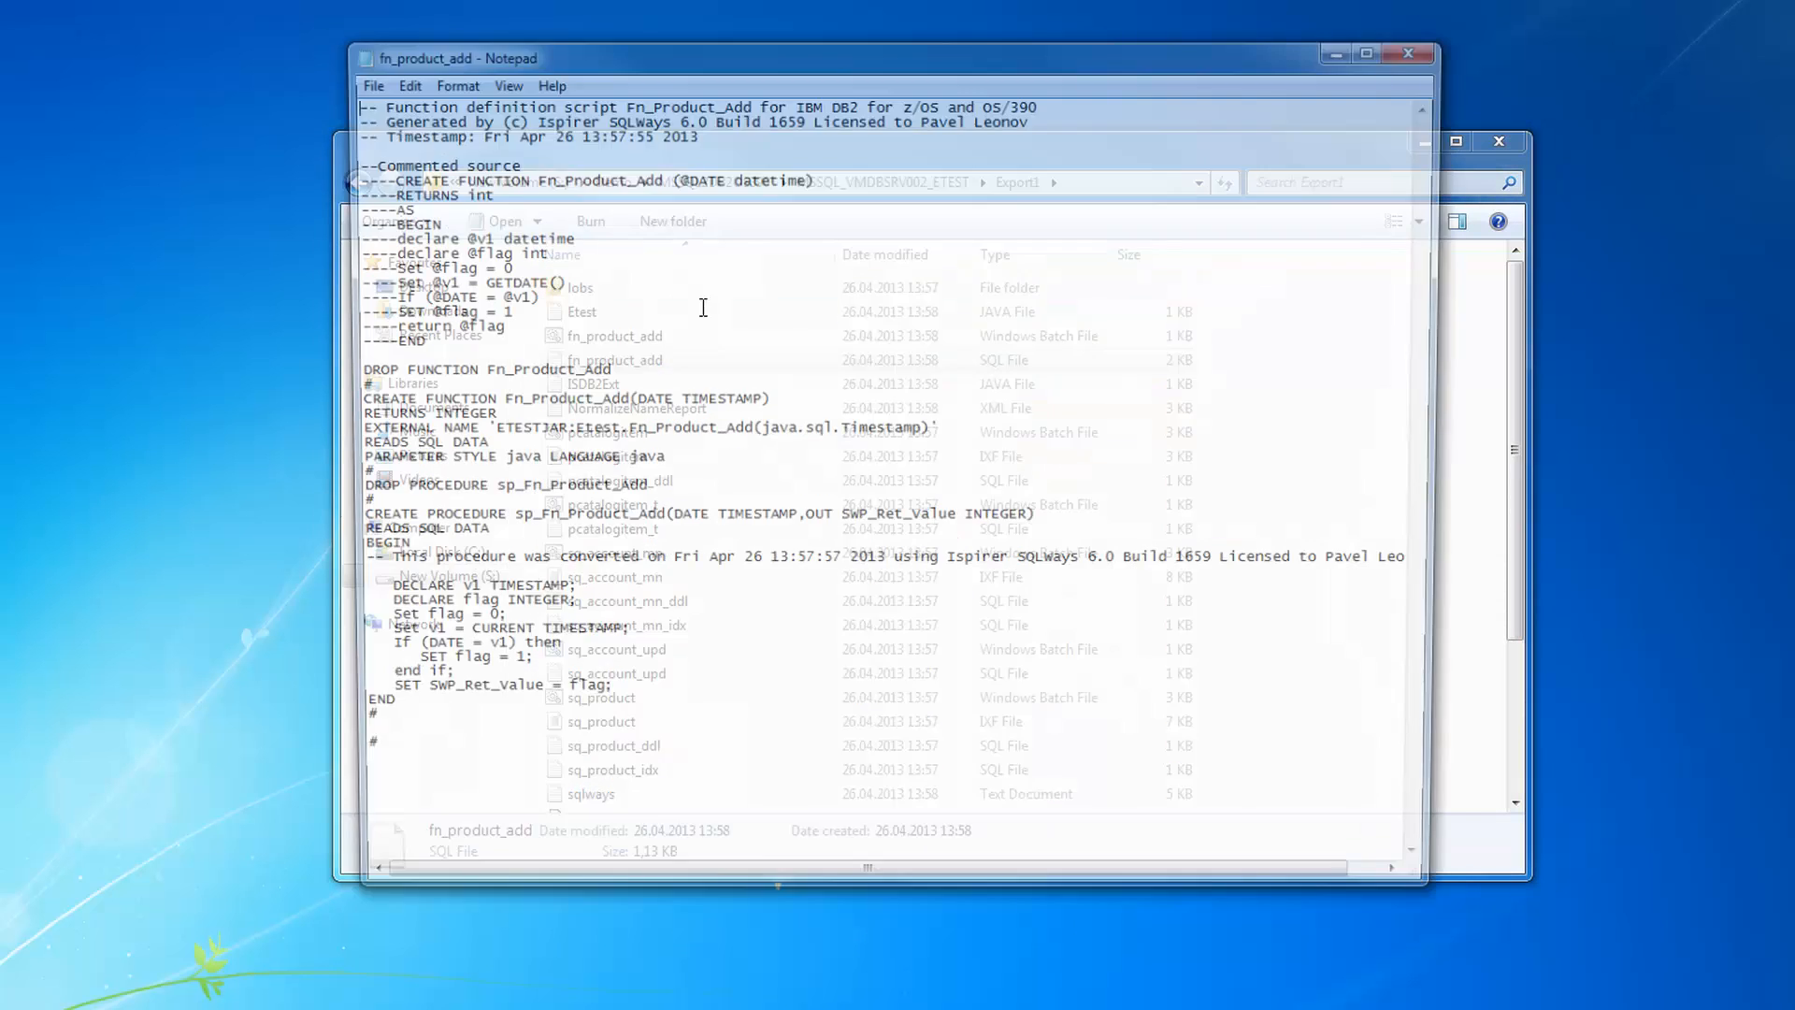
pyautogui.moveTo(411, 341)
pyautogui.mouseDown()
pyautogui.moveTo(322, 161)
pyautogui.moveTo(324, 178)
pyautogui.mouseUp()
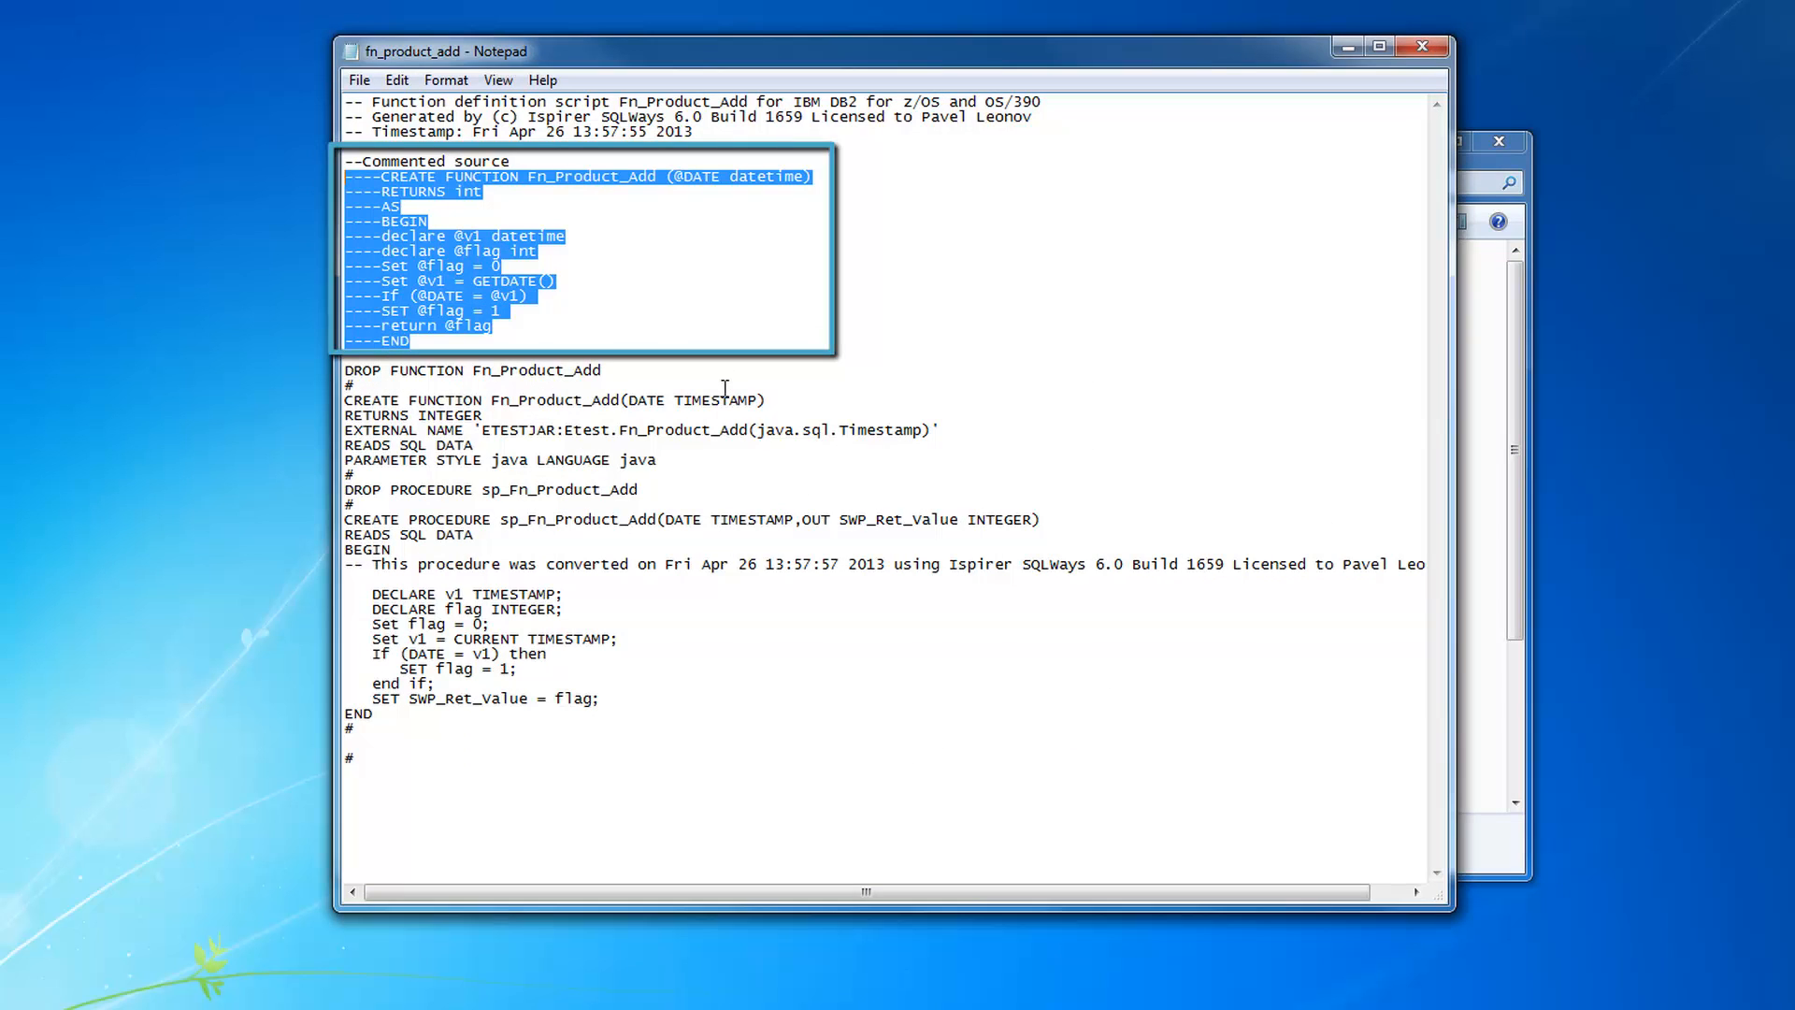
# - Examine the converted CREATE FUNCTION statement for Fn_Product_Add and its external name reference to the Java class
pyautogui.moveTo(670, 460)
pyautogui.mouseDown()
pyautogui.moveTo(383, 447)
pyautogui.moveTo(333, 407)
pyautogui.mouseUp()
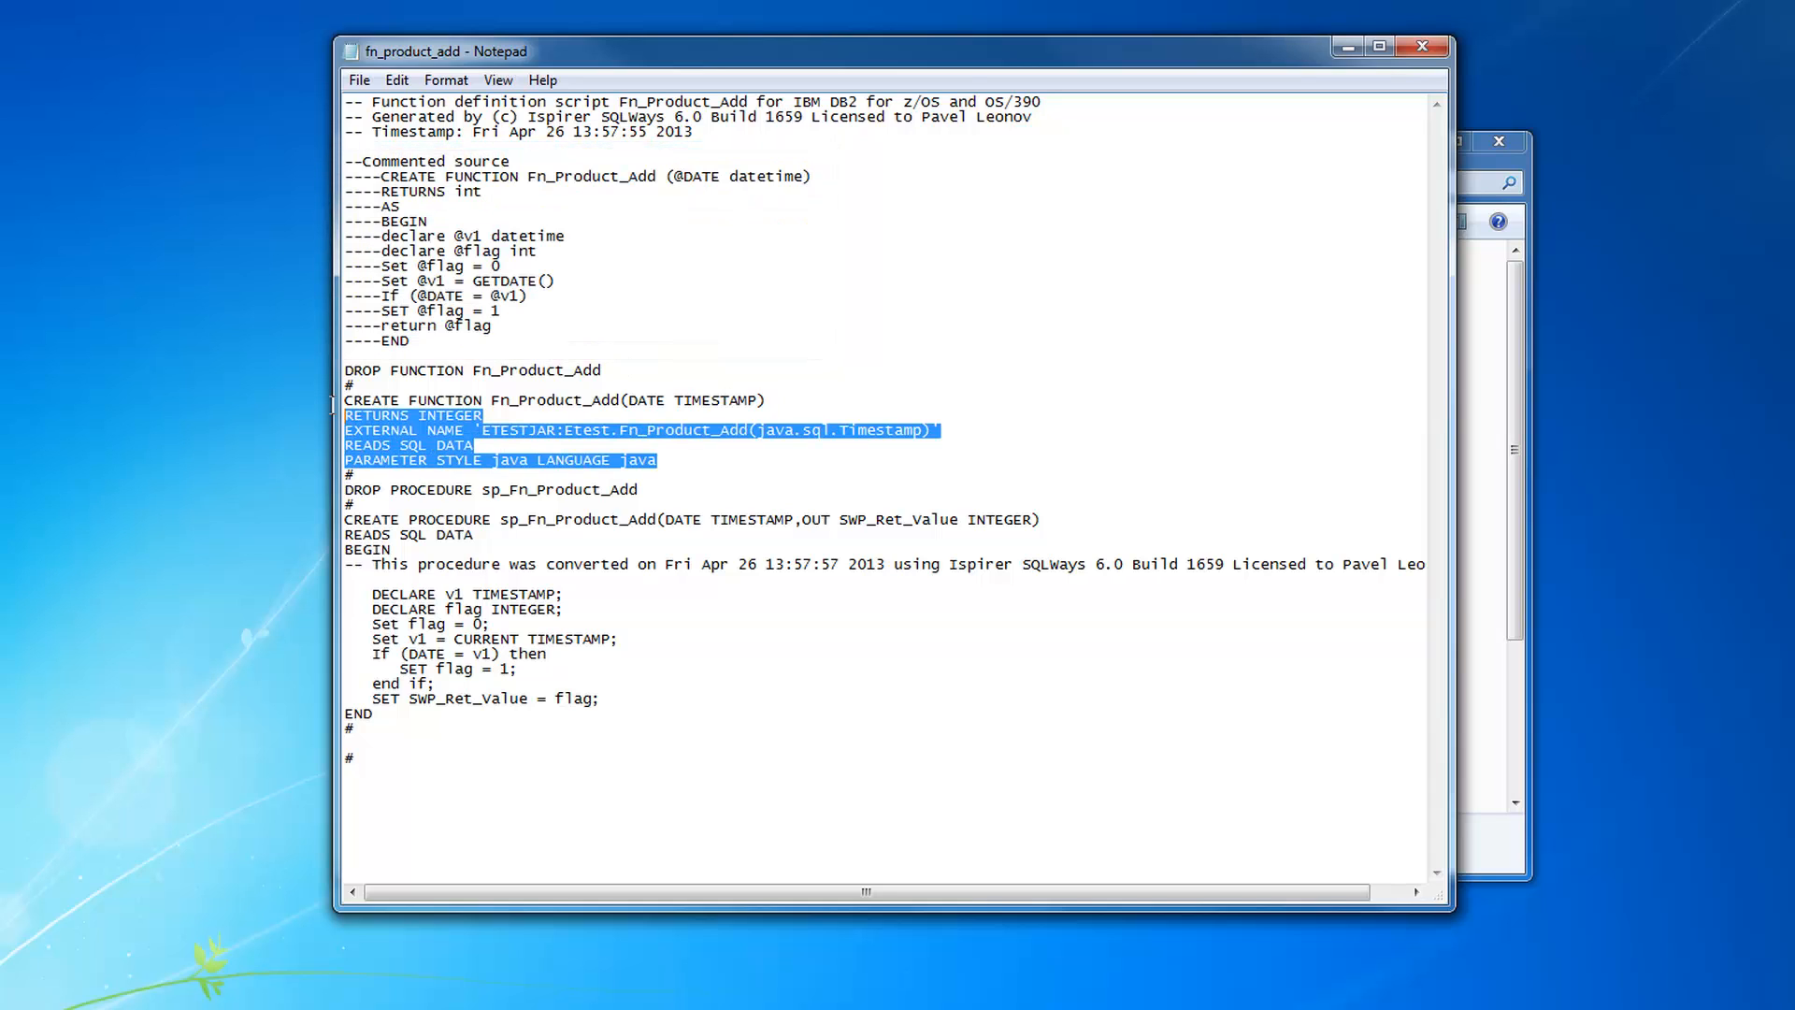
pyautogui.click(672, 431)
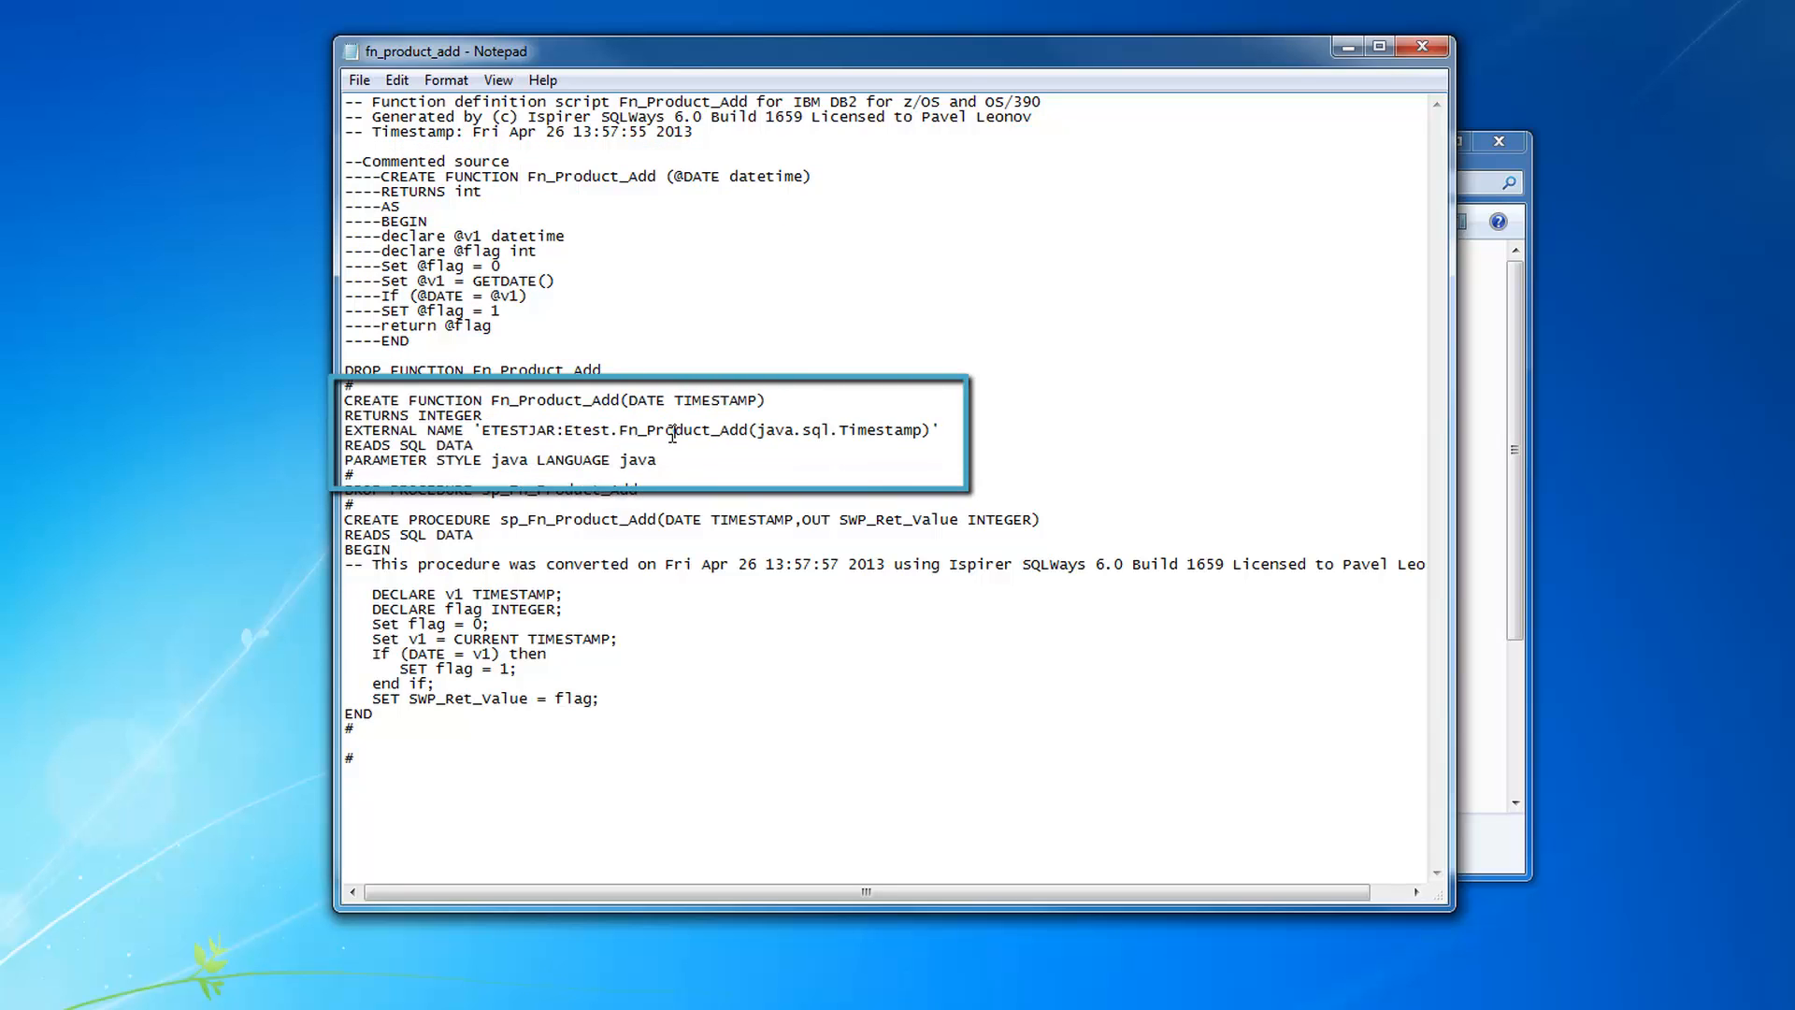
pyautogui.moveTo(489, 431); pyautogui.dragTo(933, 437)
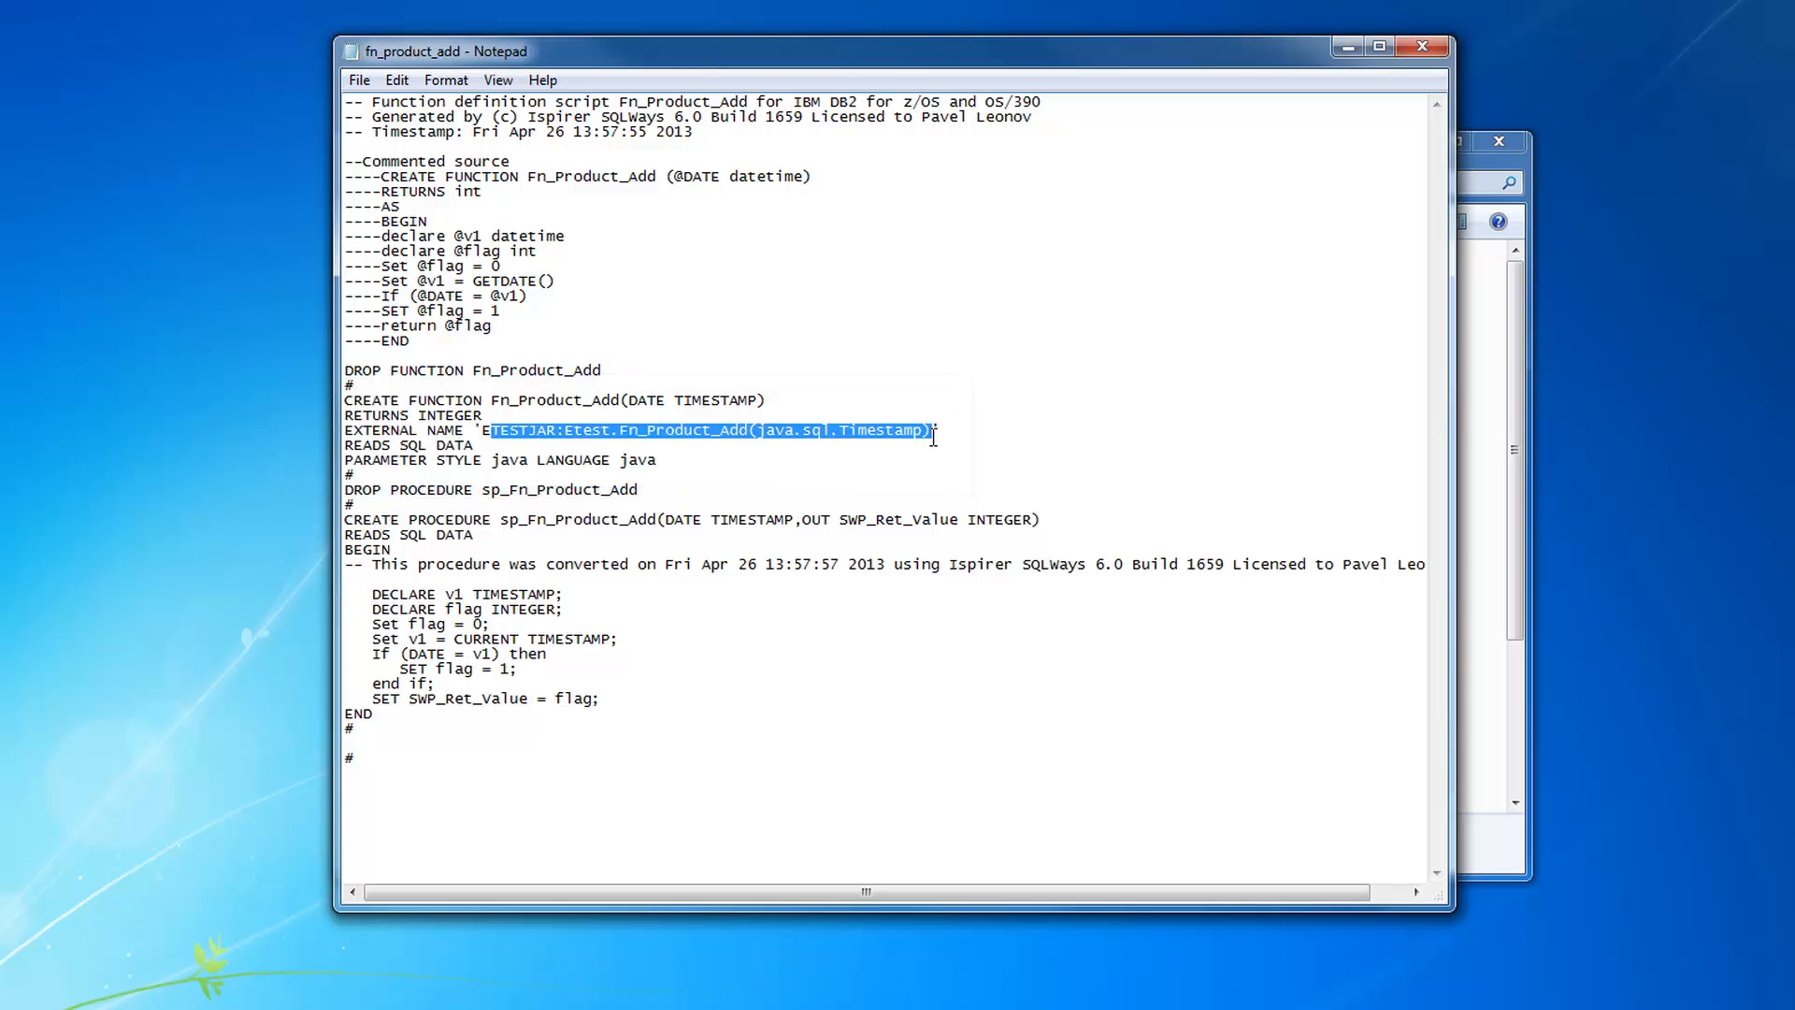
pyautogui.click(640, 433)
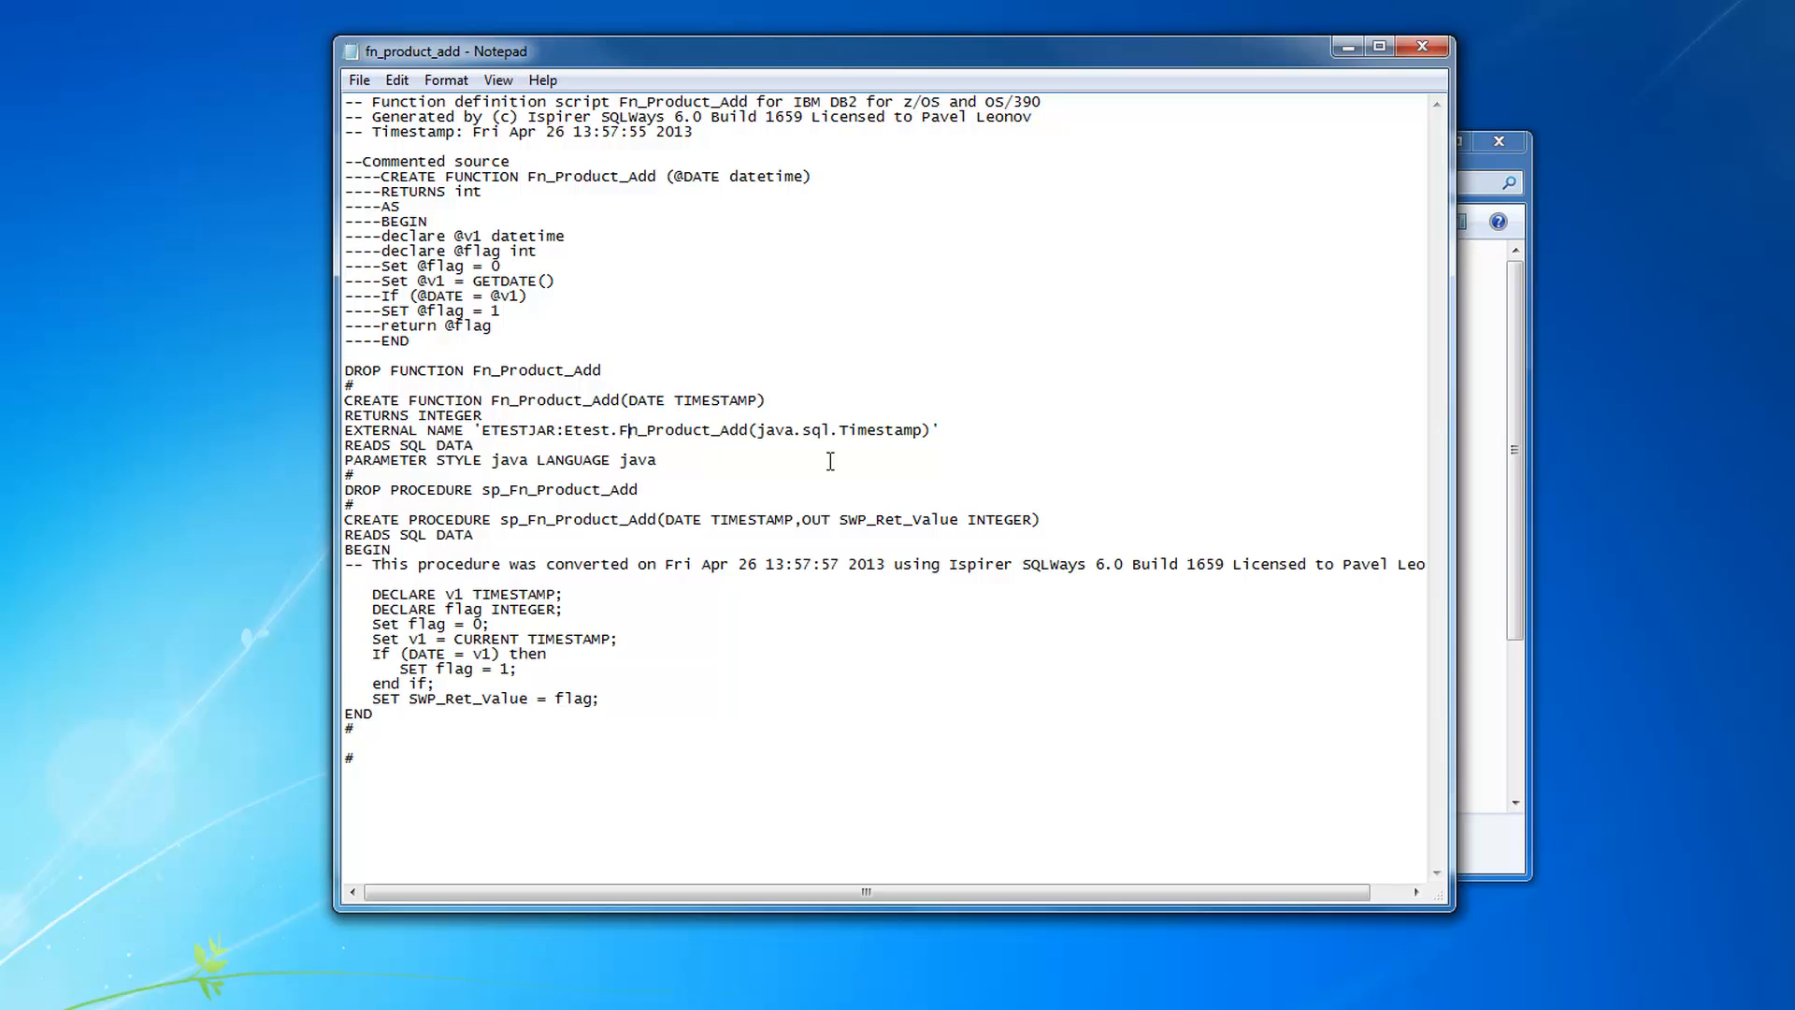
# - Reopen the Etest Java file from the Export1 folder and examine the body of its Fn_Product_Add method
pyautogui.click(1501, 164)
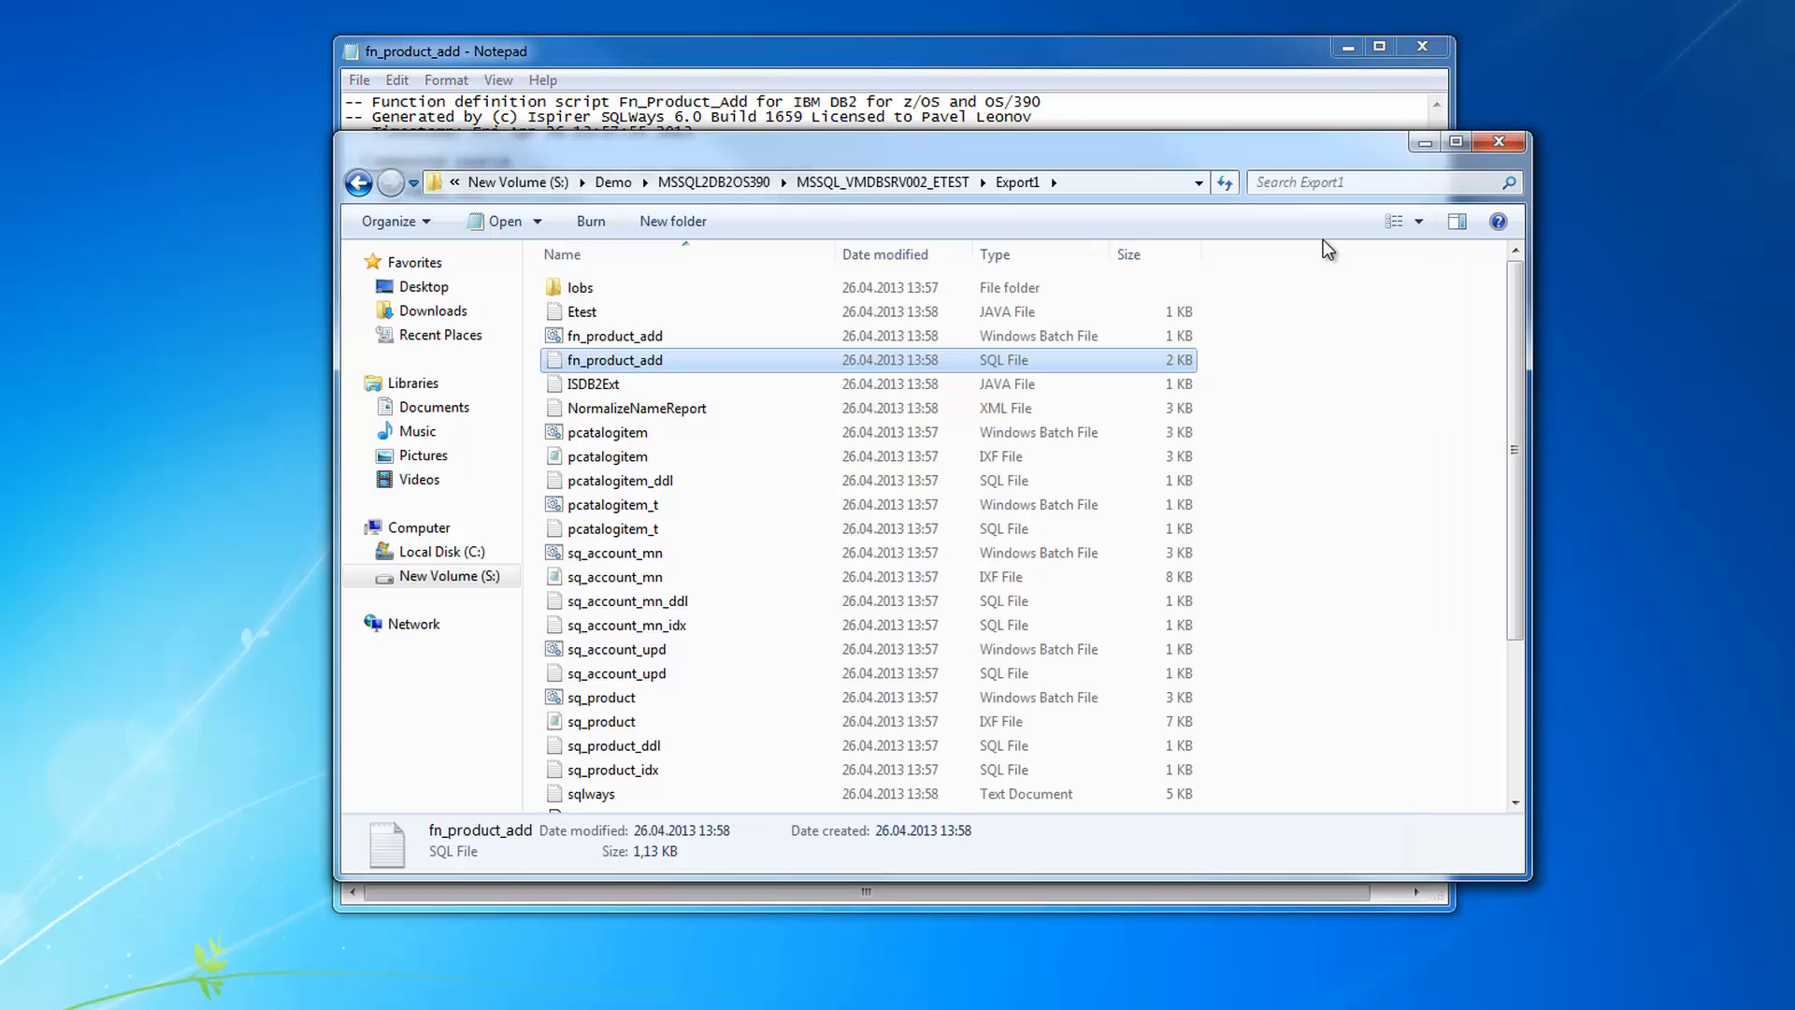
pyautogui.doubleClick(622, 318)
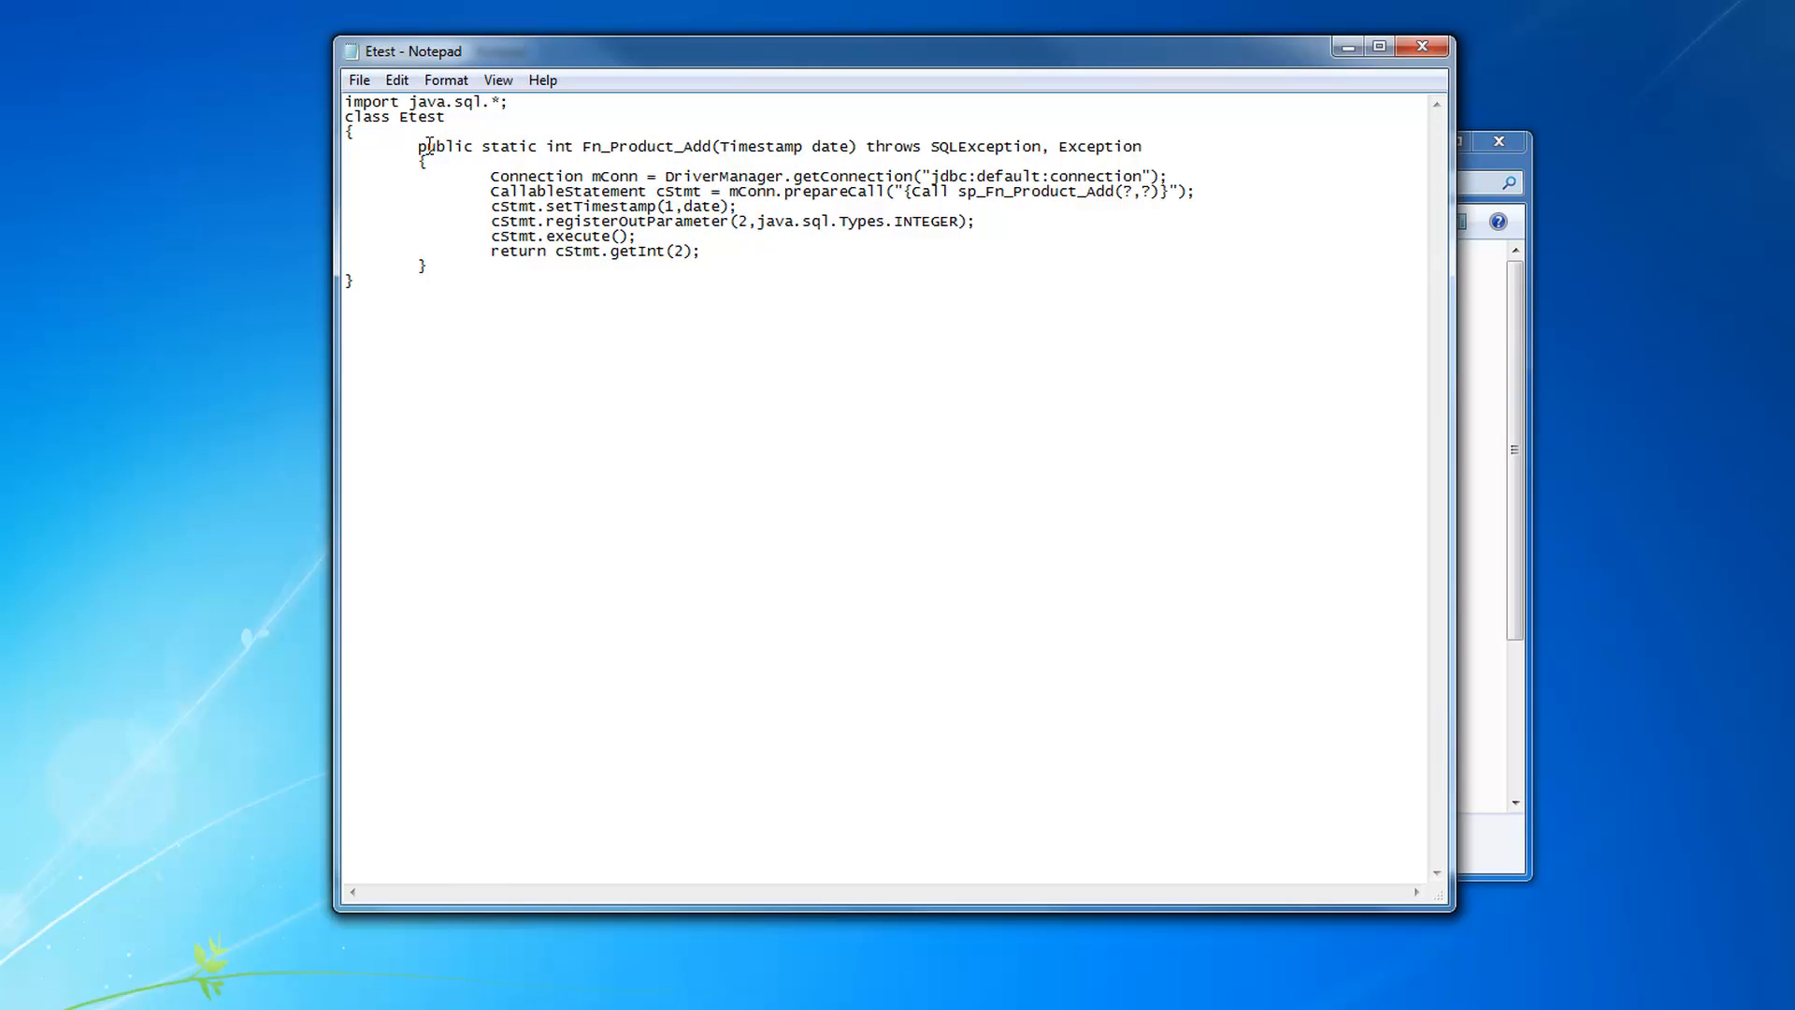
pyautogui.click(584, 148)
pyautogui.moveTo(643, 153); pyautogui.dragTo(1001, 251)
pyautogui.click(1040, 333)
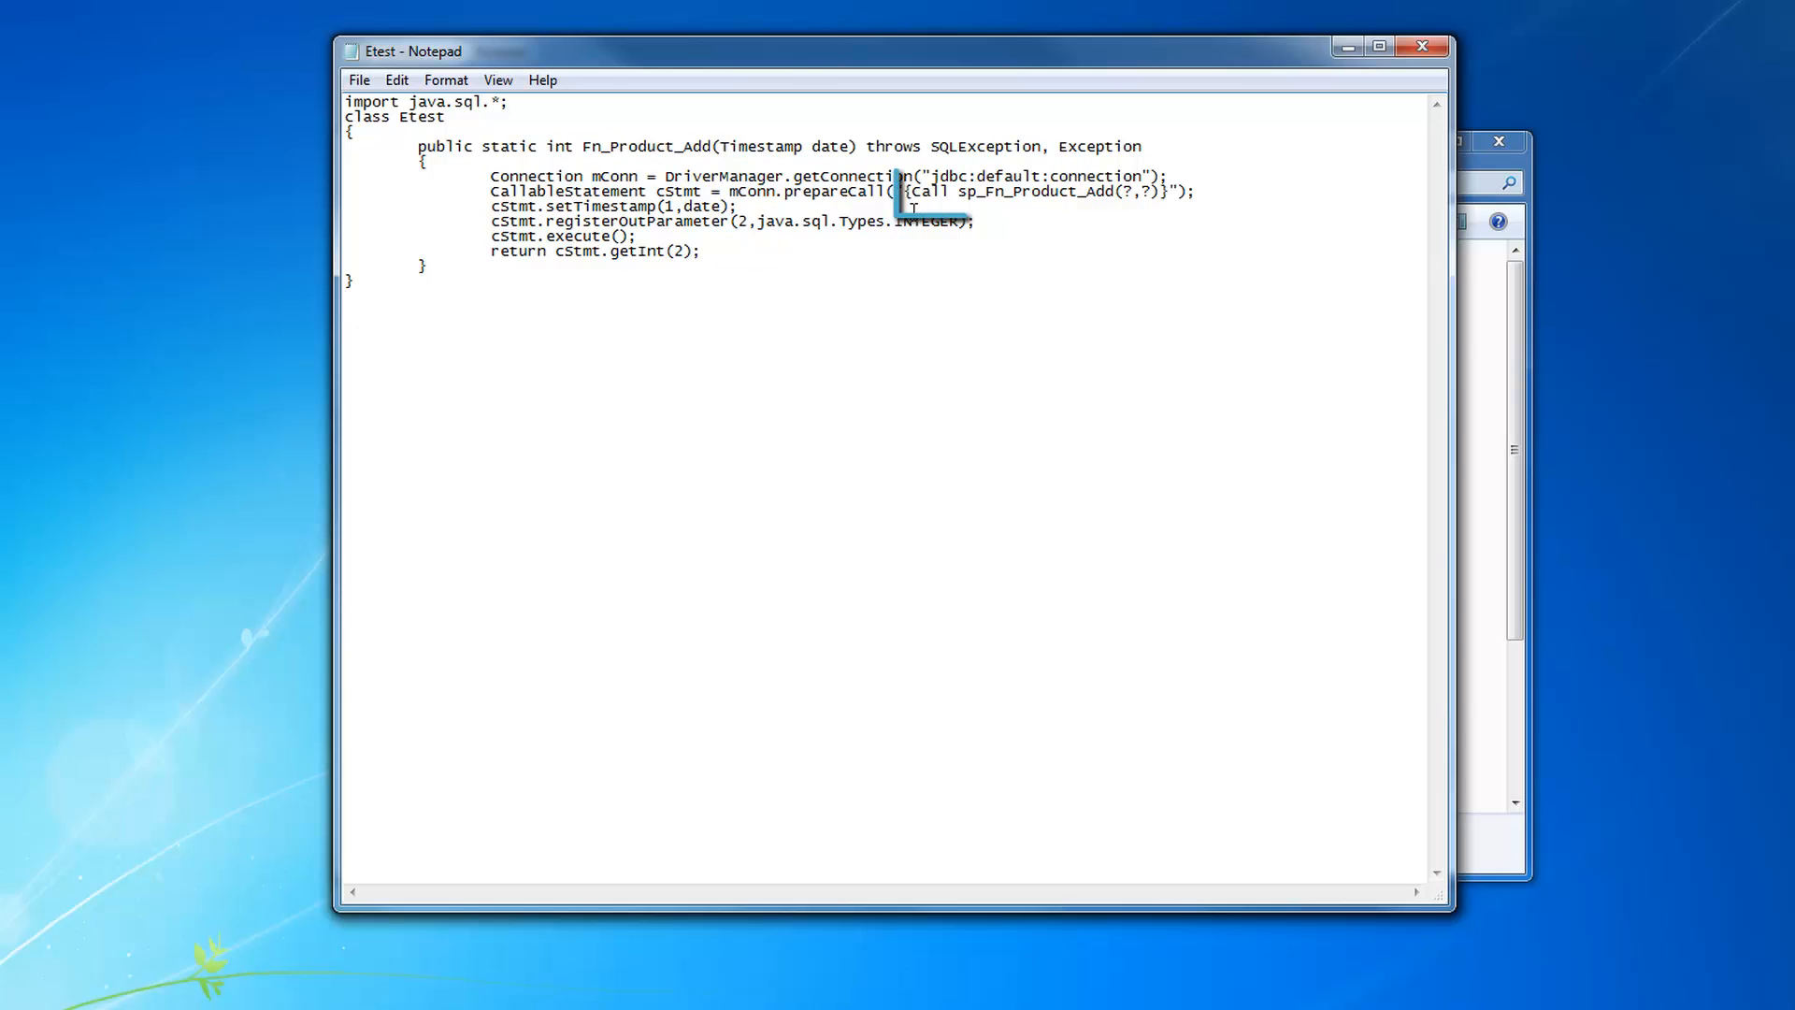
# - Examine the sp_Fn_Product_Add call in the Etest Java file, close it, and return to the fn_product_add SQL script
pyautogui.moveTo(912, 192); pyautogui.dragTo(1174, 197)
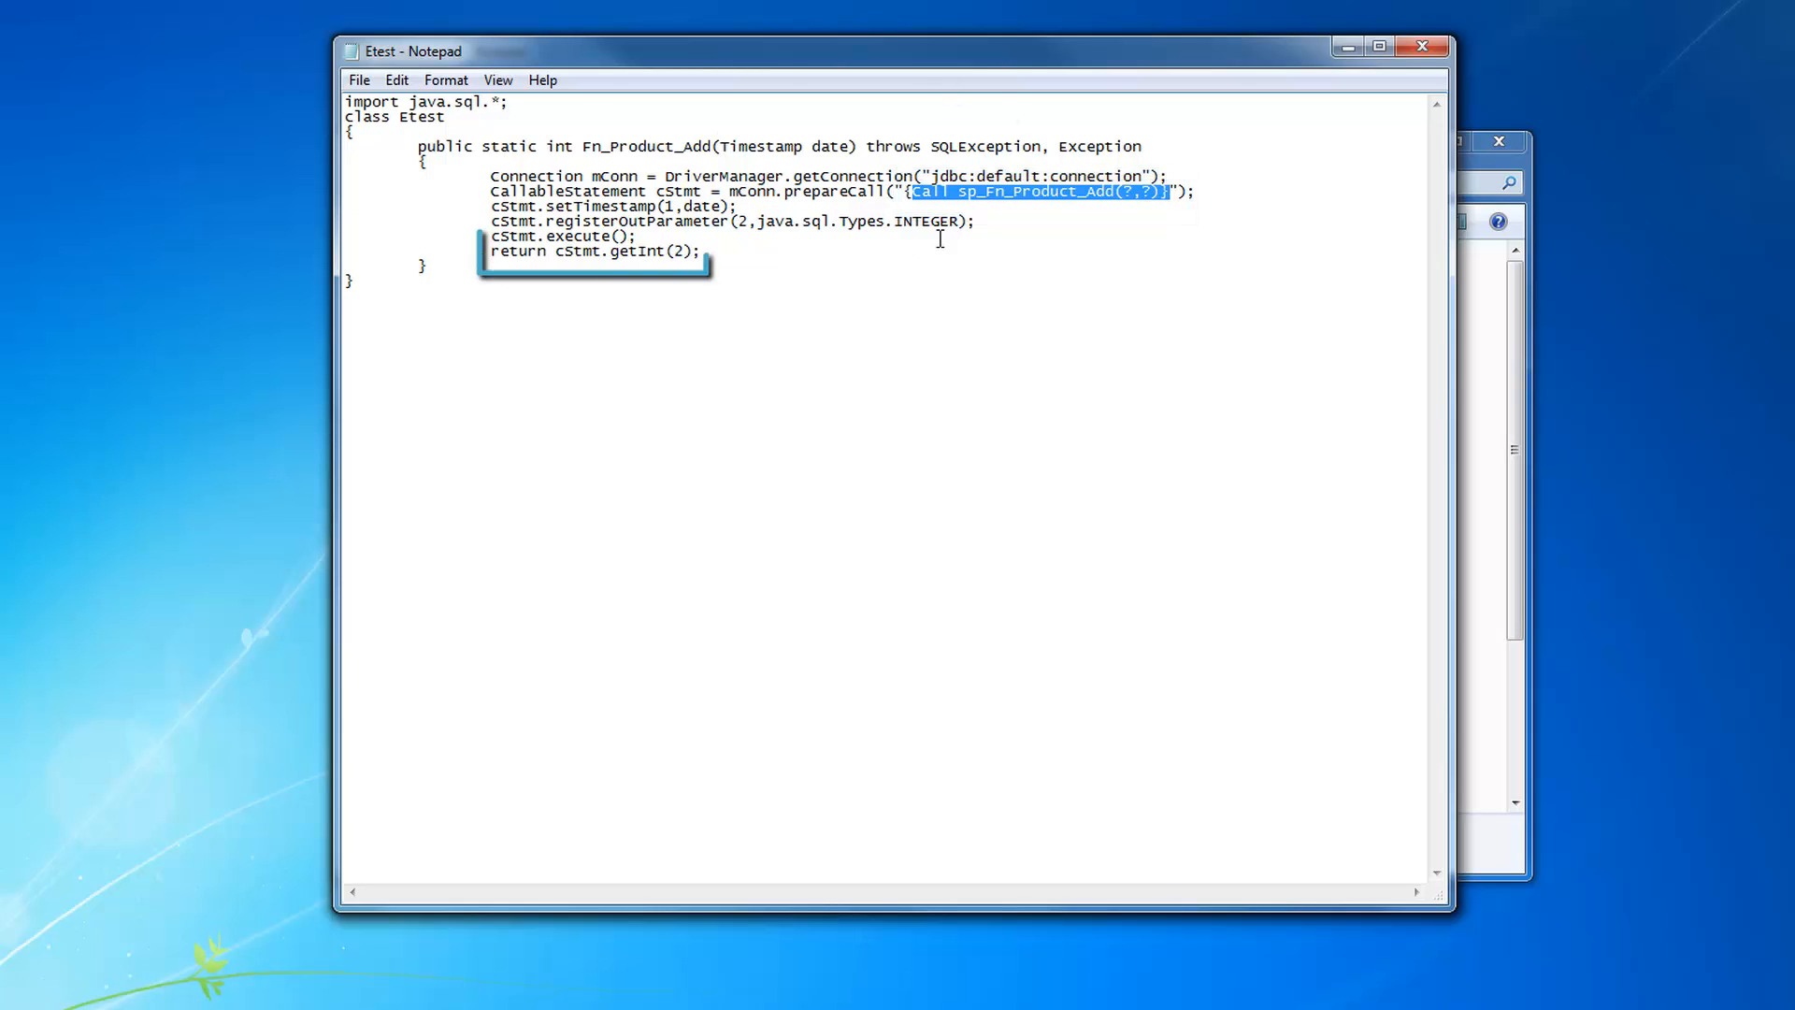
pyautogui.click(1427, 51)
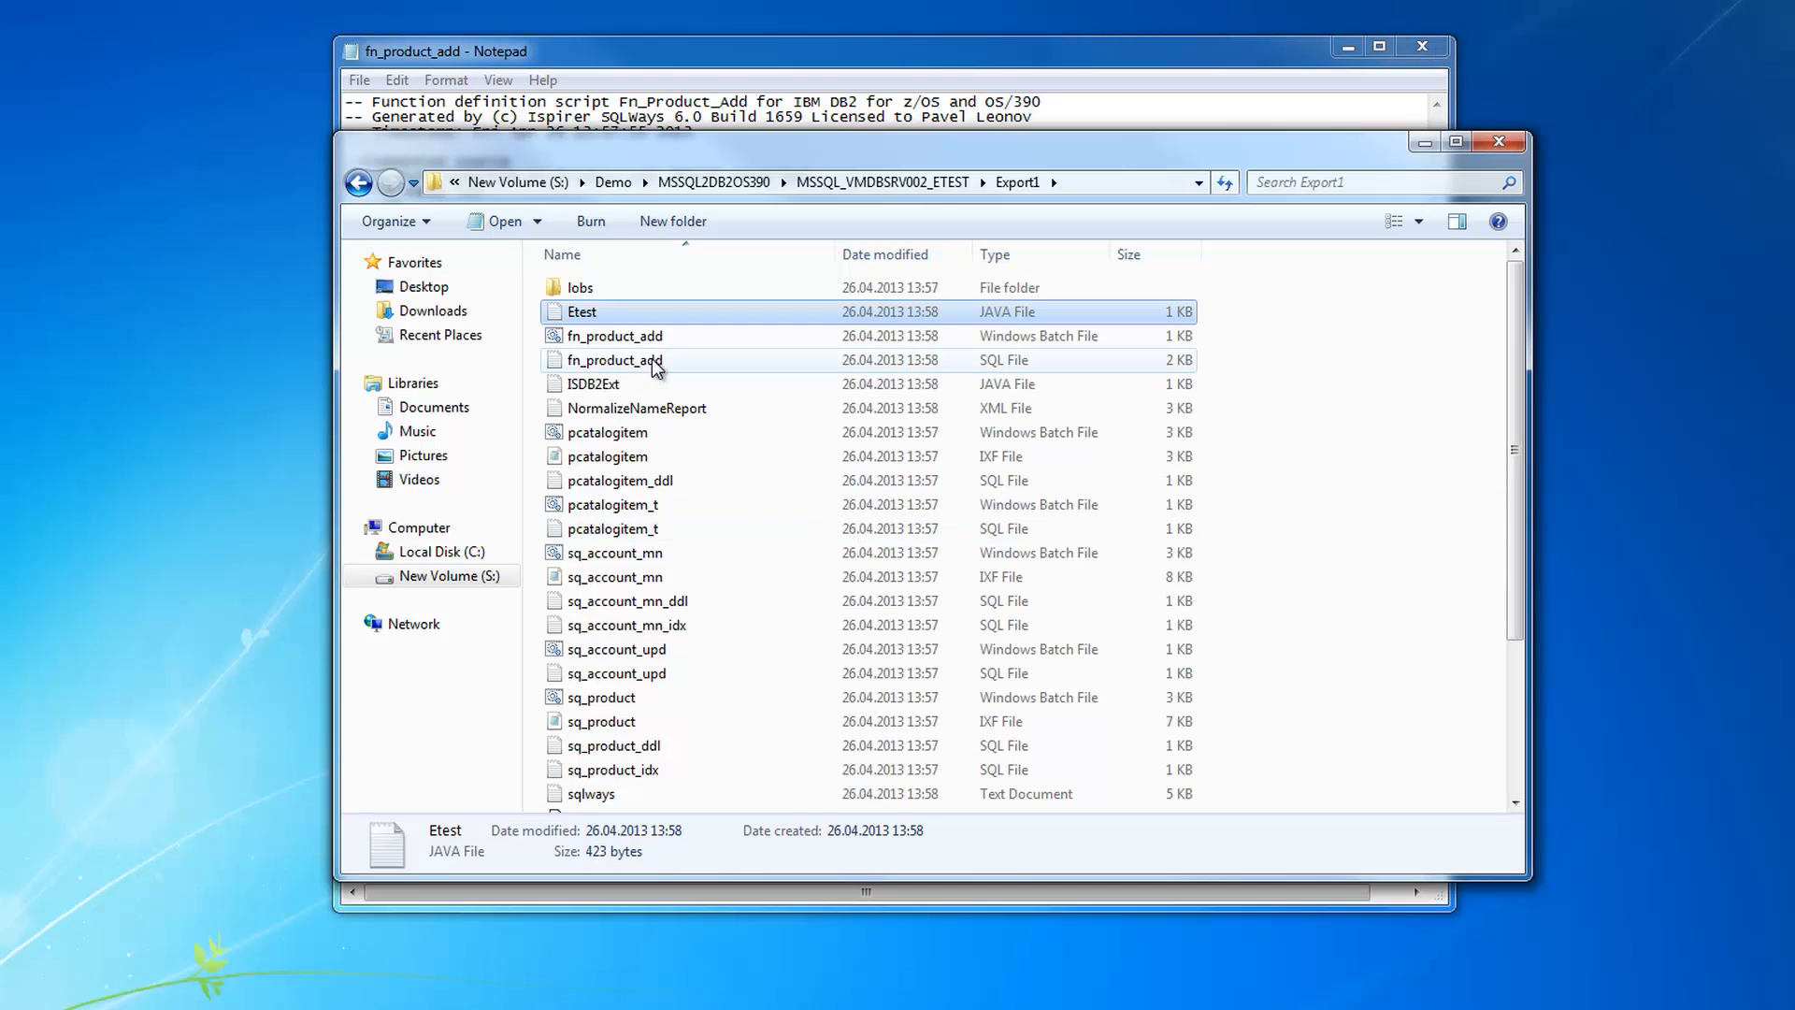
pyautogui.click(810, 60)
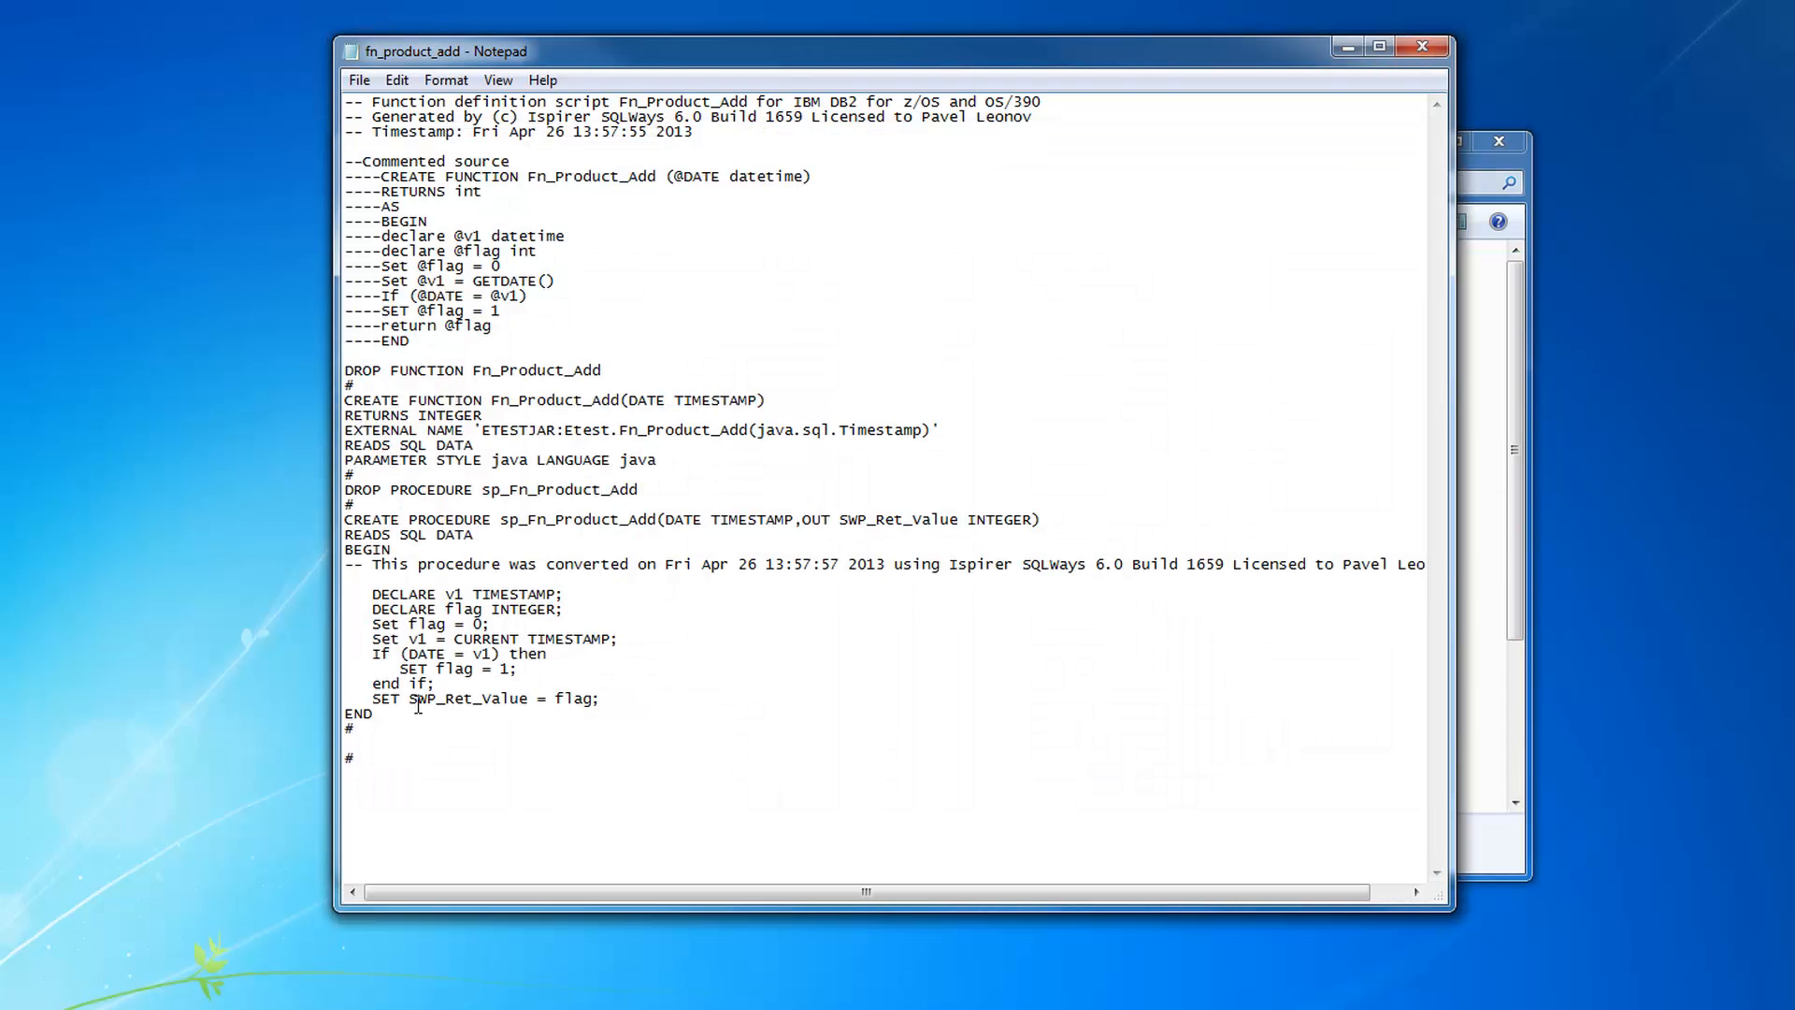
# - Compare the commented source function with the converted sp_Fn_Product_Add procedure body in the fn_product_add script, then close the script
pyautogui.moveTo(390, 730); pyautogui.dragTo(346, 520)
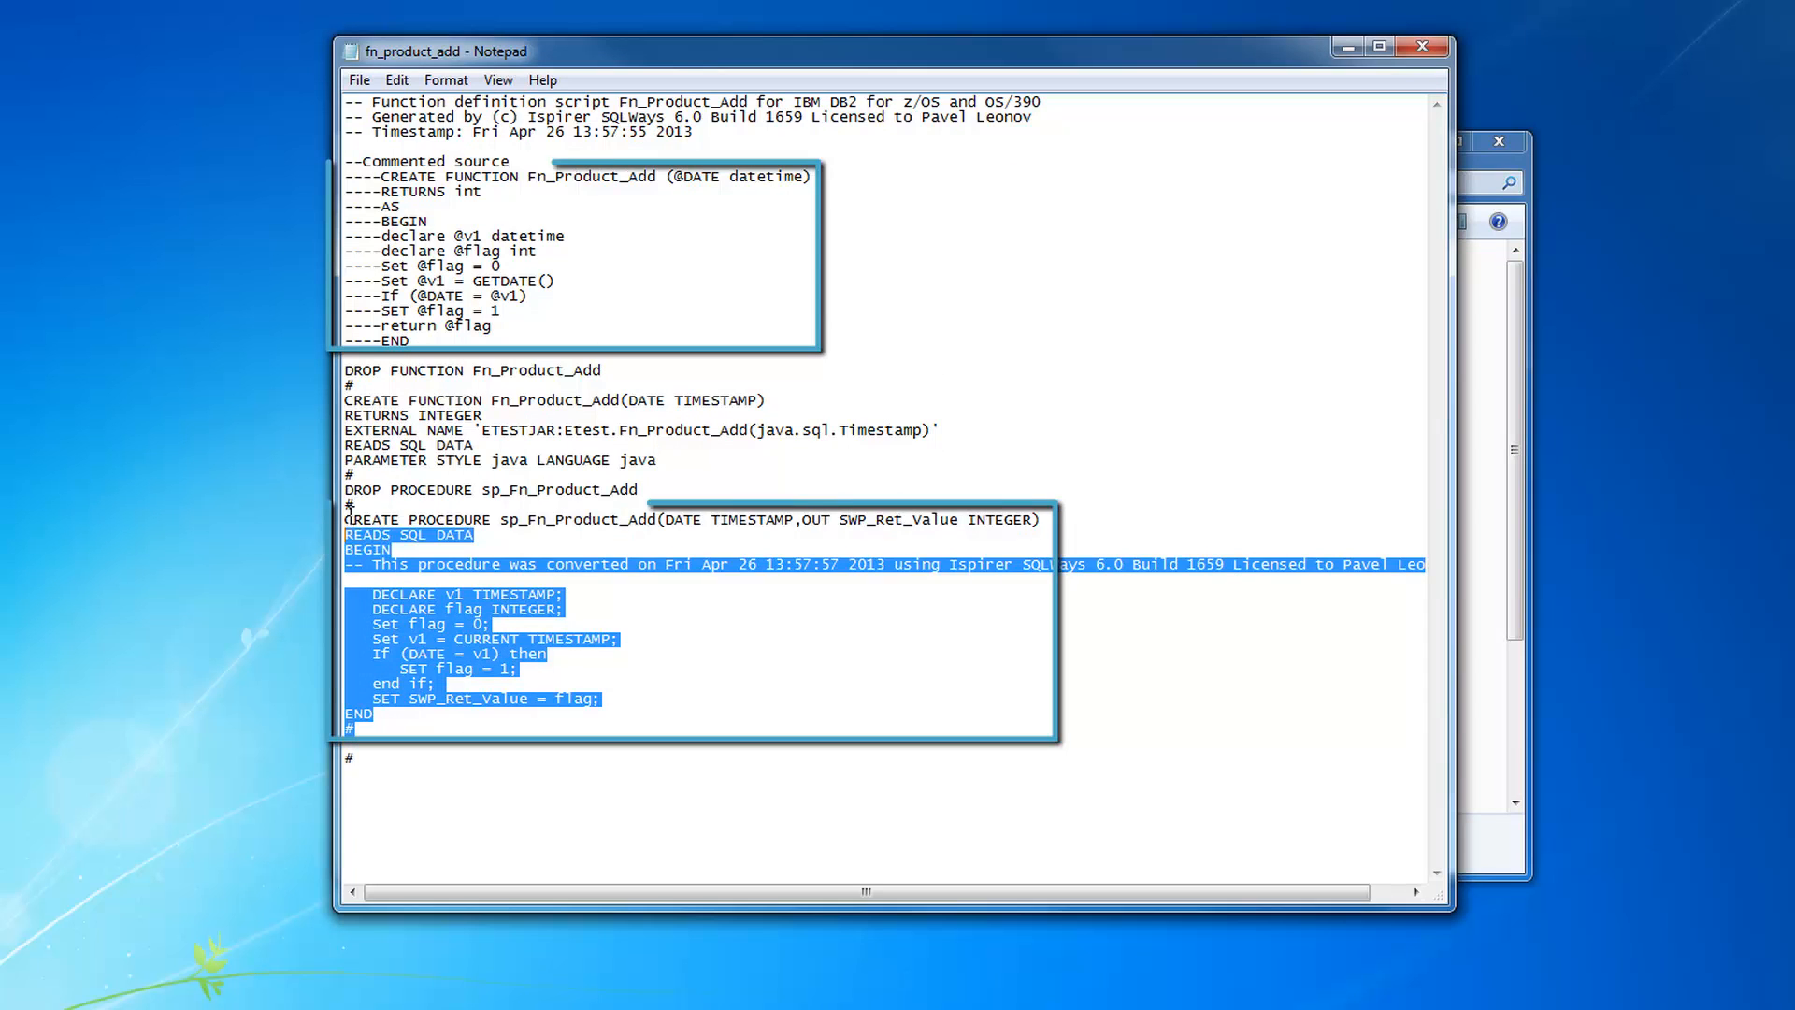
pyautogui.click(540, 601)
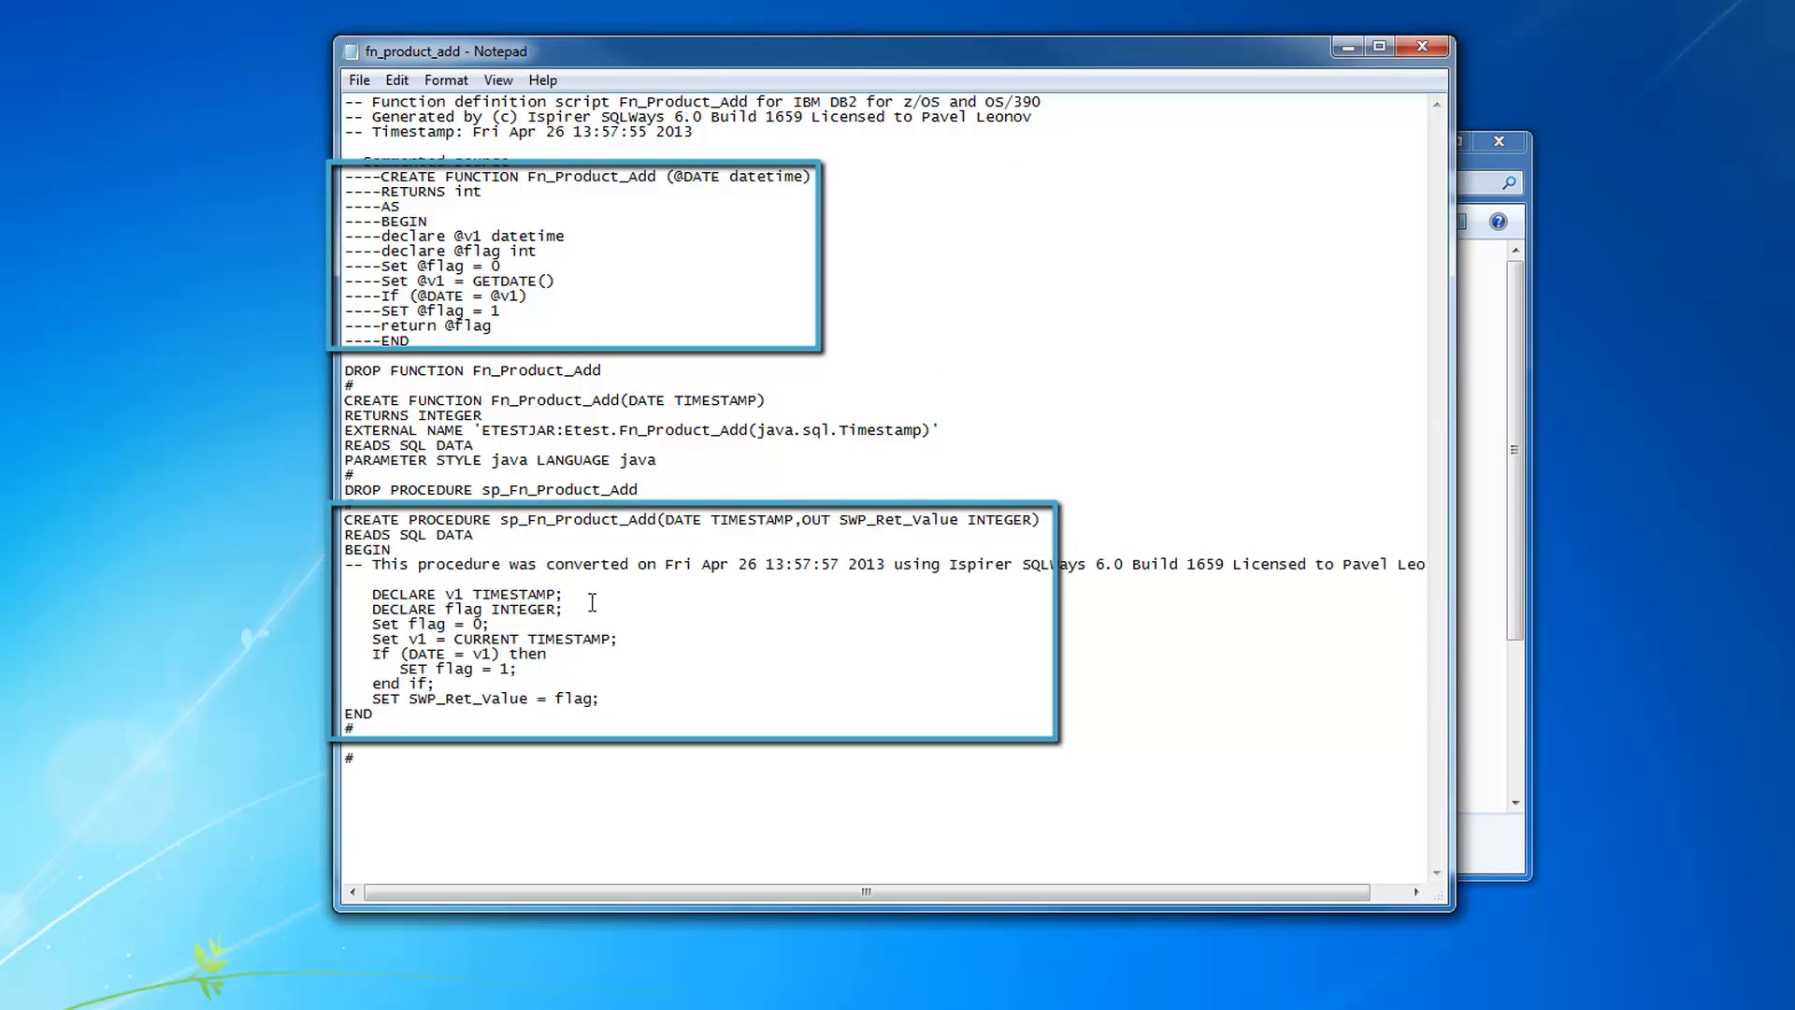
pyautogui.moveTo(604, 697); pyautogui.dragTo(346, 594)
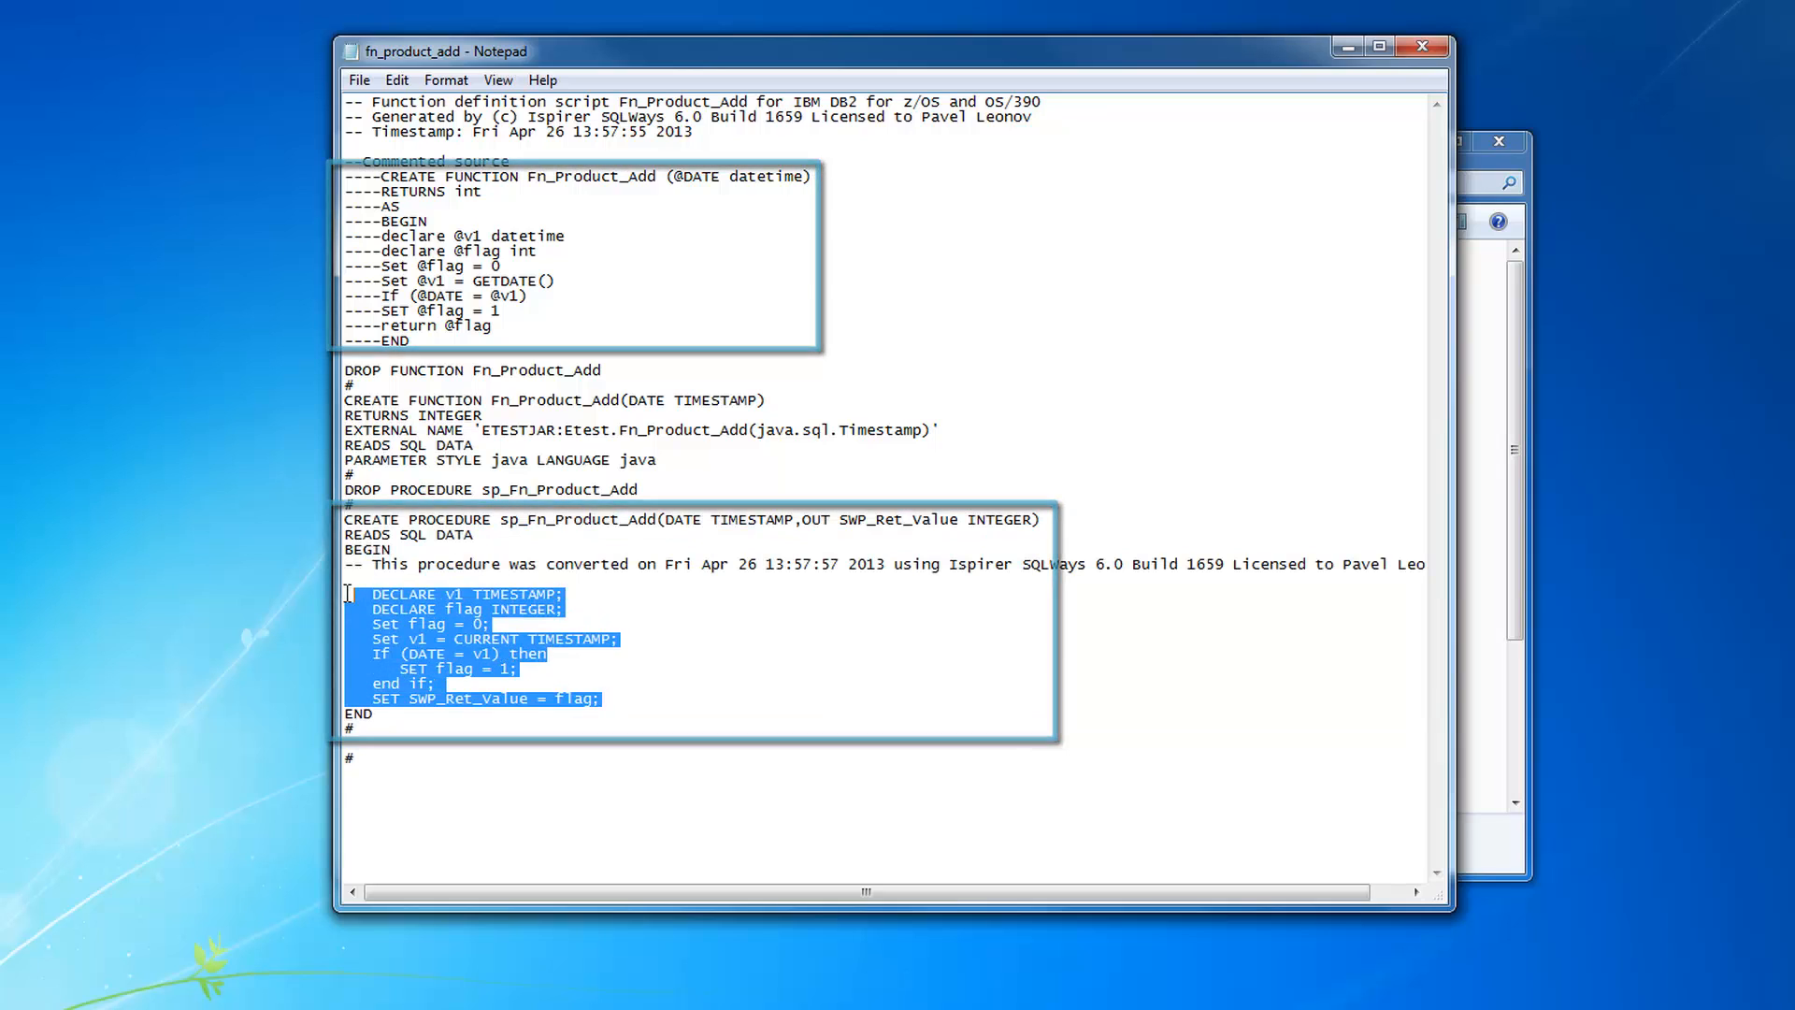
pyautogui.click(502, 653)
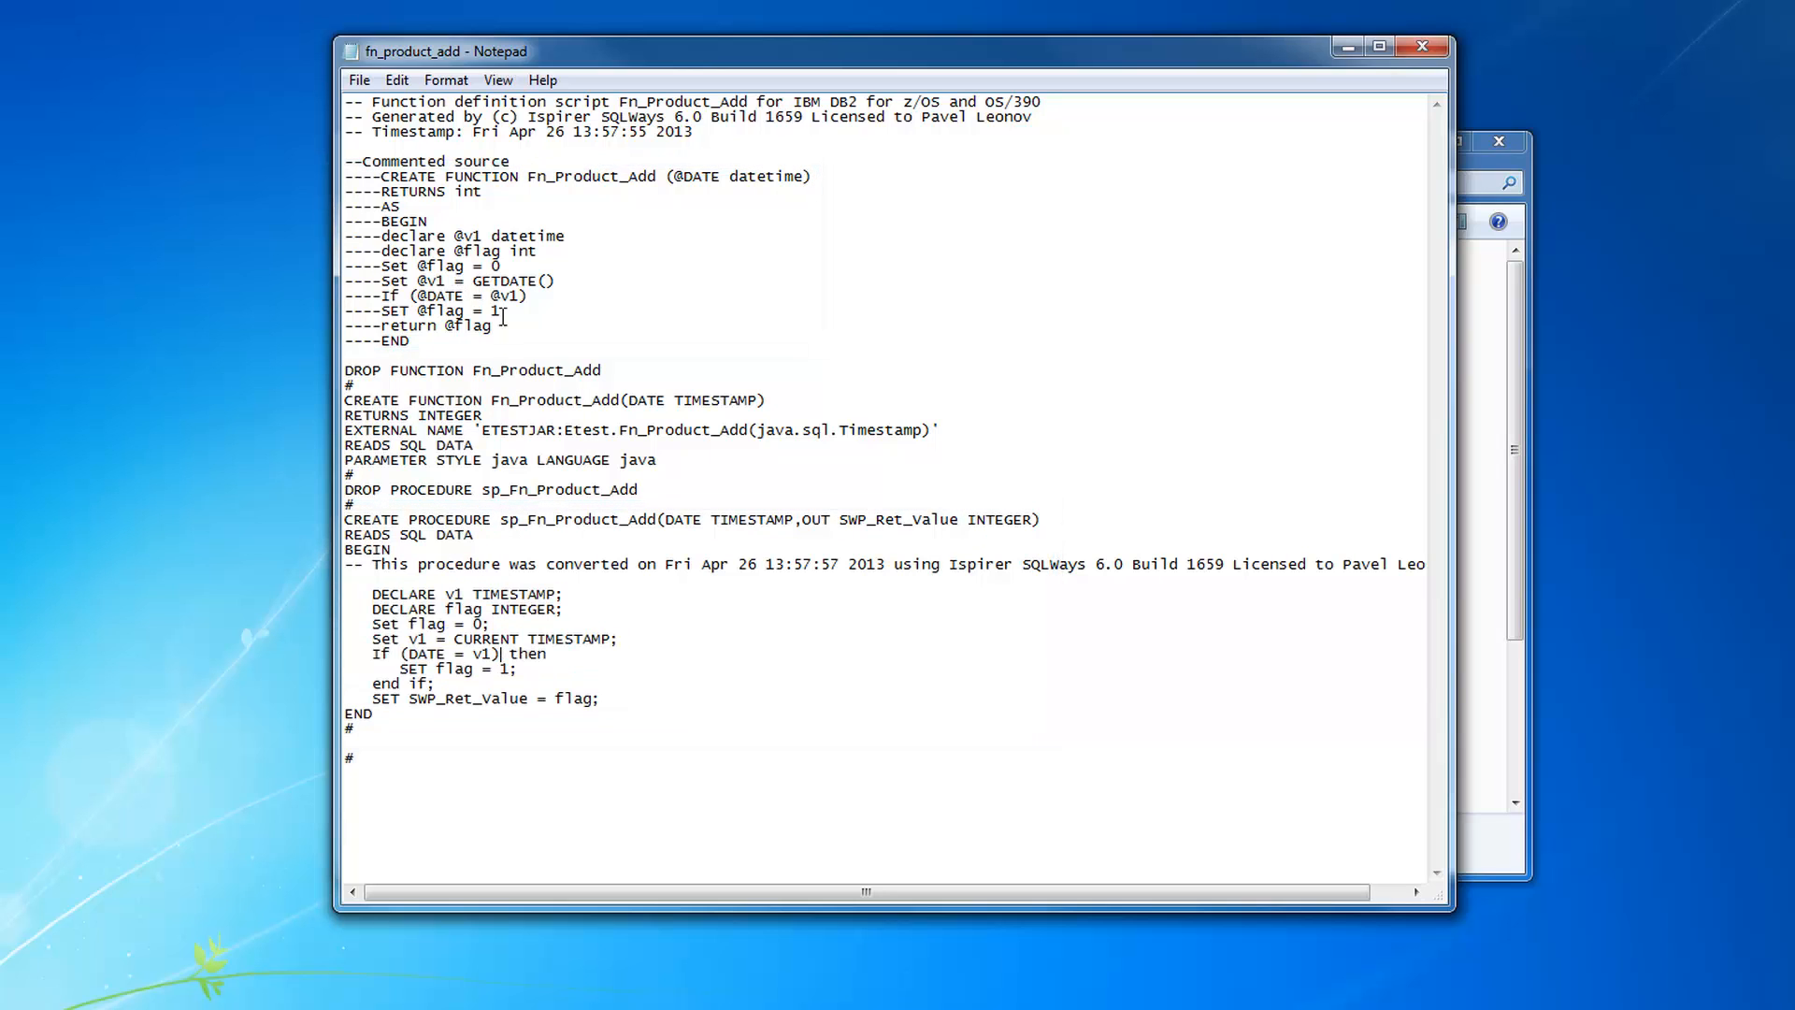
pyautogui.moveTo(509, 325); pyautogui.dragTo(379, 193)
pyautogui.moveTo(619, 709); pyautogui.dragTo(341, 567)
pyautogui.click(766, 647)
pyautogui.click(1421, 46)
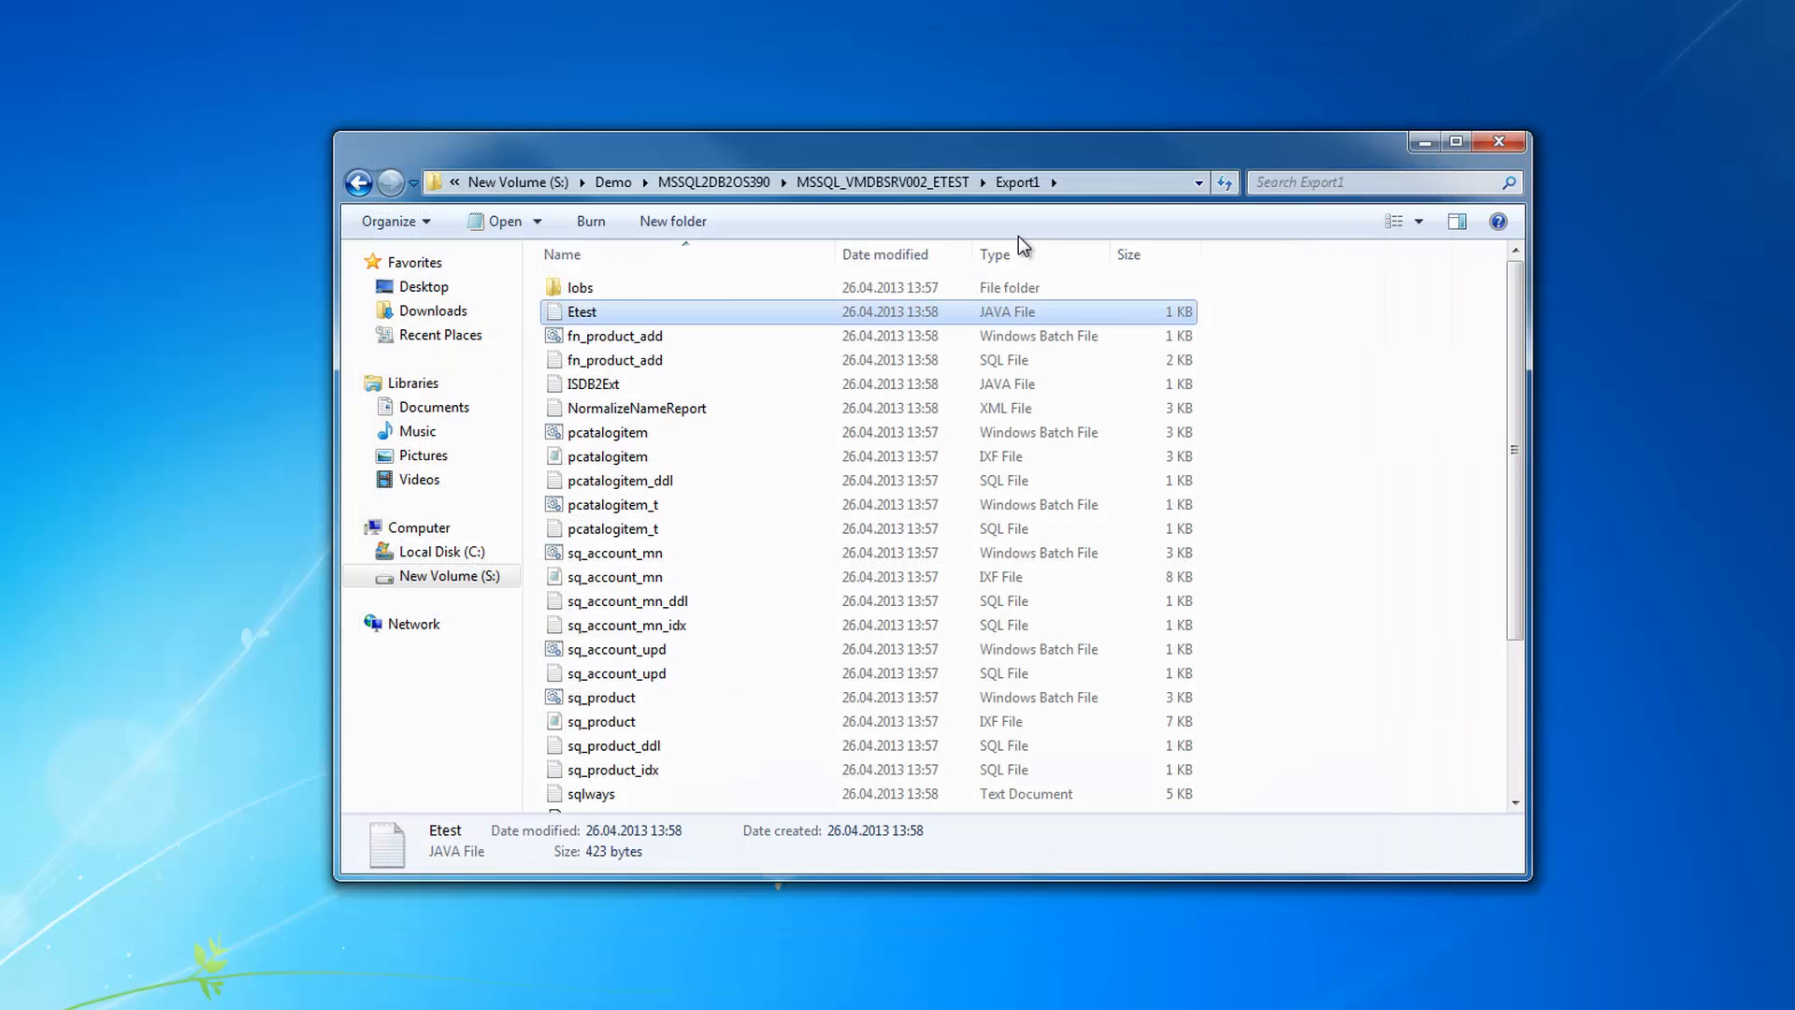
# - View the ISDB2Ext Java file and examine its call to the SWP_Reverse procedure
pyautogui.doubleClick(615, 382)
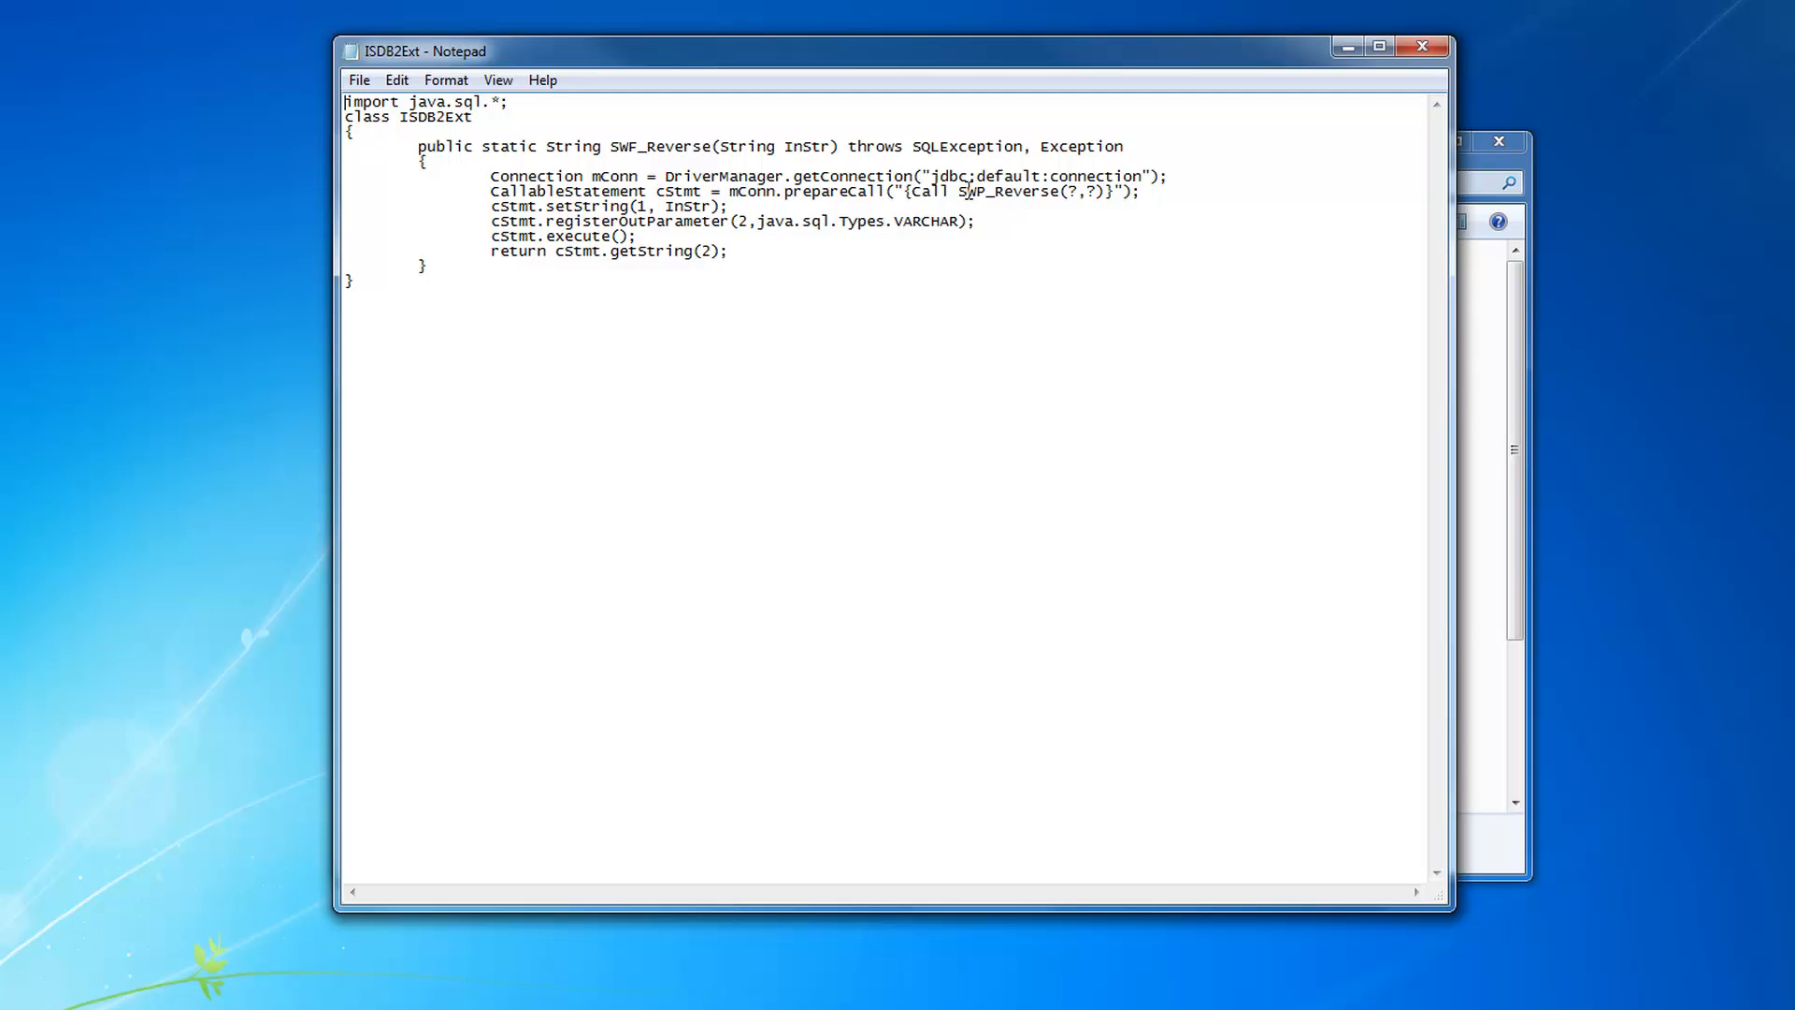
pyautogui.moveTo(959, 192); pyautogui.dragTo(1064, 193)
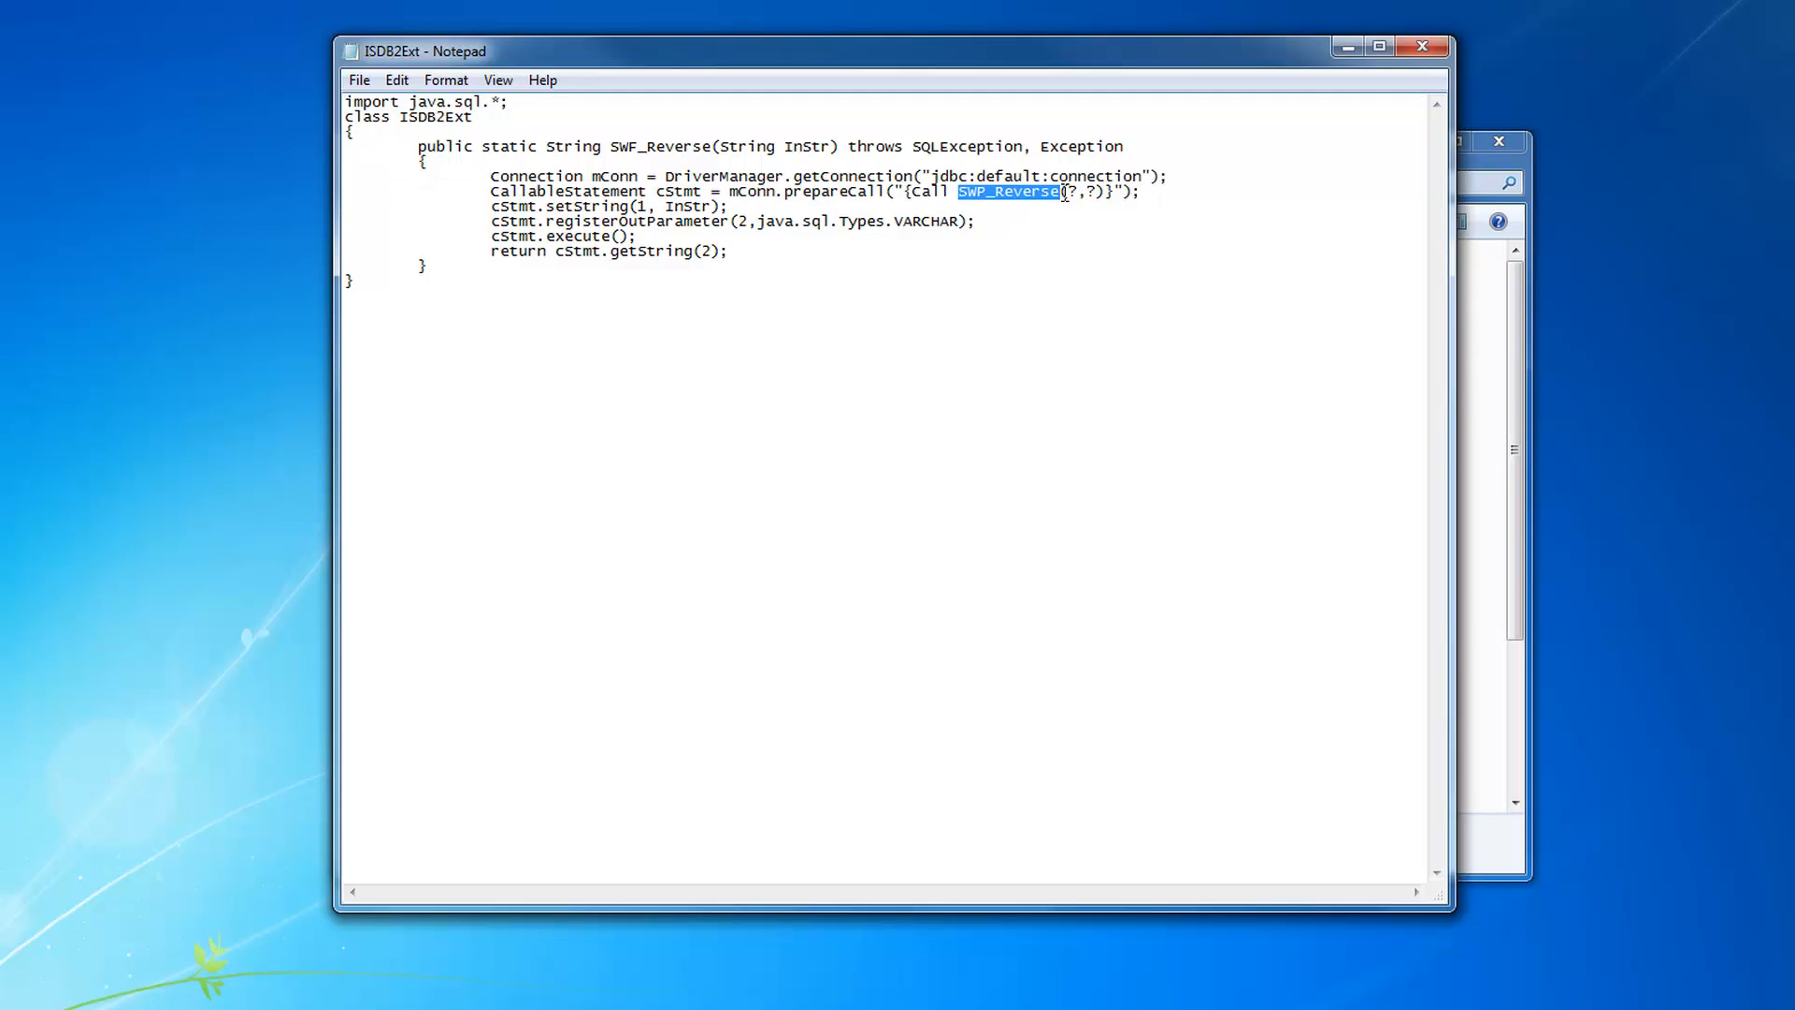
pyautogui.click(1078, 194)
pyautogui.moveTo(995, 192); pyautogui.dragTo(1059, 192)
pyautogui.click(1422, 48)
# - Open the swf_reverse SQL script and examine the CREATE FUNCTION statement with its external name reference to ISDB2Ext
pyautogui.scroll(-3, 805, 464)
pyautogui.doubleClick(617, 800)
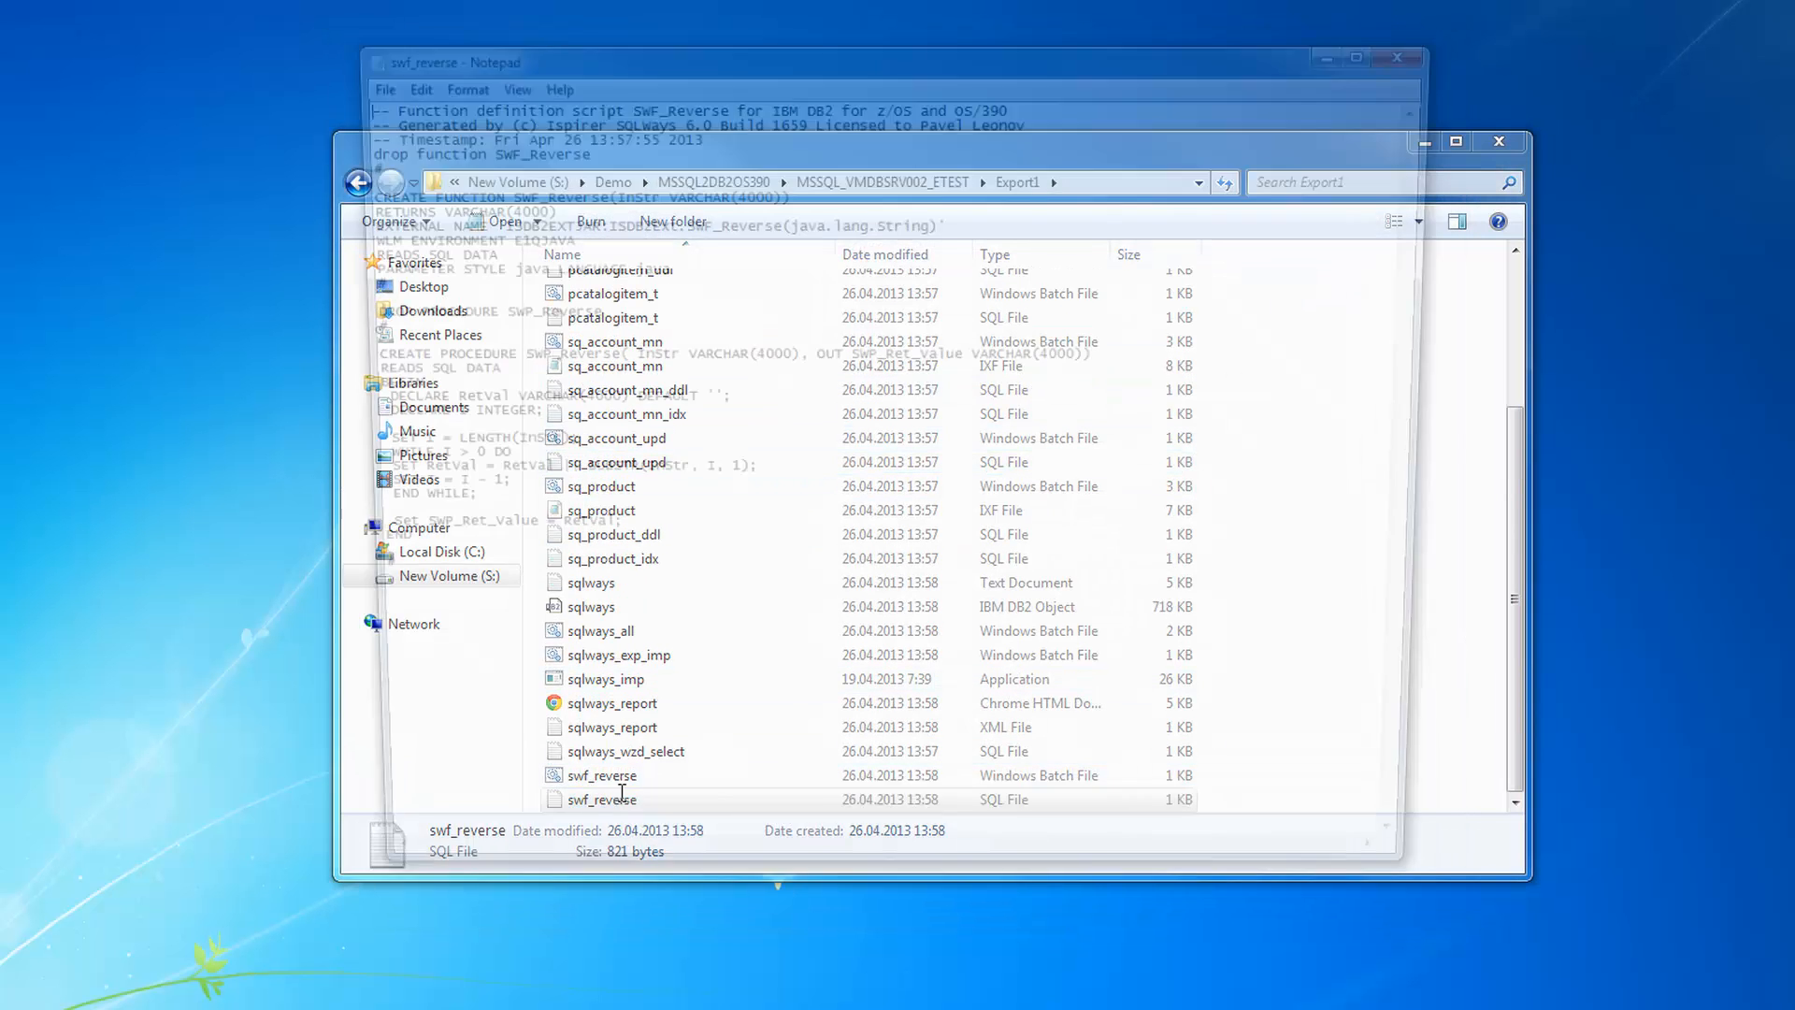
pyautogui.moveTo(373, 292); pyautogui.dragTo(329, 195)
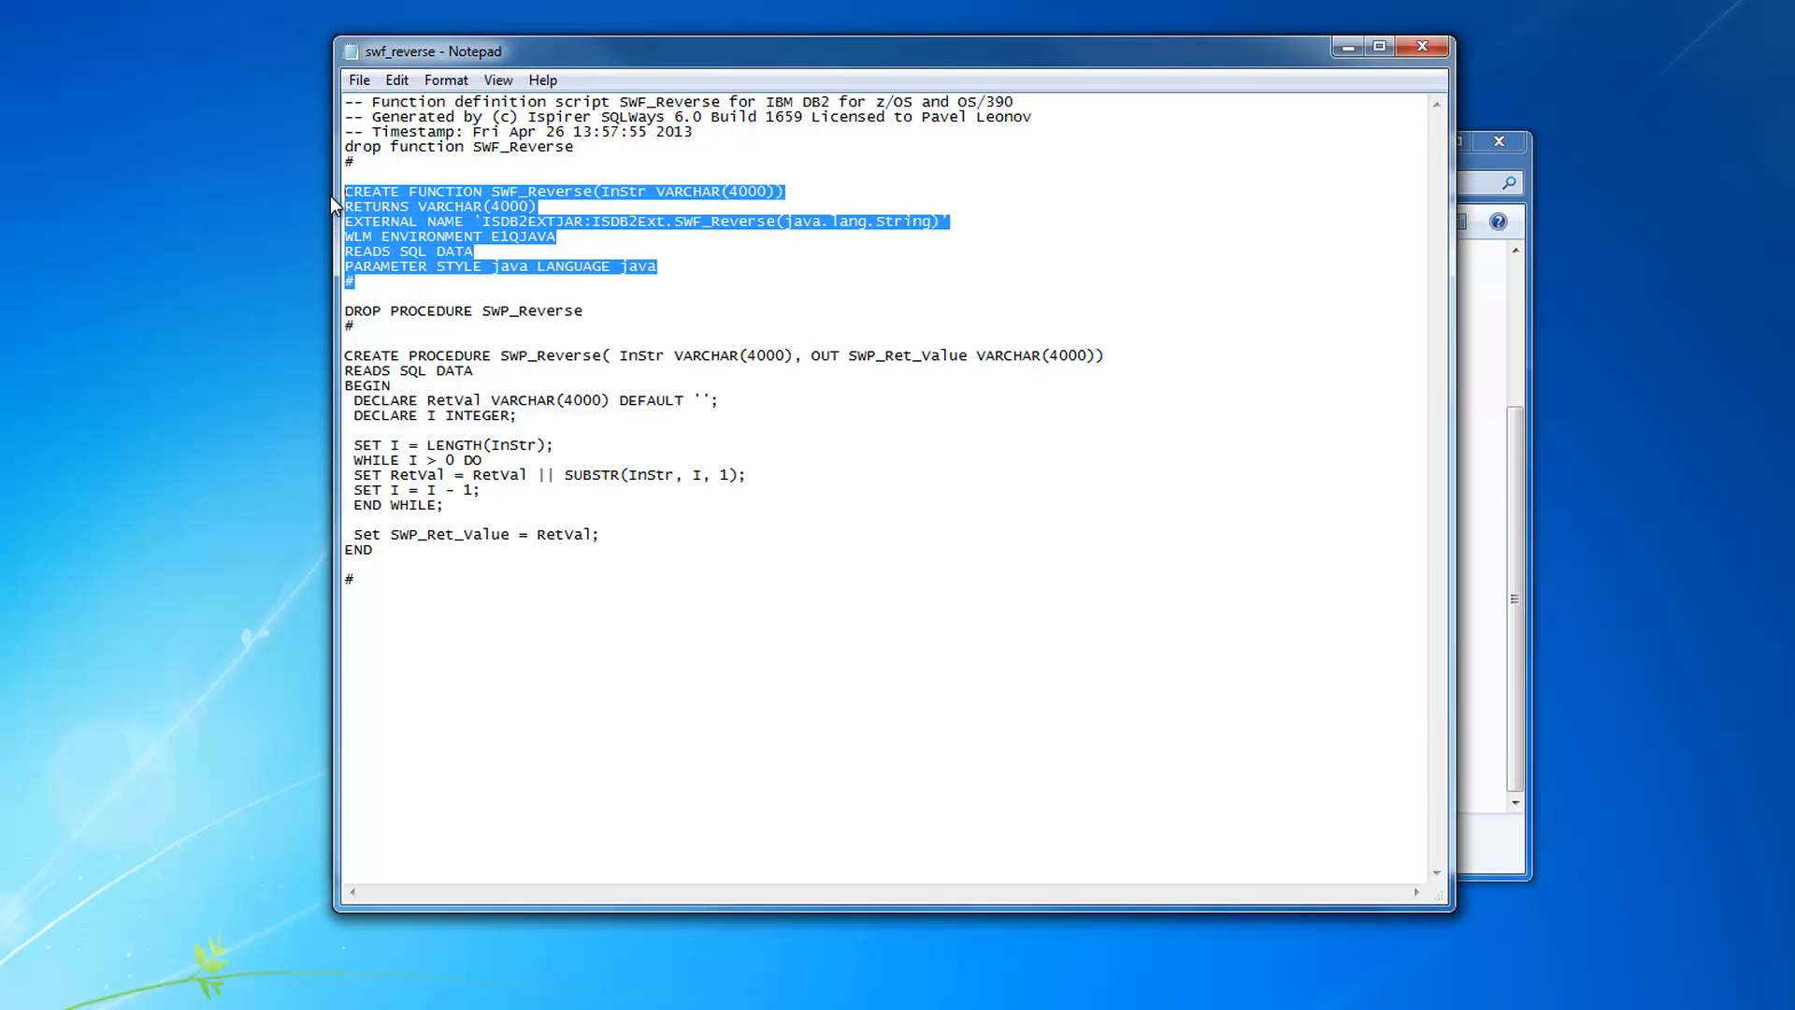
pyautogui.click(640, 228)
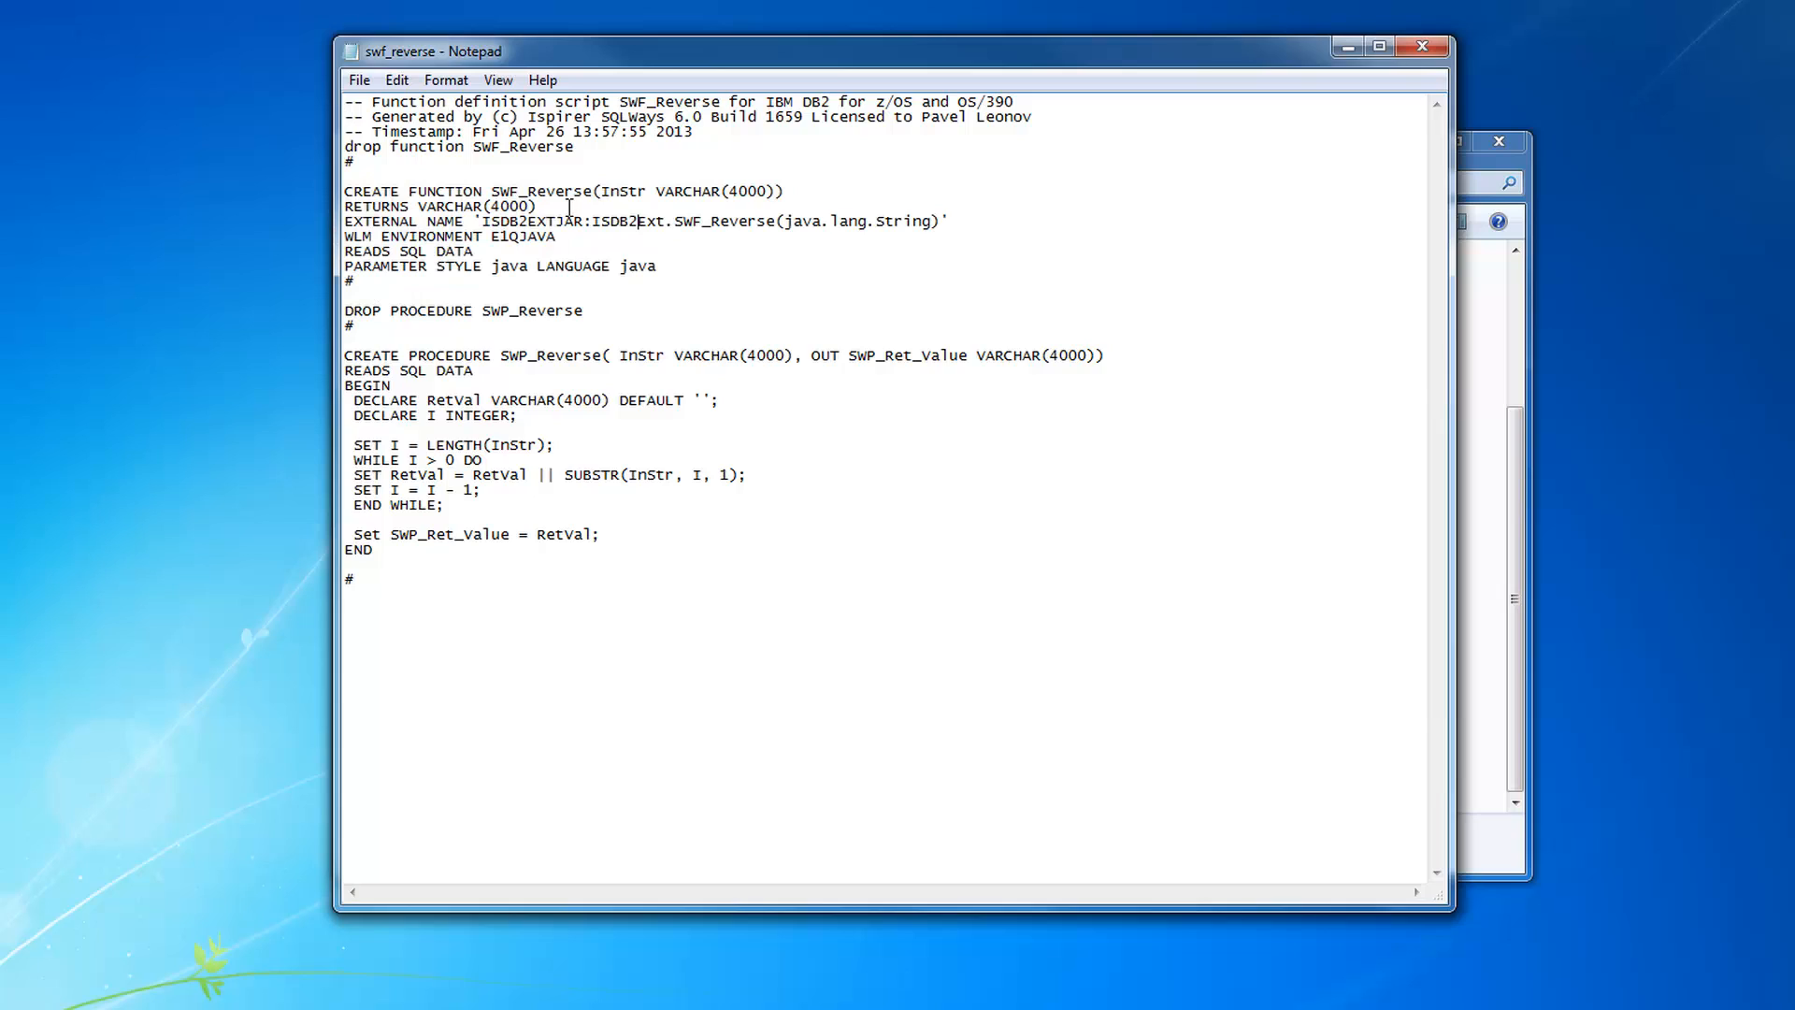
pyautogui.moveTo(584, 222); pyautogui.dragTo(730, 222)
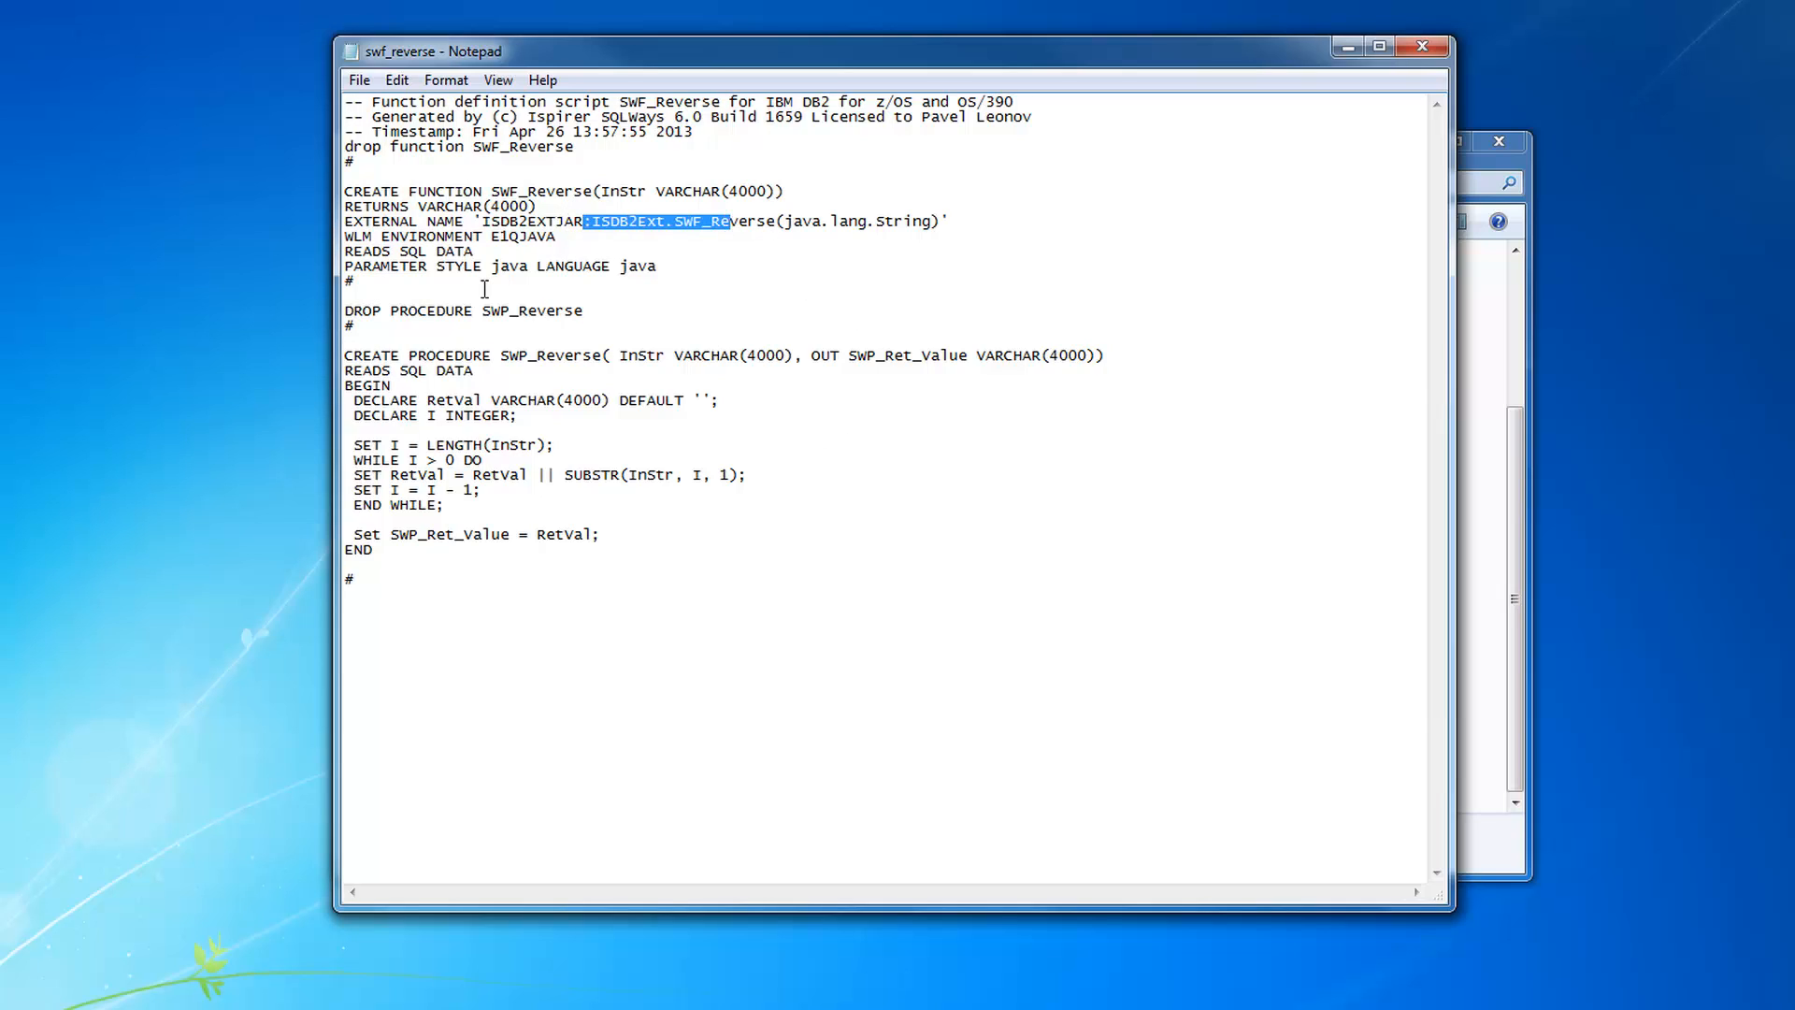
# - Examine the SWP_Reverse procedure and its string-reversing loop in the swf_reverse script, and close the script
pyautogui.moveTo(420, 564); pyautogui.dragTo(344, 355)
pyautogui.click(670, 477)
pyautogui.moveTo(471, 512); pyautogui.dragTo(351, 400)
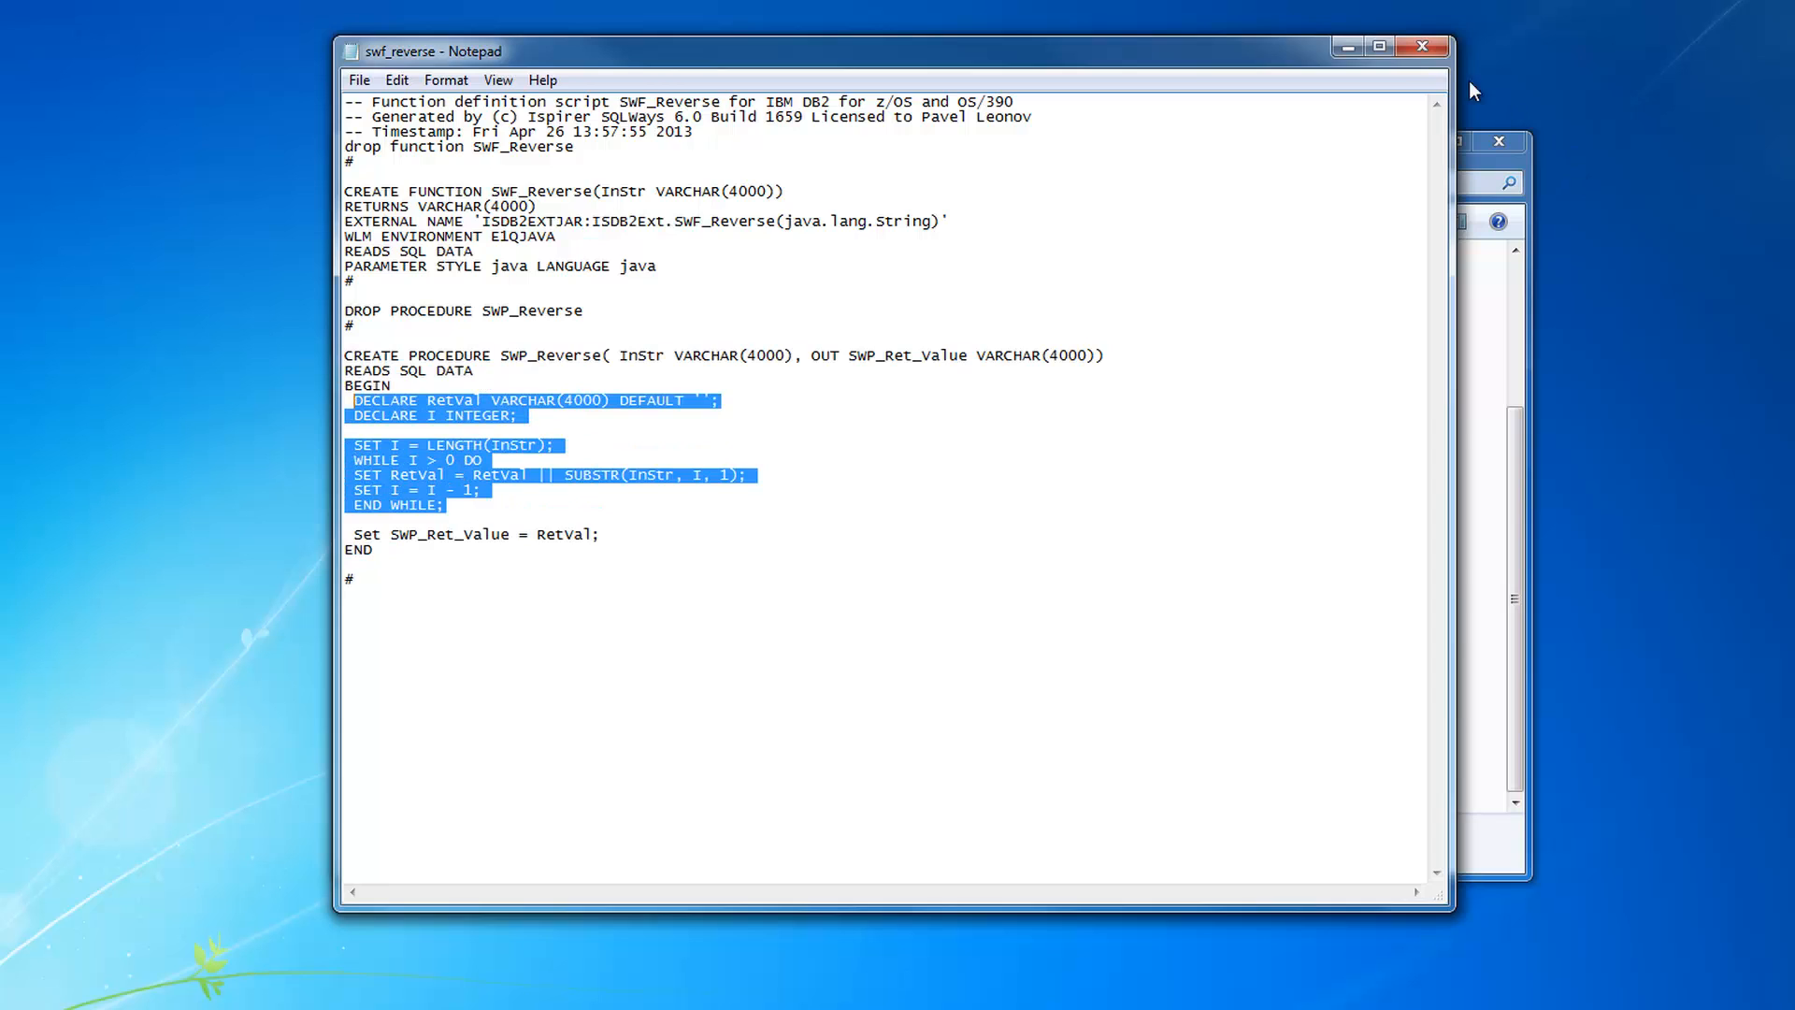
pyautogui.click(1422, 45)
# - View the pcatalogitem_ddl table script and the exported data in the pcatalogitem IXF file
pyautogui.scroll(5, 799, 444)
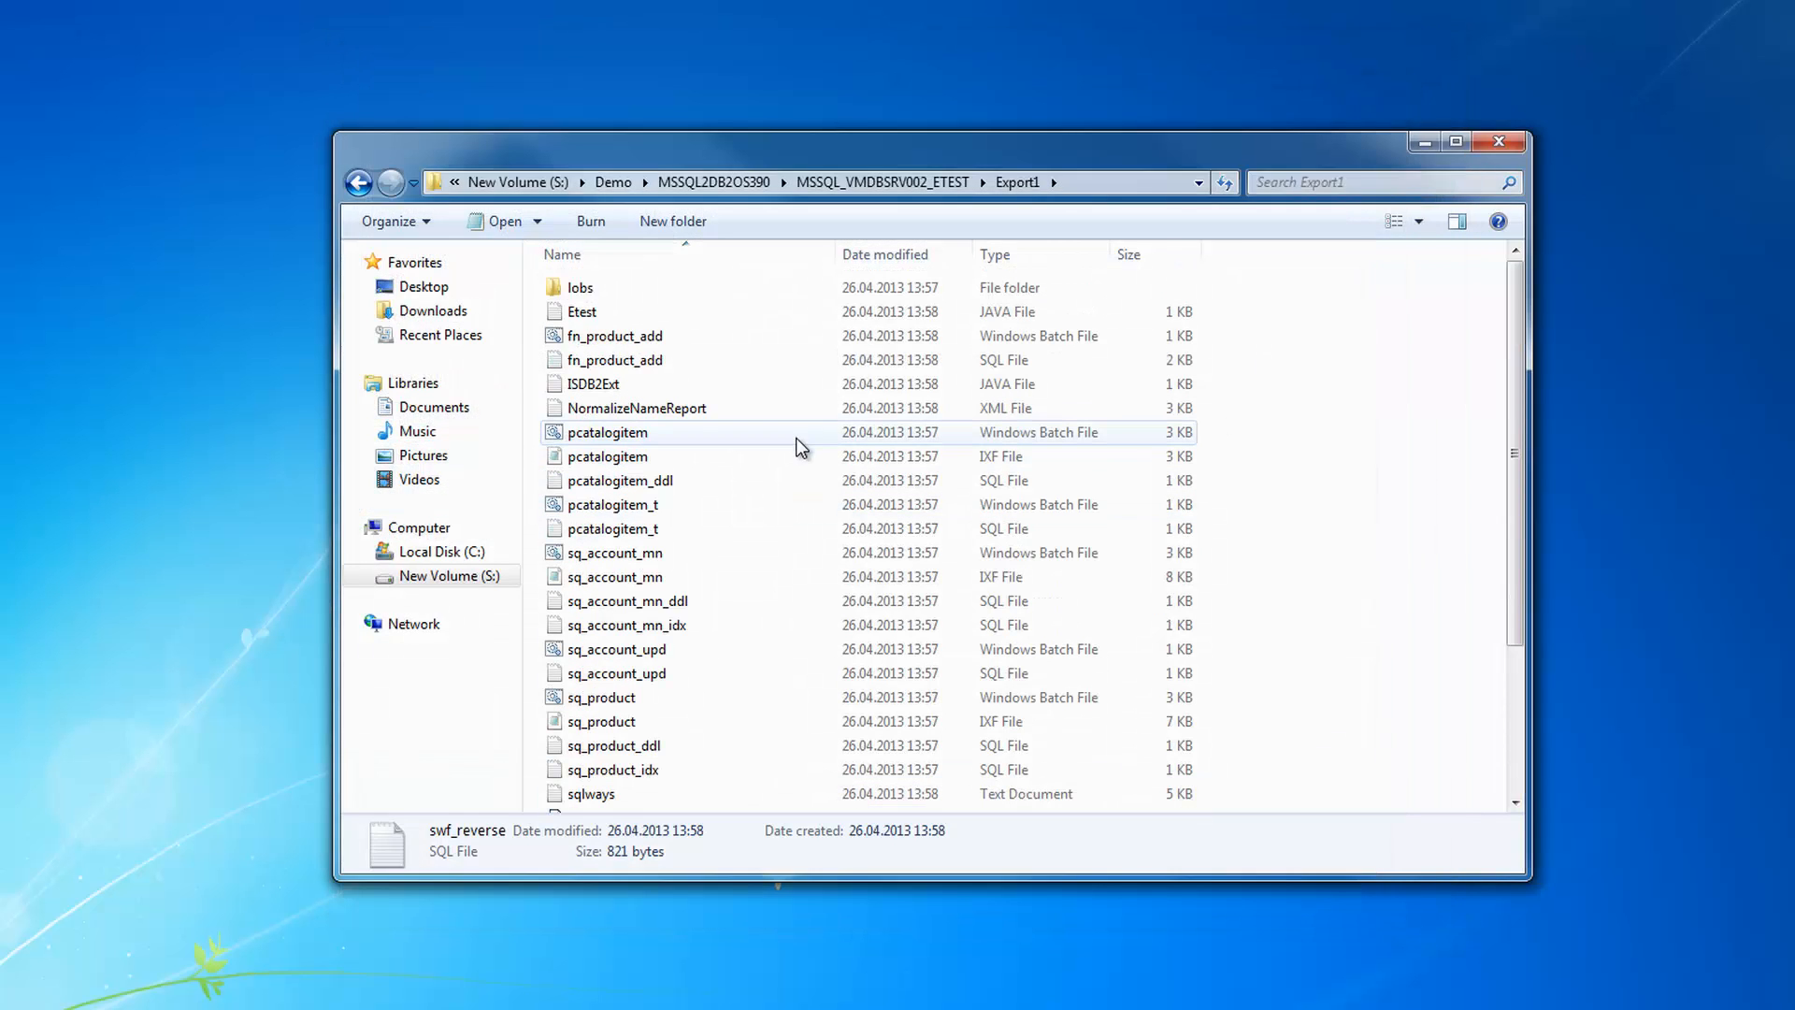
pyautogui.click(669, 481)
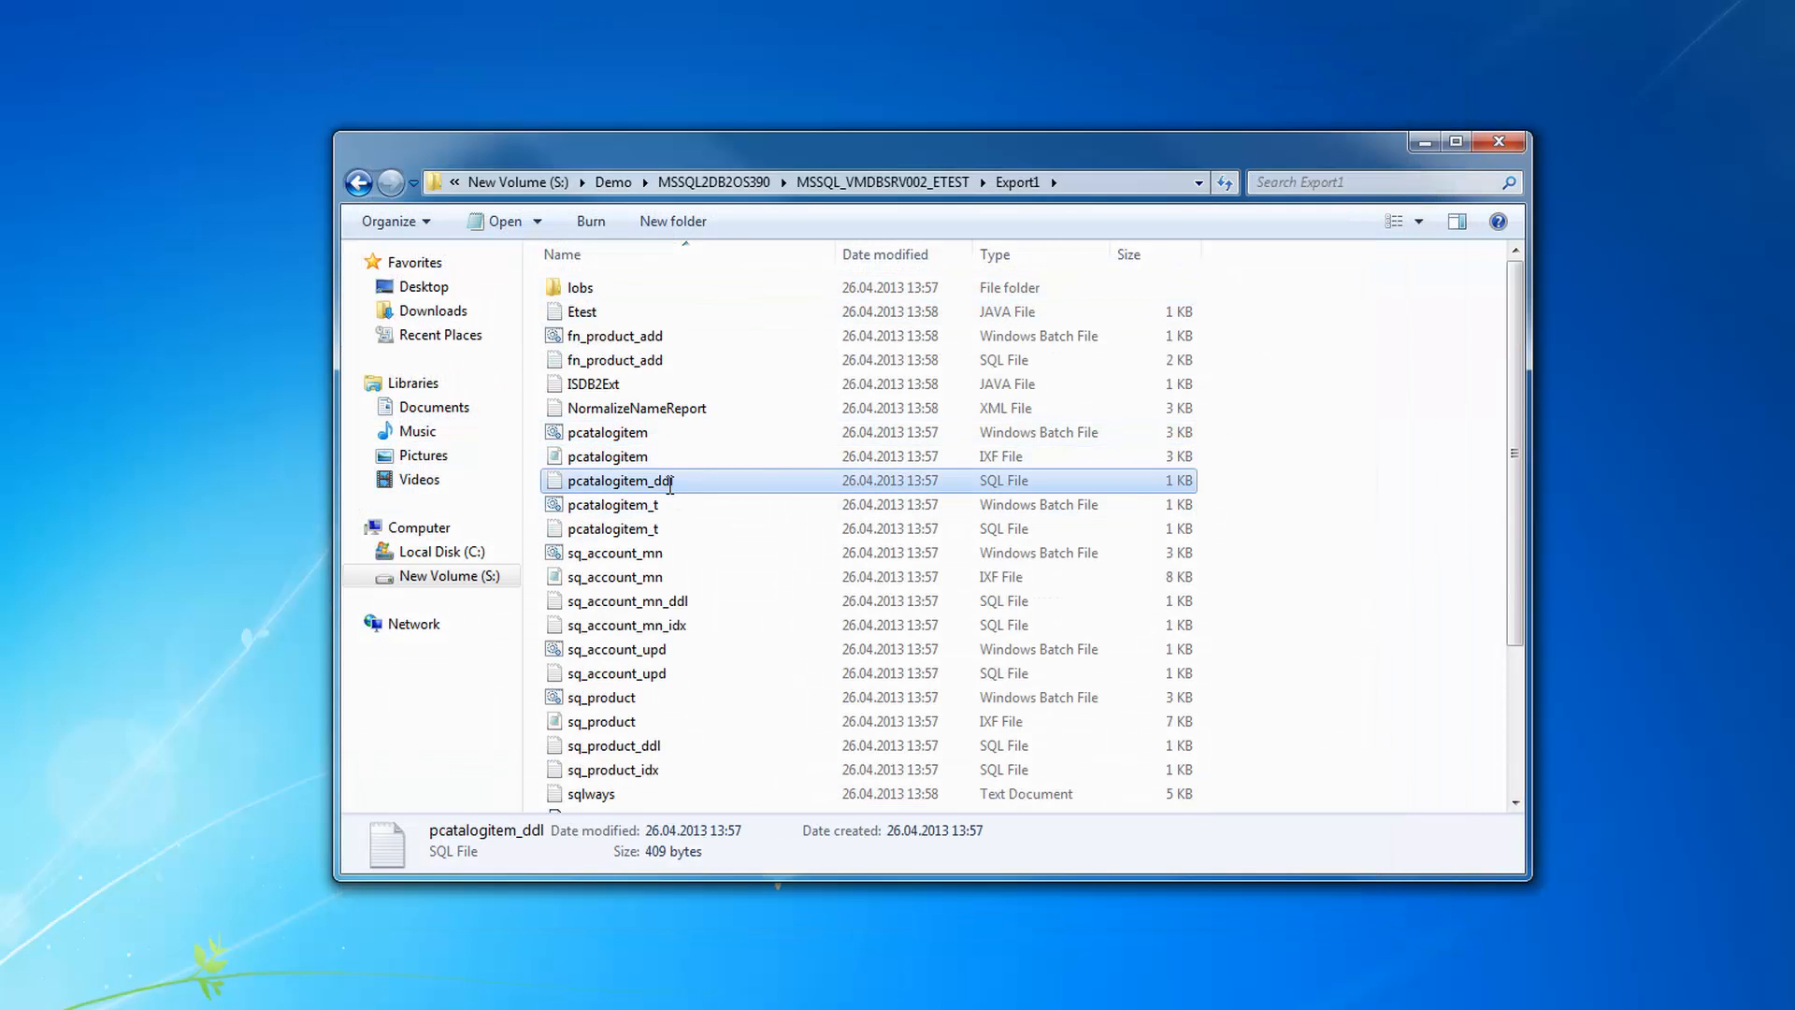
pyautogui.doubleClick(670, 481)
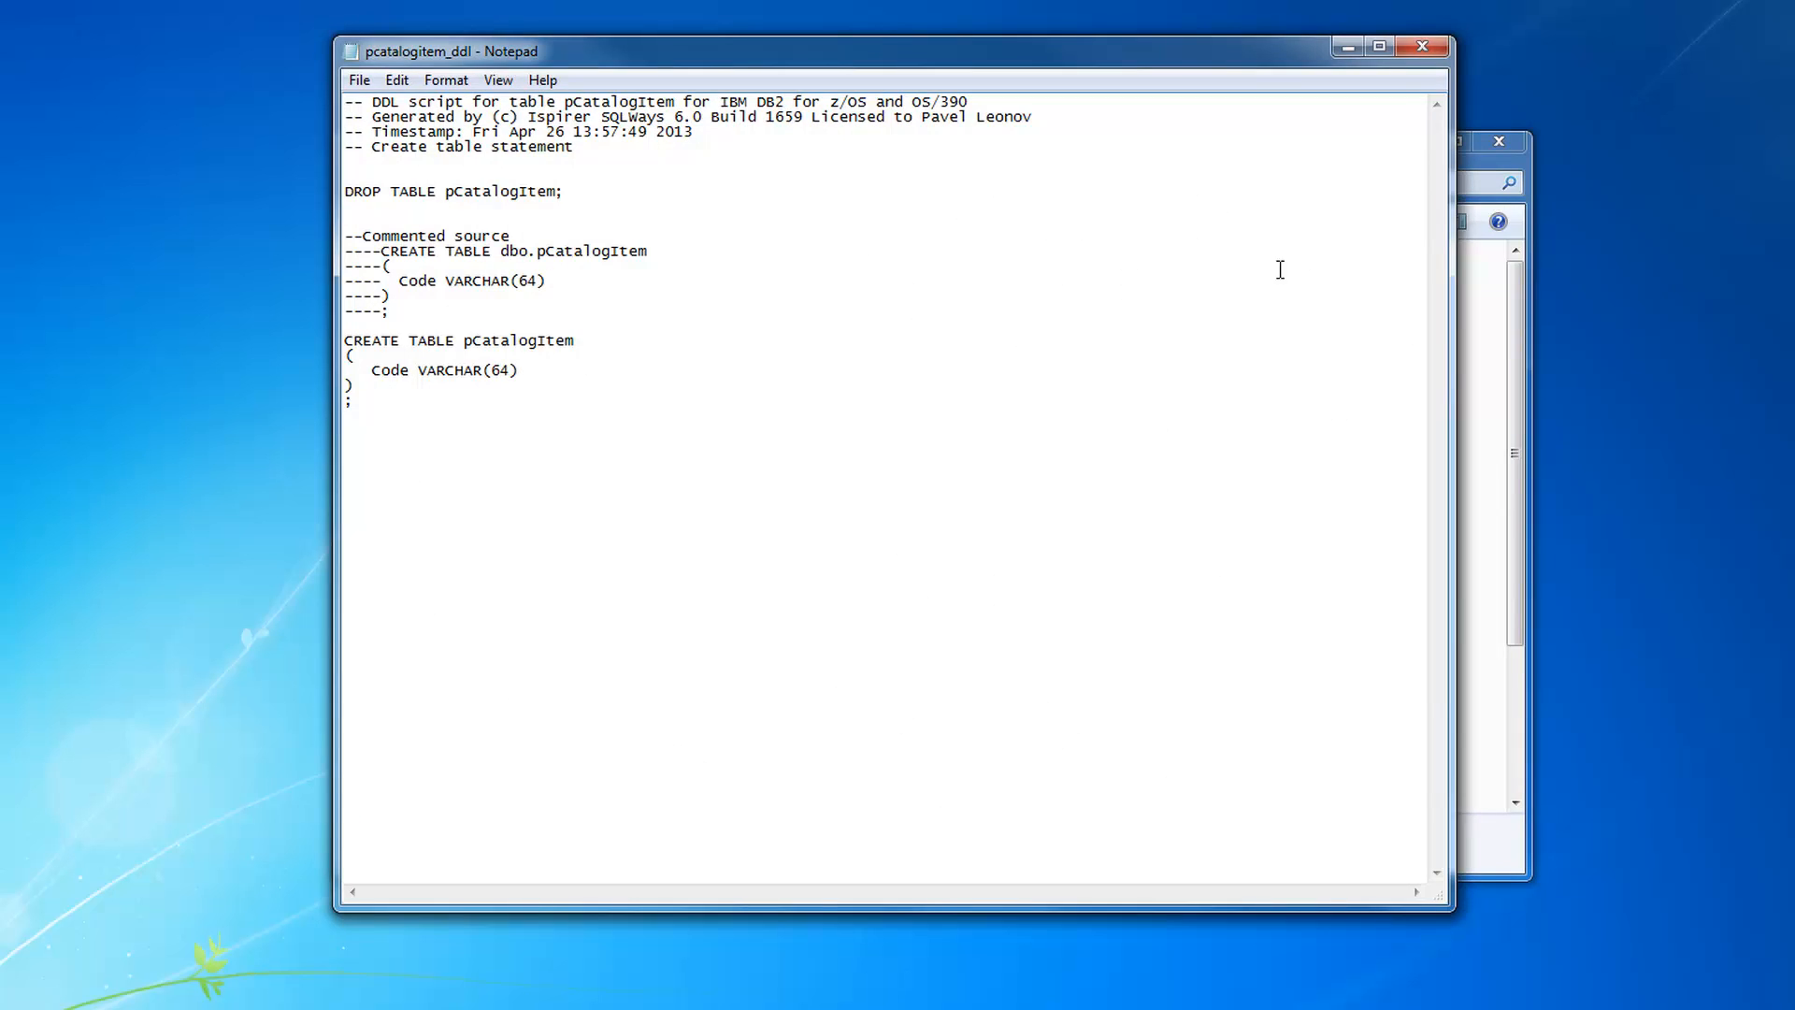
pyautogui.click(1422, 46)
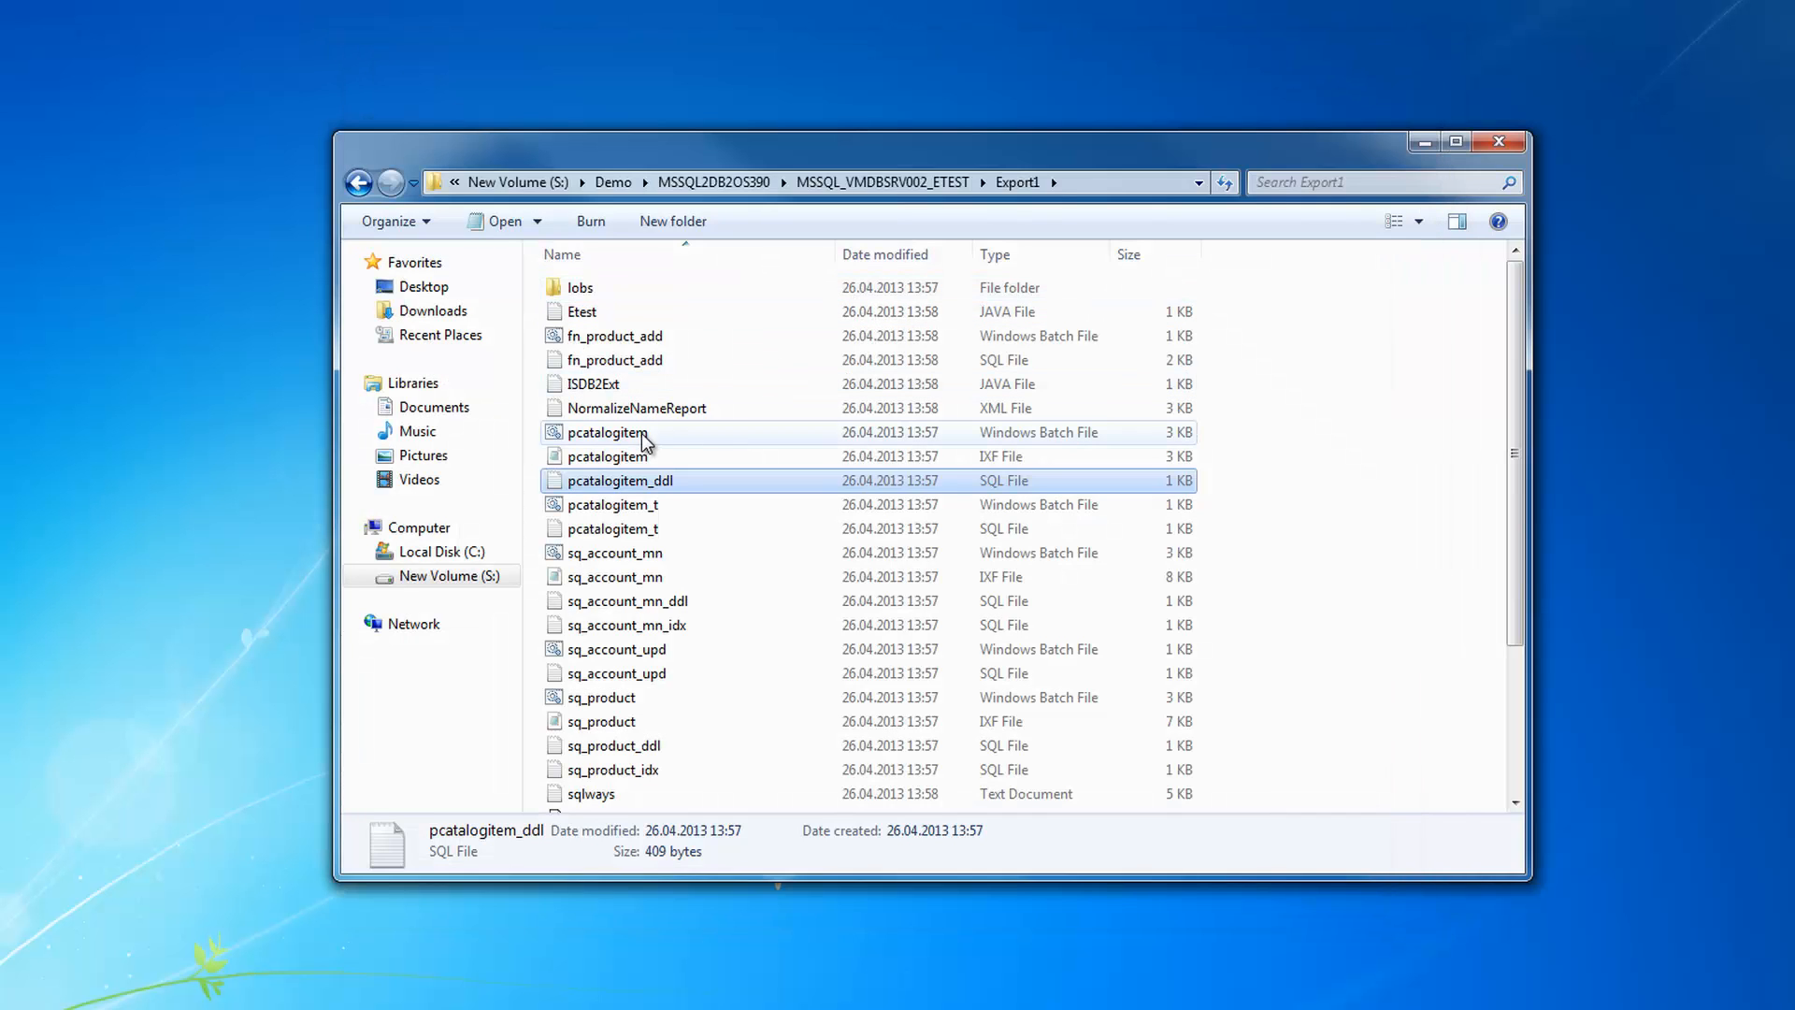
pyautogui.doubleClick(640, 458)
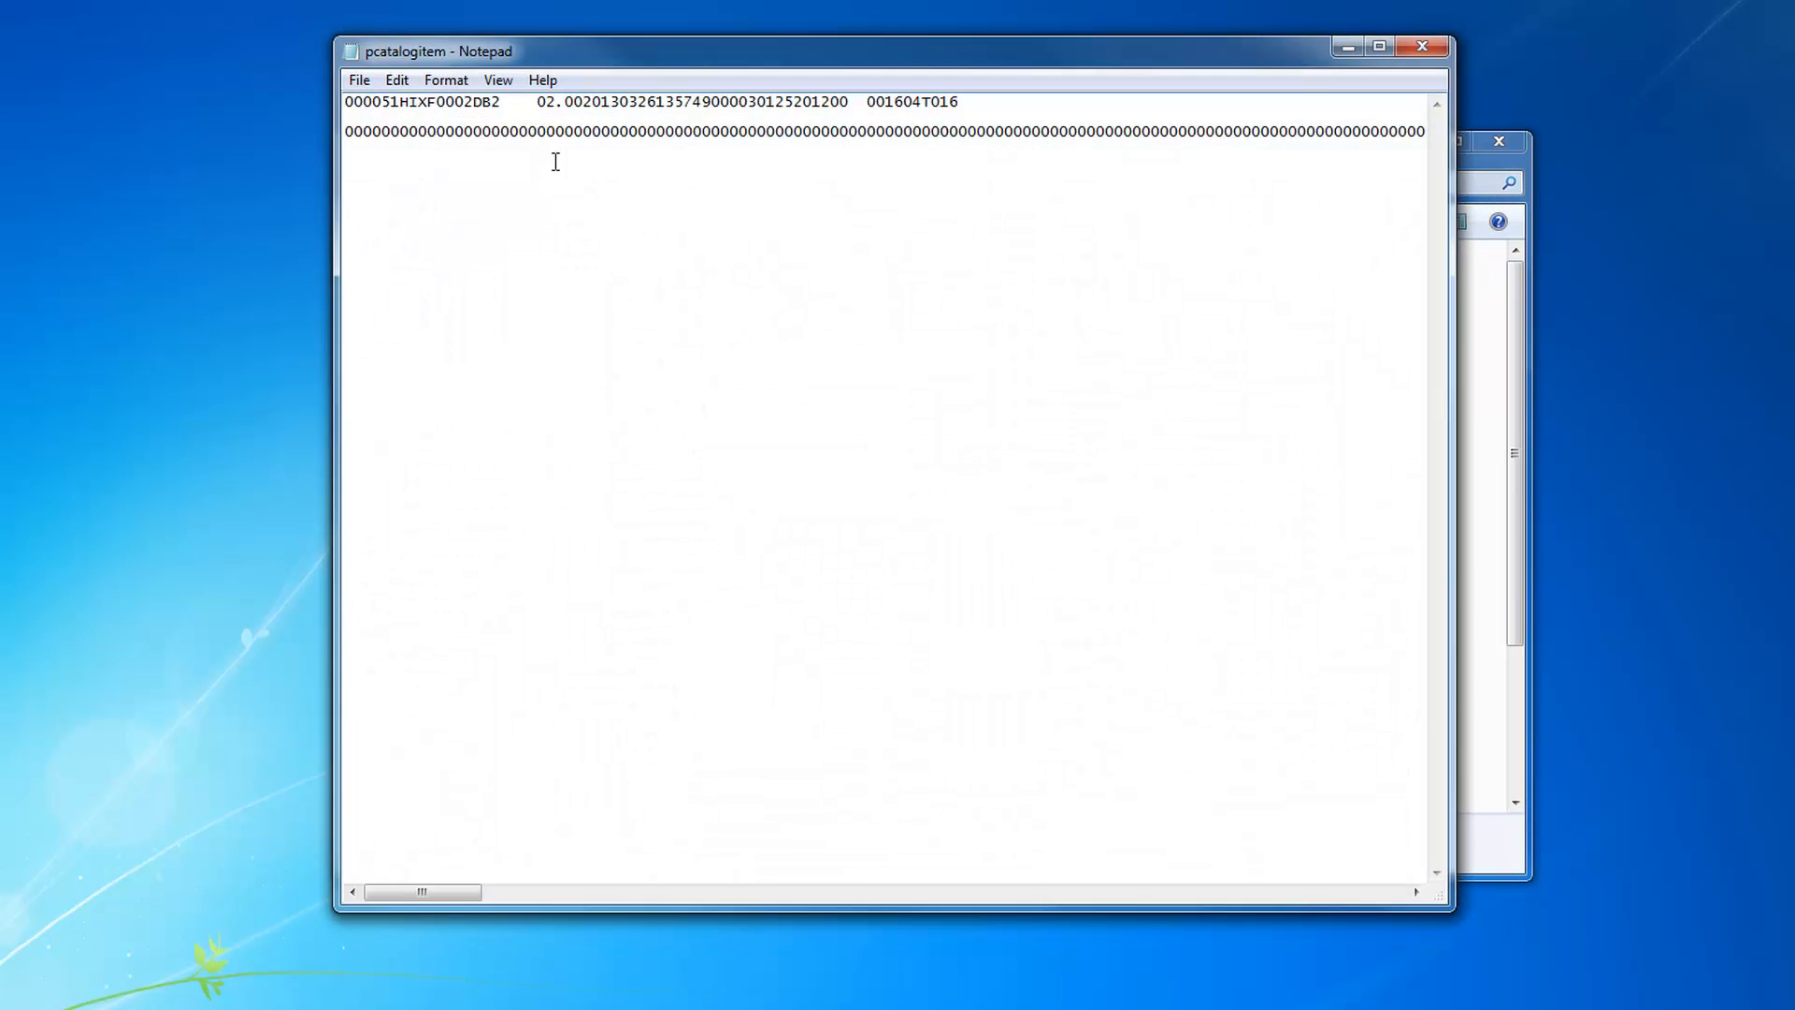
pyautogui.moveTo(406, 895); pyautogui.dragTo(1320, 888)
pyautogui.click(1426, 57)
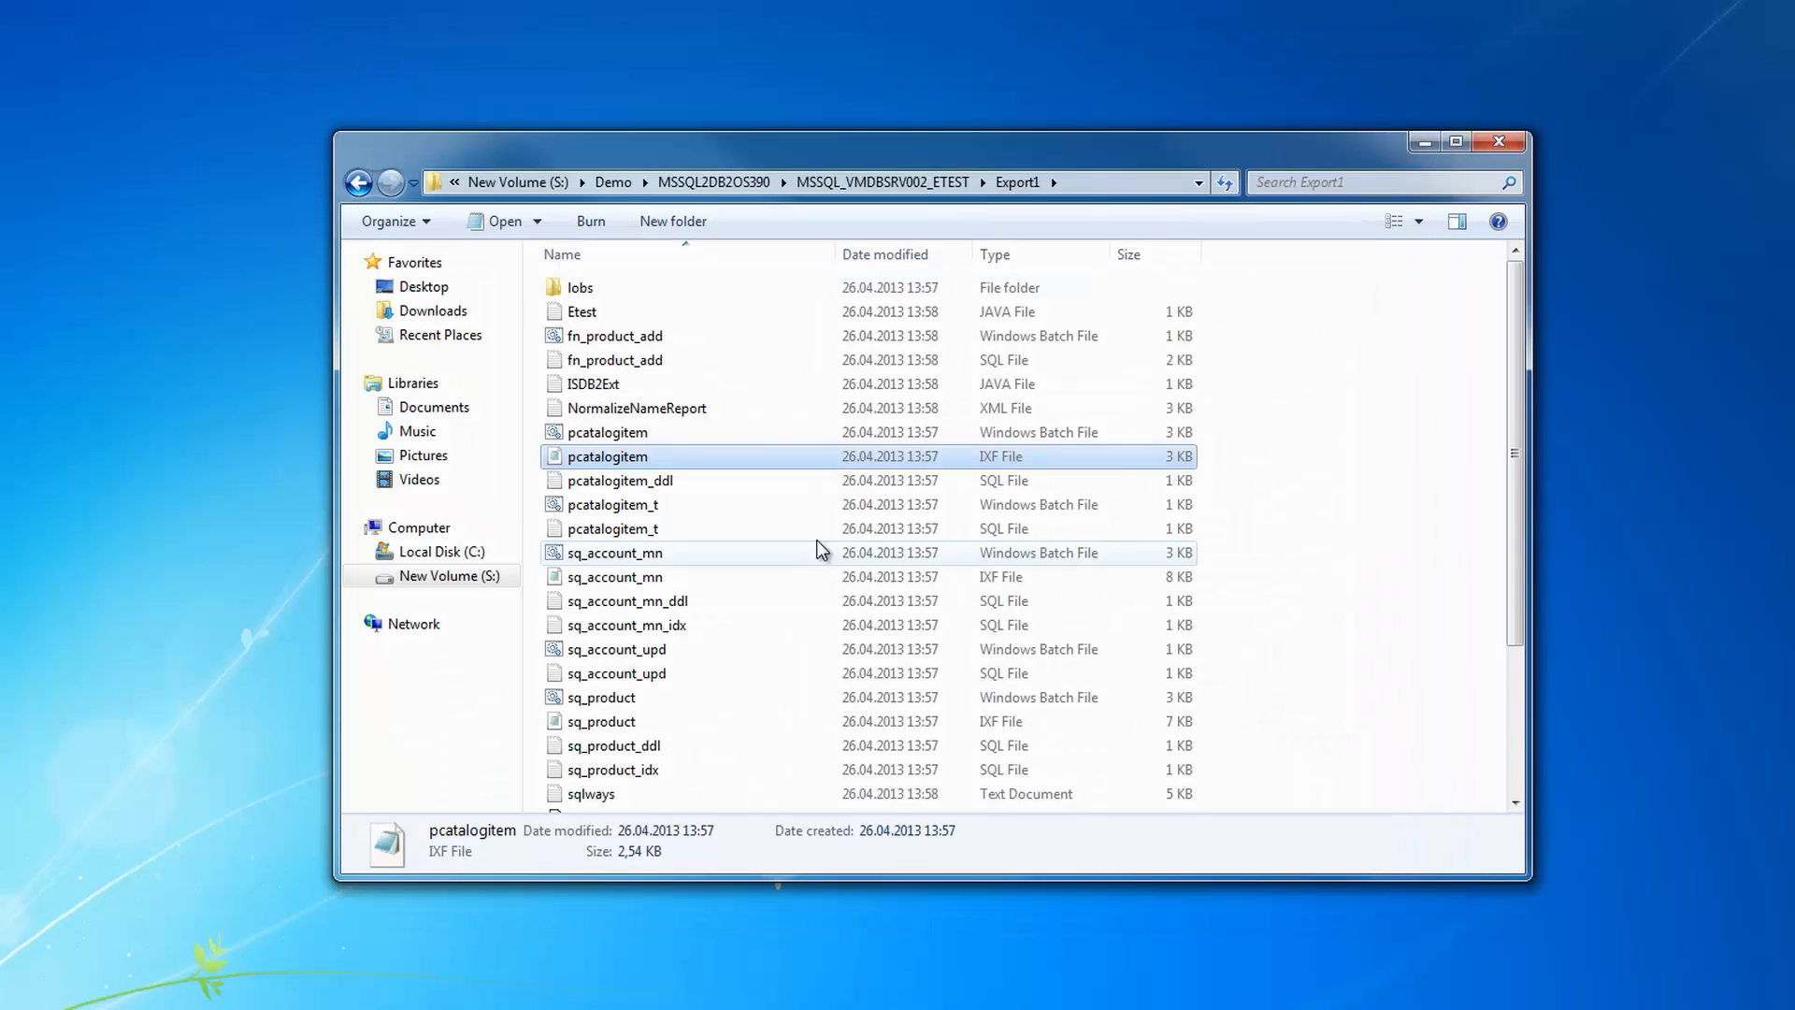
# - Open the pcatalogitem batch file for editing and examine its table creation and DB2 import commands
pyautogui.rightClick(630, 434)
pyautogui.click(682, 473)
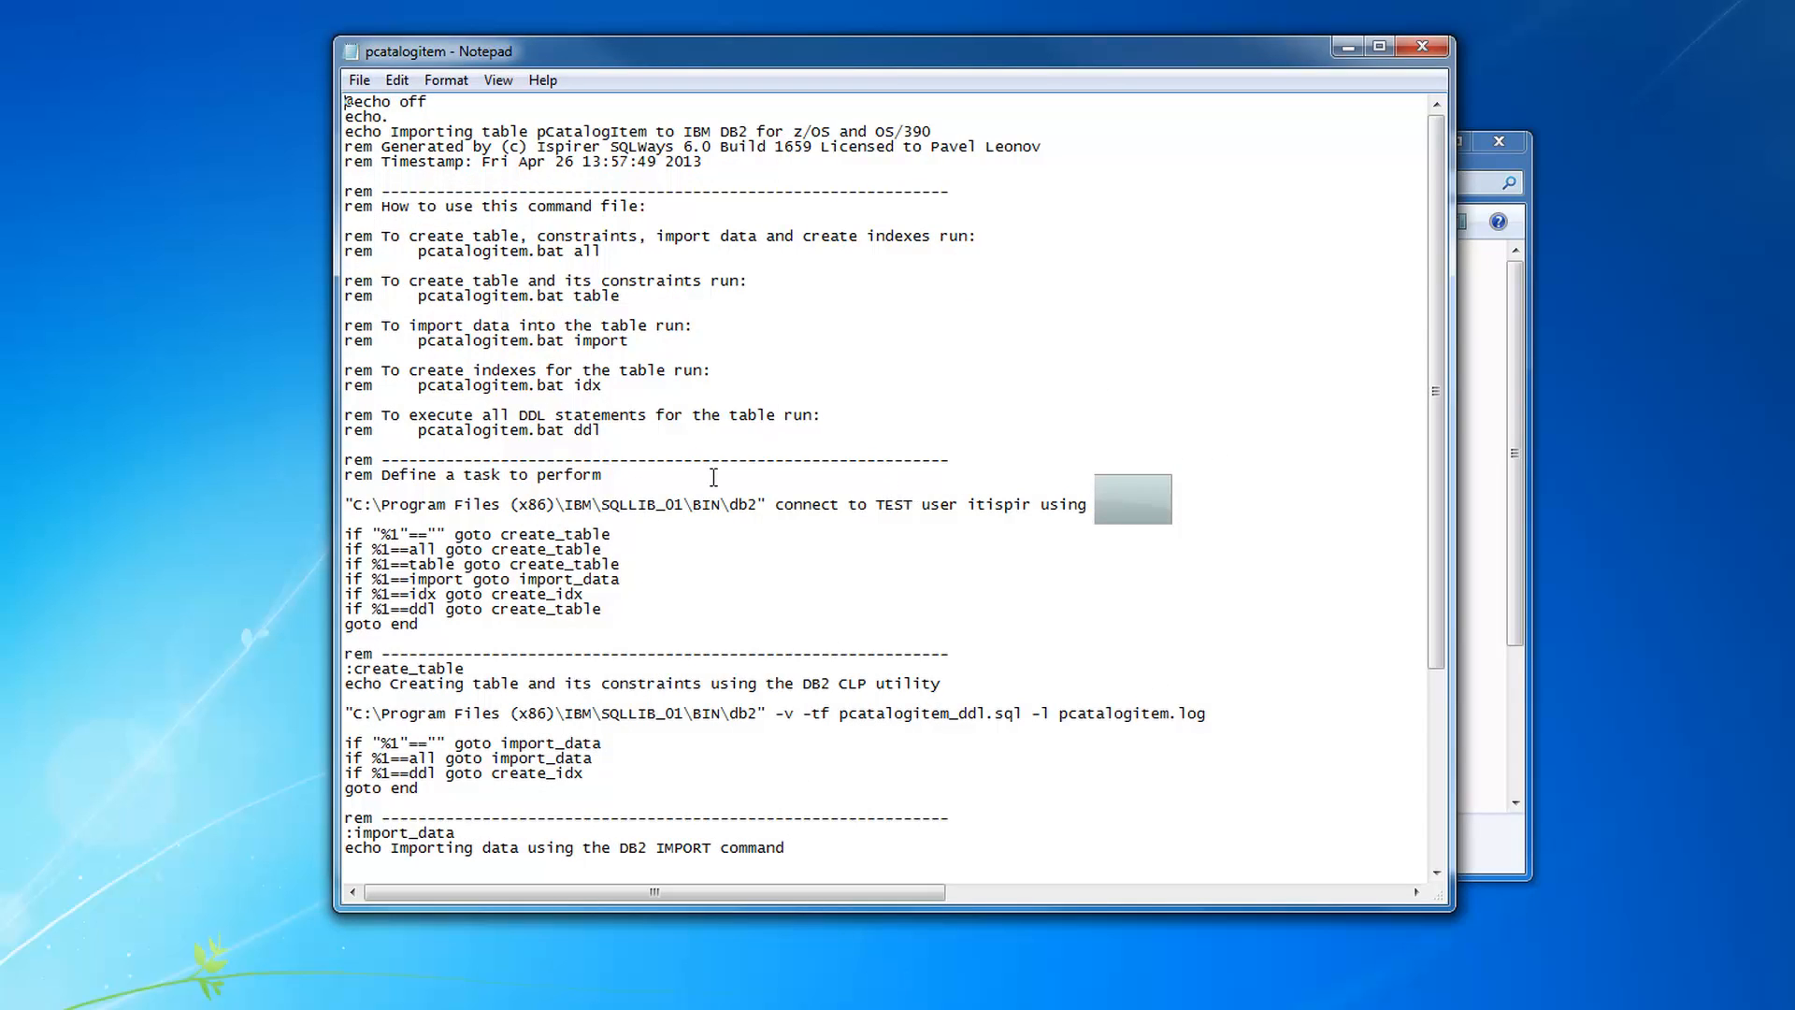
pyautogui.scroll(-2, 897, 493)
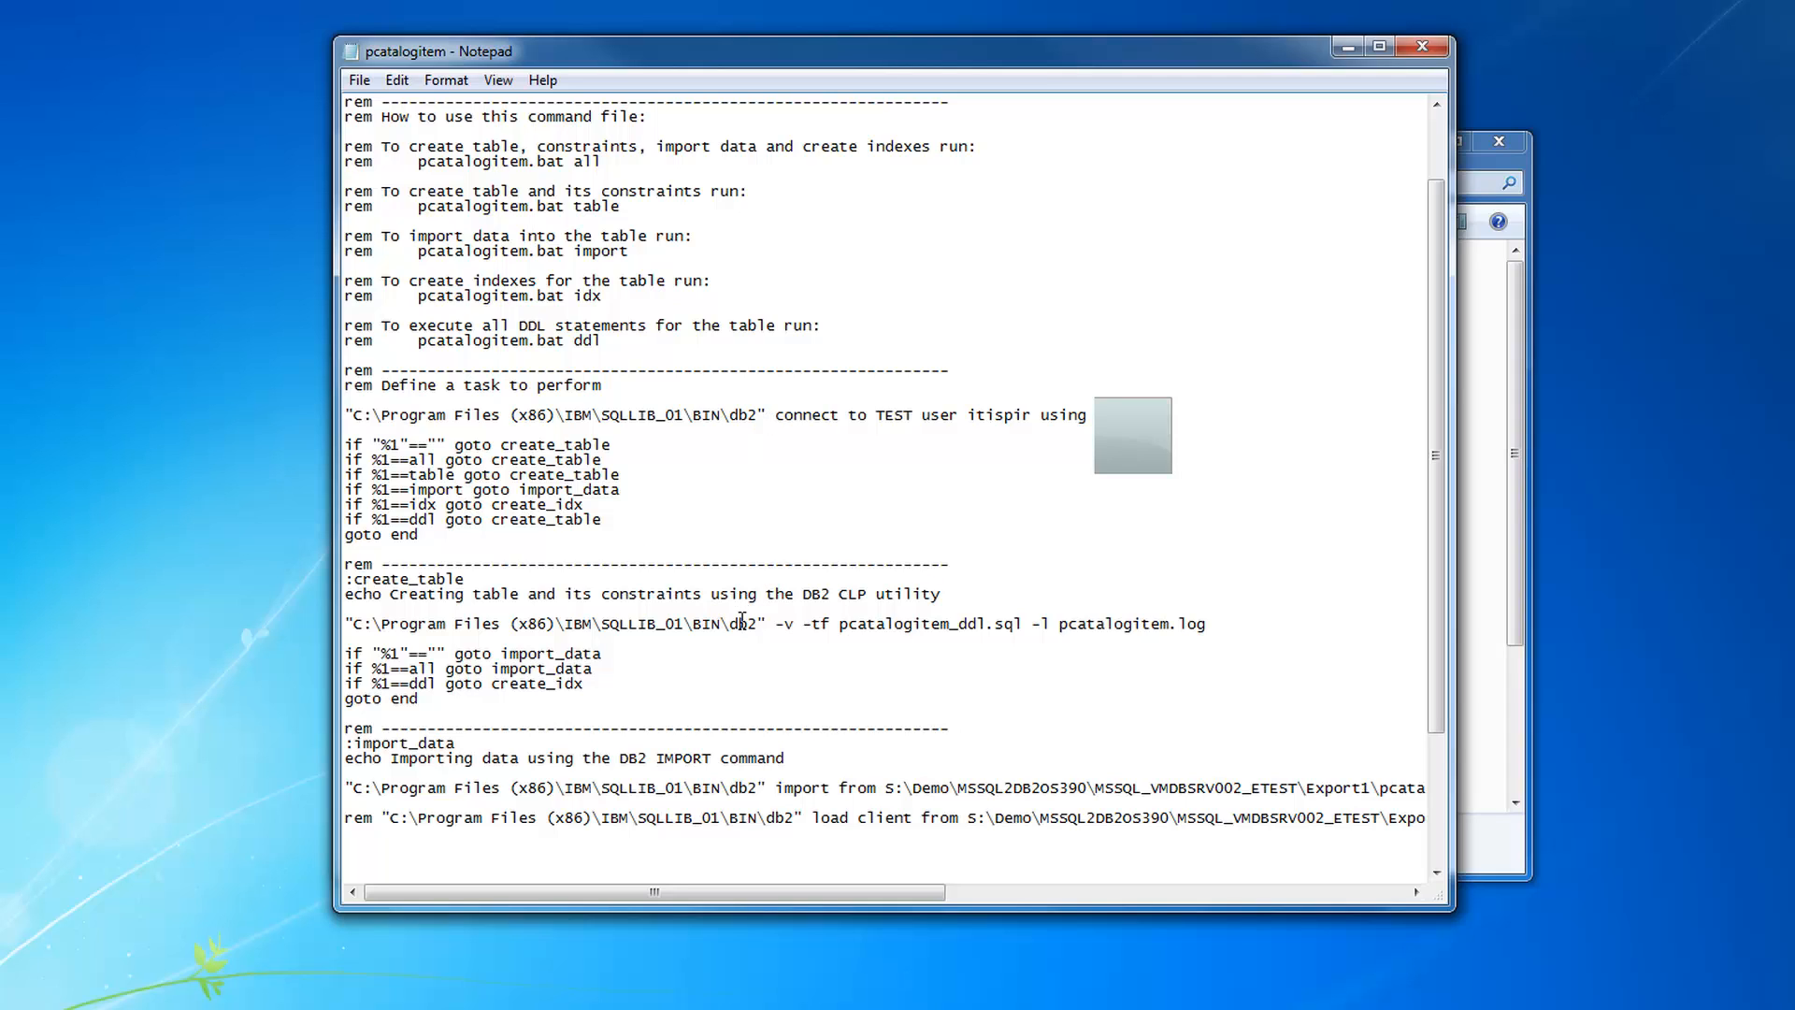
pyautogui.doubleClick(889, 624)
pyautogui.click(775, 789)
pyautogui.moveTo(882, 788); pyautogui.dragTo(1153, 805)
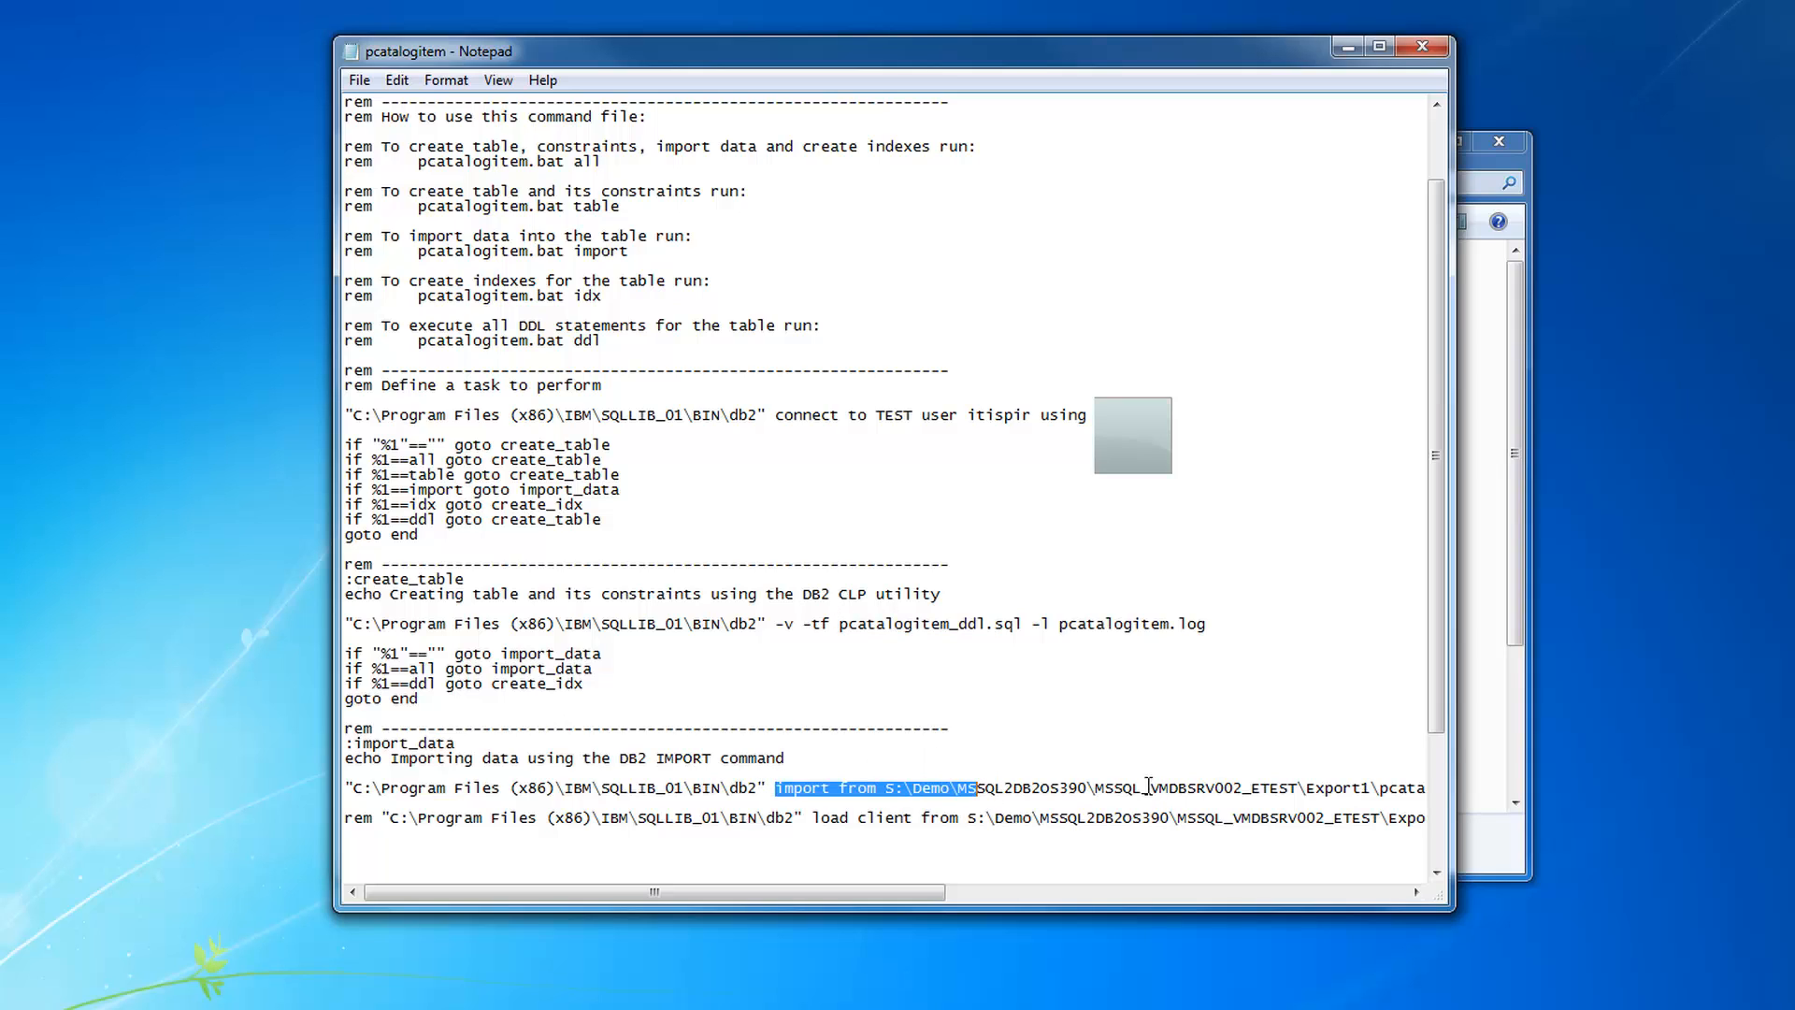
pyautogui.click(1418, 49)
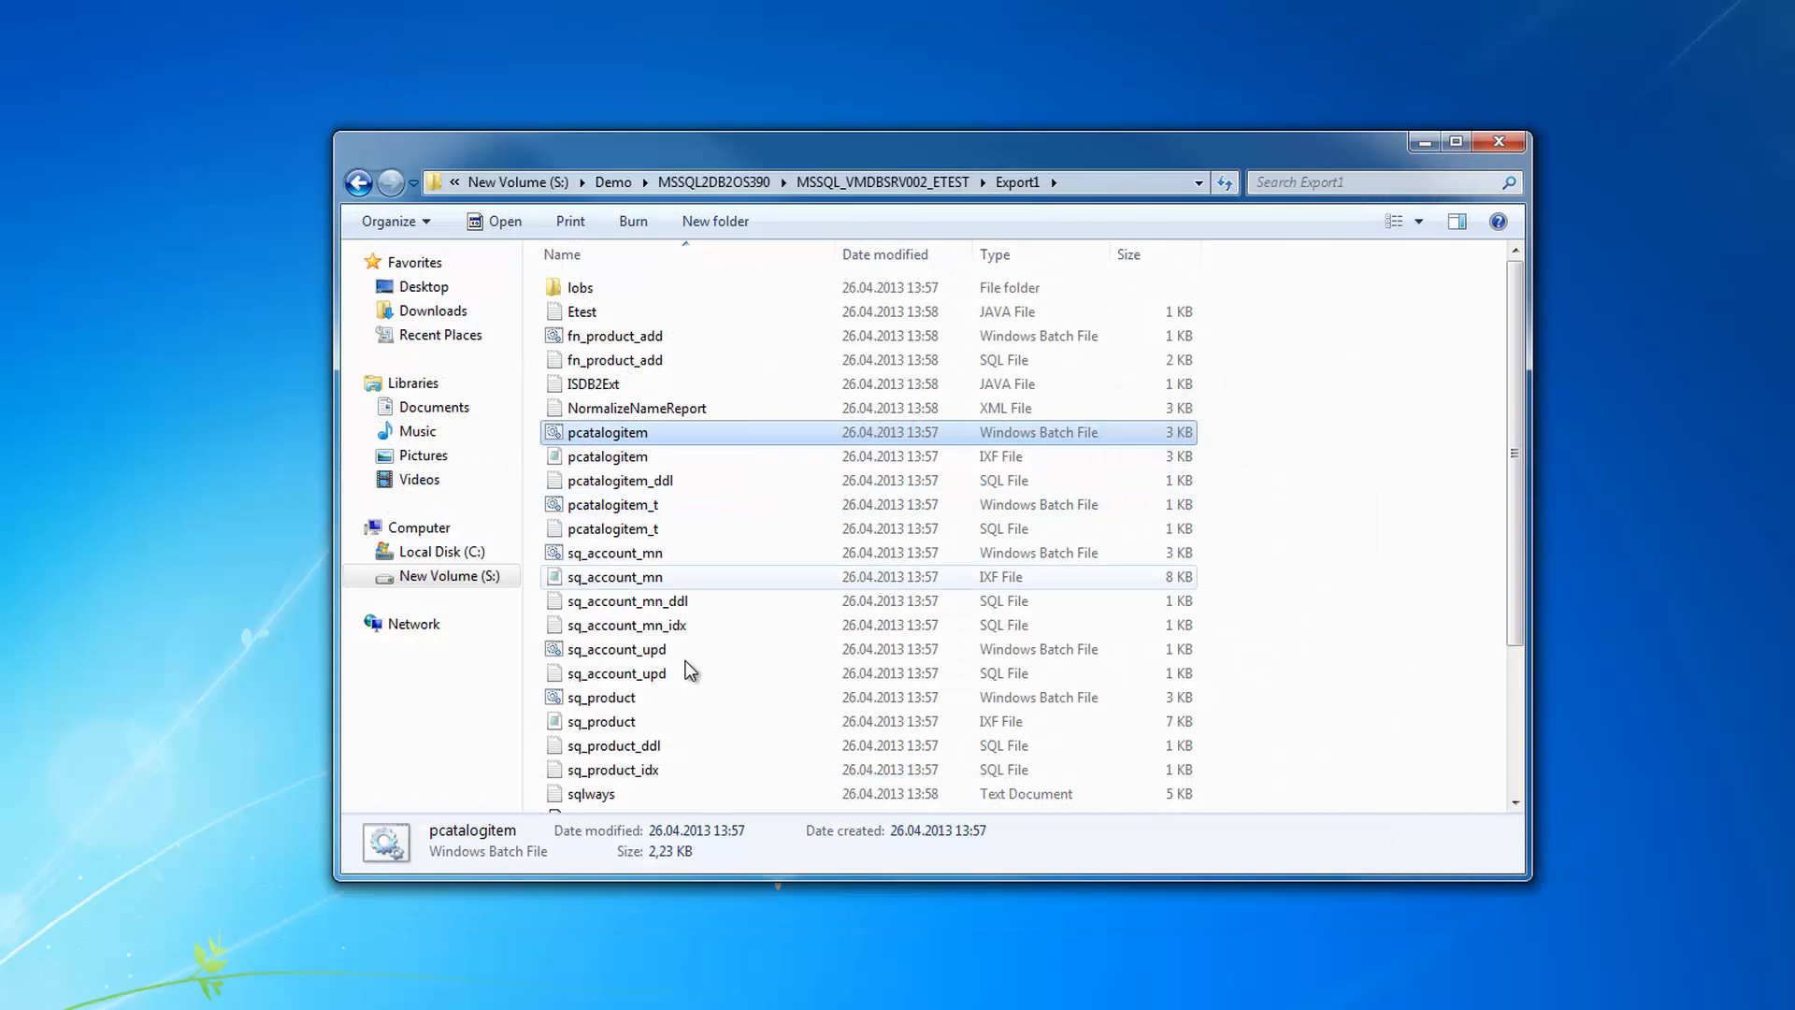
# - View the pcatalogitem_t view script, and compare the commented source with the converted procedure in the sq_account_upd SQL script
pyautogui.doubleClick(631, 530)
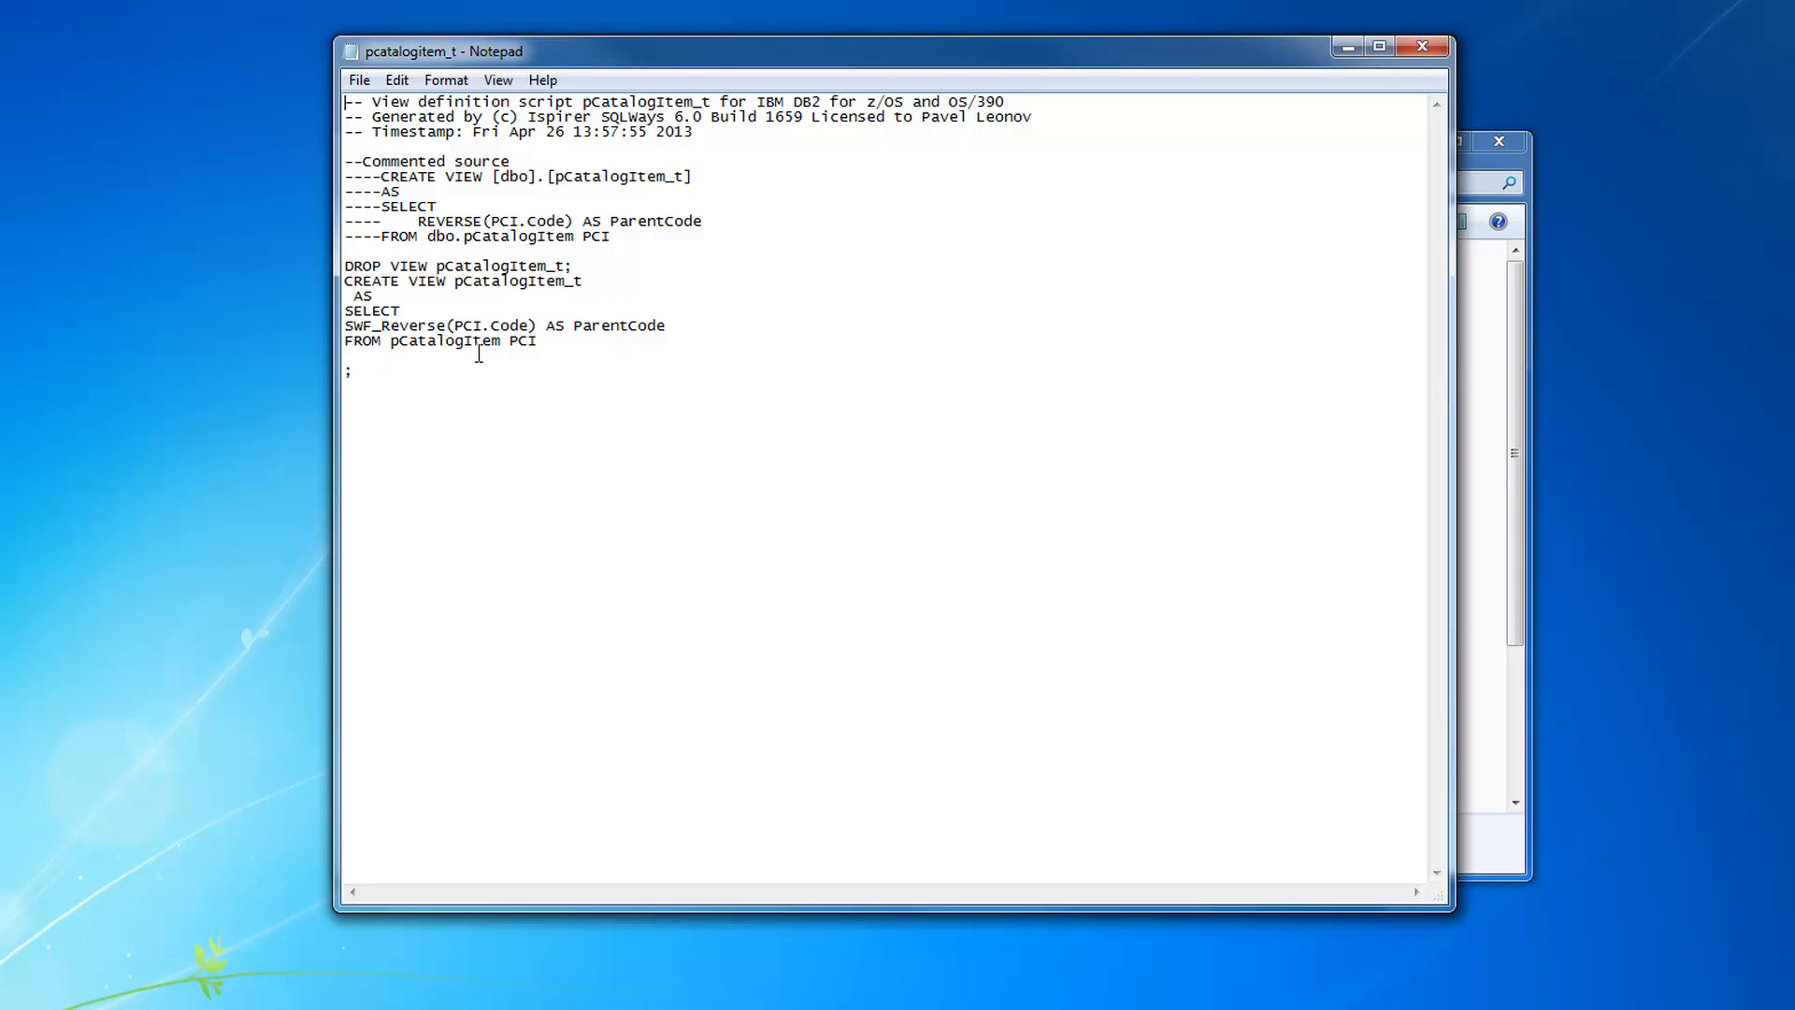
pyautogui.click(1422, 47)
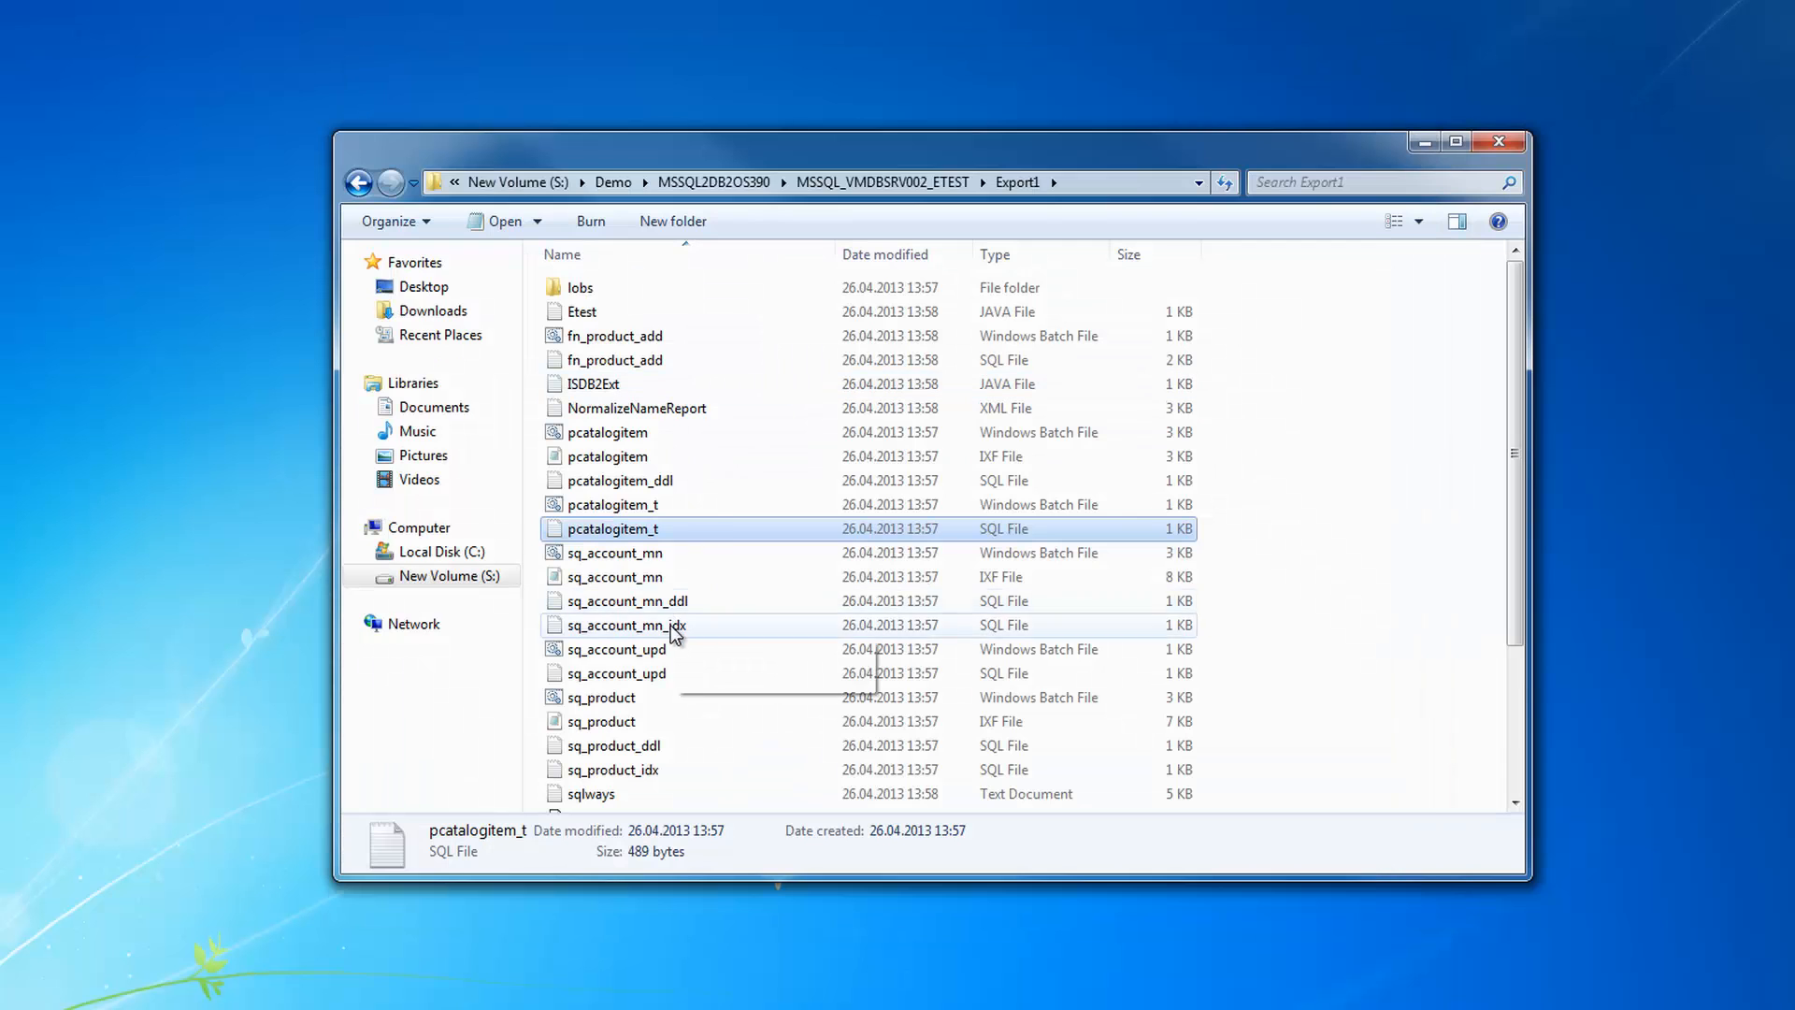
pyautogui.doubleClick(616, 679)
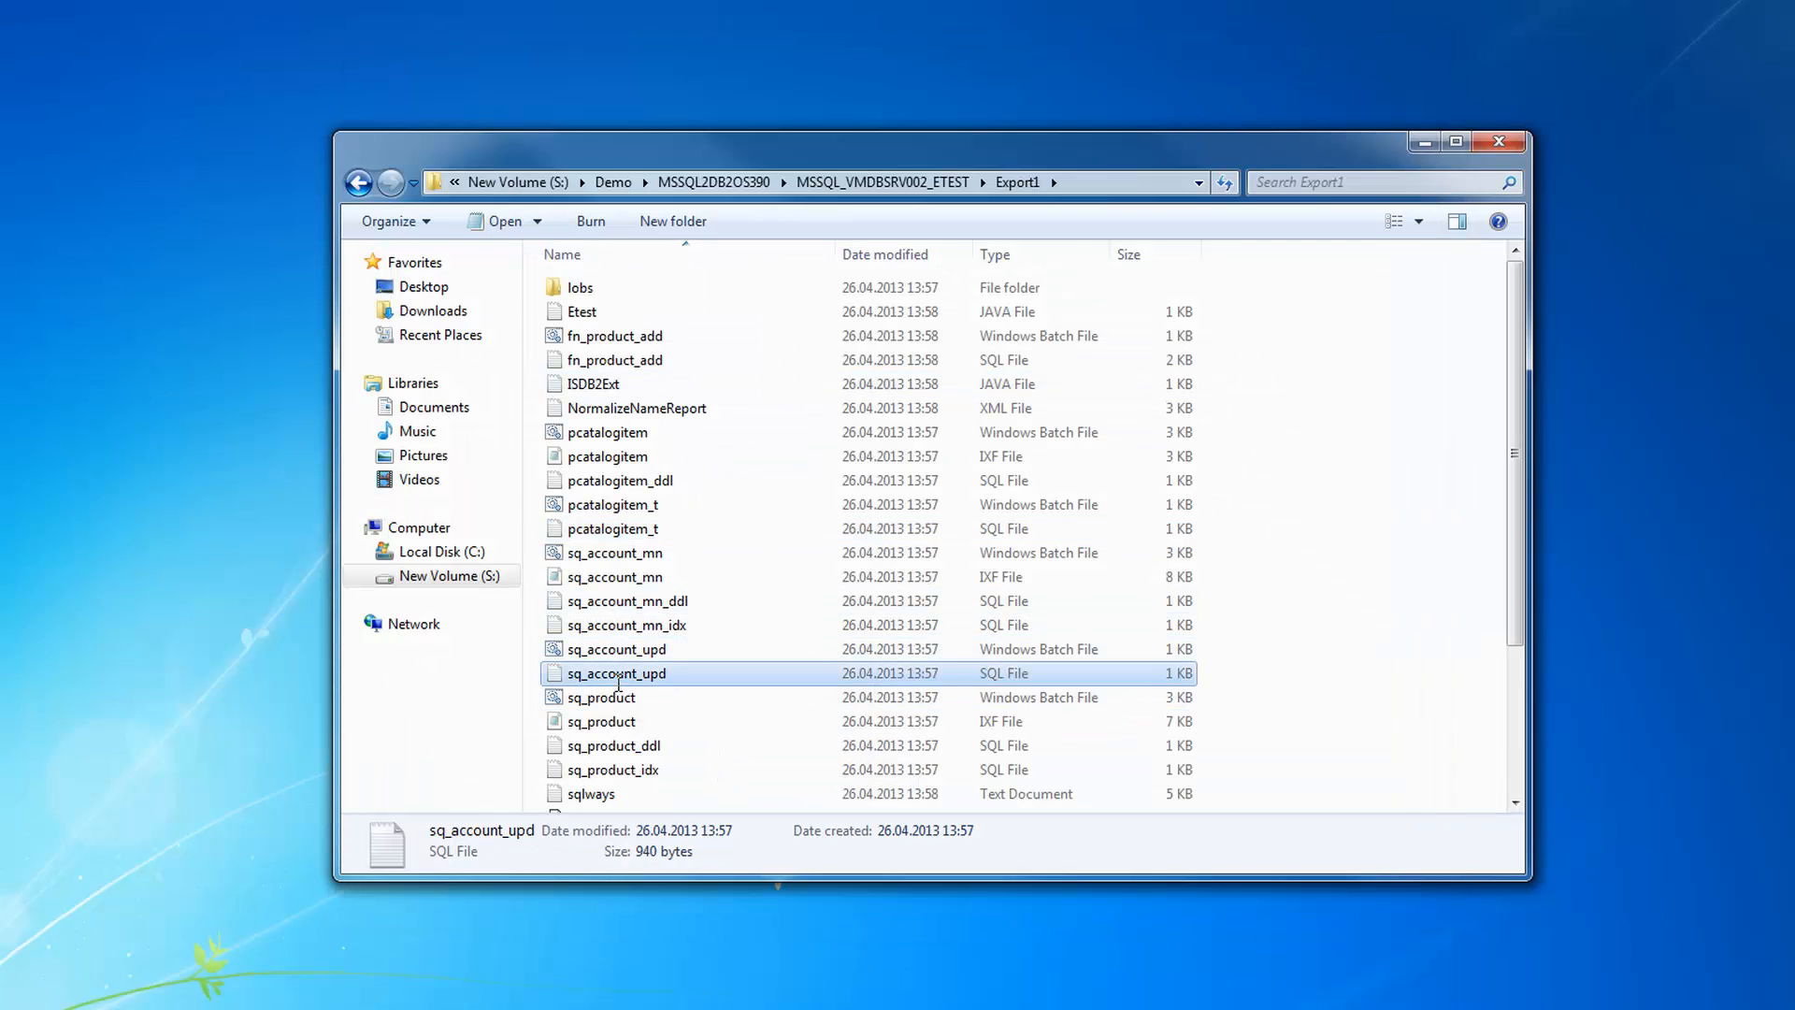
pyautogui.moveTo(381, 176); pyautogui.dragTo(691, 344)
pyautogui.click(734, 359)
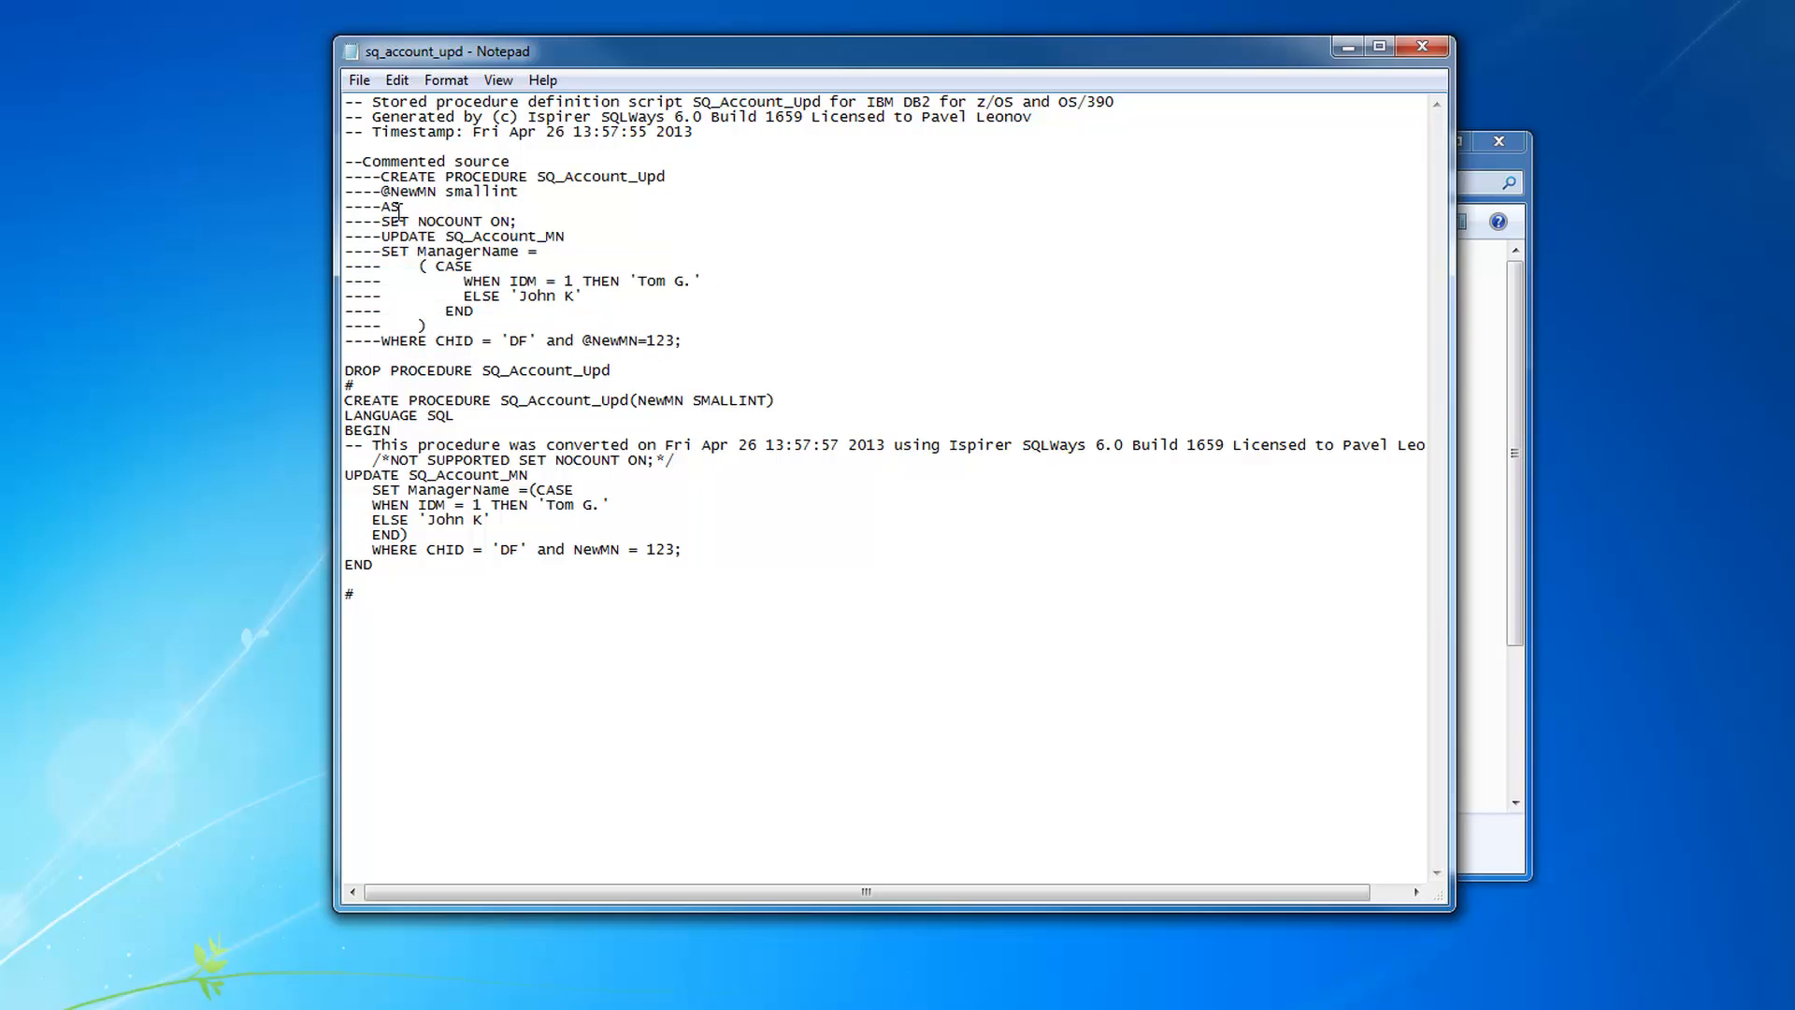
pyautogui.moveTo(443, 591); pyautogui.dragTo(334, 414)
pyautogui.click(578, 539)
pyautogui.click(1421, 47)
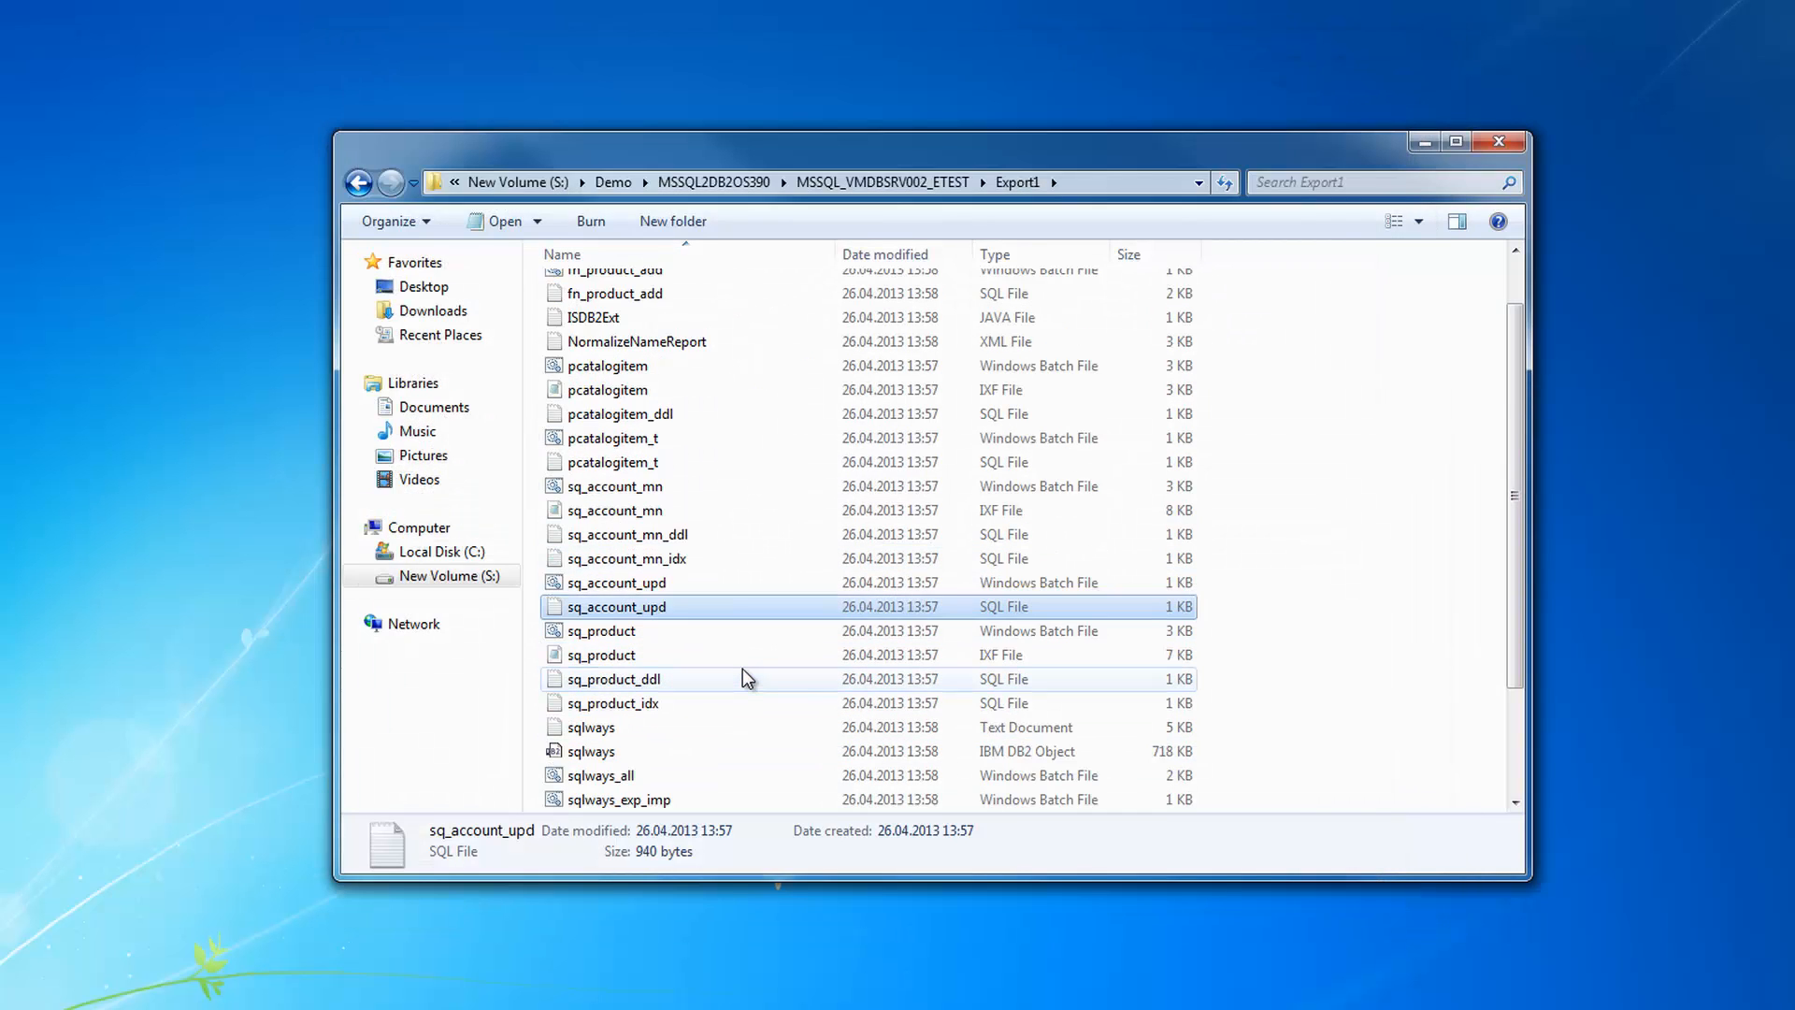
# - Switch to the SQLWays Wizard and start the import to the target database, then bring the Export1 folder window forward
pyautogui.scroll(-2, 742, 669)
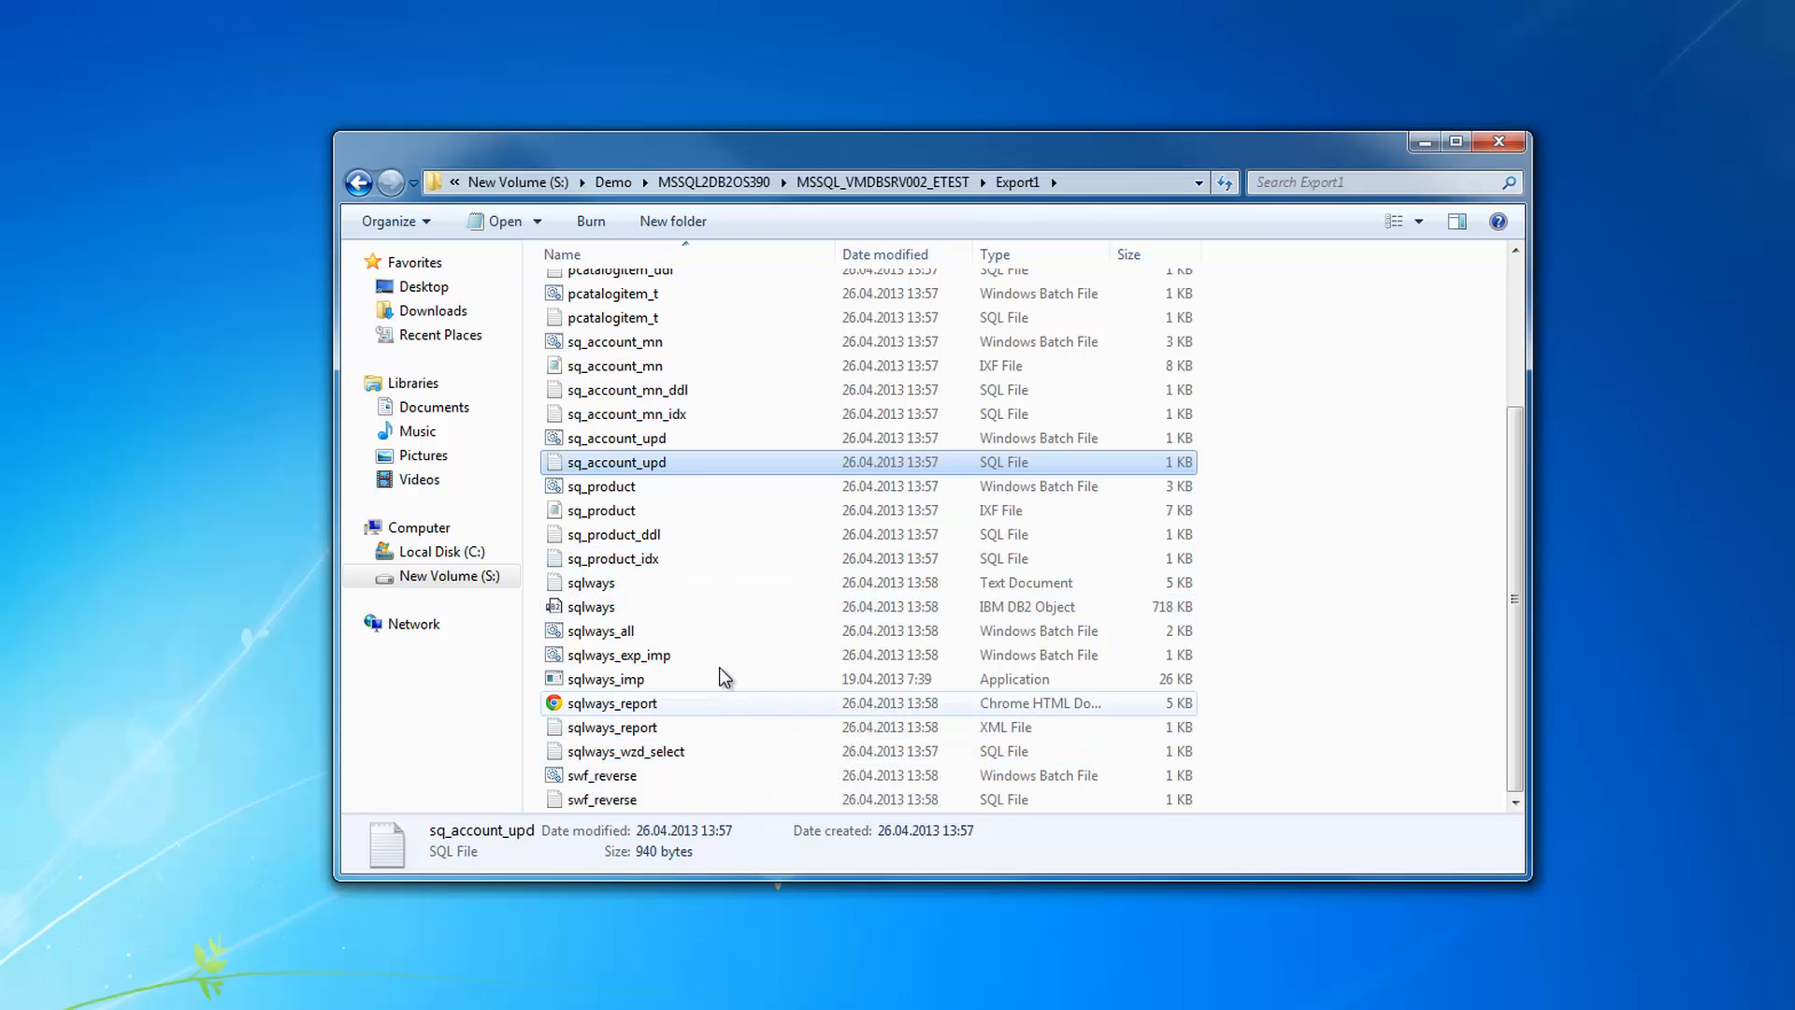
pyautogui.scroll(3, 916, 464)
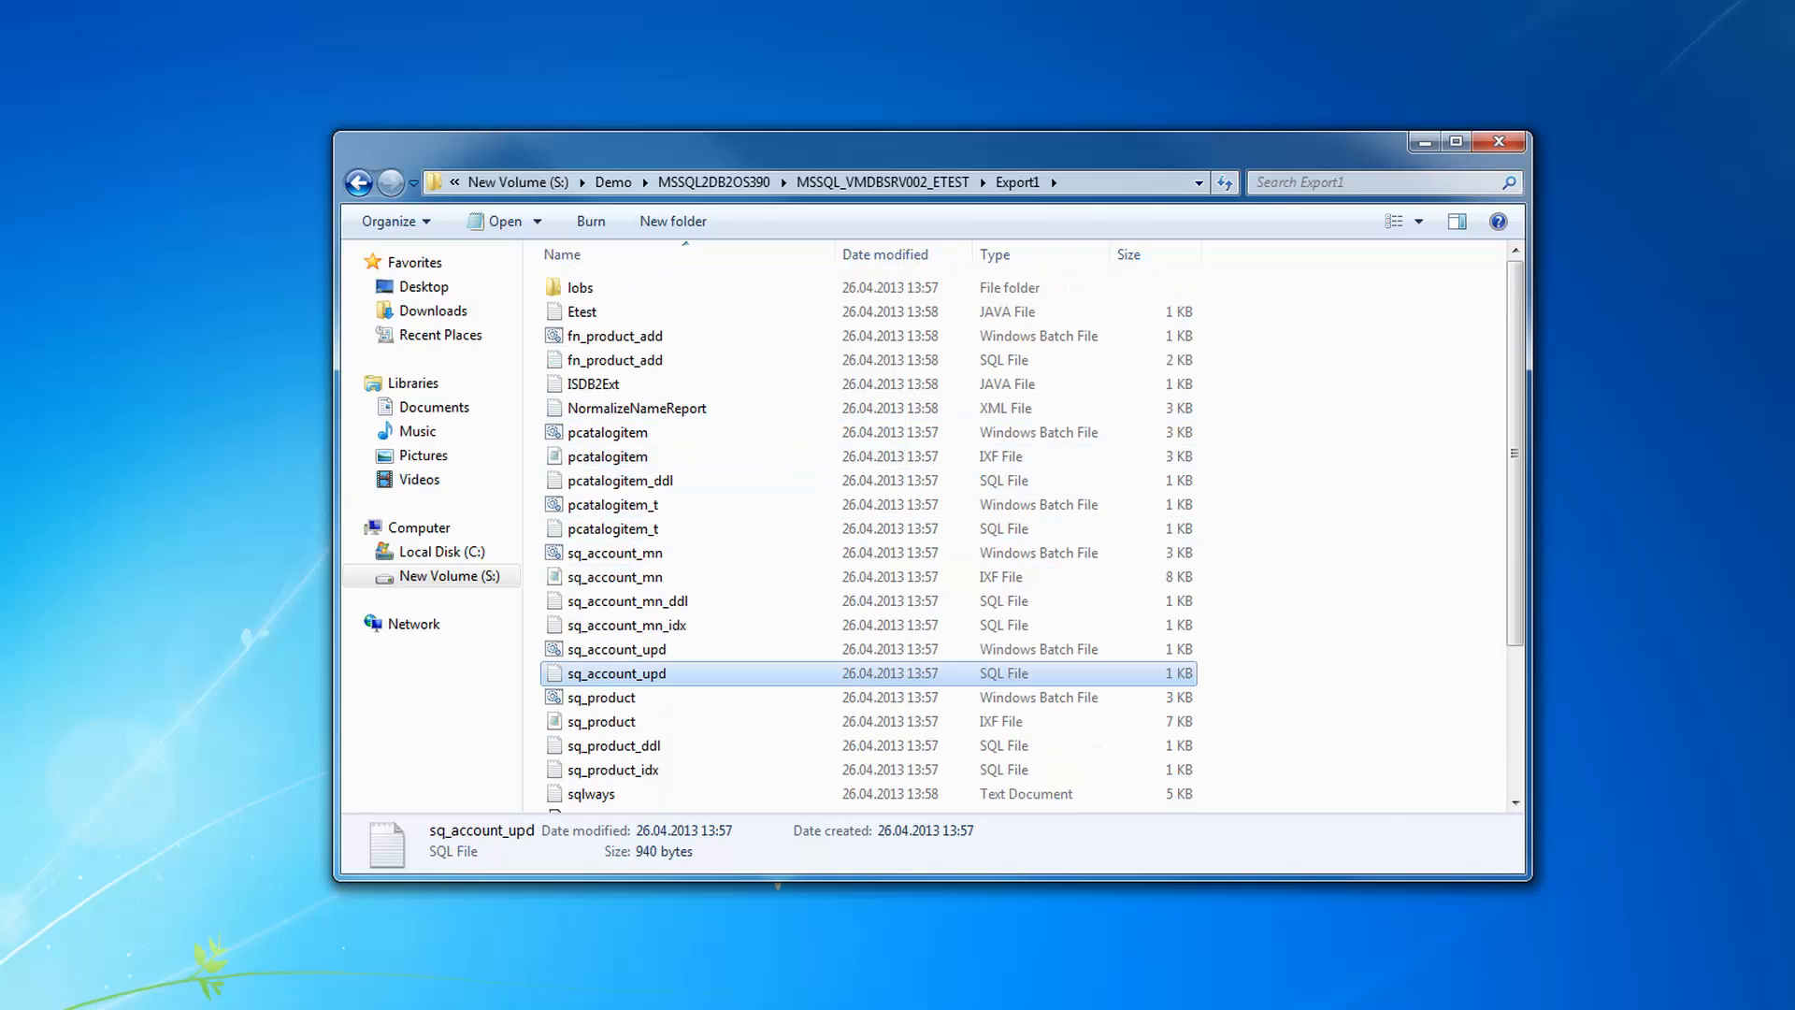
pyautogui.click(205, 1006)
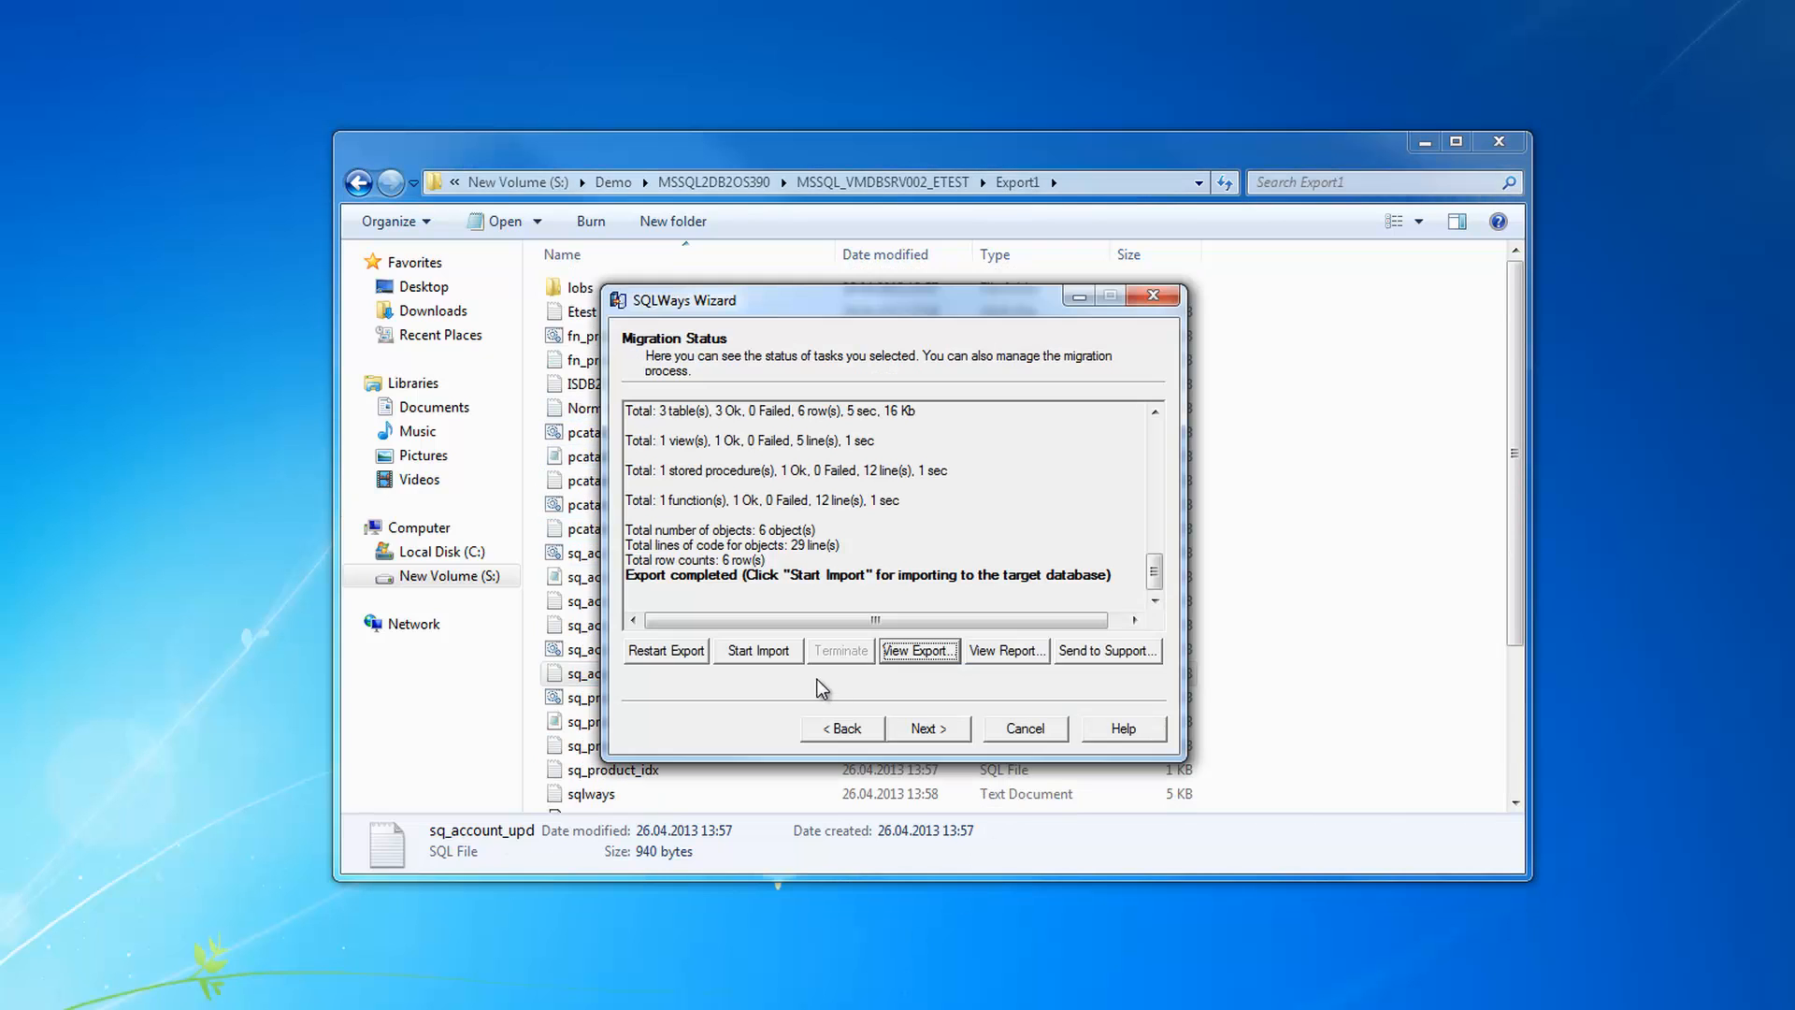
pyautogui.click(762, 652)
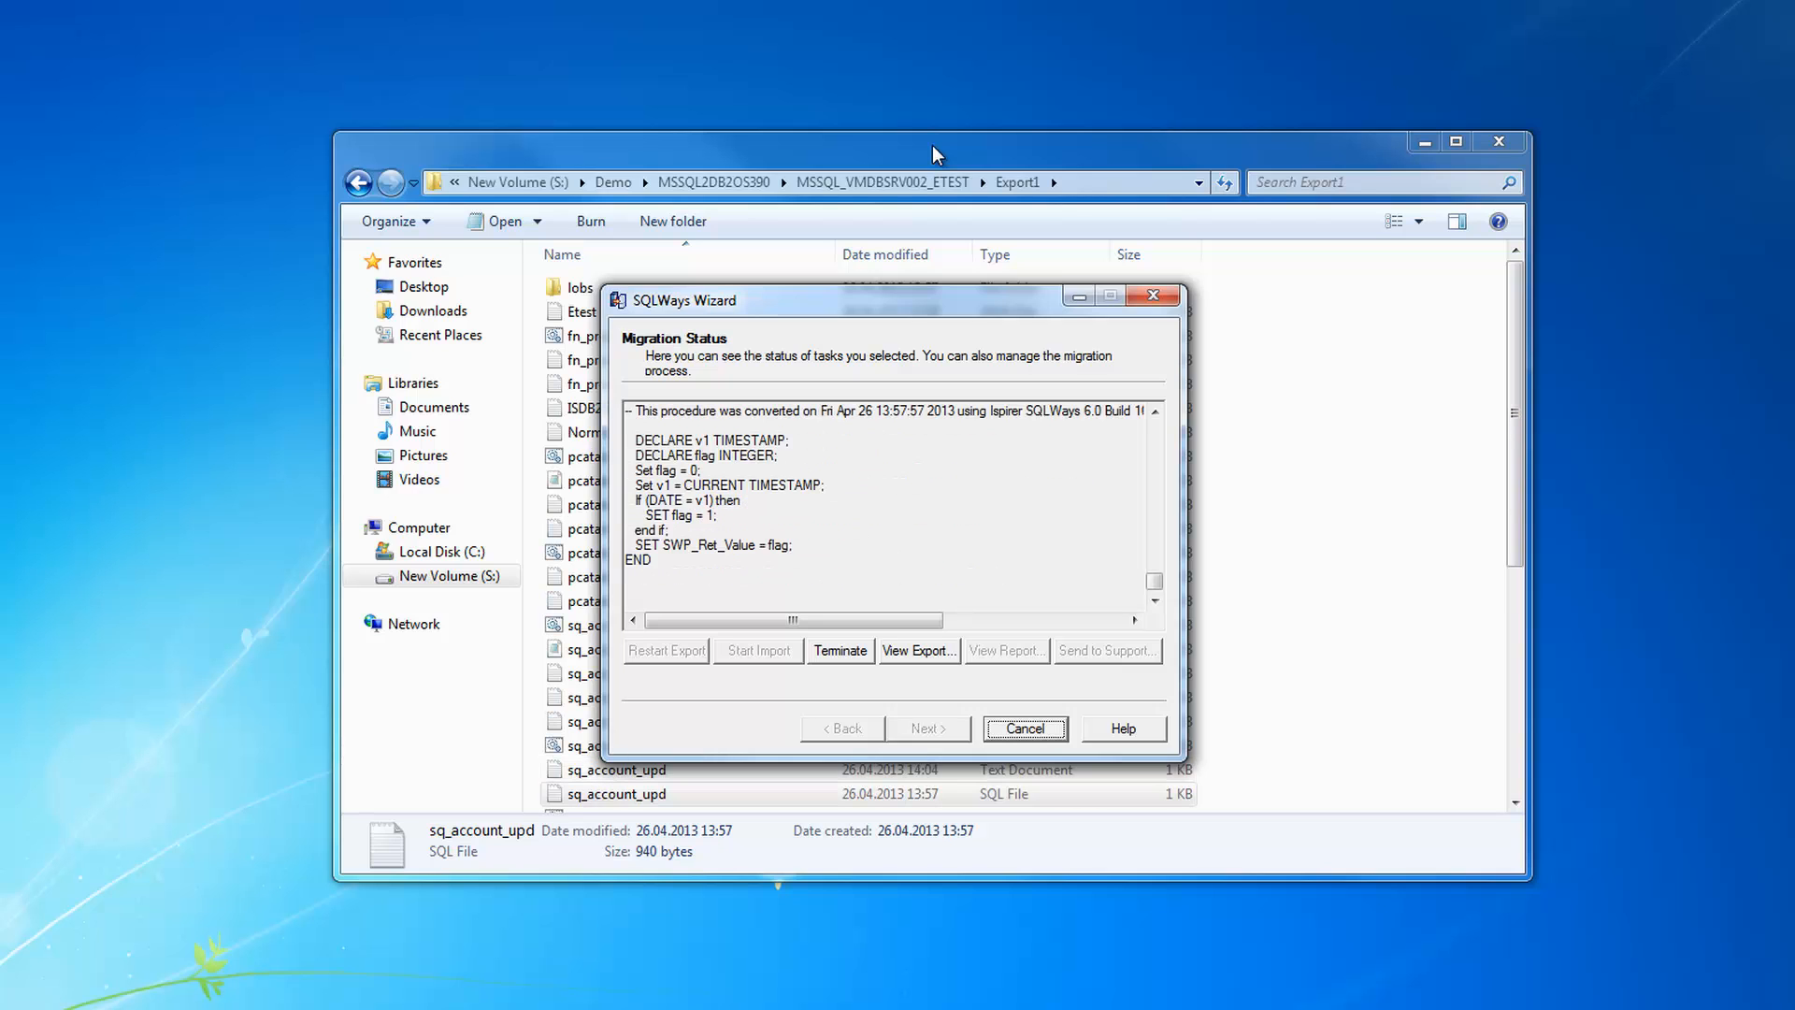
pyautogui.click(933, 144)
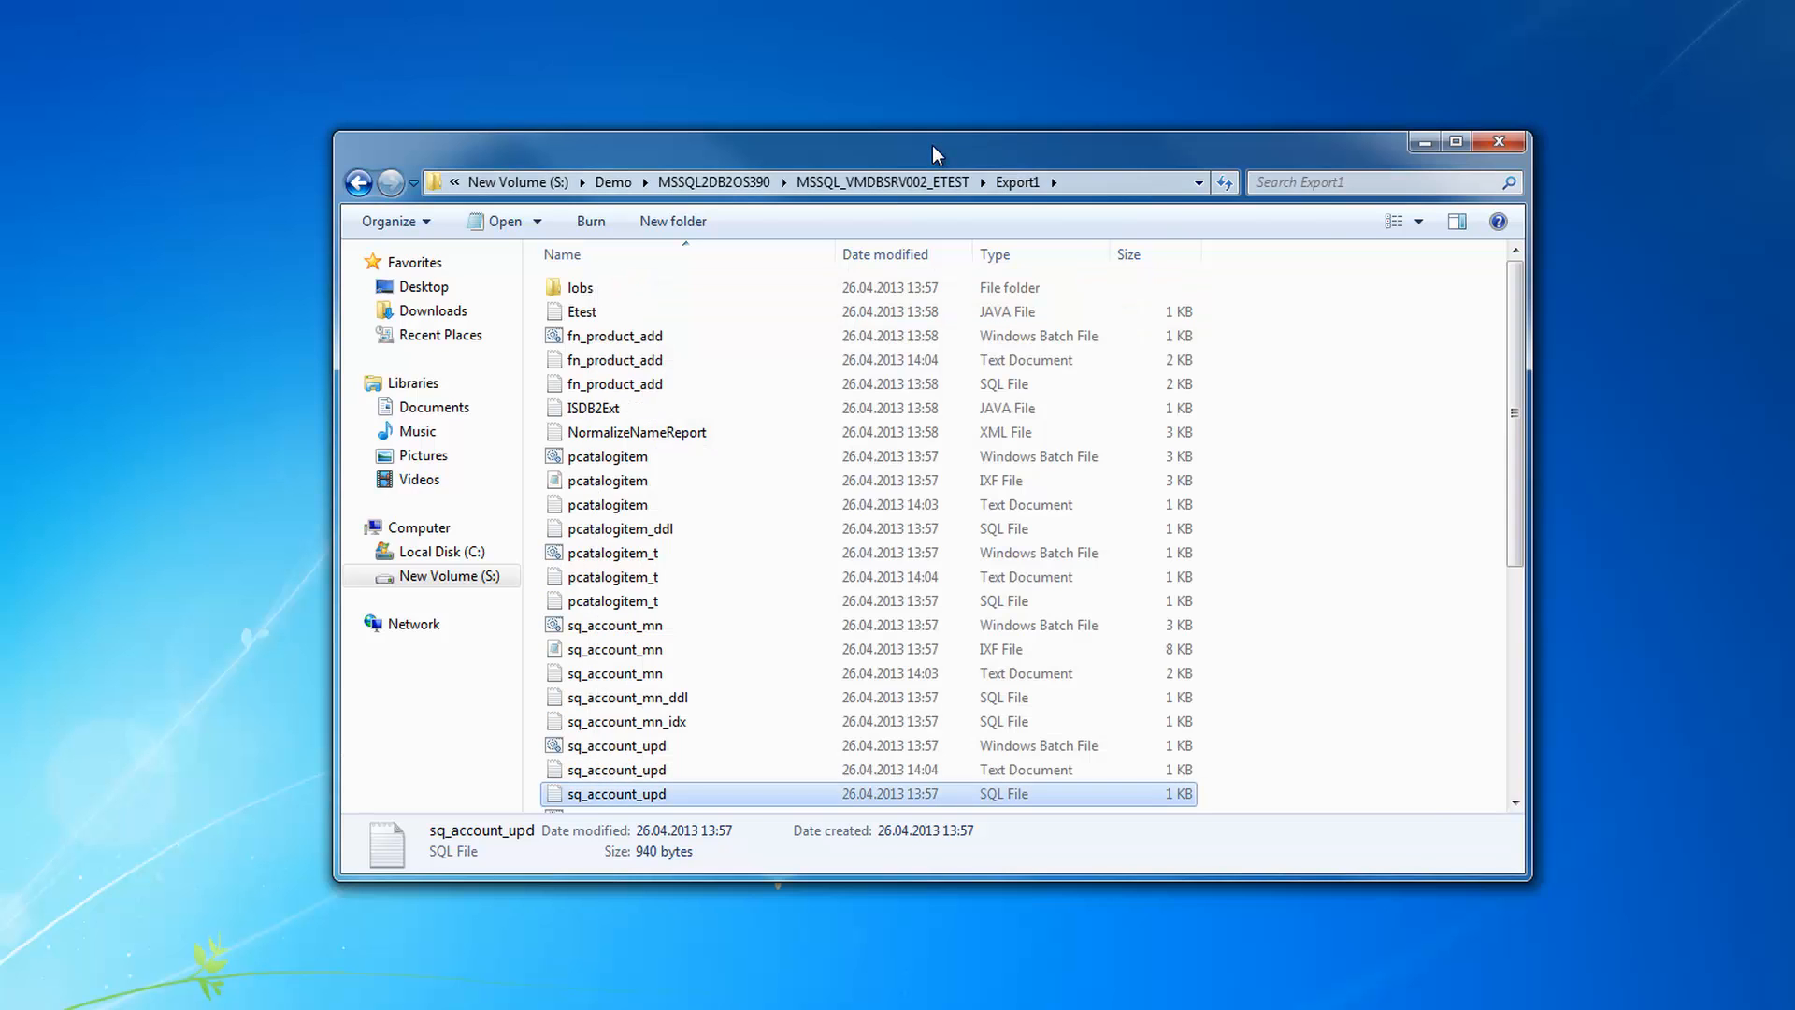
# - Open the sqlways_imp text log from the Export1 folder and examine the creation of the SWP_Reverse procedure
pyautogui.click(632, 580)
pyautogui.press('Down')
pyautogui.press('Down')
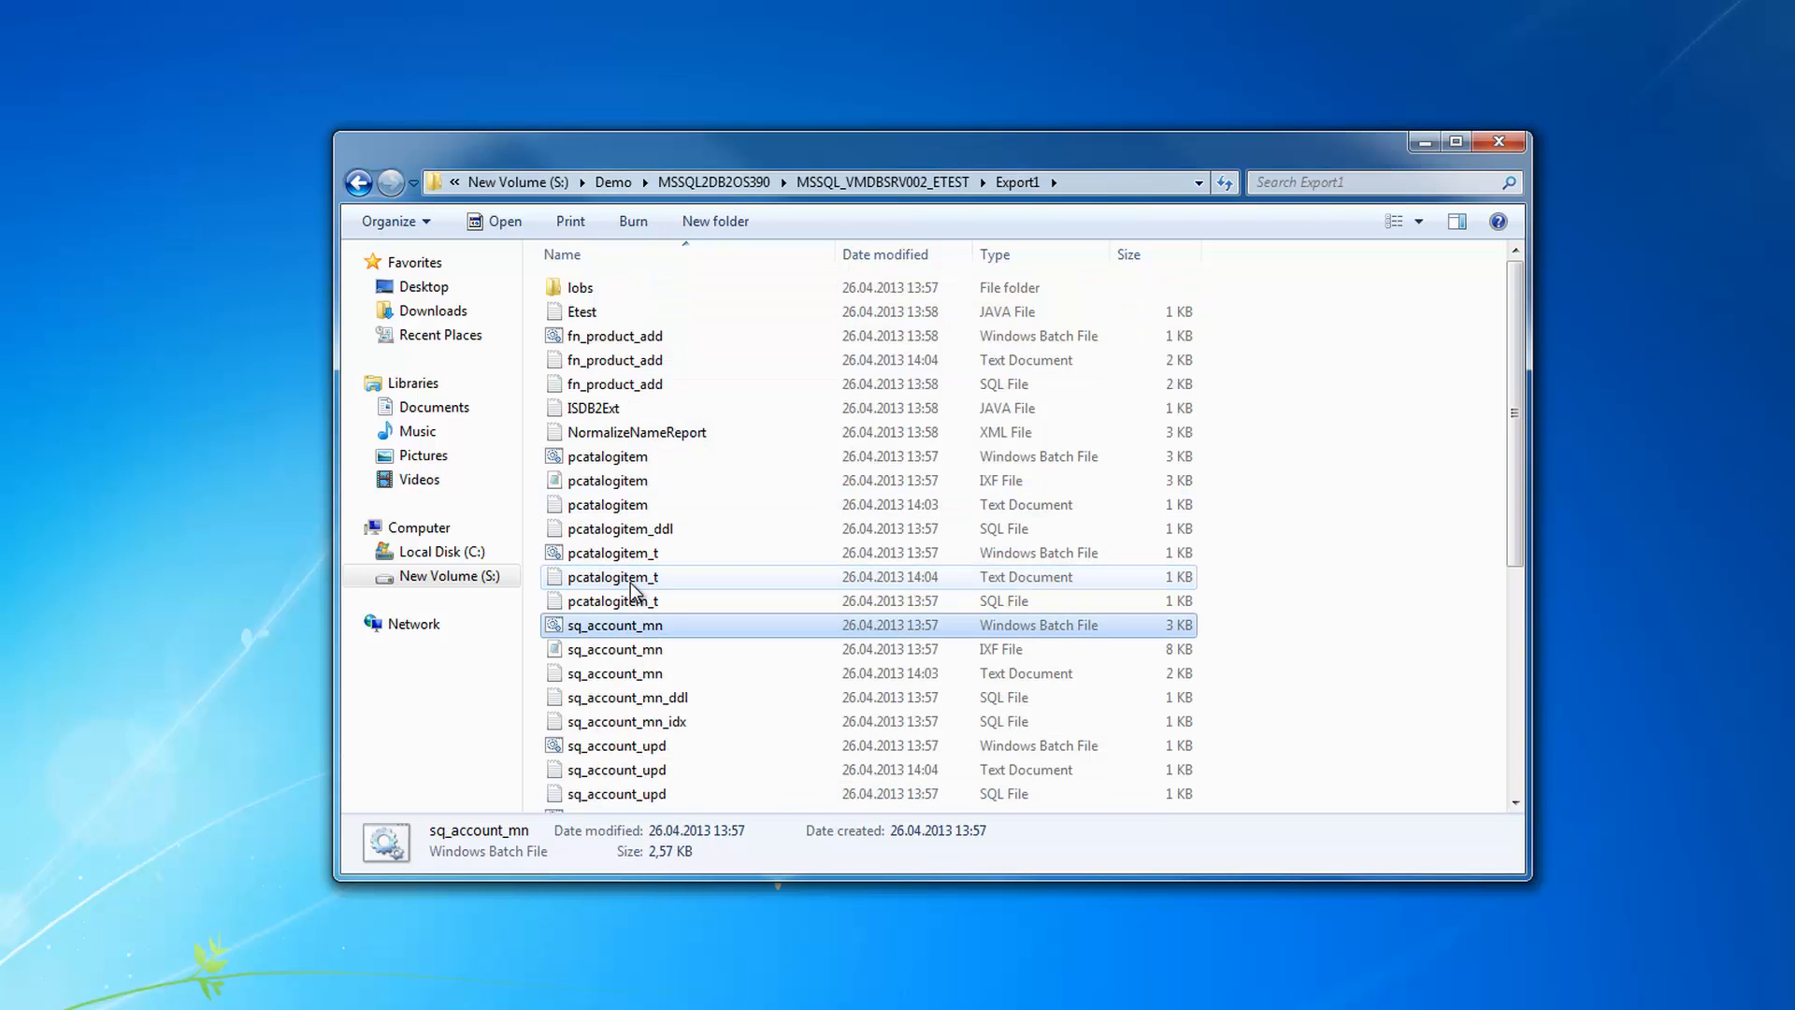
pyautogui.press('Down')
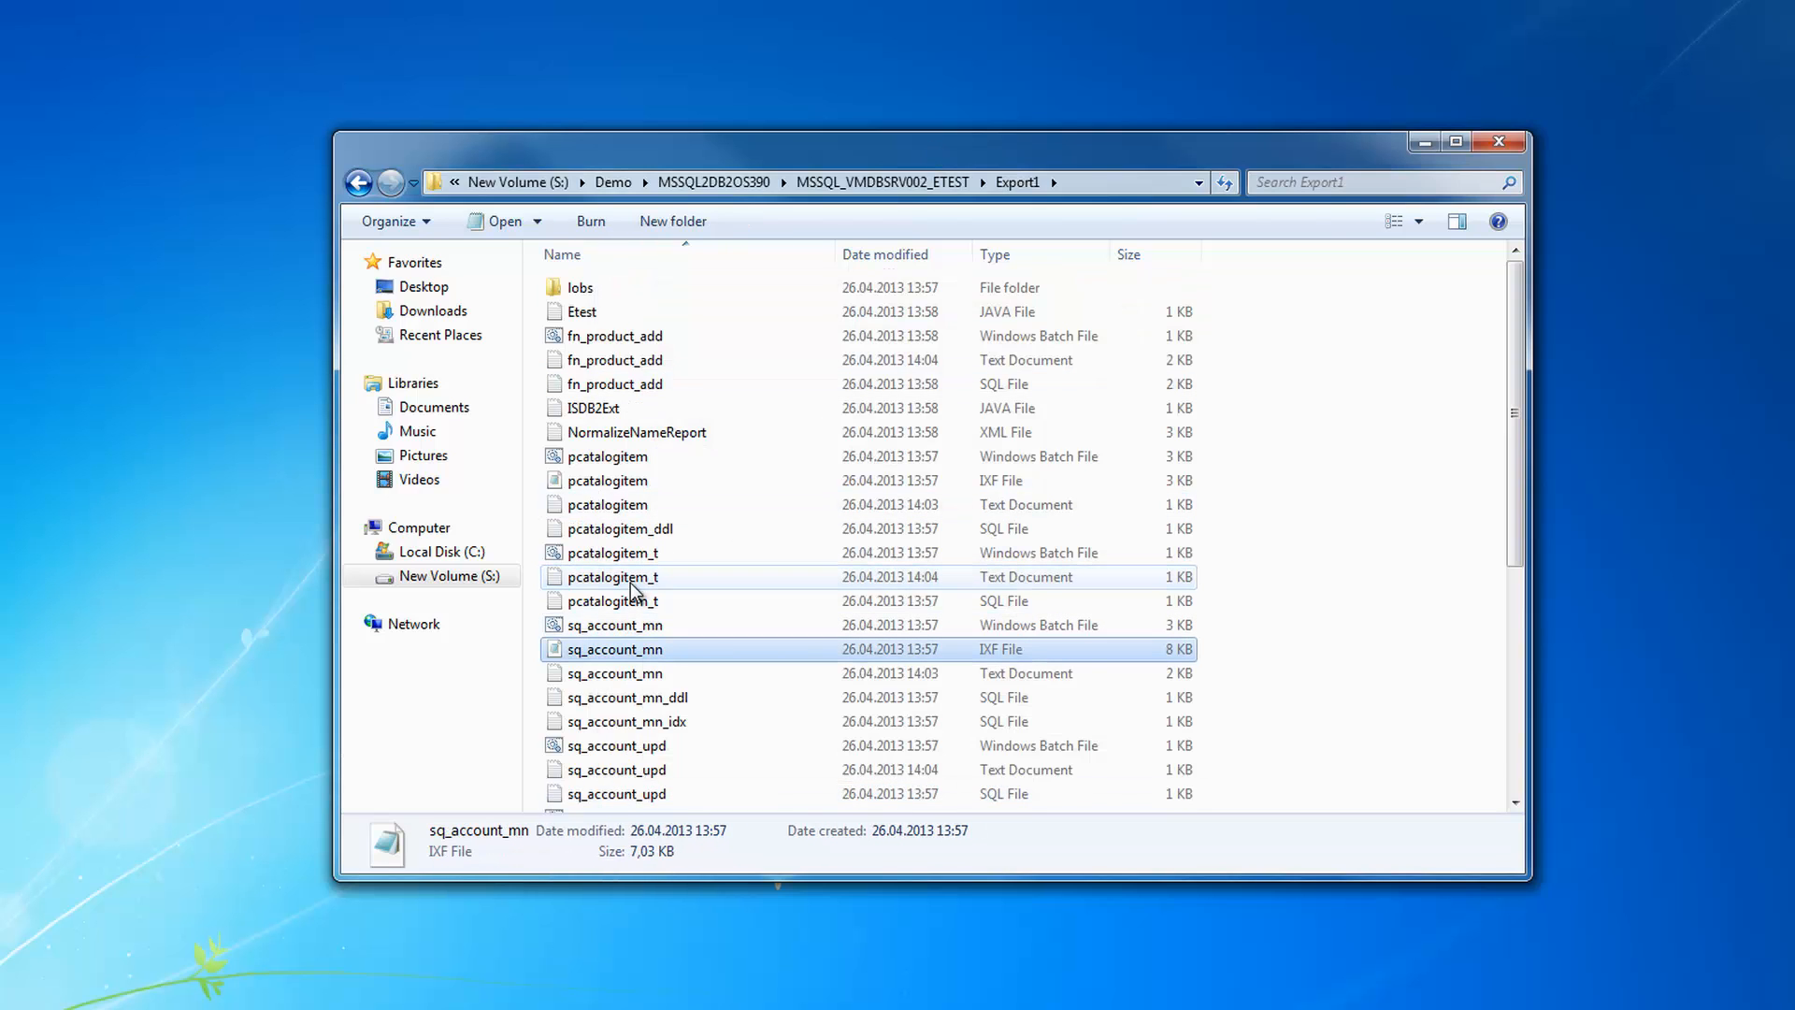
pyautogui.scroll(-5, 632, 587)
pyautogui.doubleClick(641, 699)
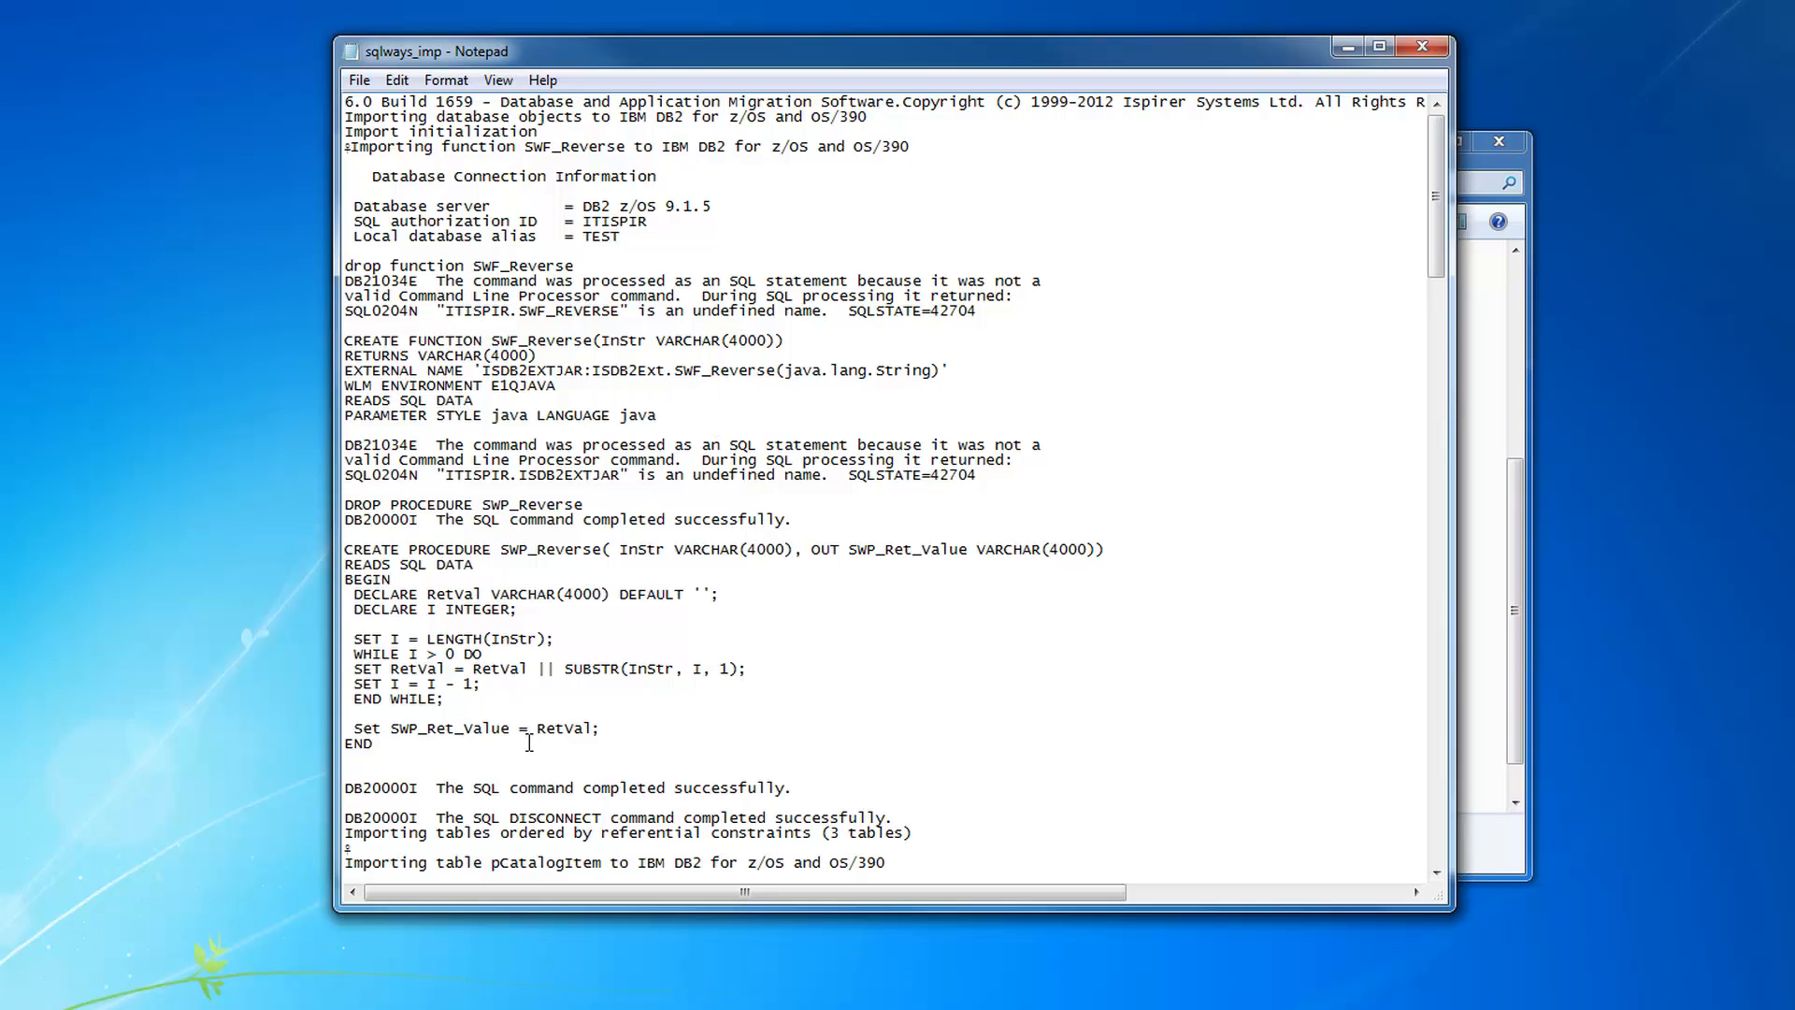
pyautogui.moveTo(379, 743); pyautogui.dragTo(346, 536)
pyautogui.click(632, 681)
# - Examine the pCatalogItem import section of the log, focusing on the rows read, inserted, rejected and committed
pyautogui.scroll(-12, 632, 681)
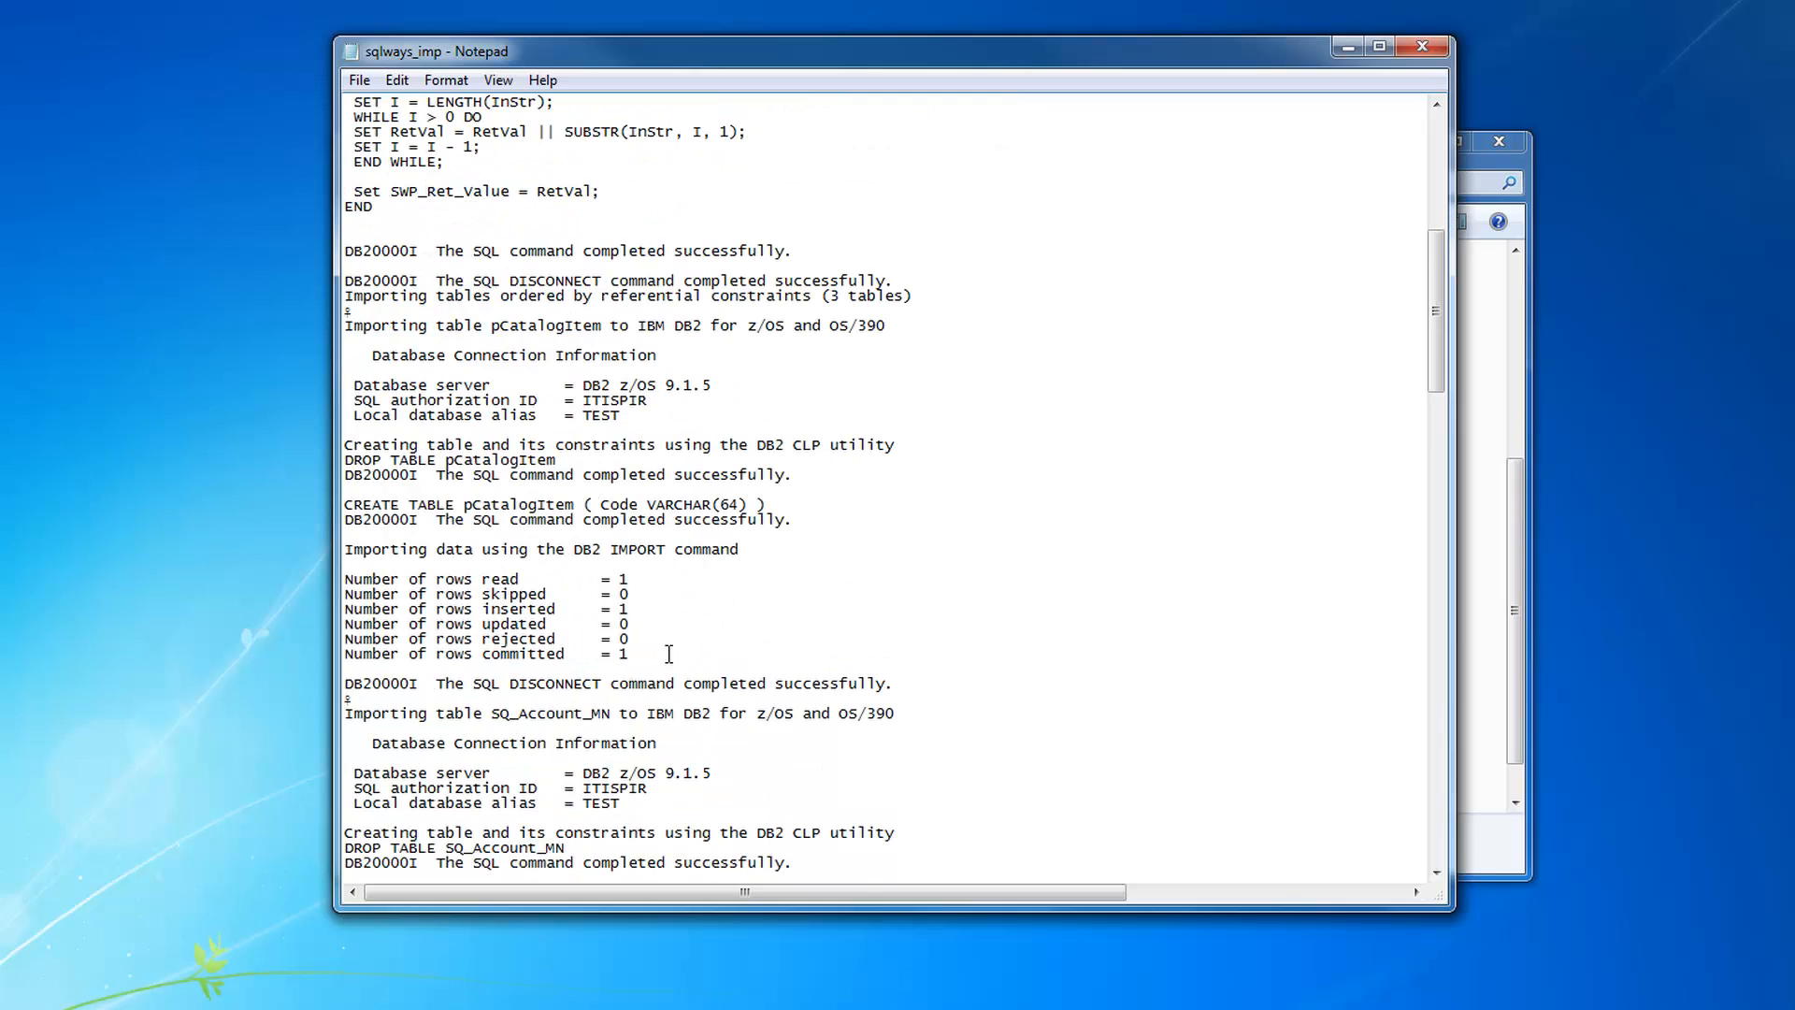
pyautogui.moveTo(640, 659); pyautogui.dragTo(342, 573)
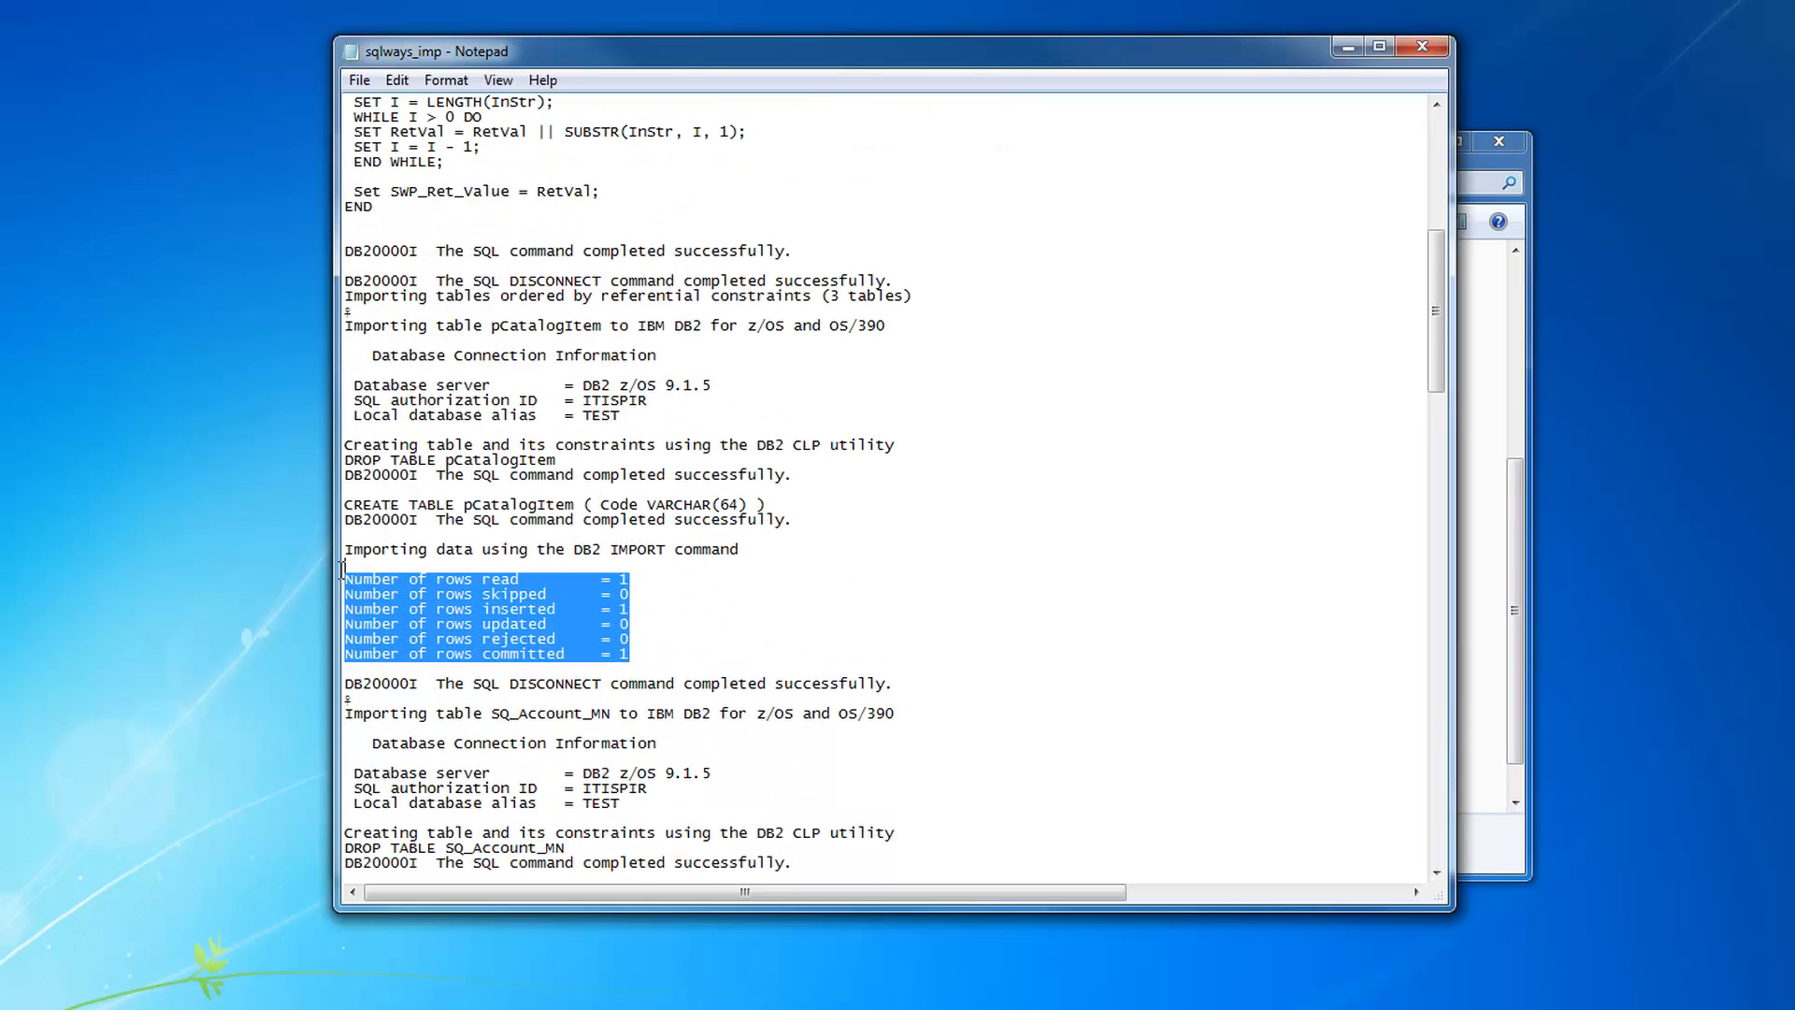
pyautogui.click(385, 594)
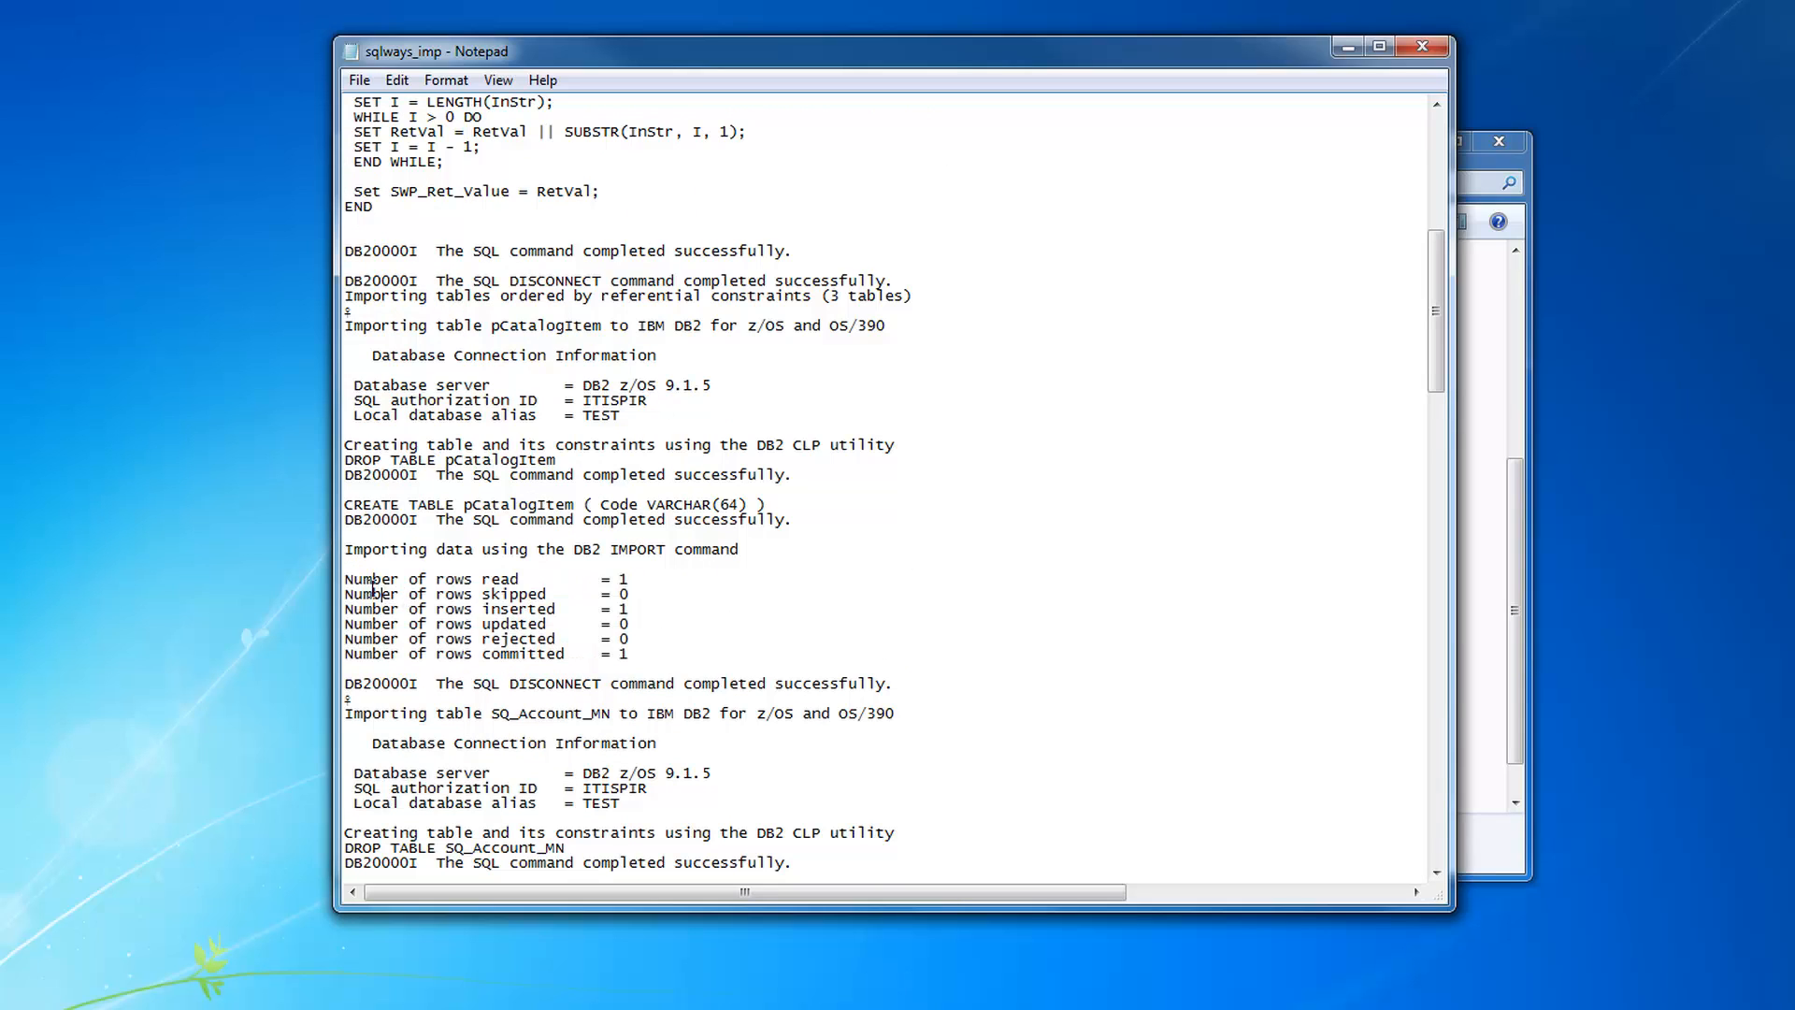
pyautogui.moveTo(529, 578); pyautogui.dragTo(344, 577)
pyautogui.moveTo(566, 608); pyautogui.dragTo(648, 653)
pyautogui.scroll(-6, 653, 651)
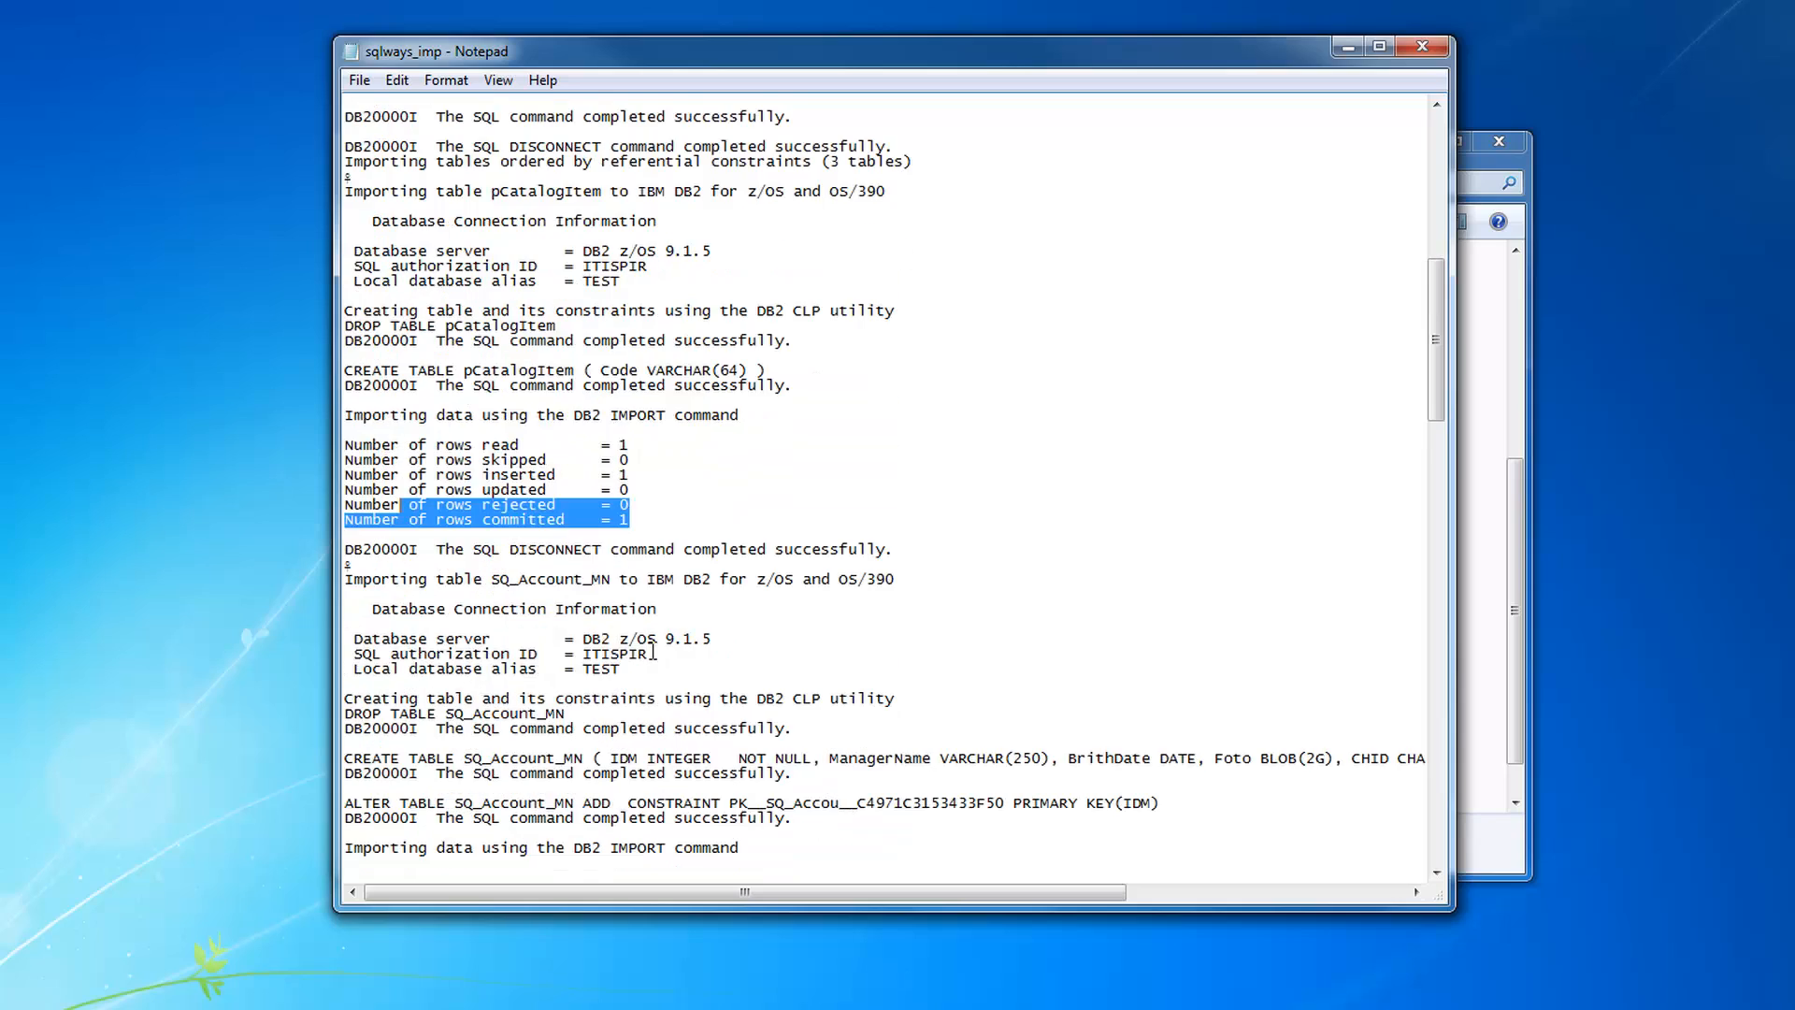
# - Review the log for the remaining tables, the view, and the SQ_Account_Upd and sp_Fn_Product_Add procedures, and close it
pyautogui.scroll(-15, 652, 652)
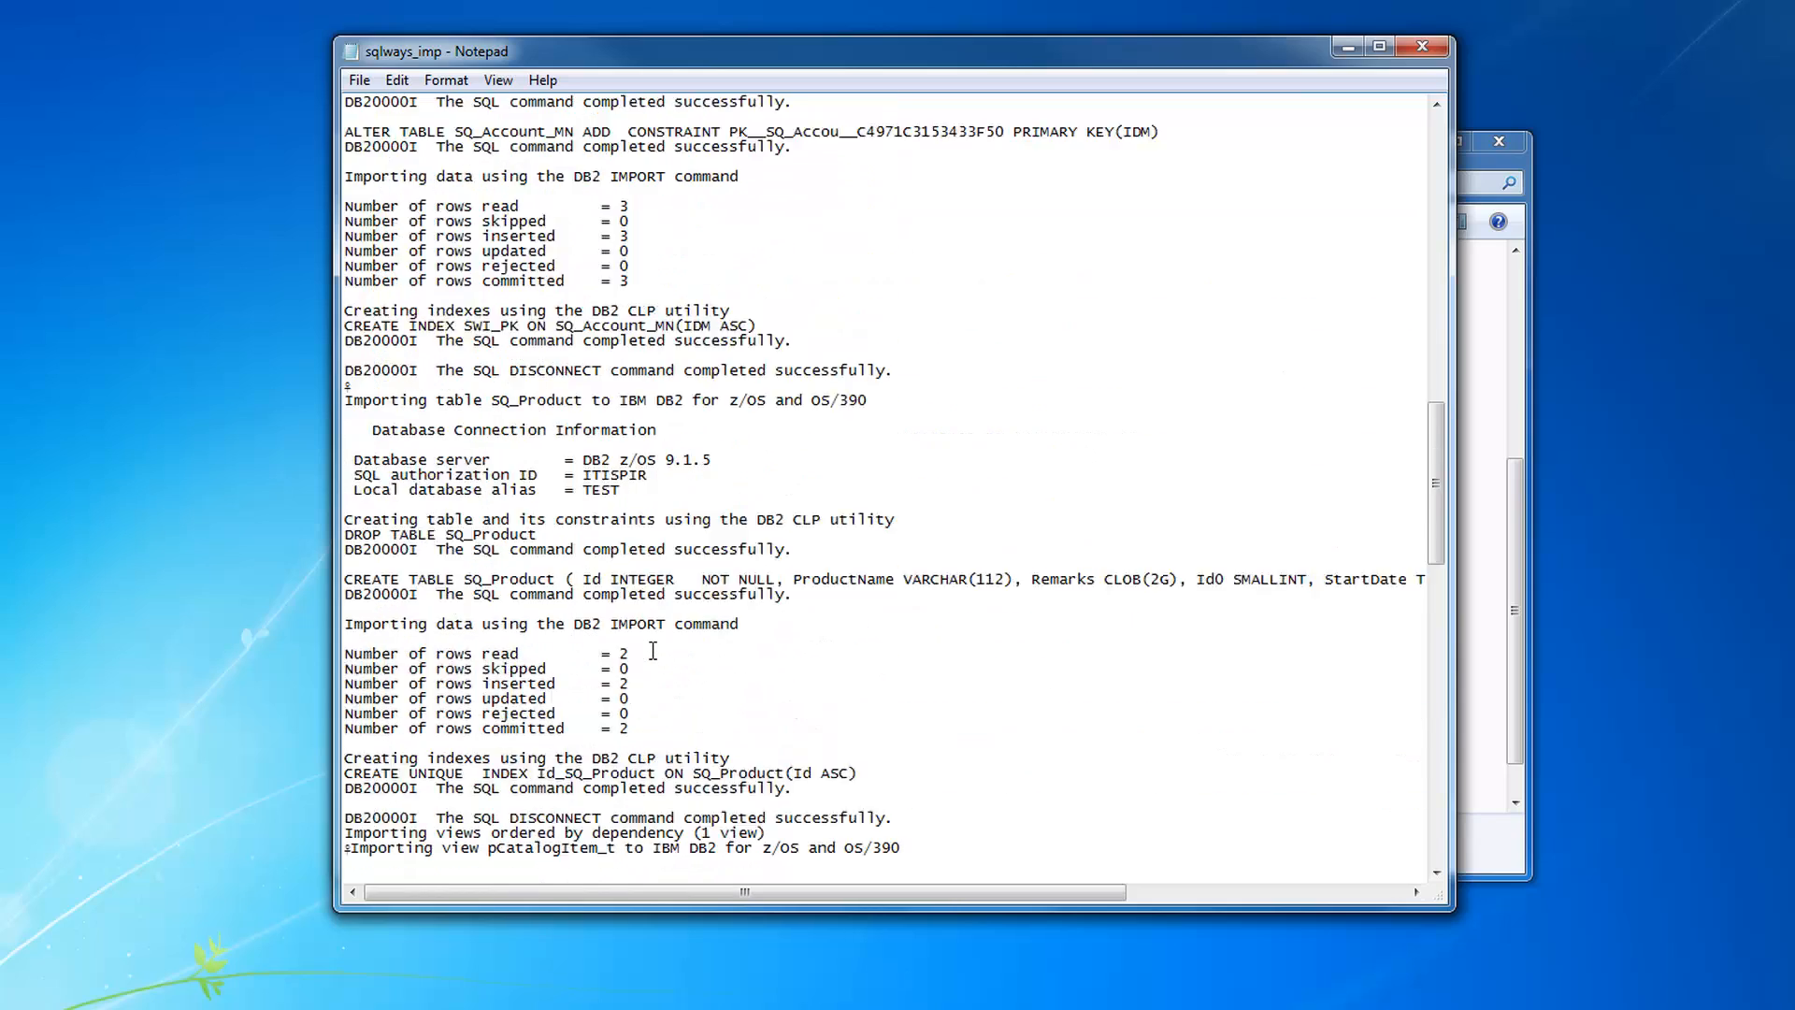
pyautogui.scroll(-8, 652, 652)
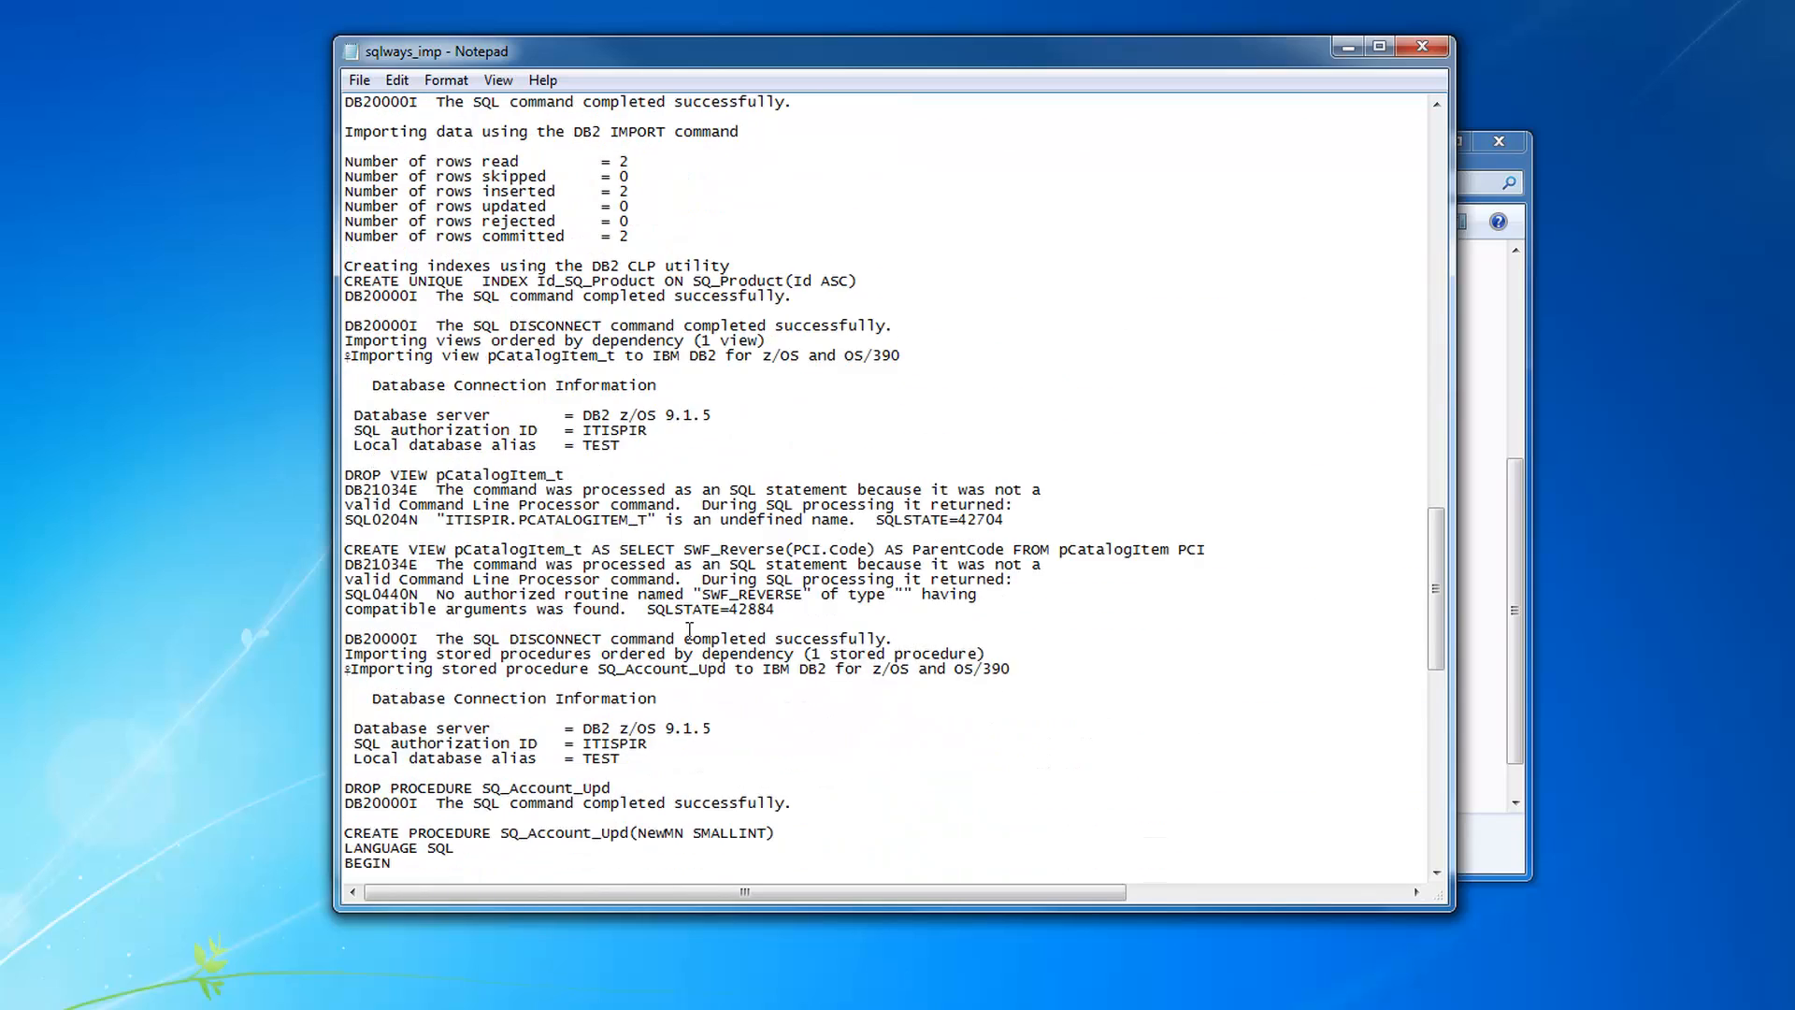
pyautogui.scroll(-5, 759, 640)
pyautogui.scroll(-5, 759, 640)
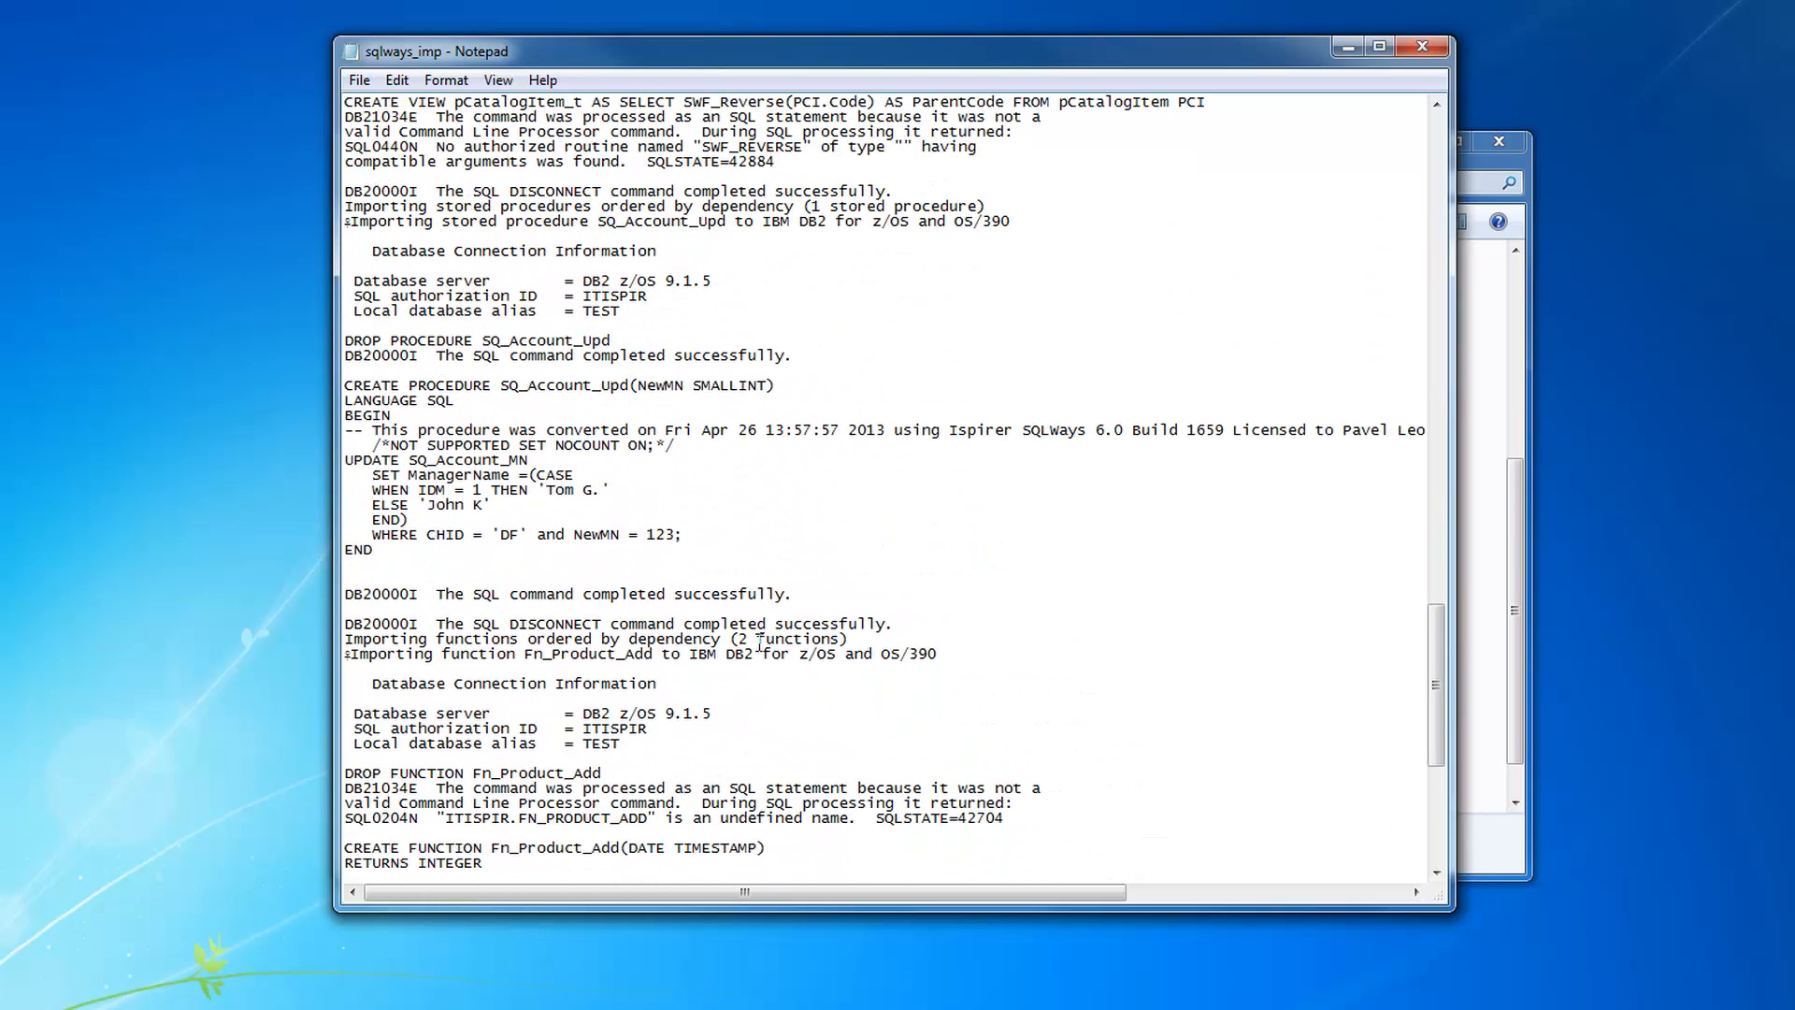
pyautogui.moveTo(393, 576); pyautogui.dragTo(352, 372)
pyautogui.scroll(-10, 613, 568)
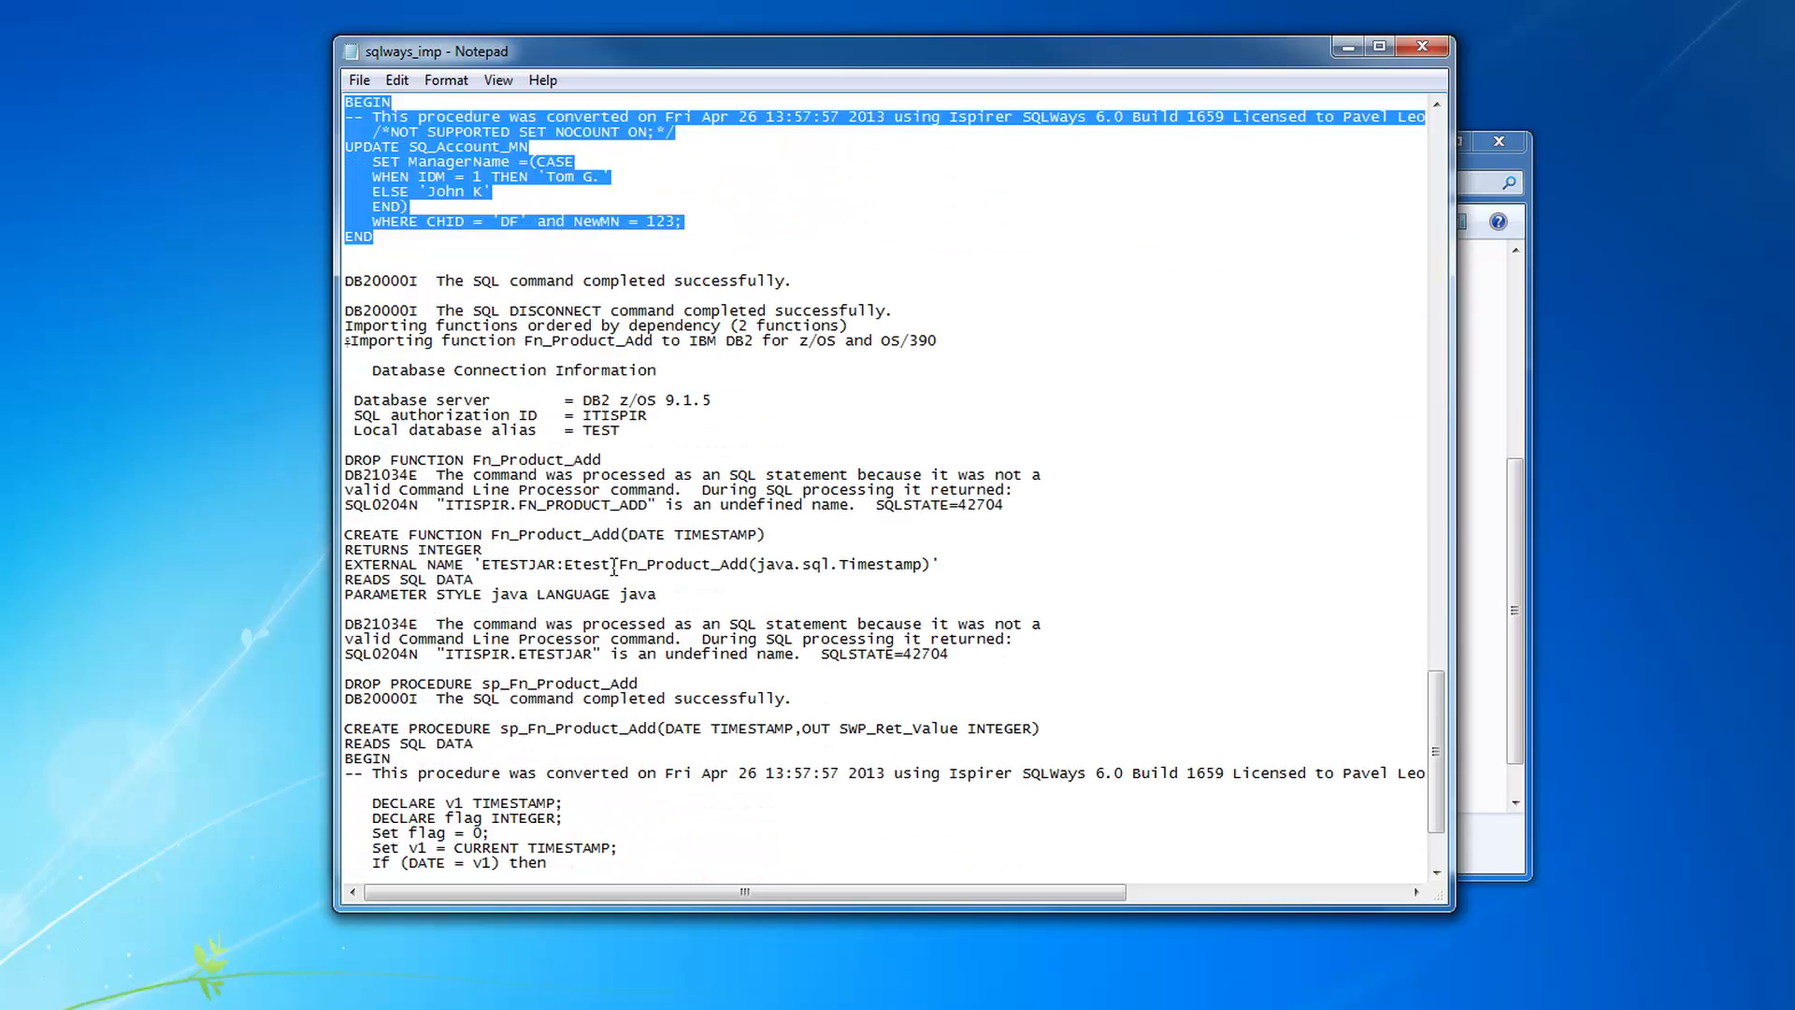
pyautogui.moveTo(376, 791); pyautogui.dragTo(353, 593)
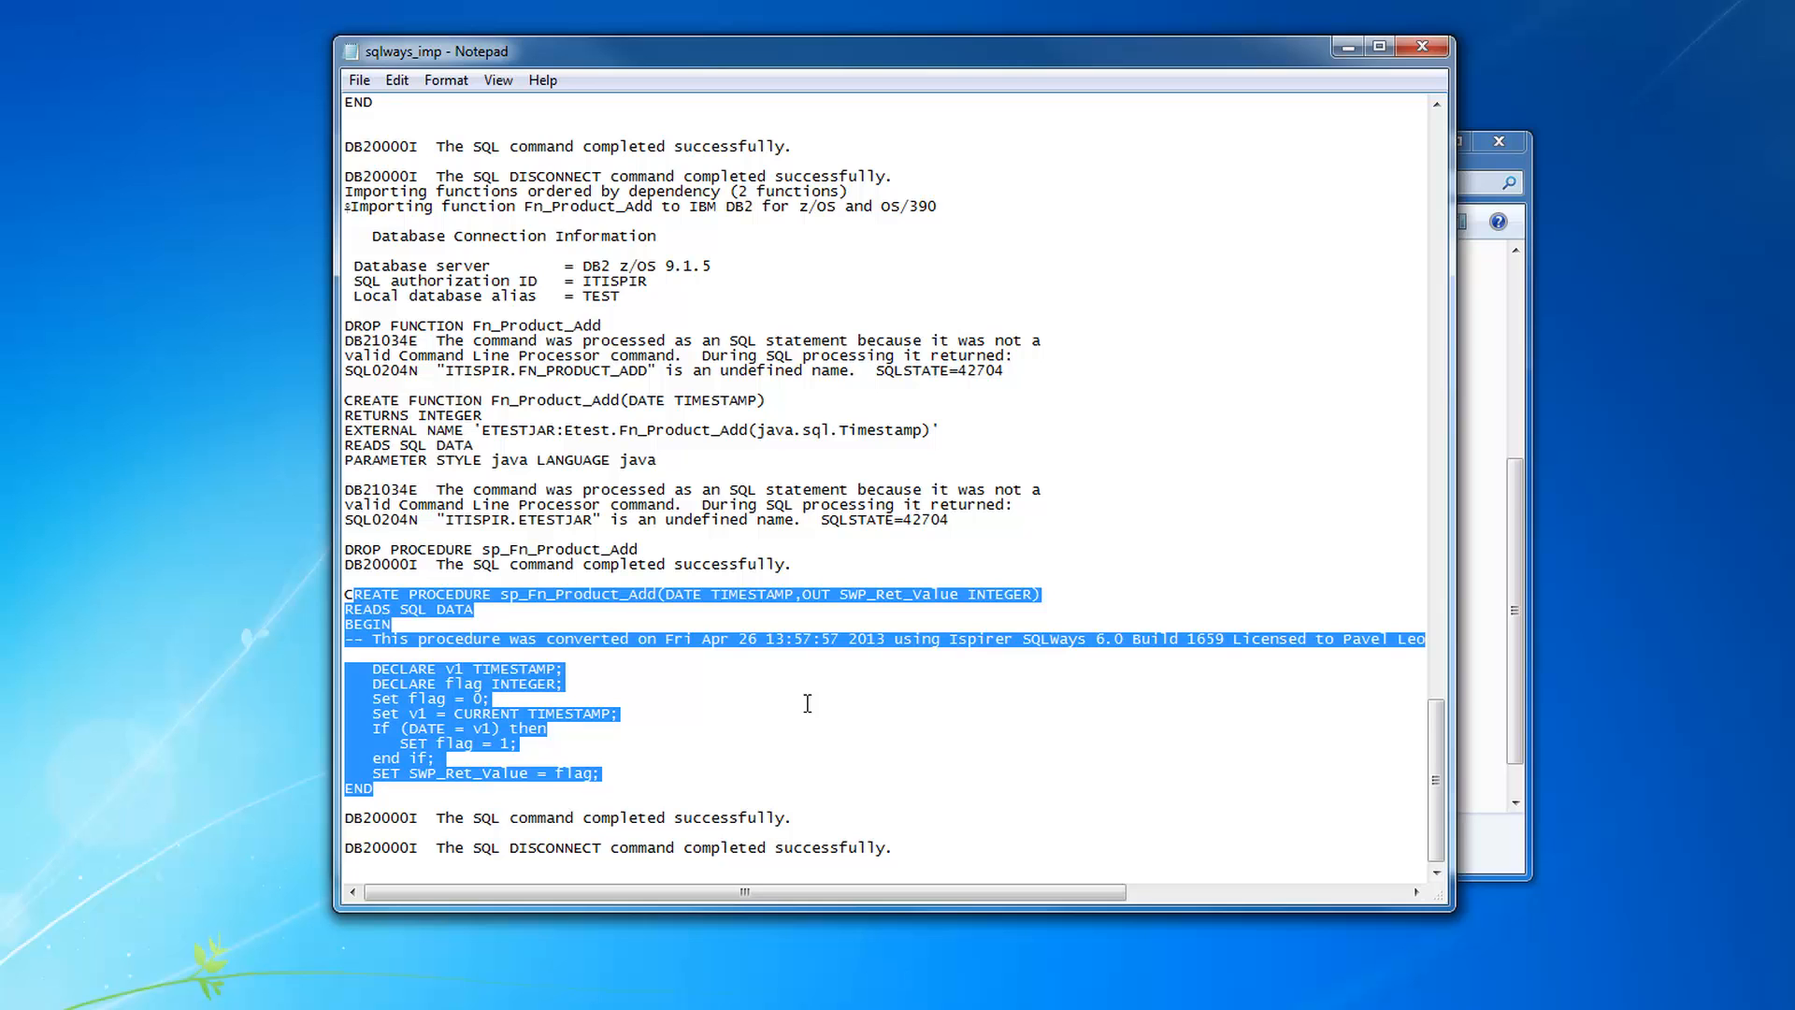
pyautogui.scroll(15, 807, 703)
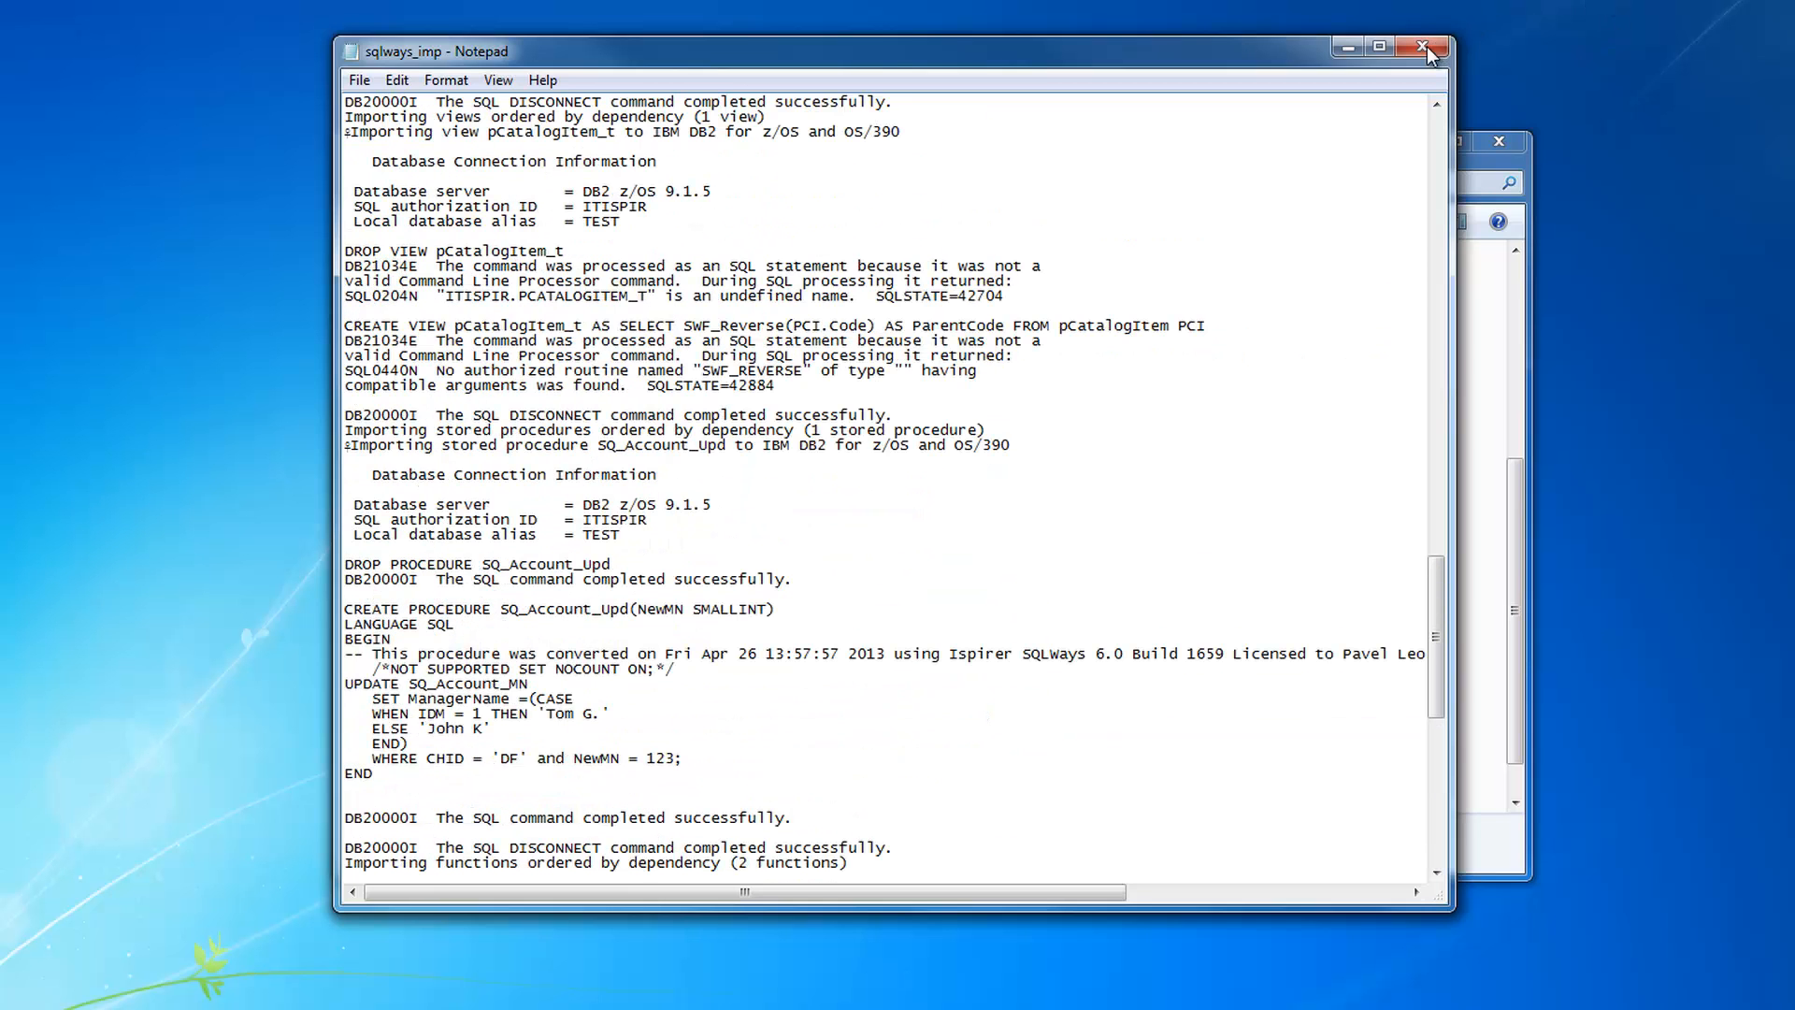
pyautogui.click(1423, 49)
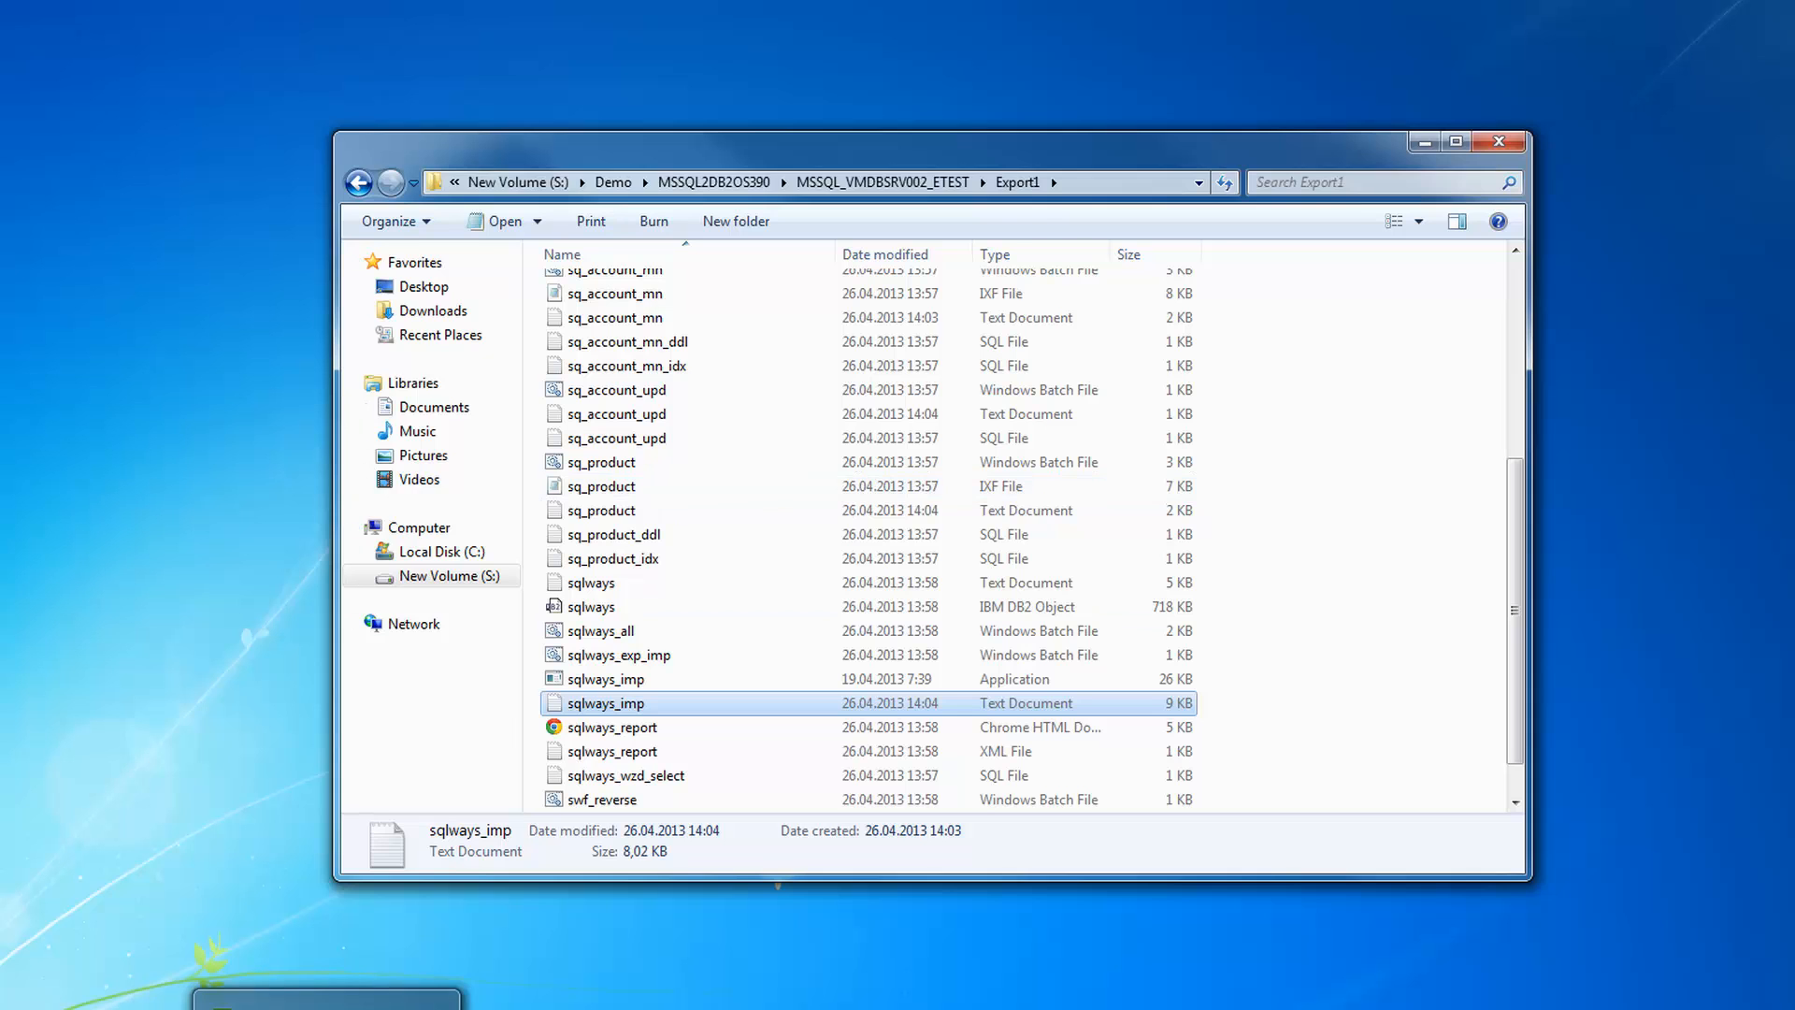
# - Switch to SQLWays Studio and on to SQLWays Commander, and choose IBM DB2 as the target database
pyautogui.click(335, 1008)
pyautogui.click(393, 1009)
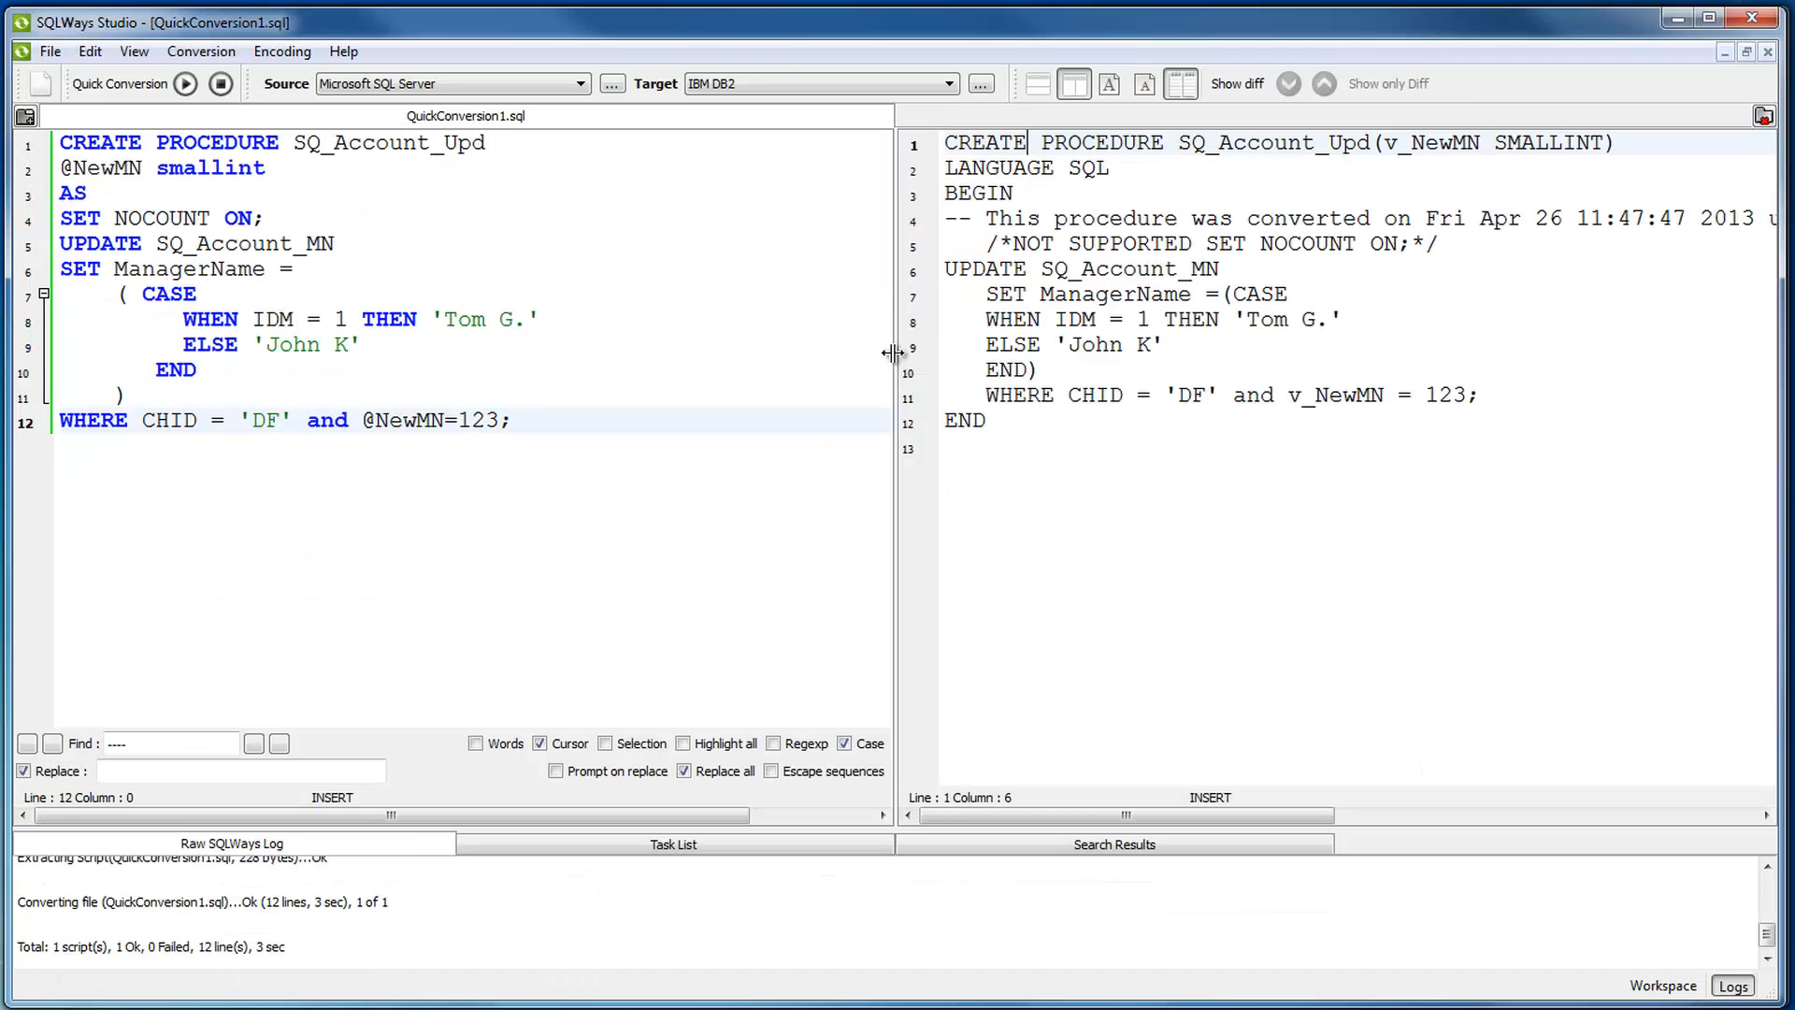
pyautogui.click(335, 1009)
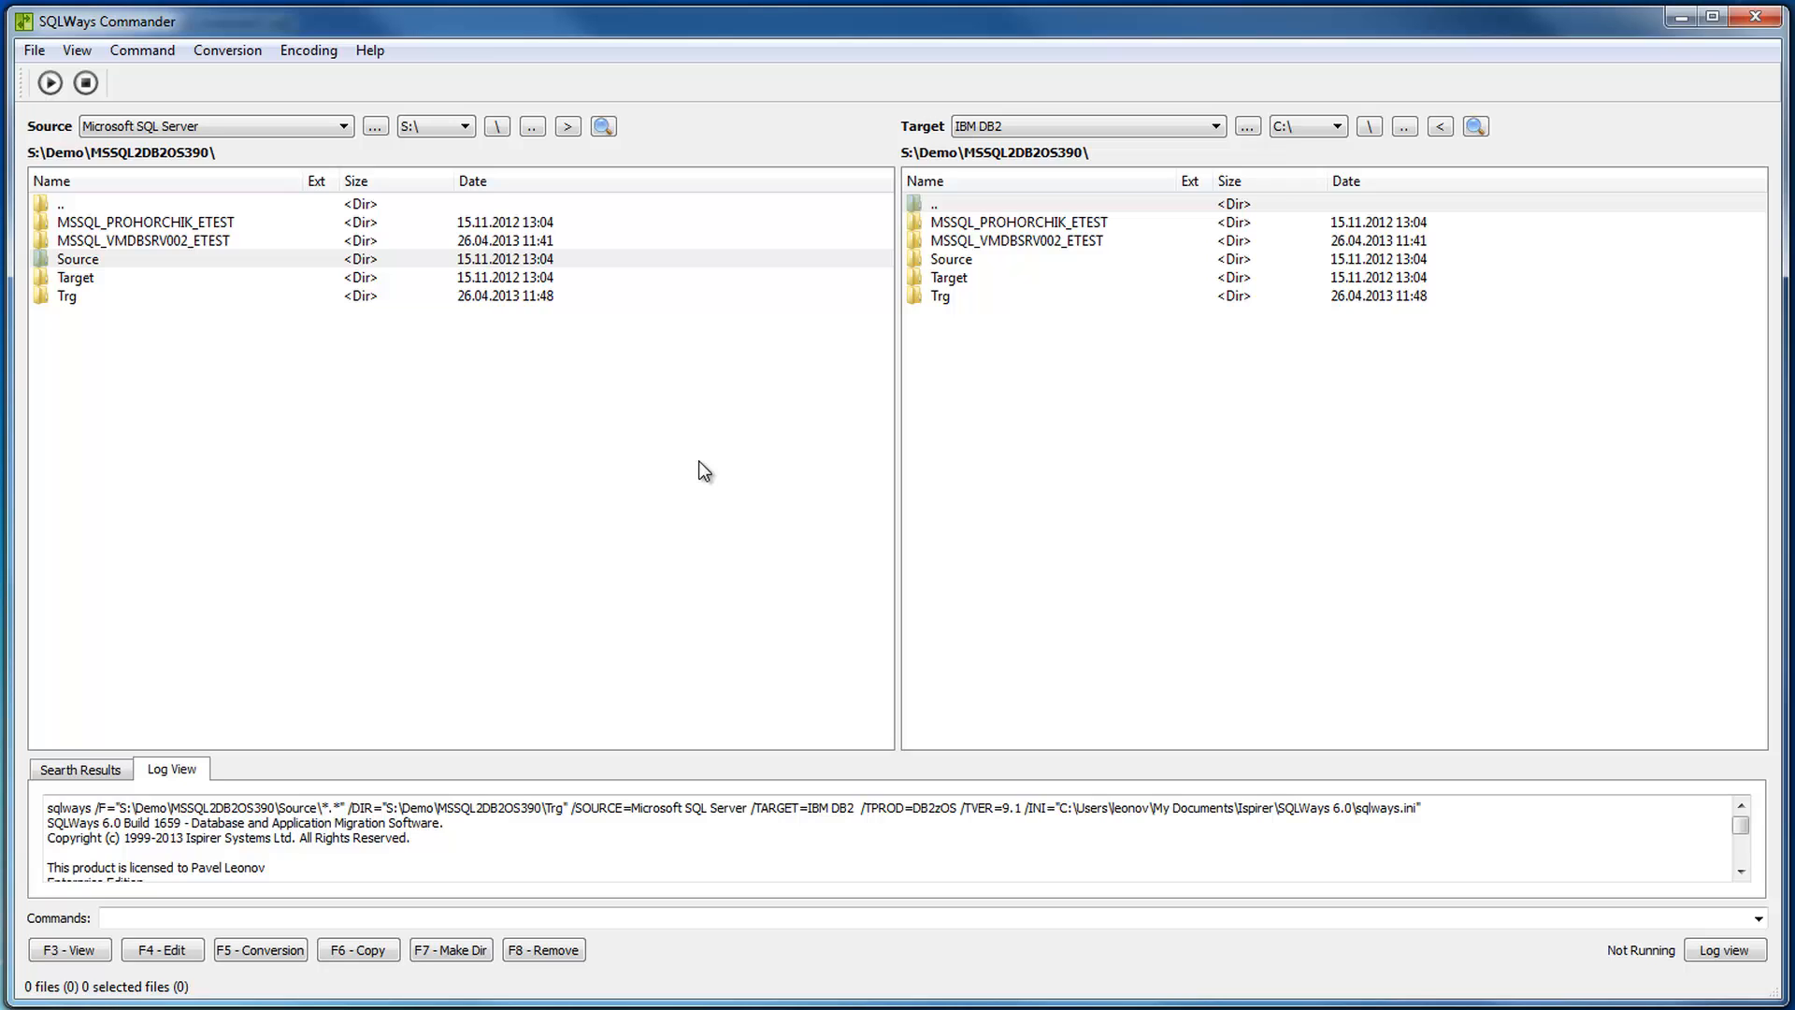
pyautogui.click(1214, 126)
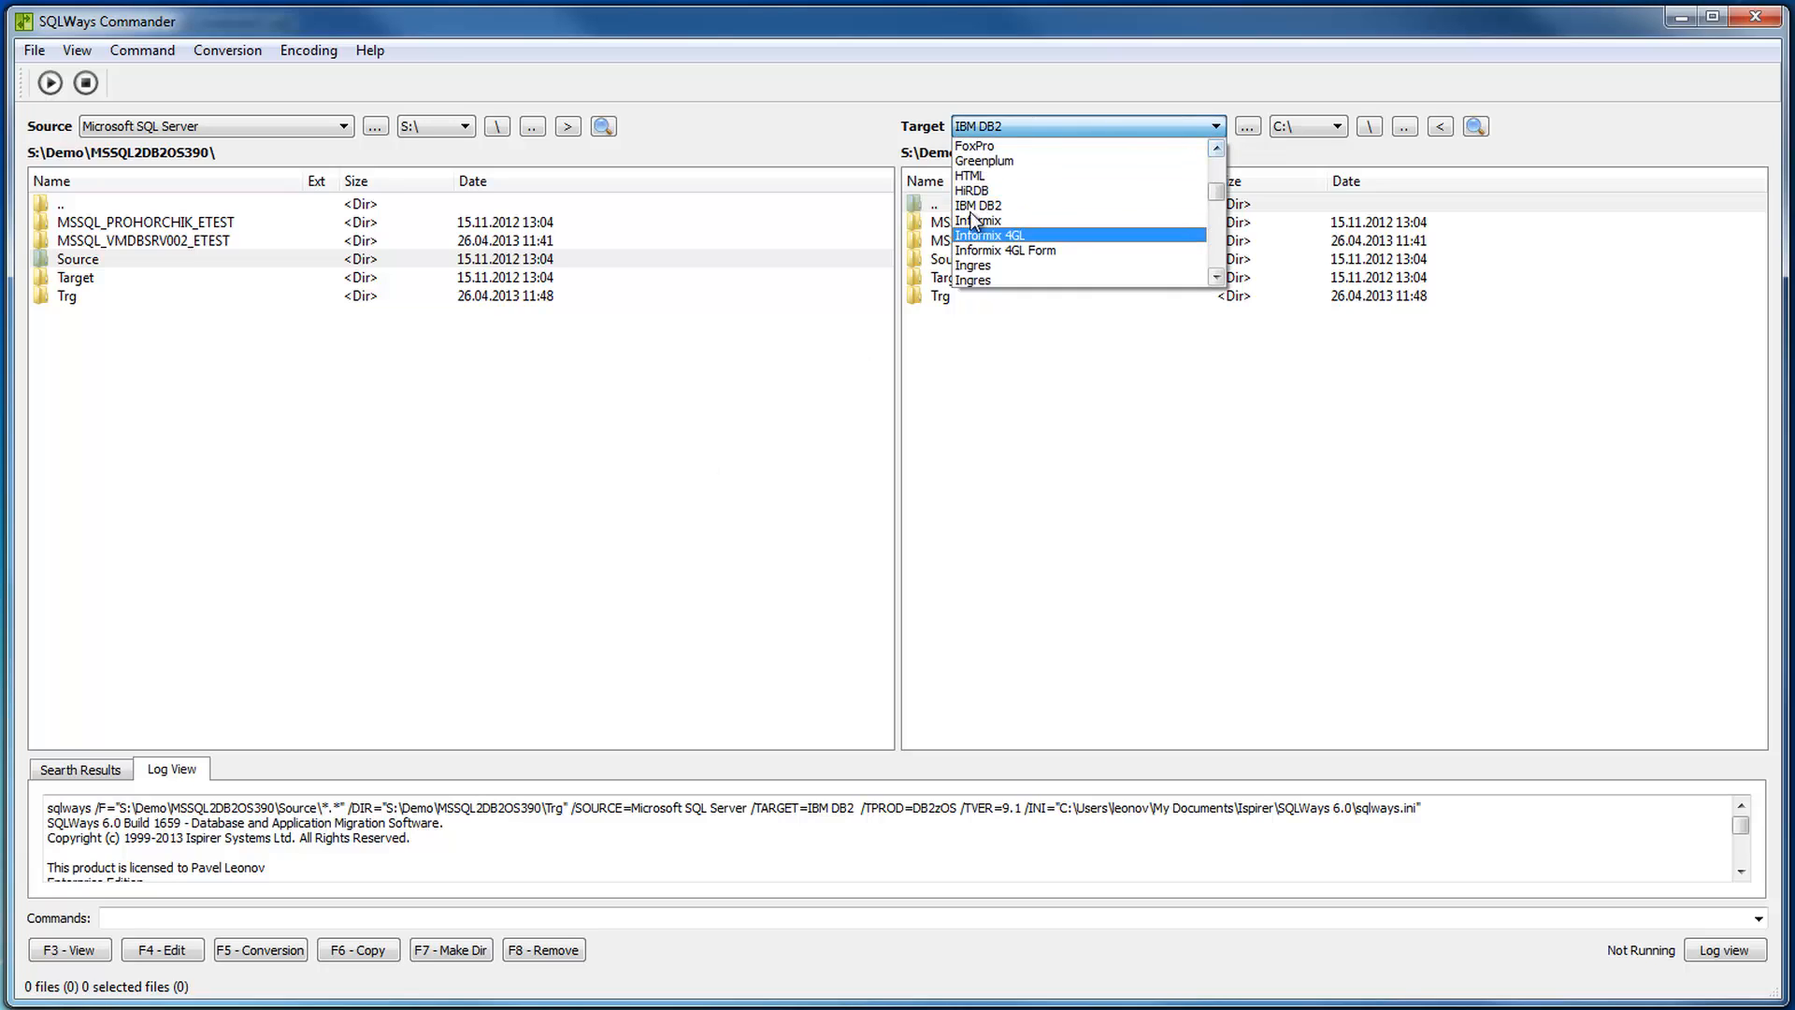
pyautogui.moveTo(1216, 191)
pyautogui.mouseDown()
pyautogui.moveTo(1236, 271)
pyautogui.moveTo(1239, 166)
pyautogui.moveTo(1240, 190)
pyautogui.mouseUp()
pyautogui.click(1019, 202)
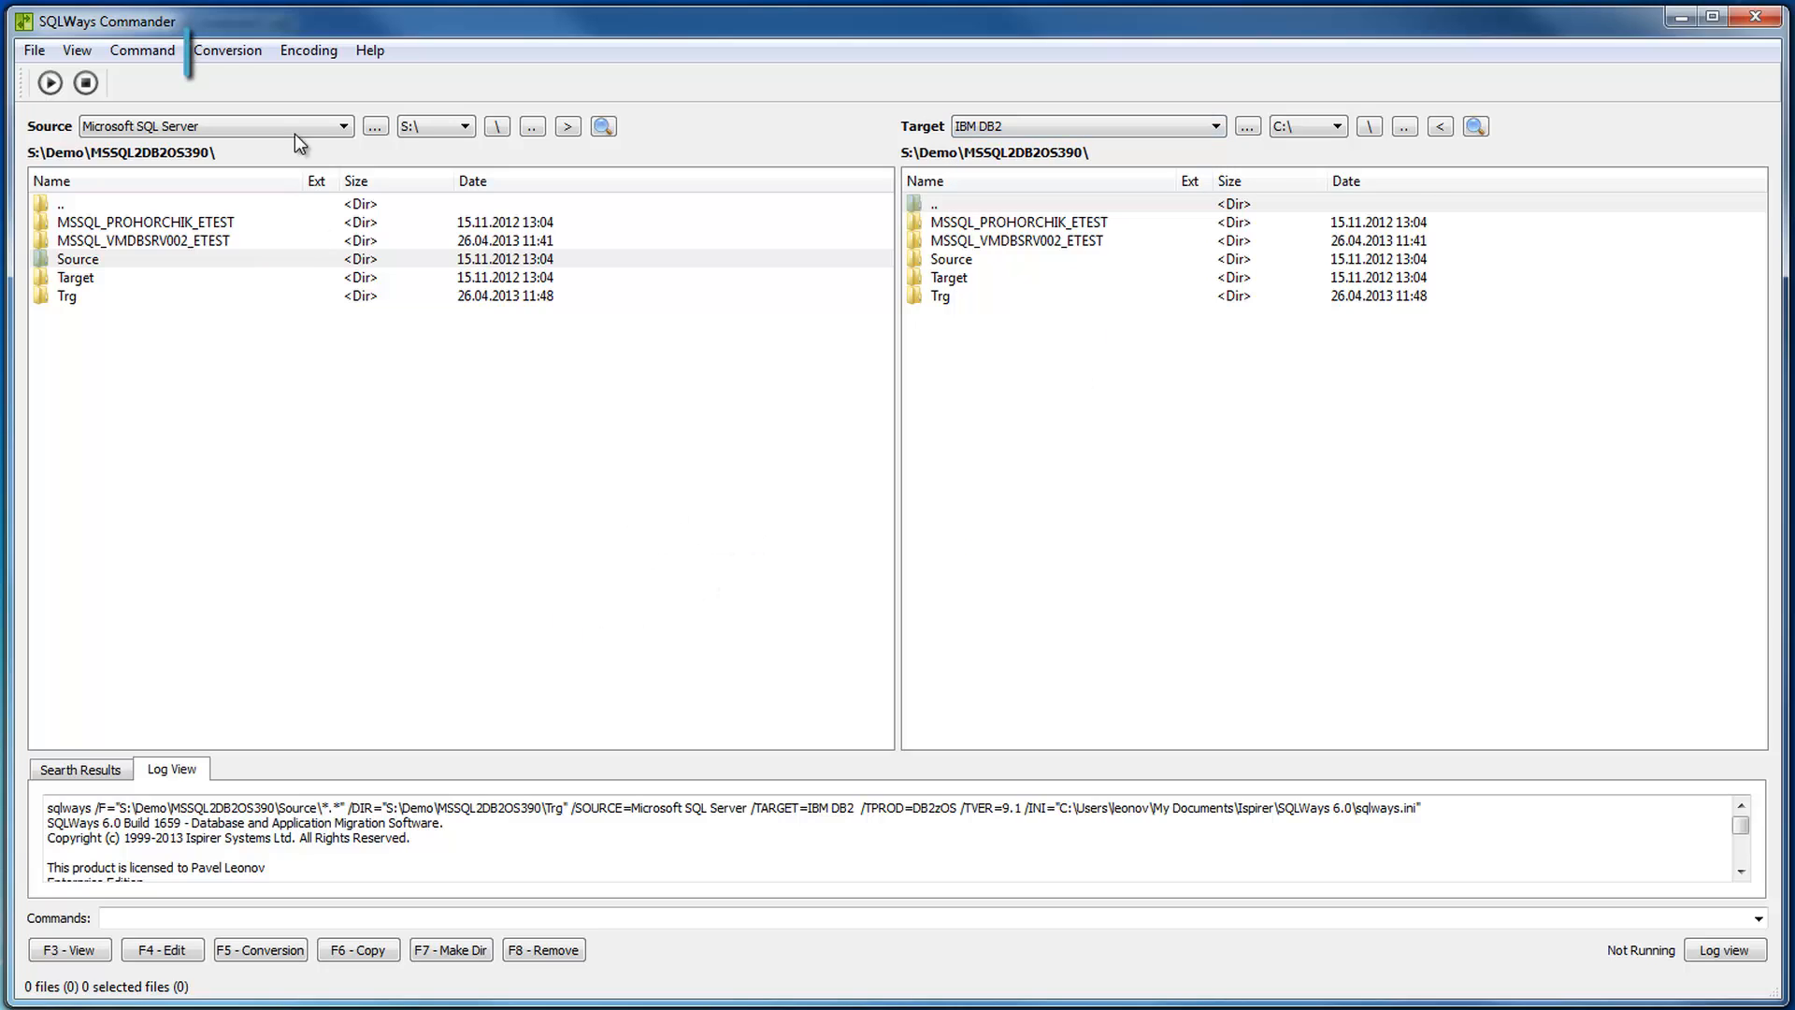
# - Open the migration options, check the additional options /TPROD=DB2zOS and /TVER=9.1, and accept them
pyautogui.click(240, 50)
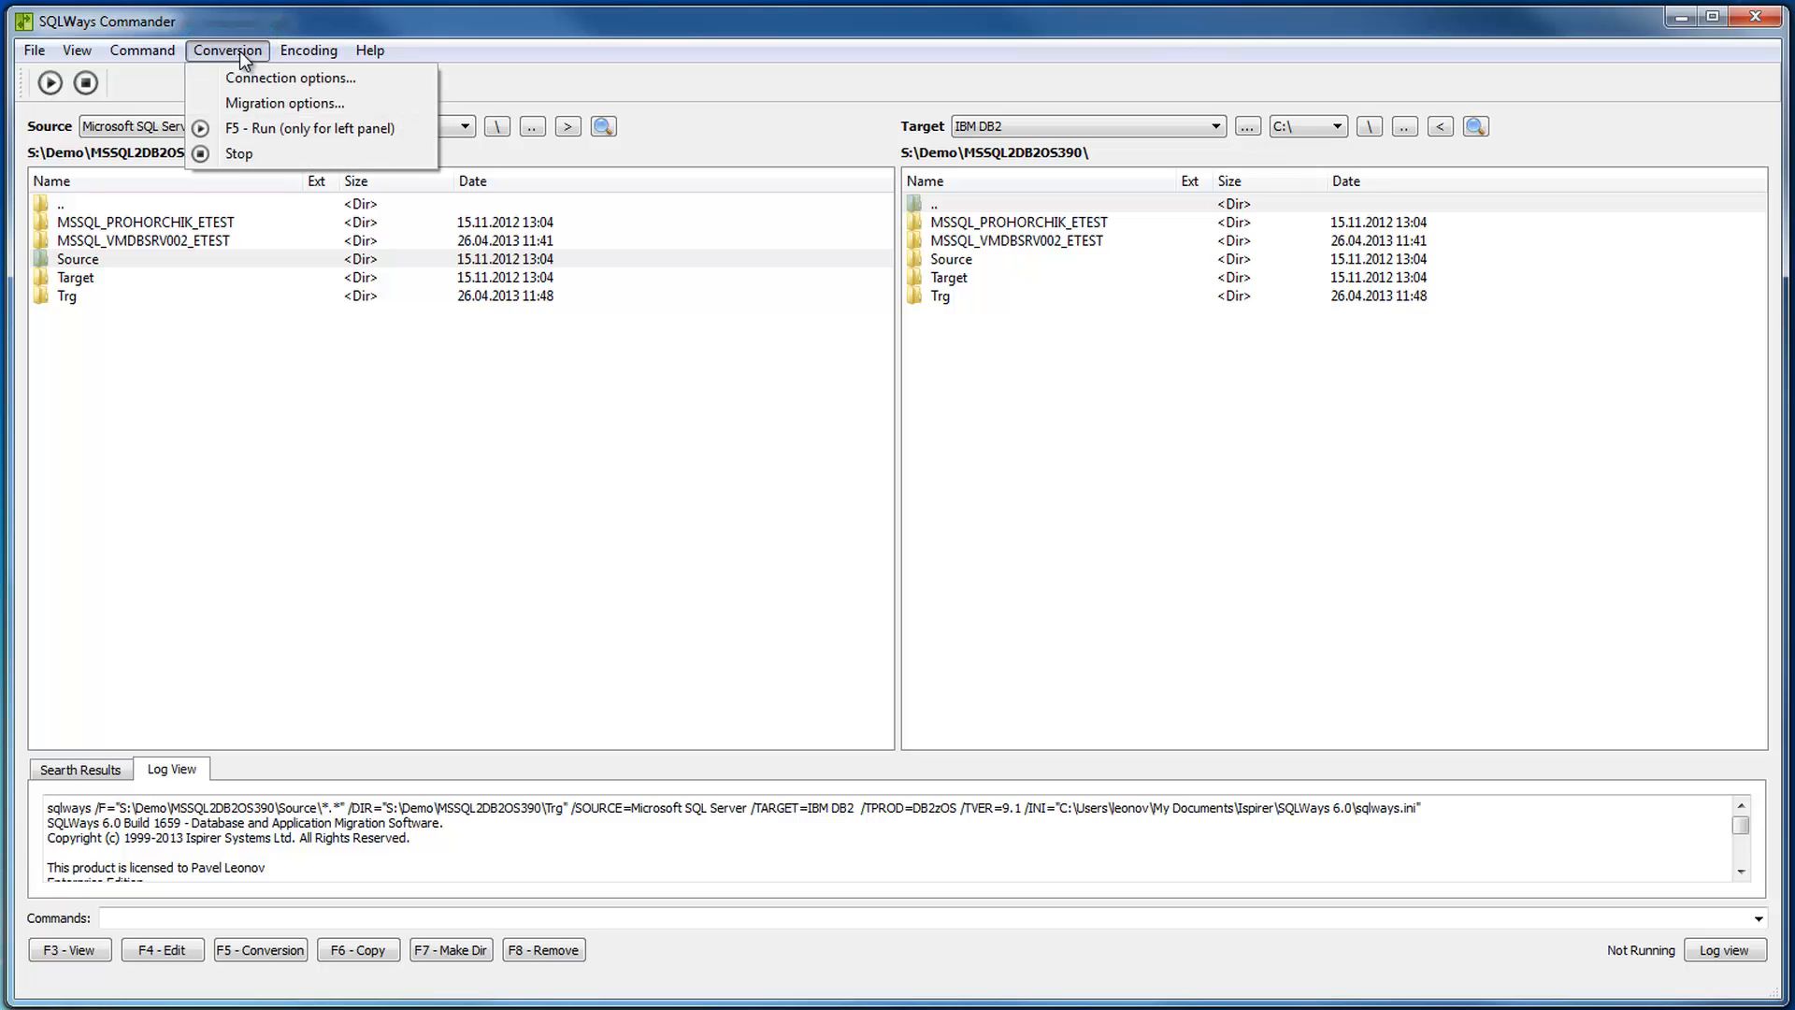
pyautogui.click(245, 103)
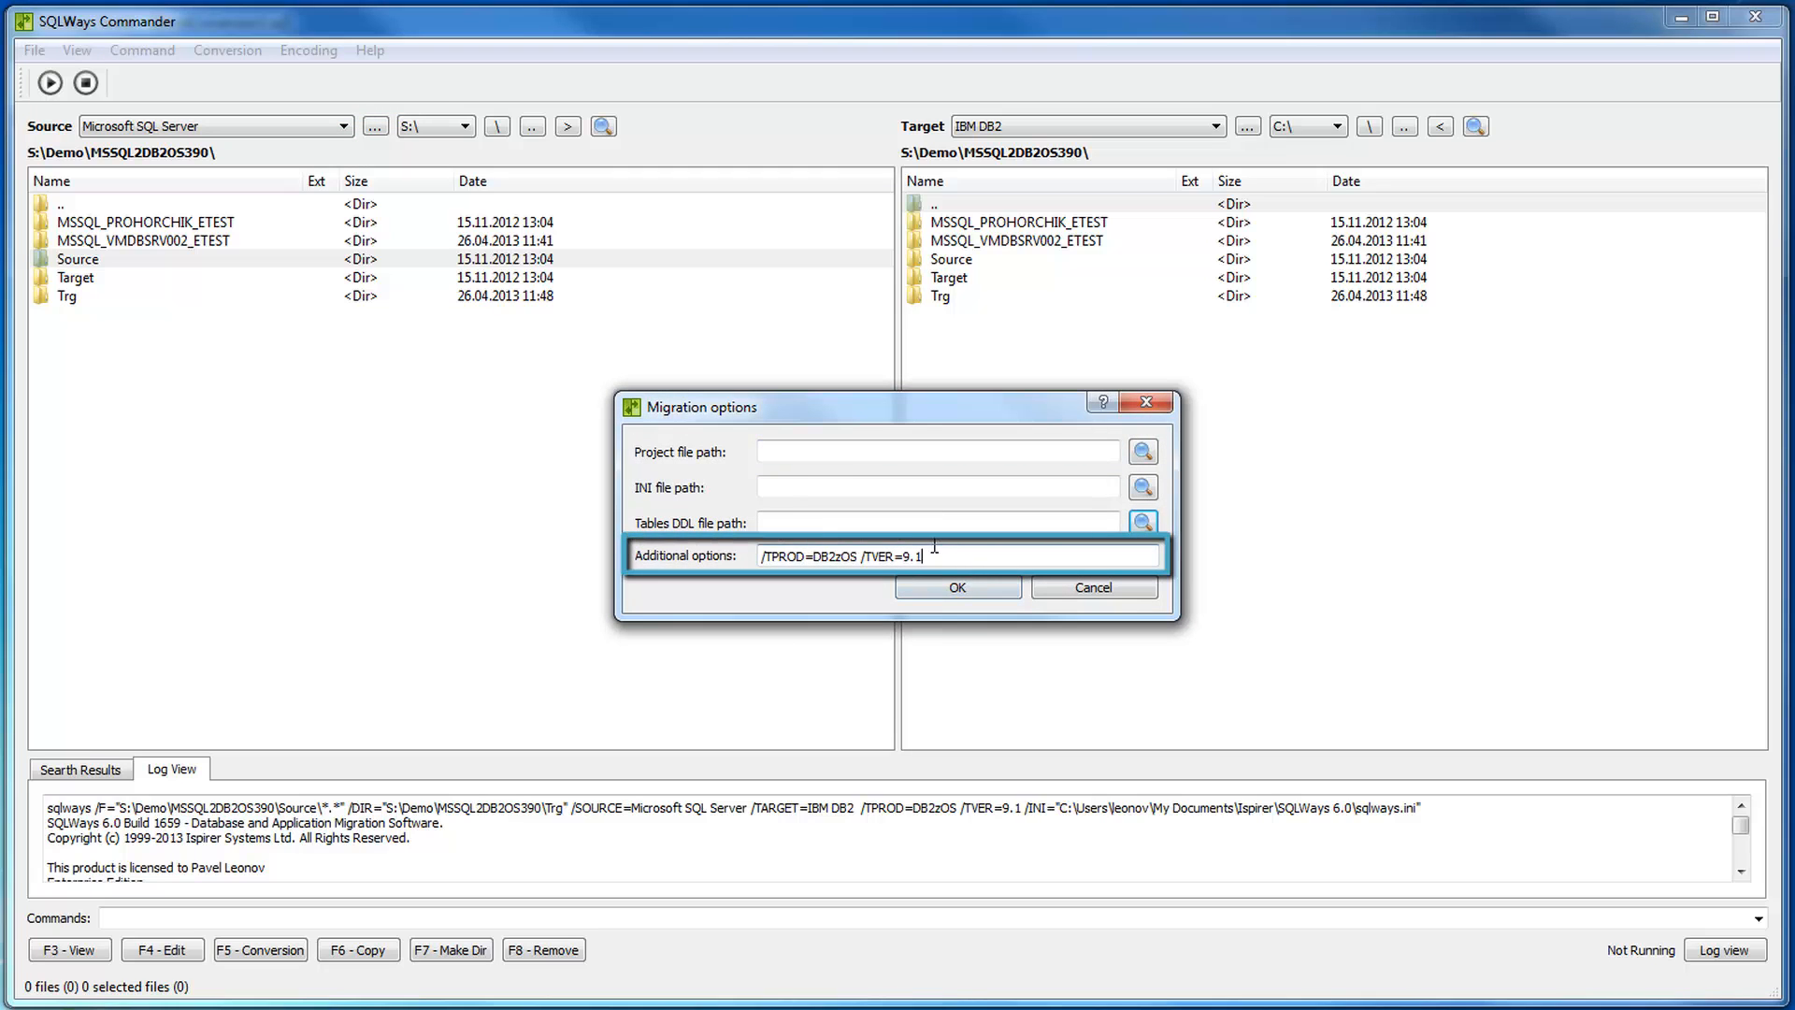
pyautogui.moveTo(940, 557); pyautogui.dragTo(745, 564)
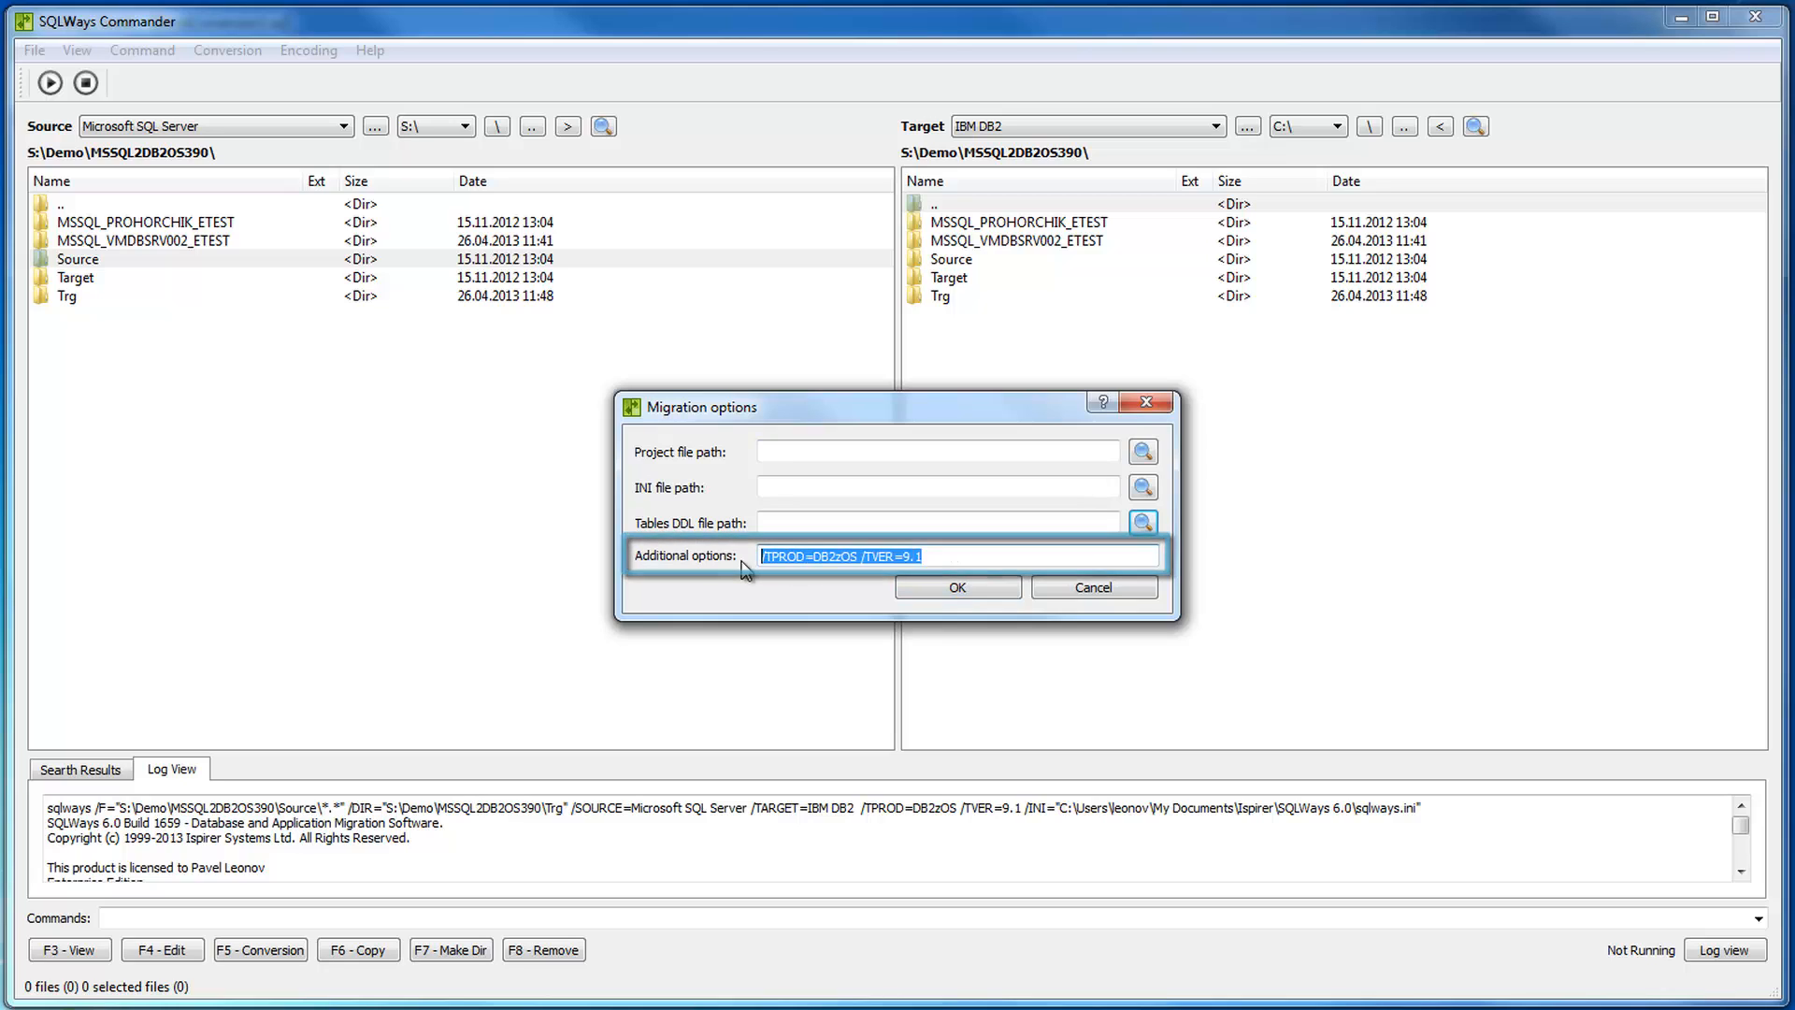
pyautogui.click(804, 563)
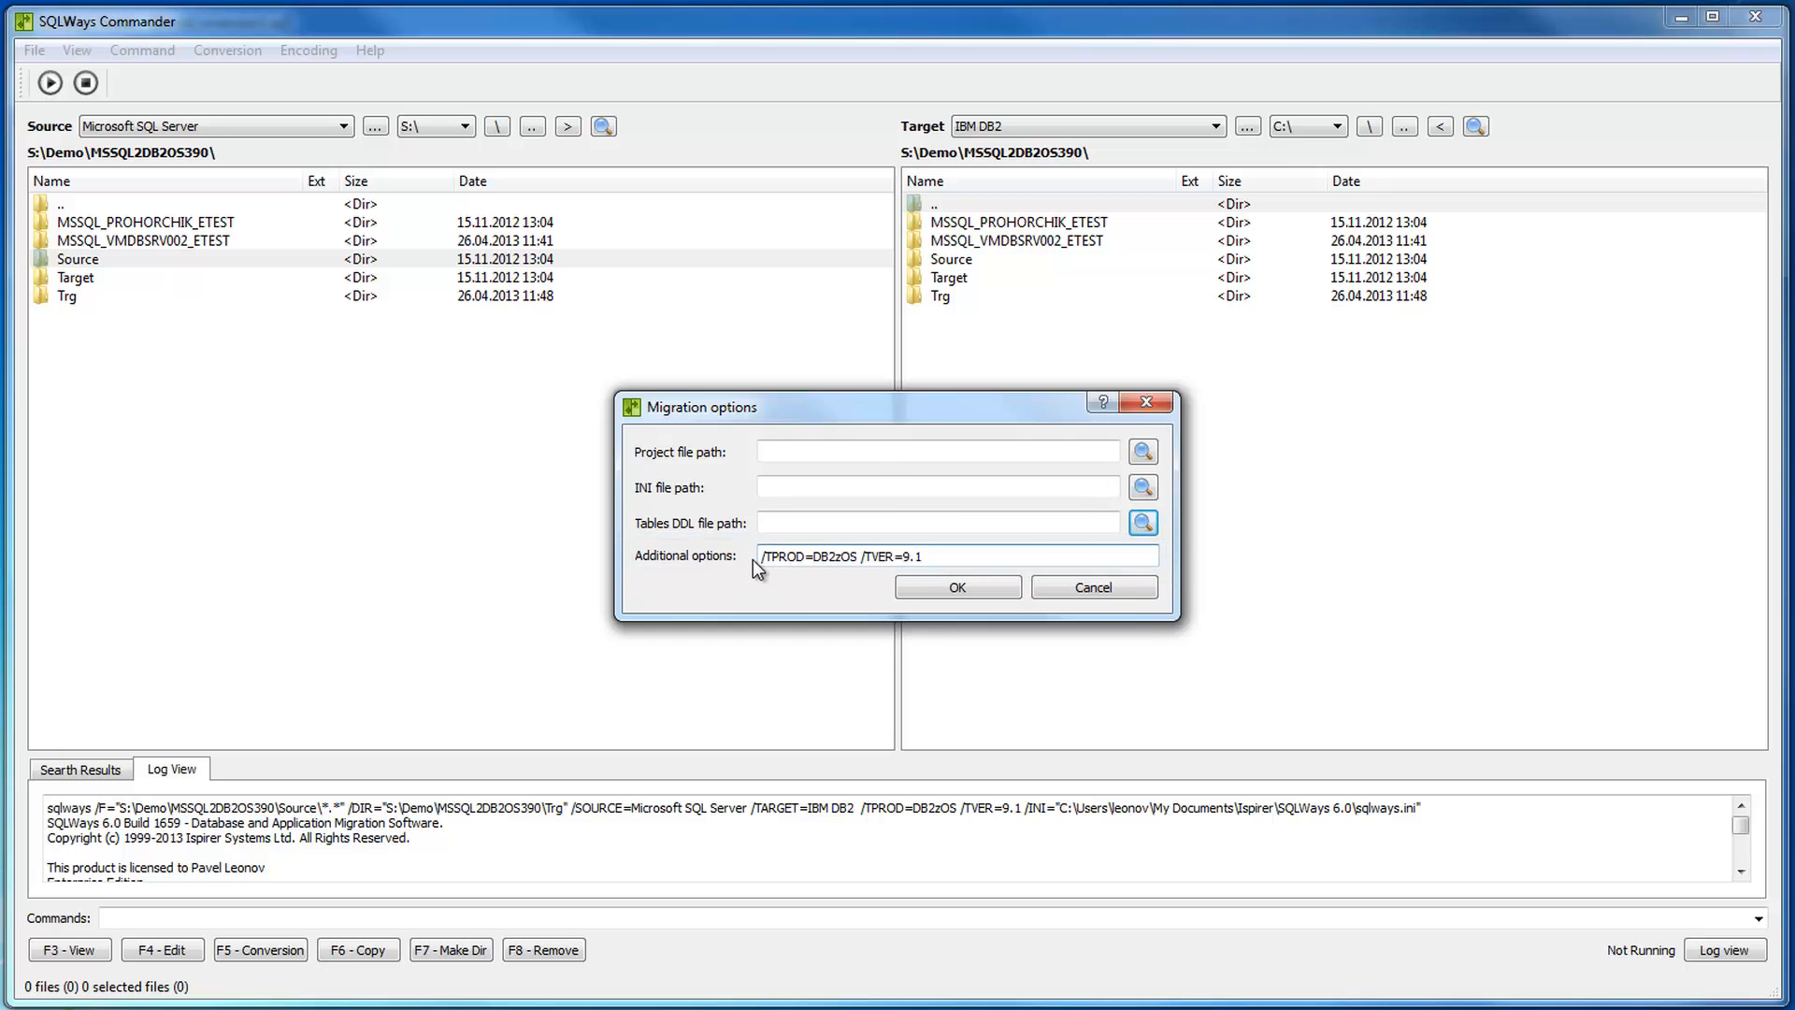
pyautogui.moveTo(762, 558); pyautogui.dragTo(861, 559)
pyautogui.click(854, 561)
pyautogui.moveTo(933, 561); pyautogui.dragTo(866, 554)
pyautogui.click(924, 558)
pyautogui.click(978, 585)
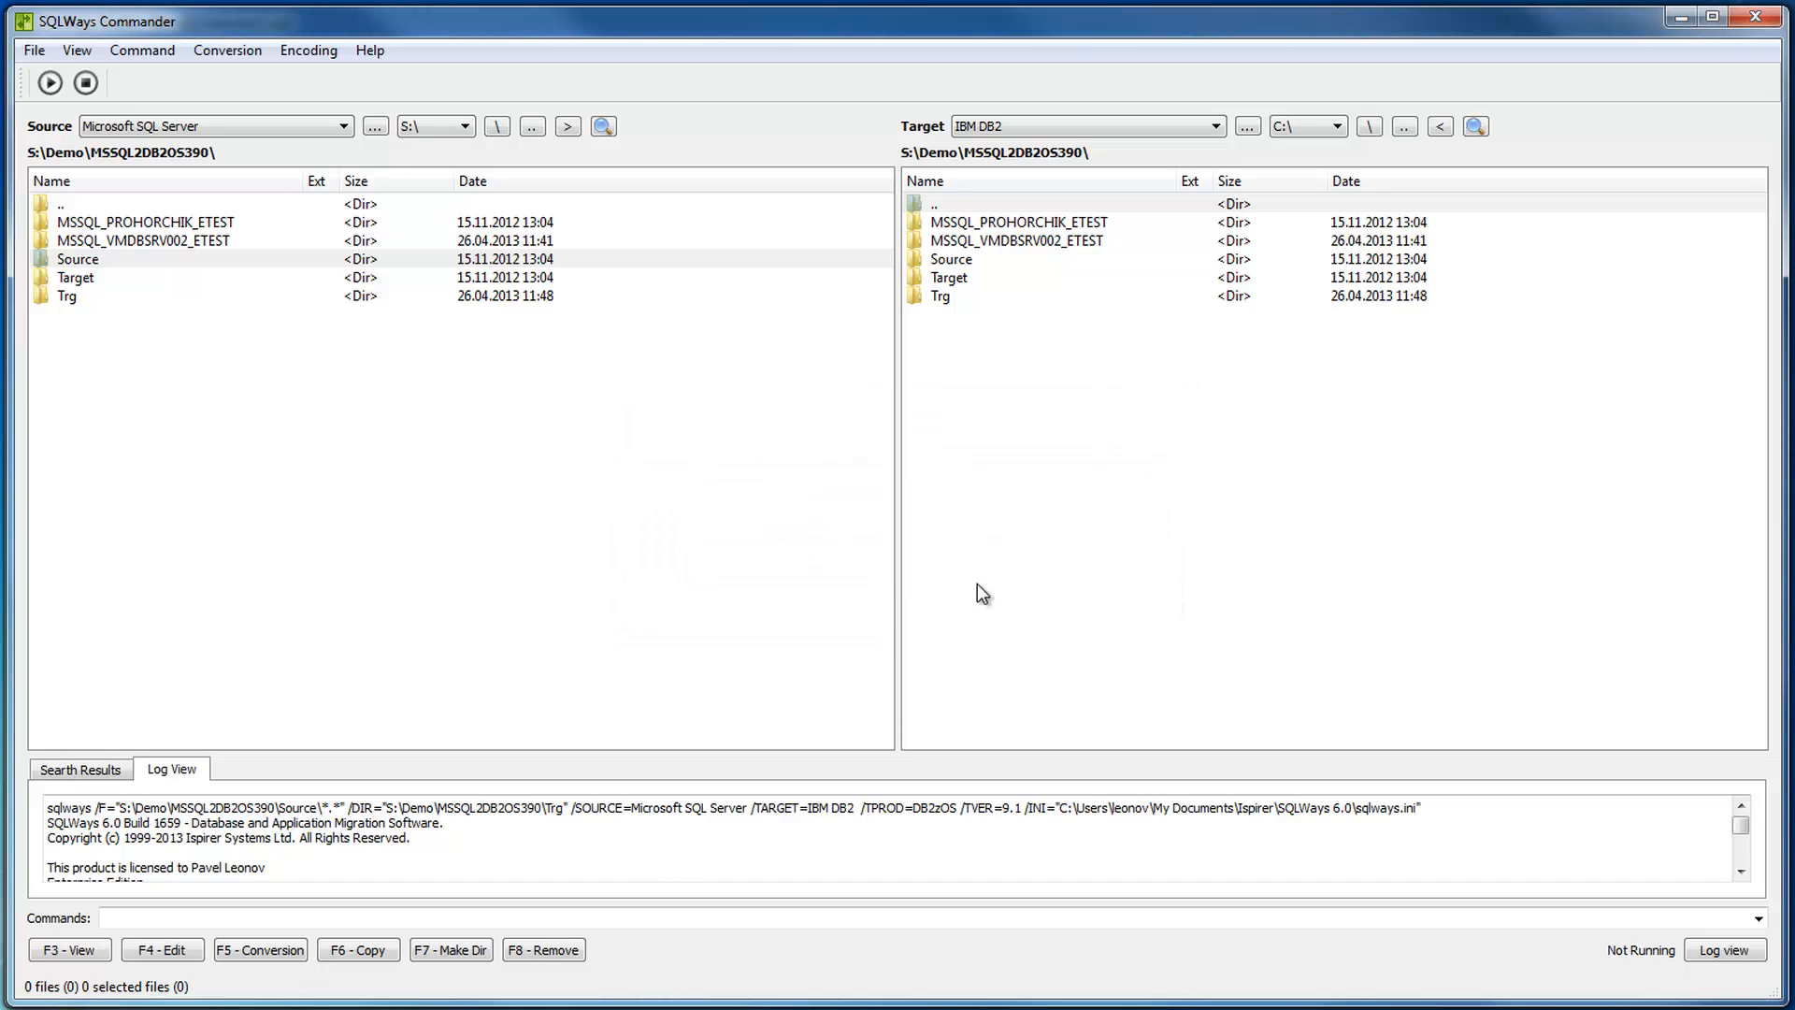
# - Choose Microsoft SQL Server as the source database and IBM DB2 as the target for the Source folder's conversion
pyautogui.click(95, 261)
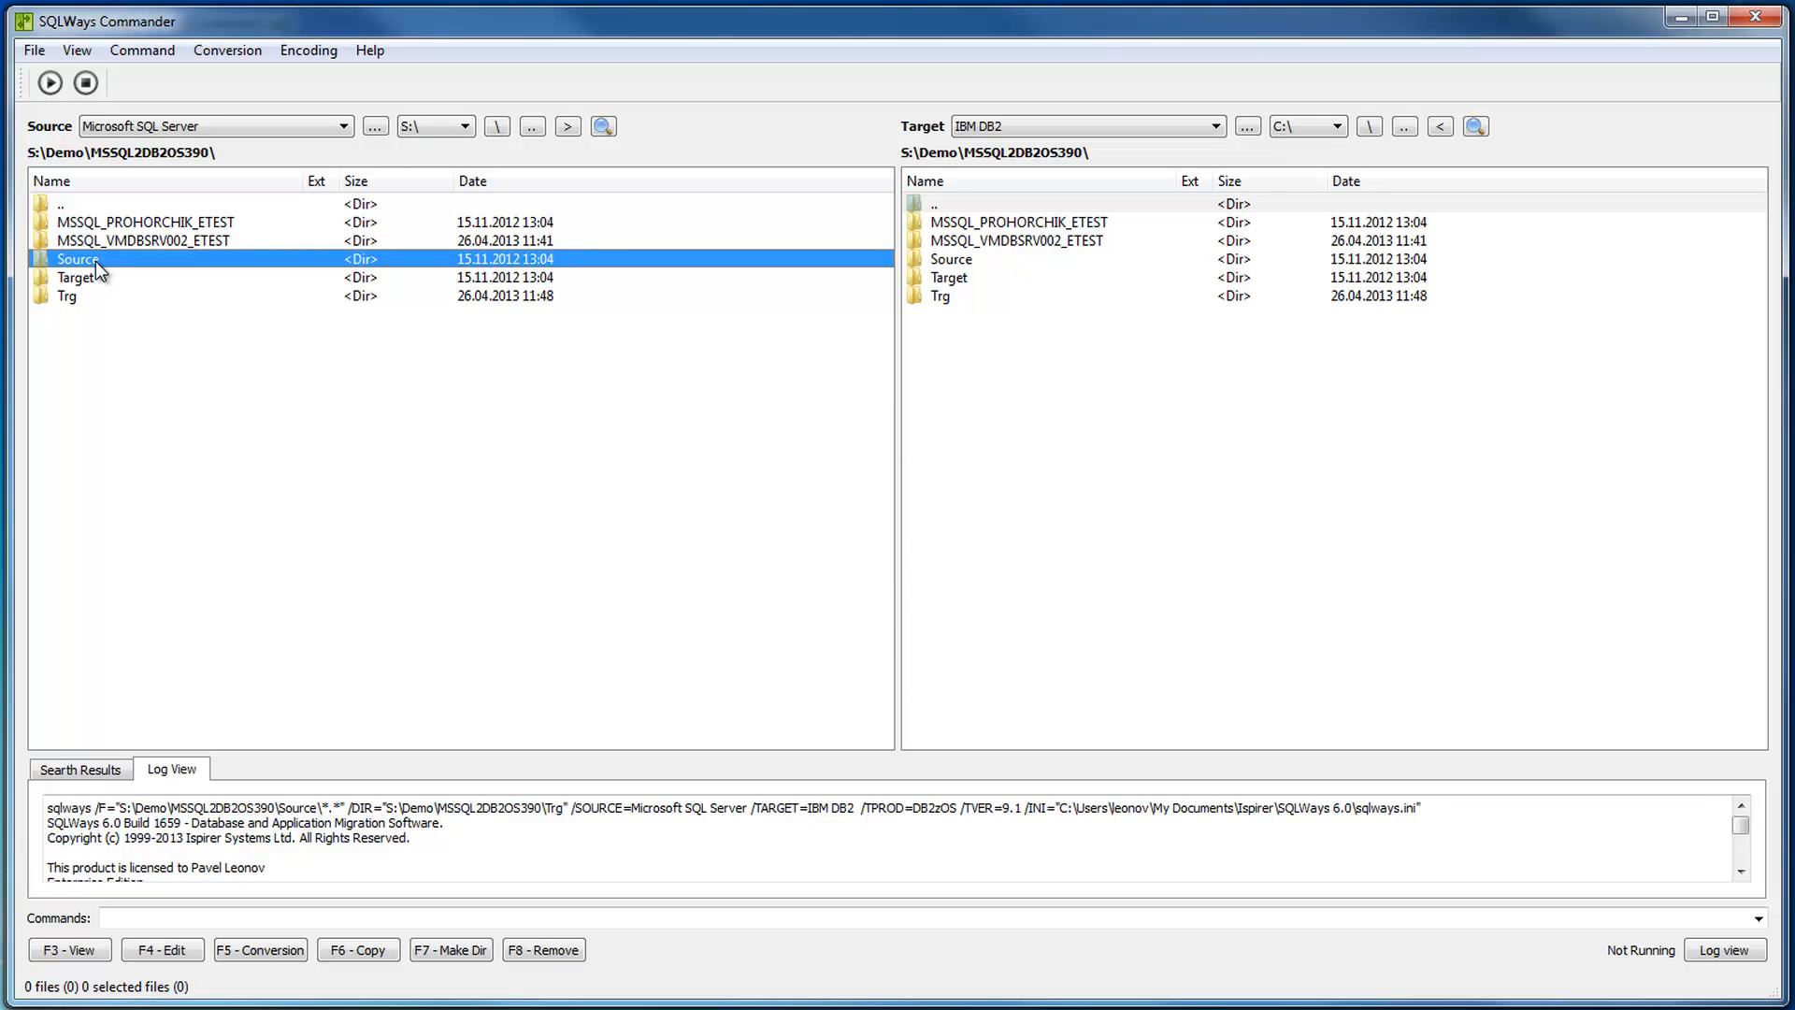
pyautogui.click(329, 462)
pyautogui.click(268, 127)
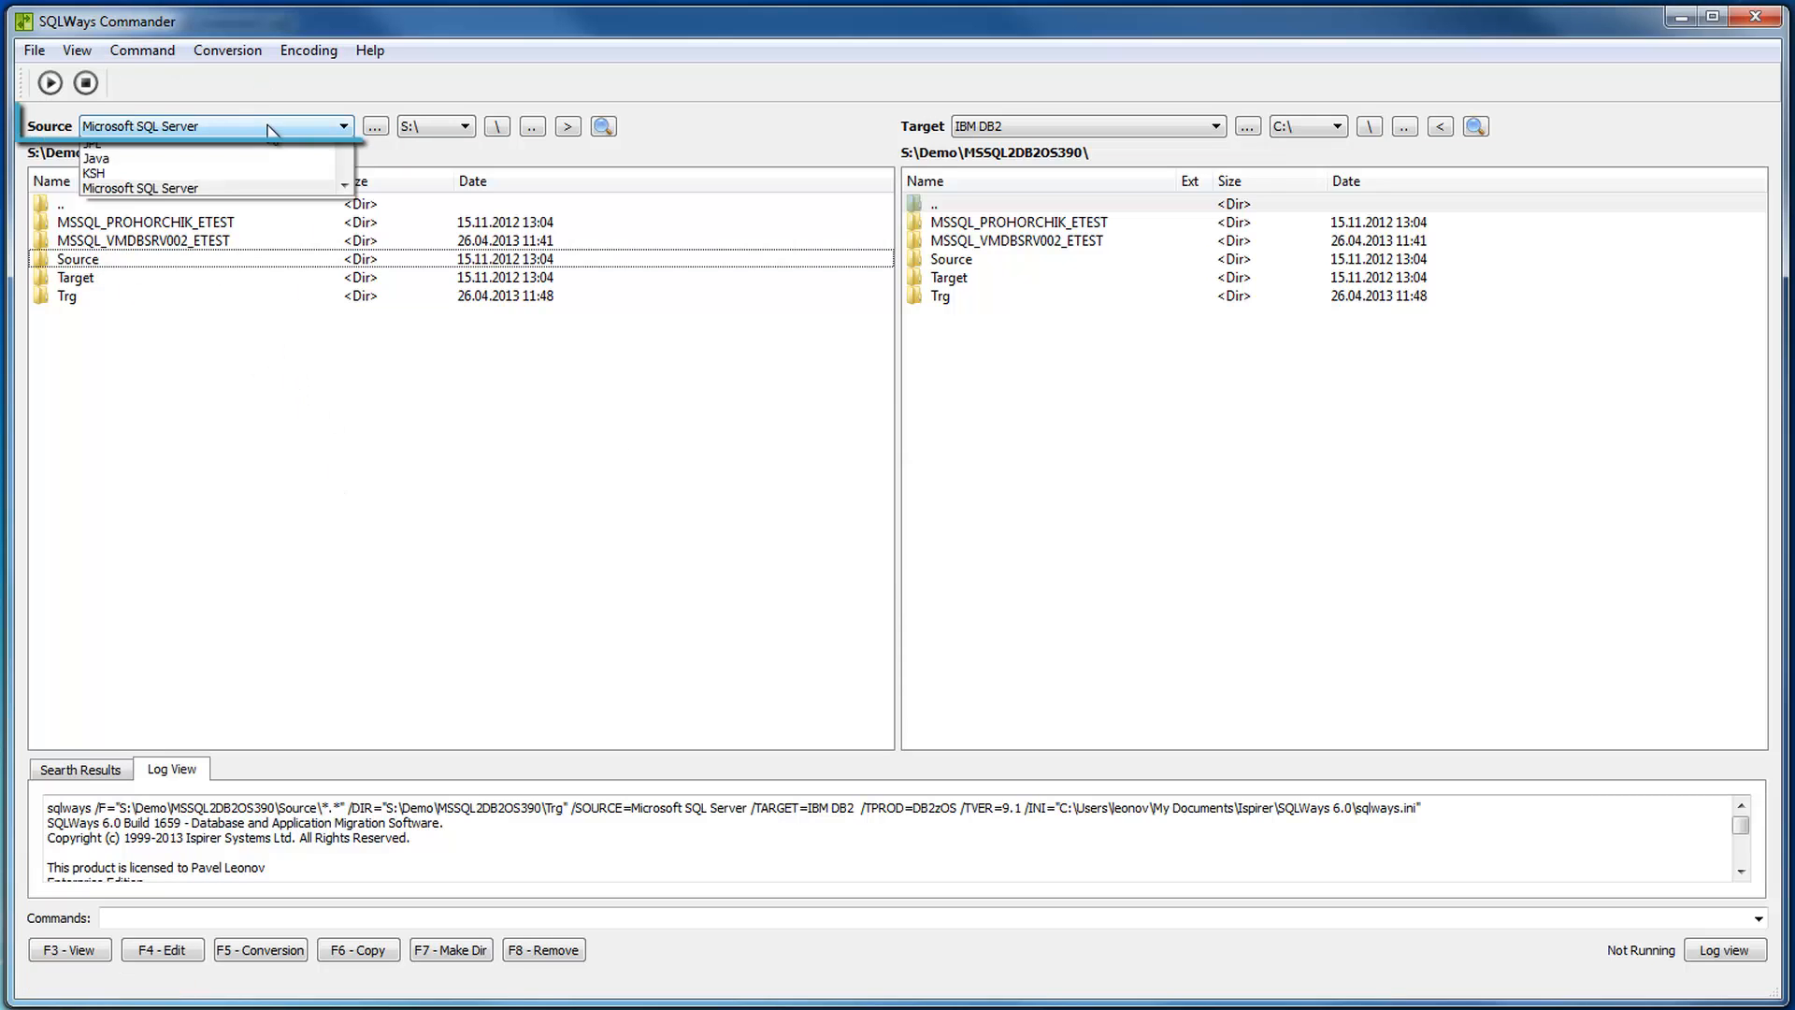
pyautogui.click(190, 278)
pyautogui.click(1152, 128)
pyautogui.click(1031, 207)
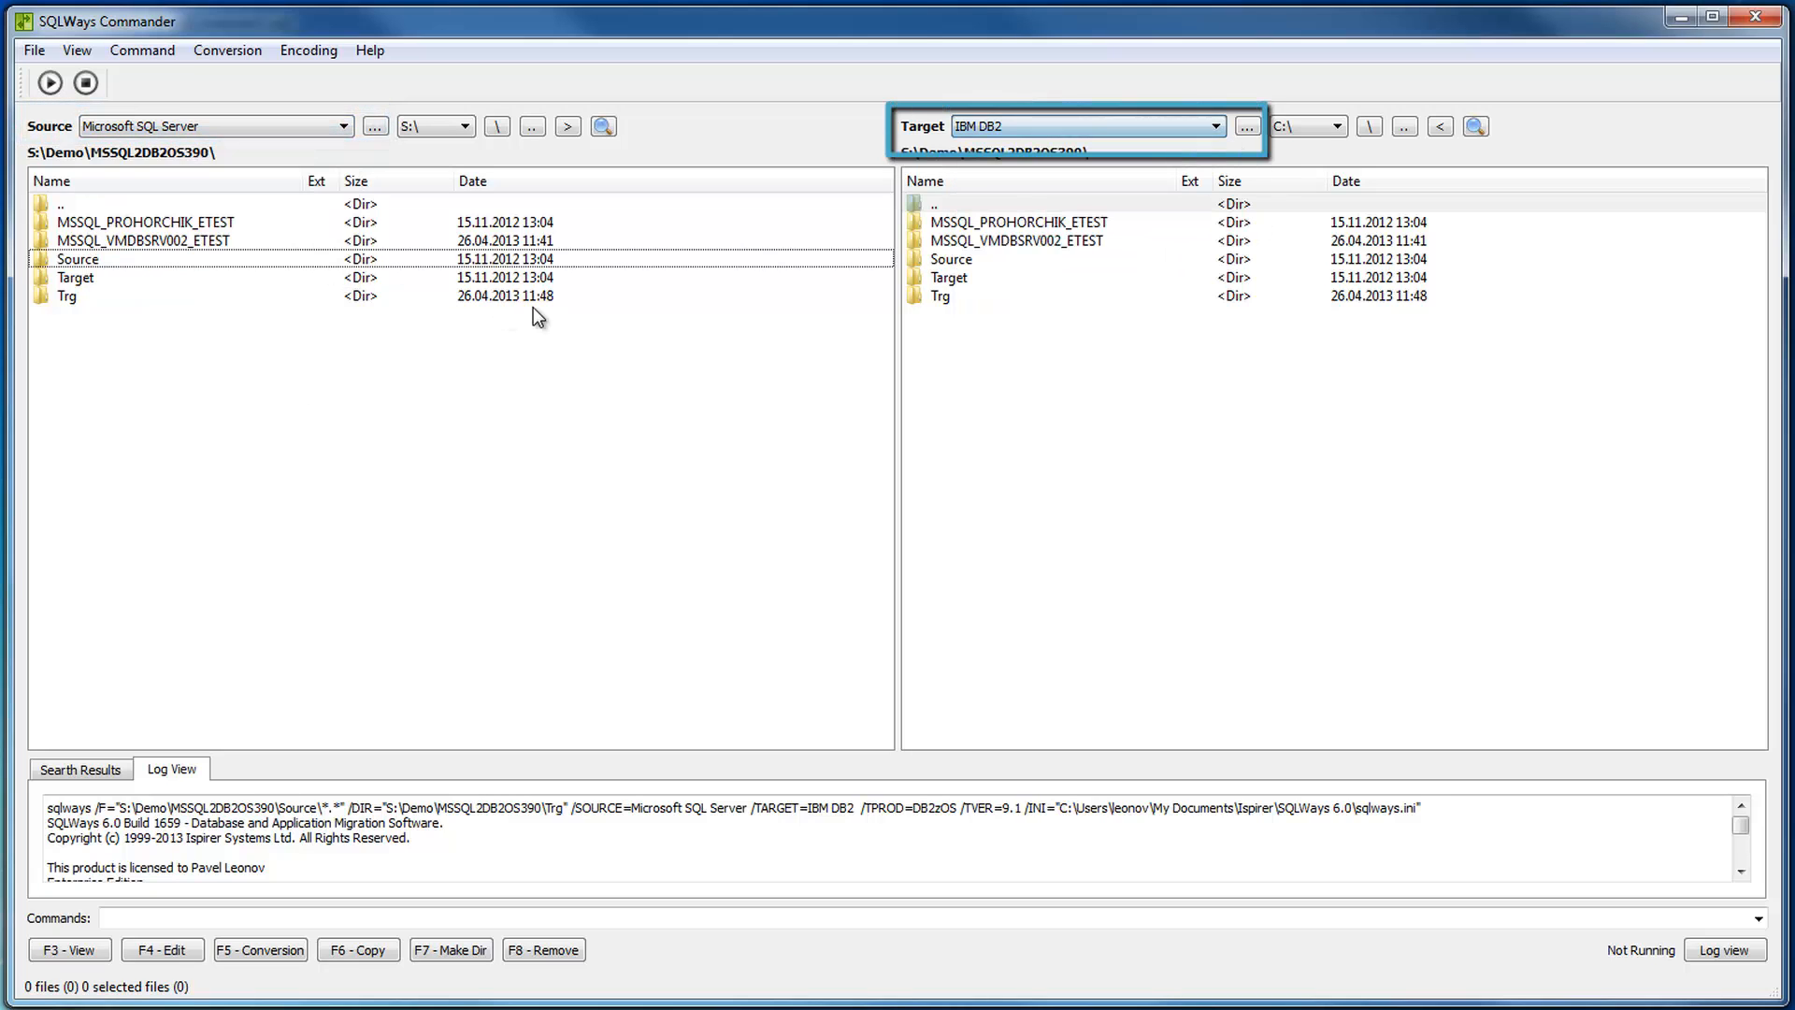
# - Open the Procedures subfolder of Source and select the sp_cursor_in_begin_end2, sp_ERROR_MESSAGE and sp_default_user SQL files
pyautogui.click(93, 260)
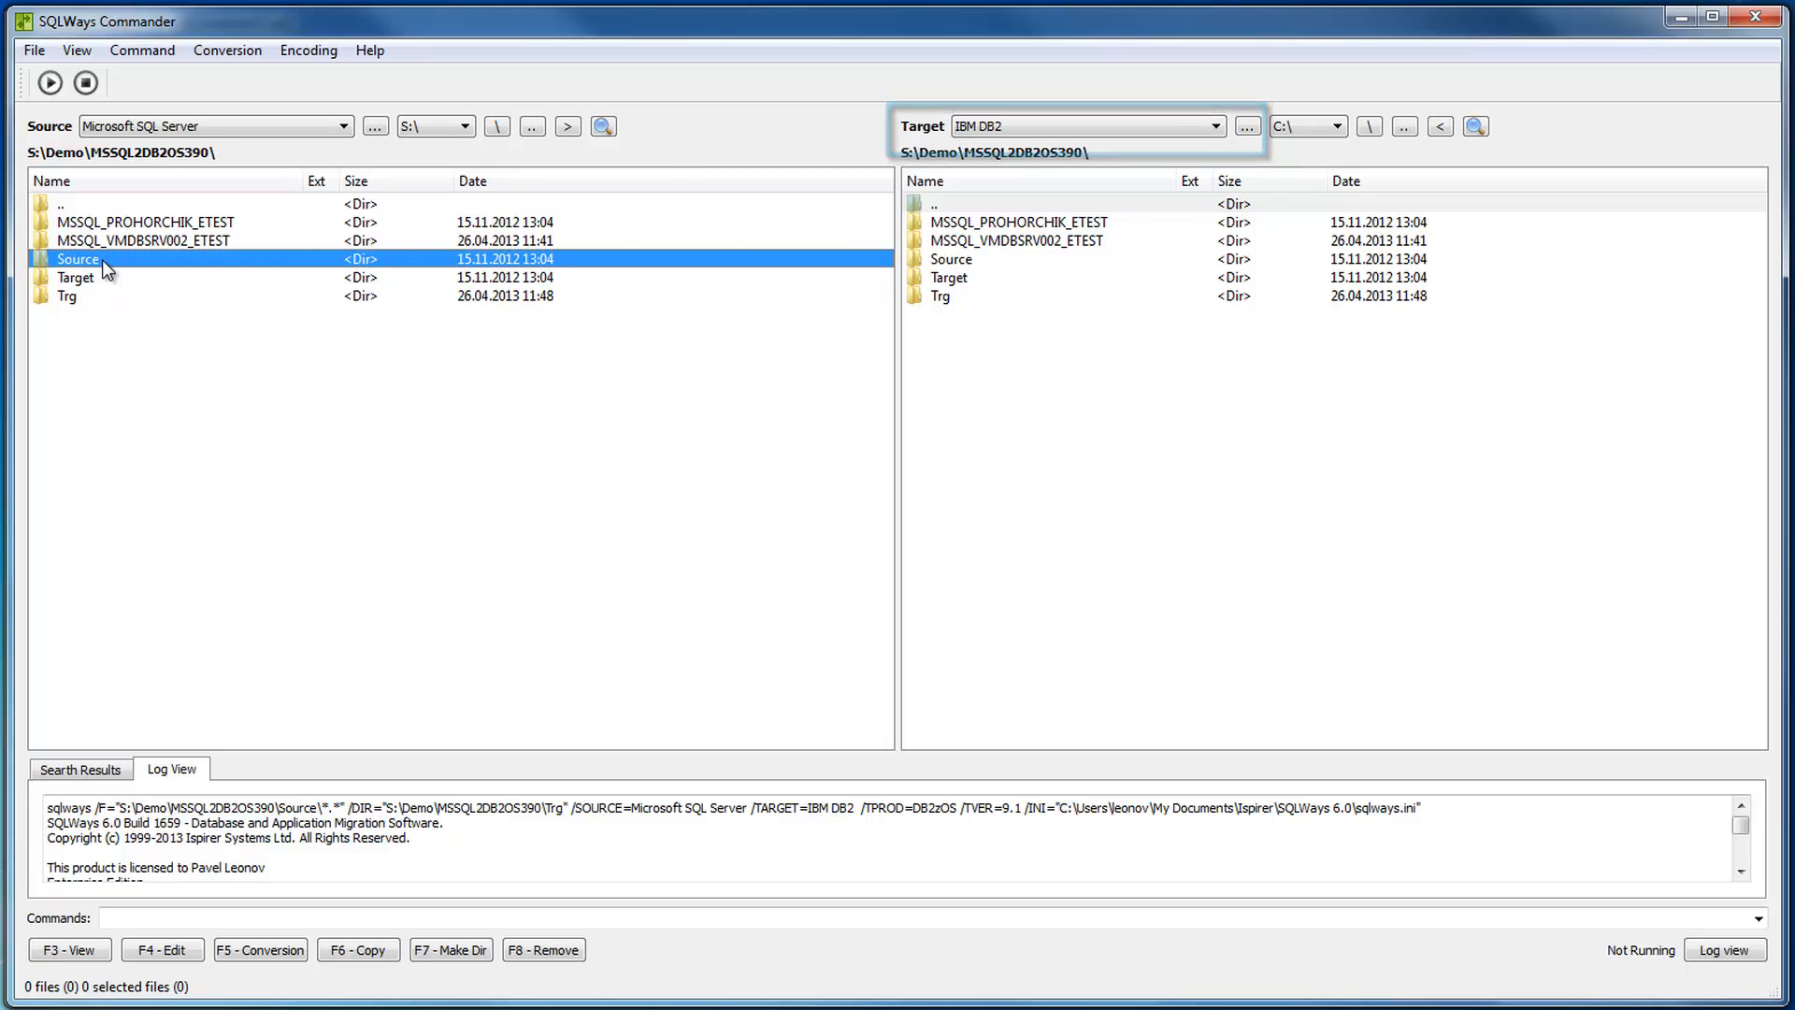
pyautogui.doubleClick(103, 260)
pyautogui.doubleClick(116, 221)
pyautogui.click(131, 226)
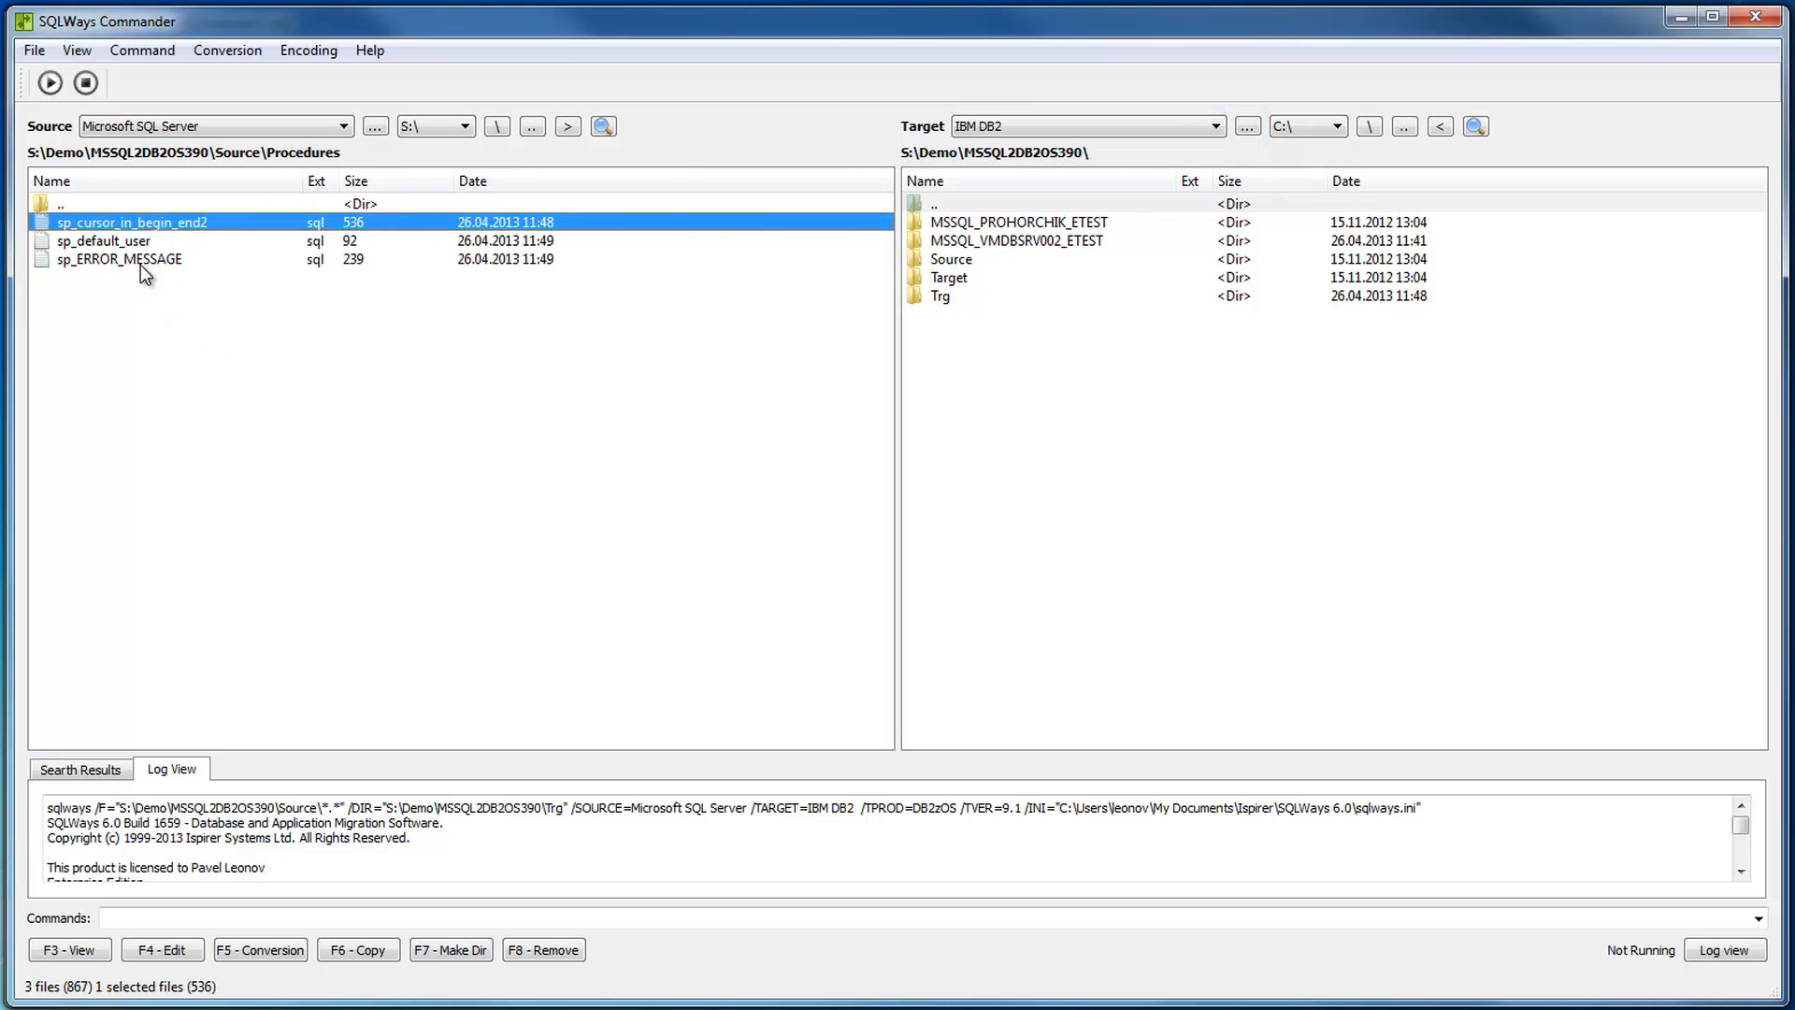
pyautogui.keyDown('ctrl'); pyautogui.click(137, 258); pyautogui.keyUp('ctrl')
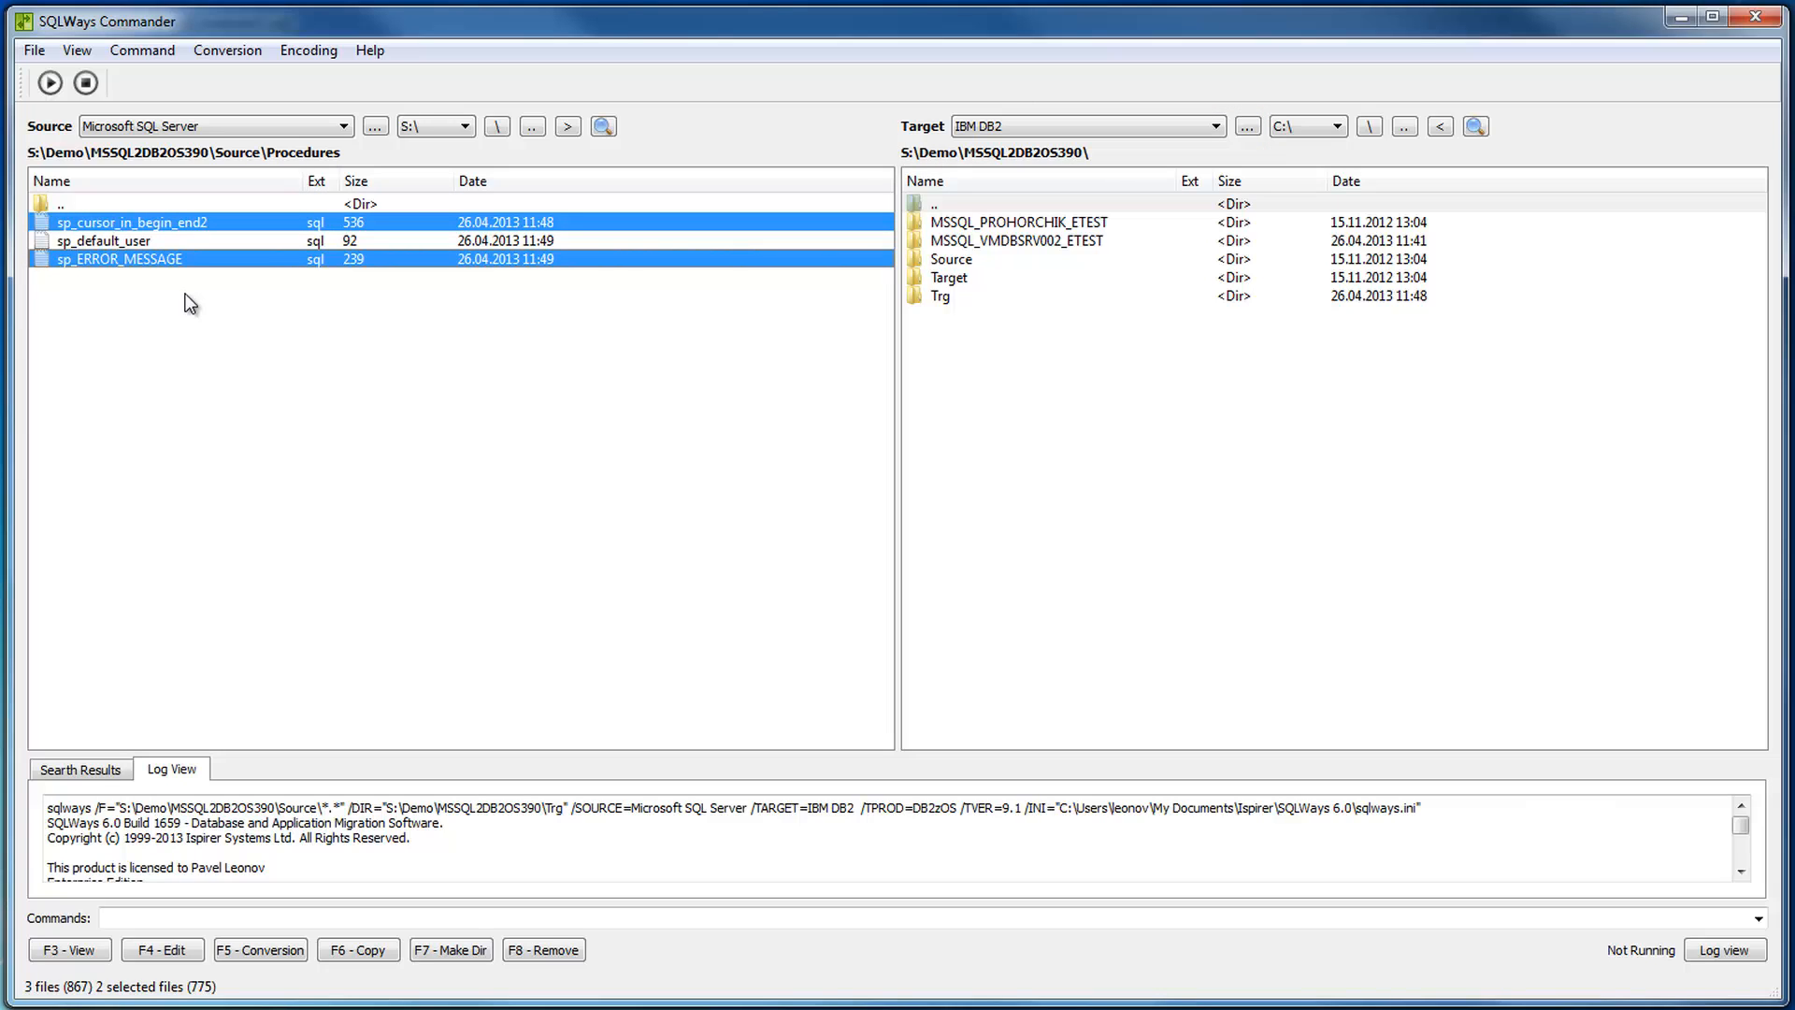
pyautogui.keyDown('ctrl'); pyautogui.click(164, 241); pyautogui.keyUp('ctrl')
# - Go back up to the MSSQL2DB2OS390 folder and select the whole Source folder for conversion
pyautogui.doubleClick(124, 204)
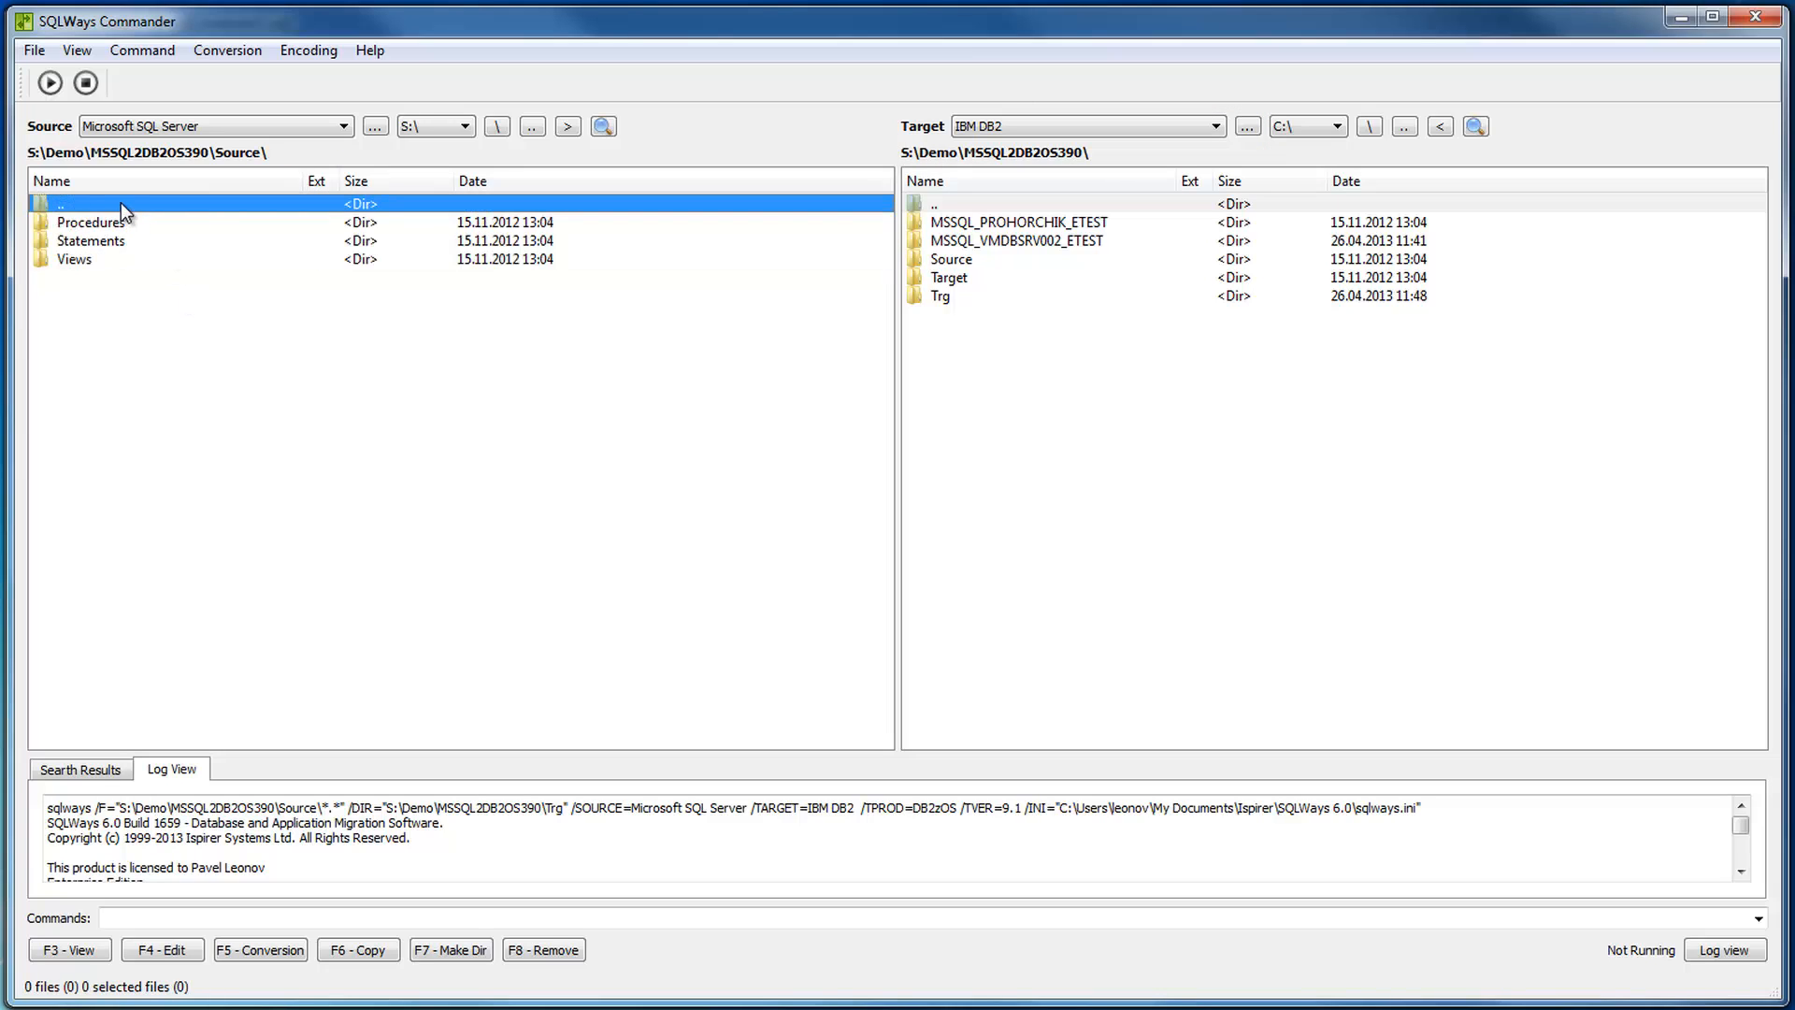
pyautogui.doubleClick(121, 202)
pyautogui.click(164, 264)
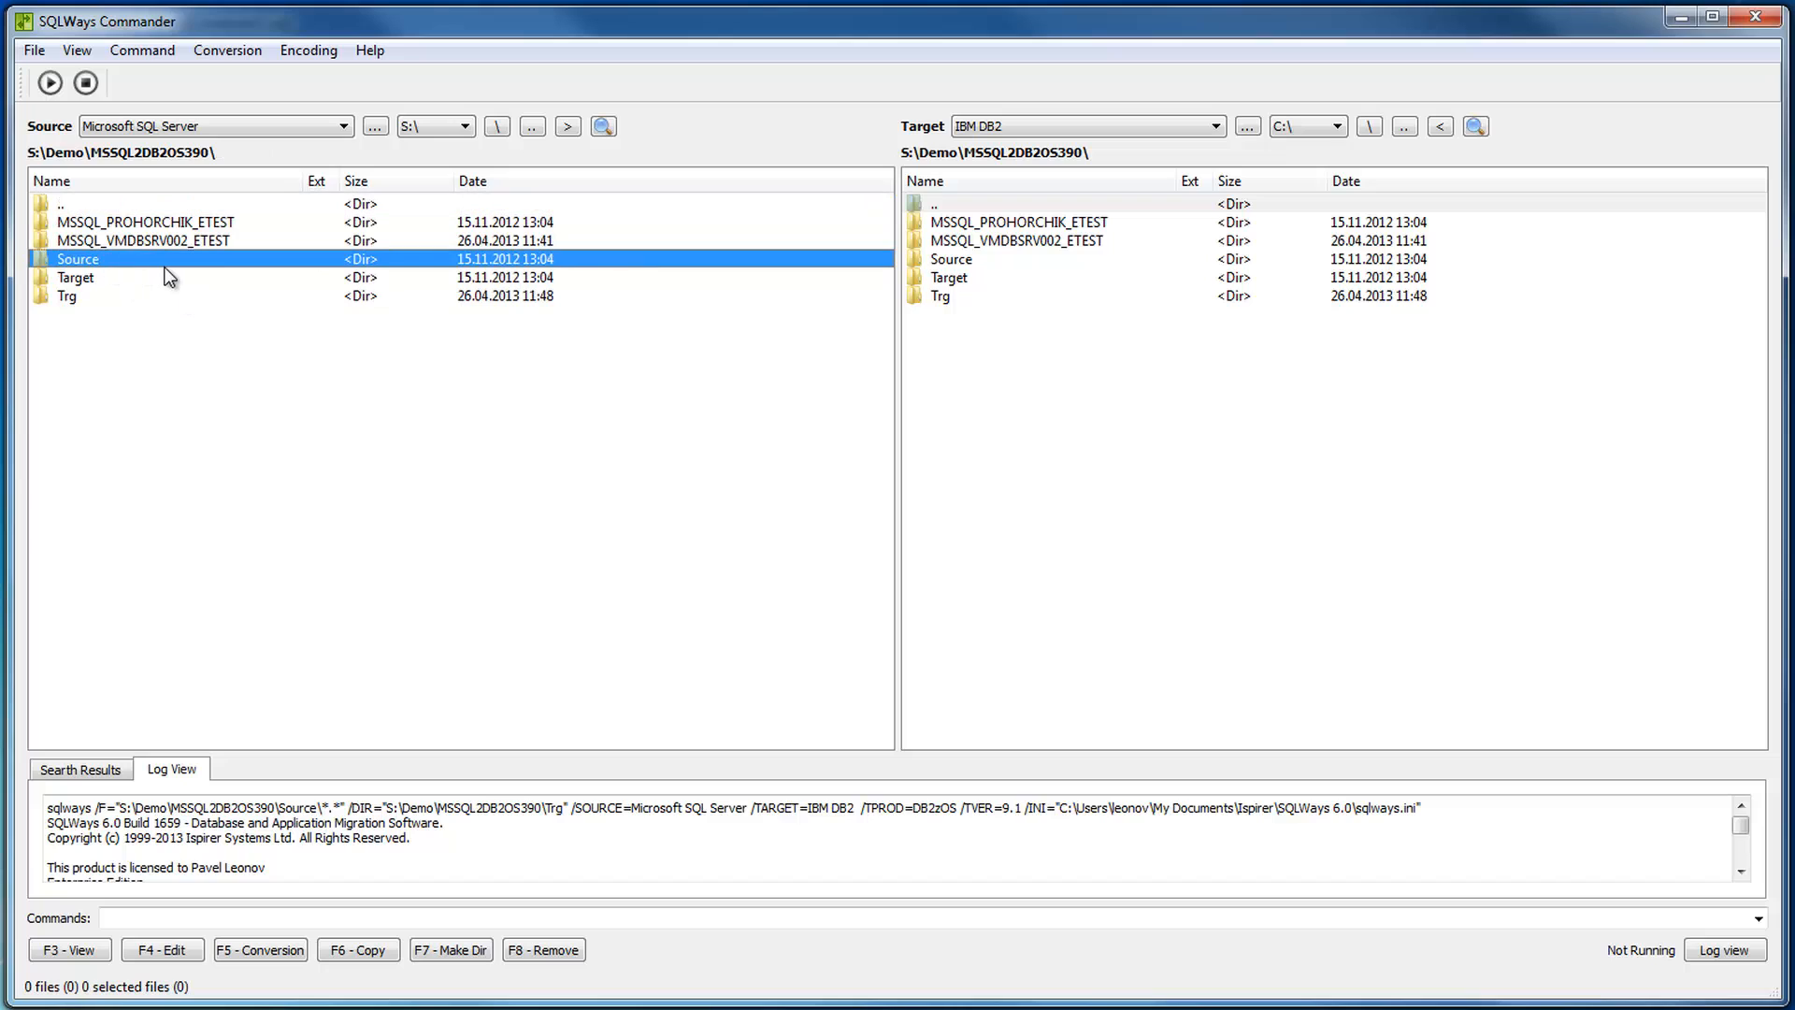
# - Open the conversion settings for the Source folder, setting the file mask to *.sql and the output path to S:\Demo\MSSQL2DB2OS390\Trg
pyautogui.click(50, 84)
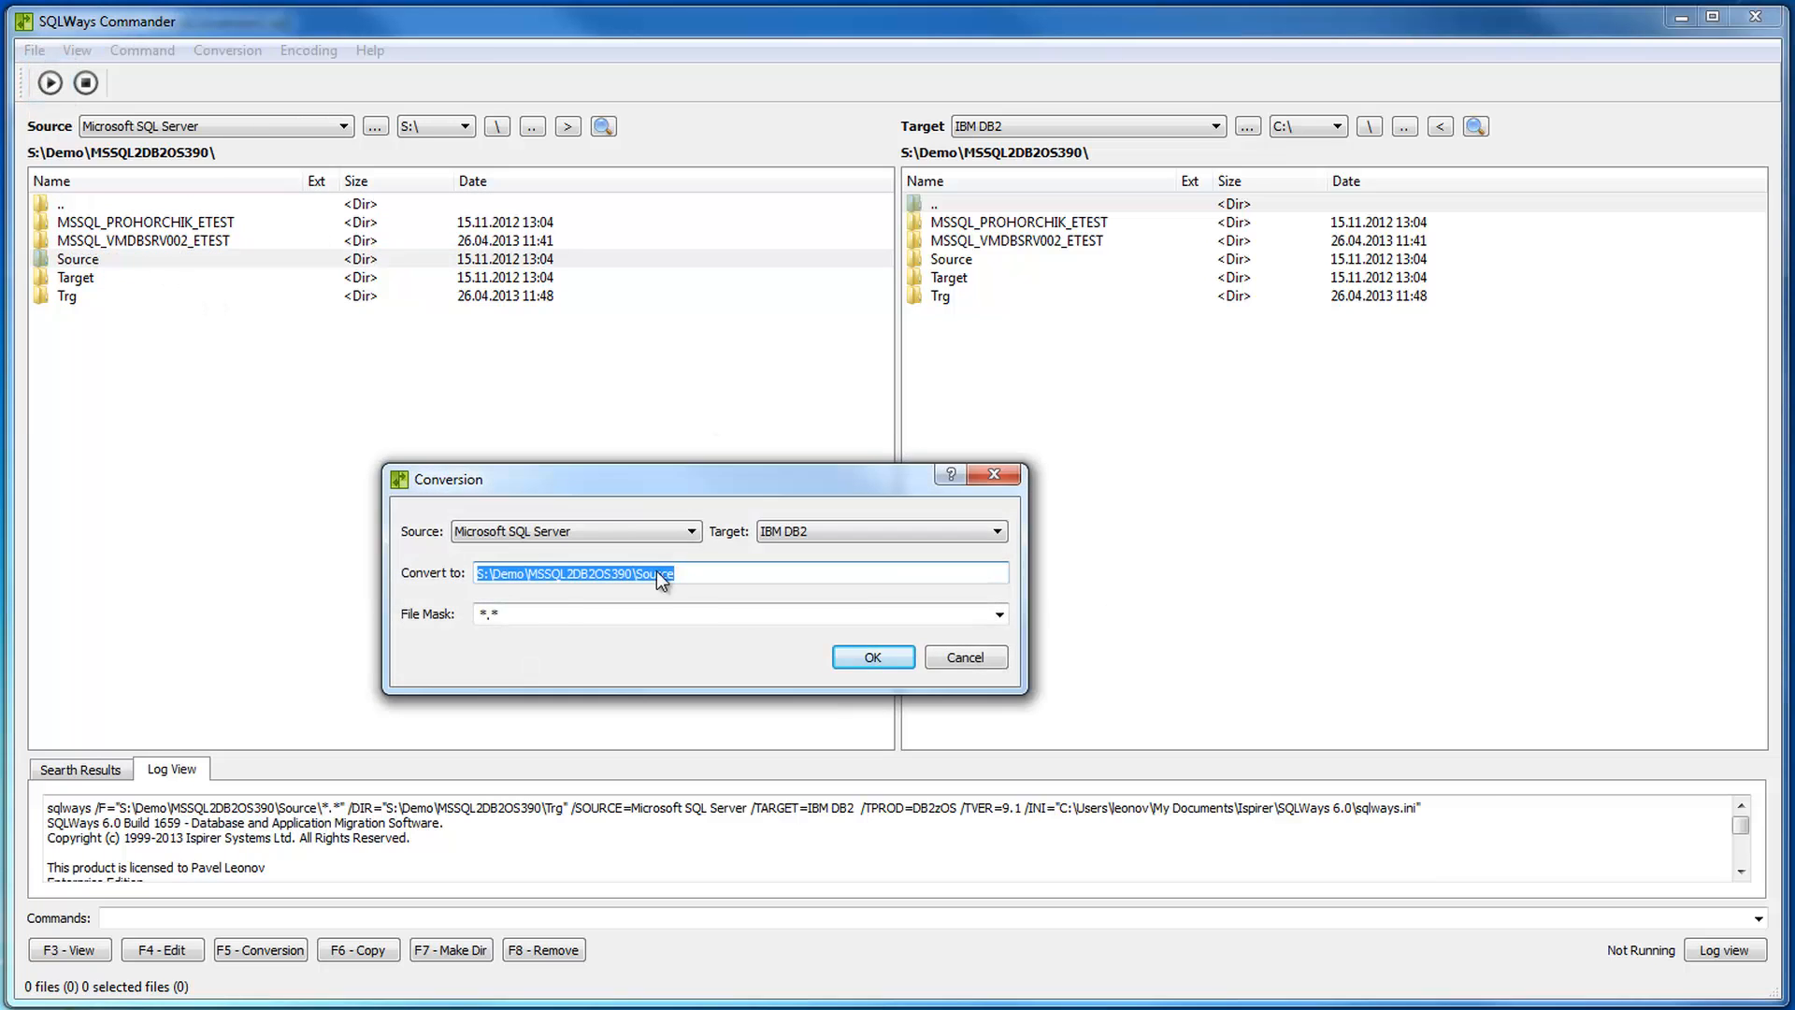
pyautogui.click(550, 613)
pyautogui.press('BackSpace')
pyautogui.press('BackSpace')
pyautogui.write('.sql')
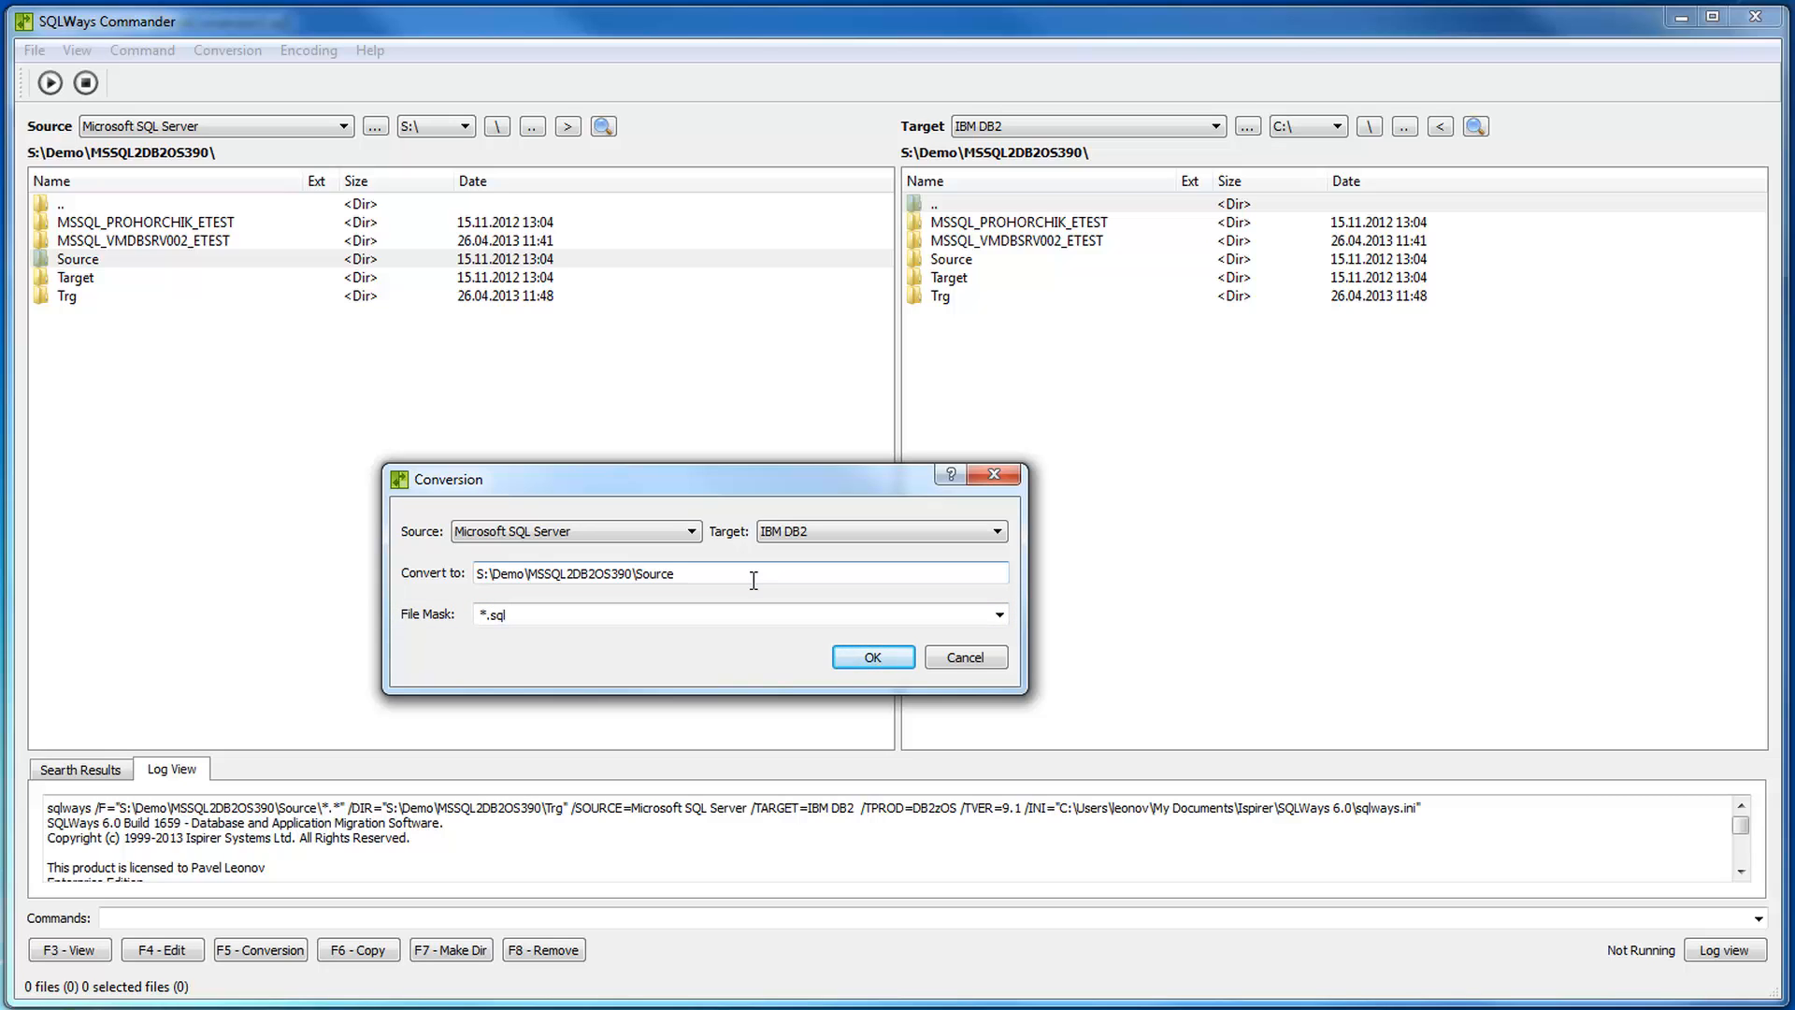
pyautogui.press('BackSpace')
pyautogui.press('BackSpace')
pyautogui.press('BackSpace')
pyautogui.press('BackSpace')
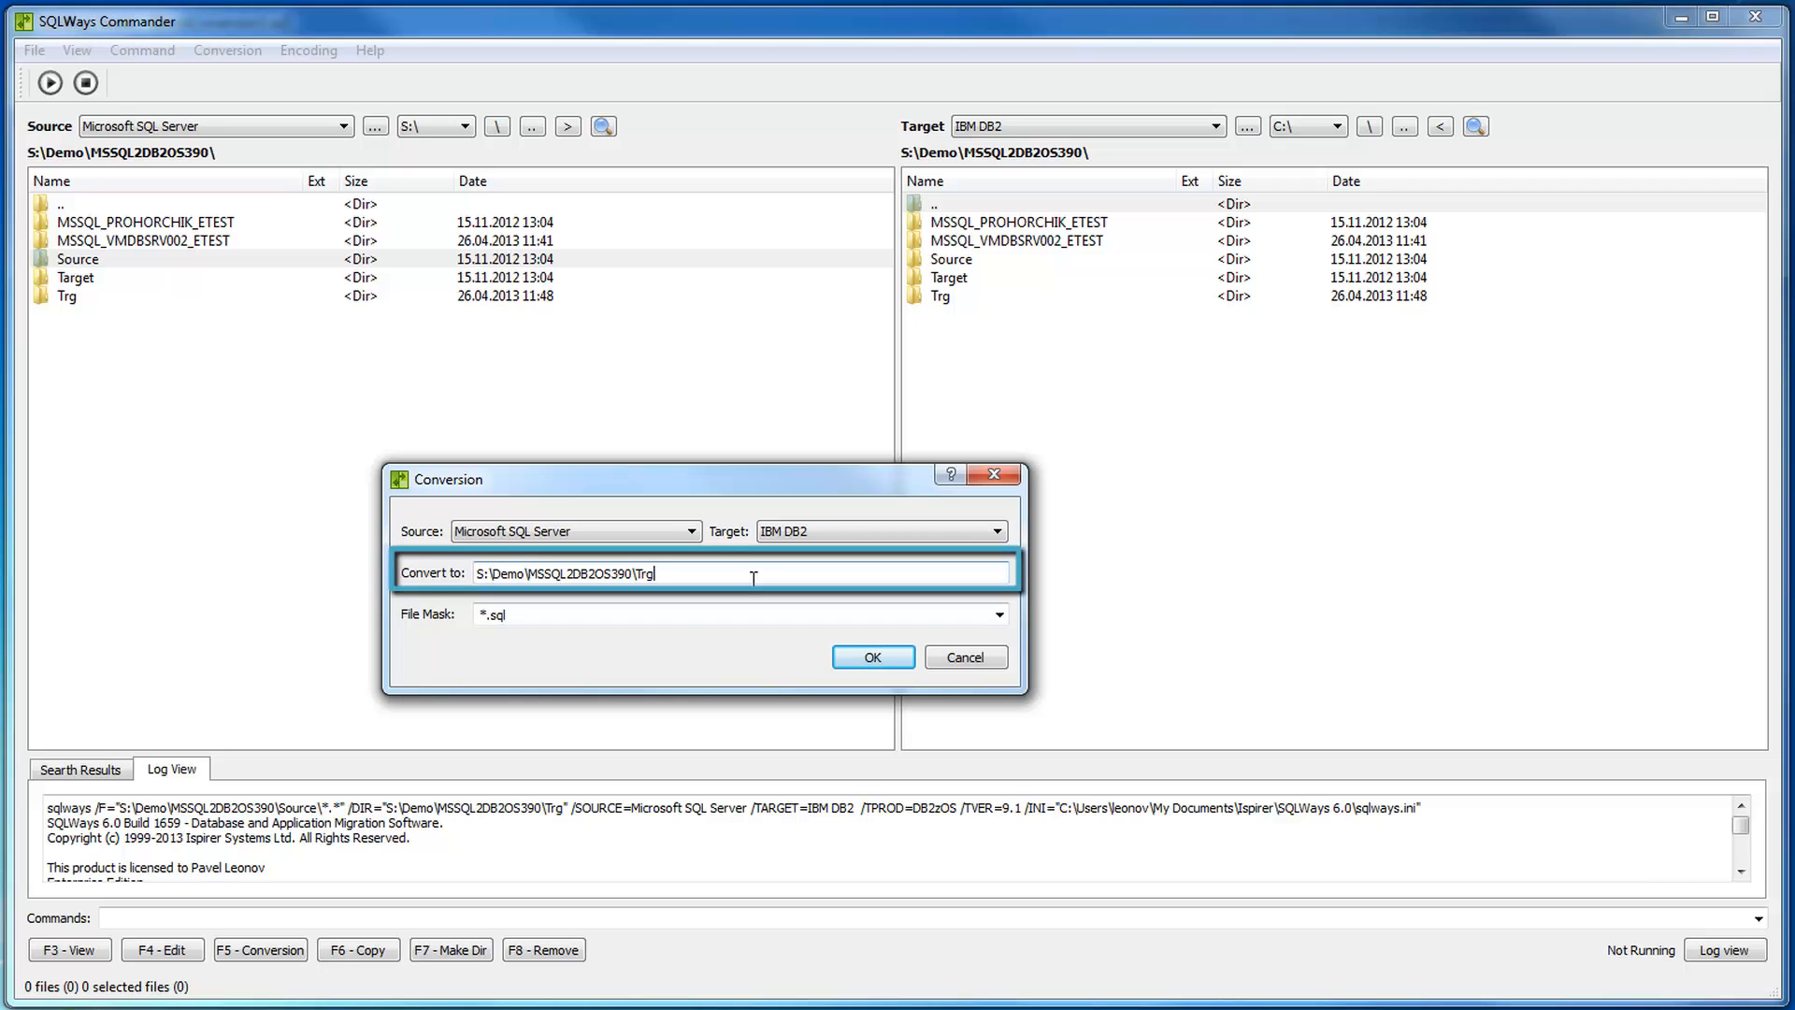
pyautogui.write('Trg')
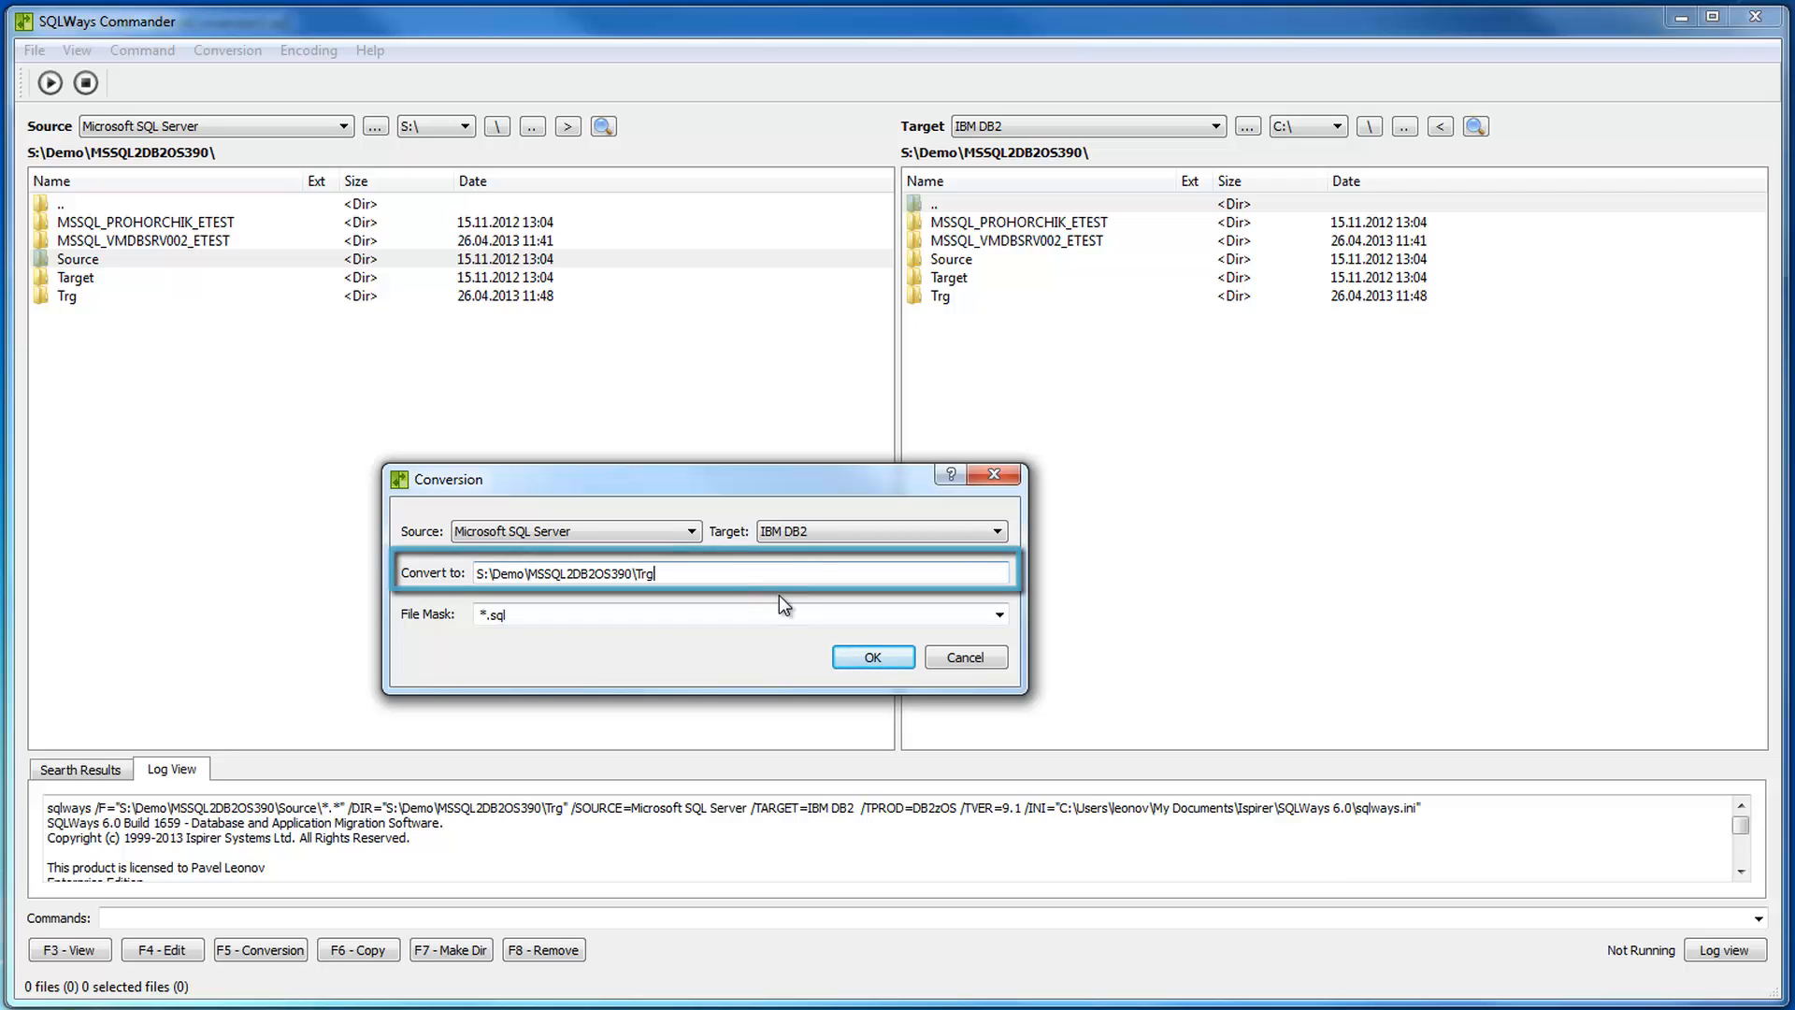
# - Convert the Source folder's scripts into S:\Demo\MSSQL2DB2OS390\Trg1 and review the conversion log
pyautogui.write('1')
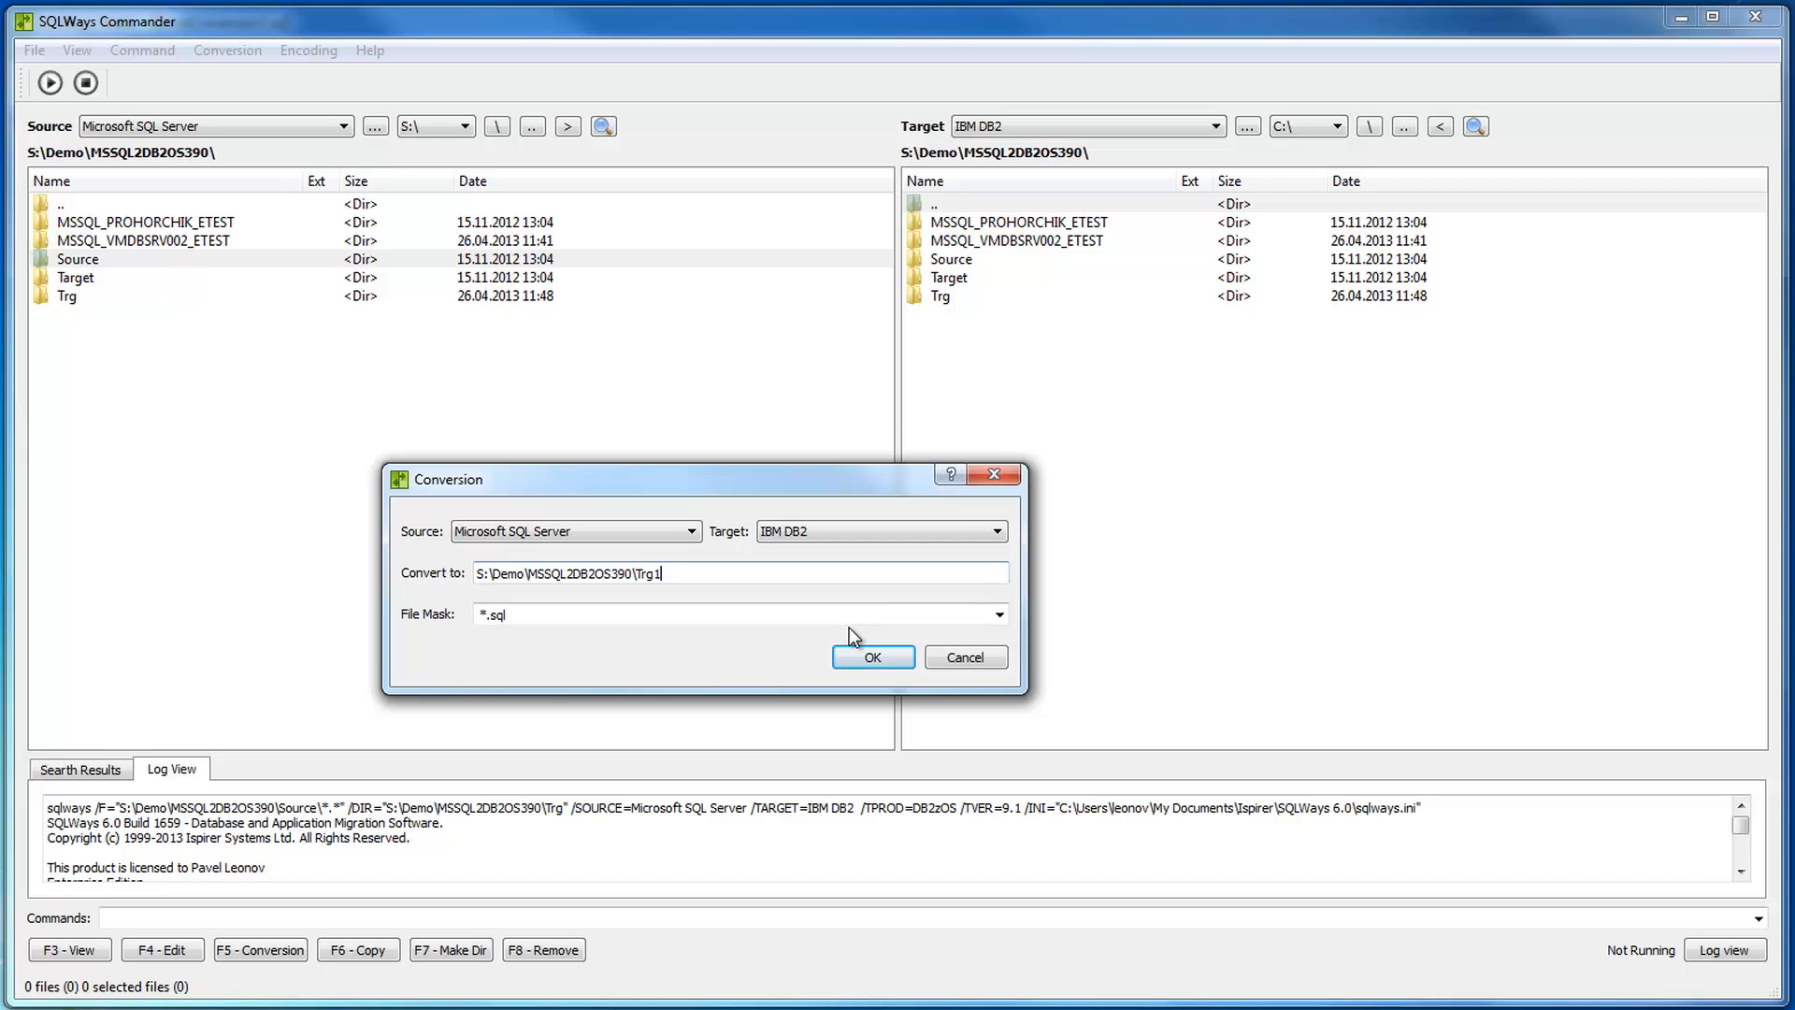
pyautogui.click(875, 657)
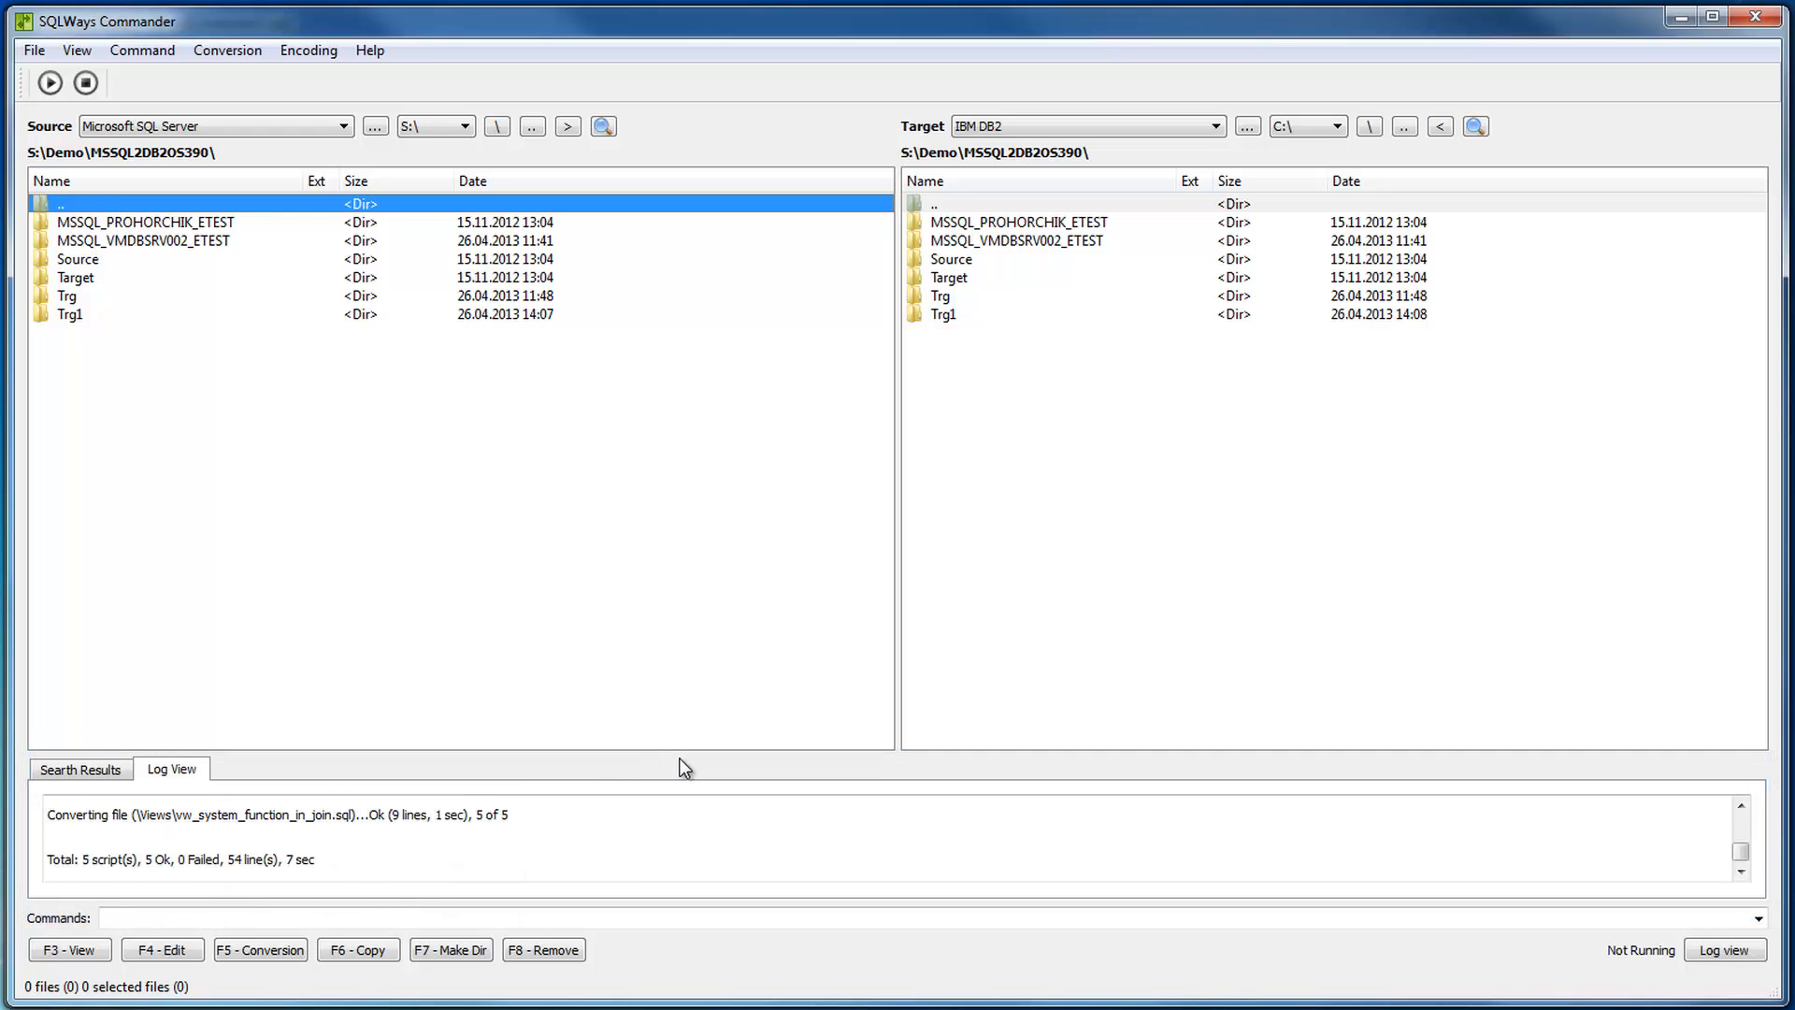
pyautogui.moveTo(680, 750); pyautogui.dragTo(719, 457)
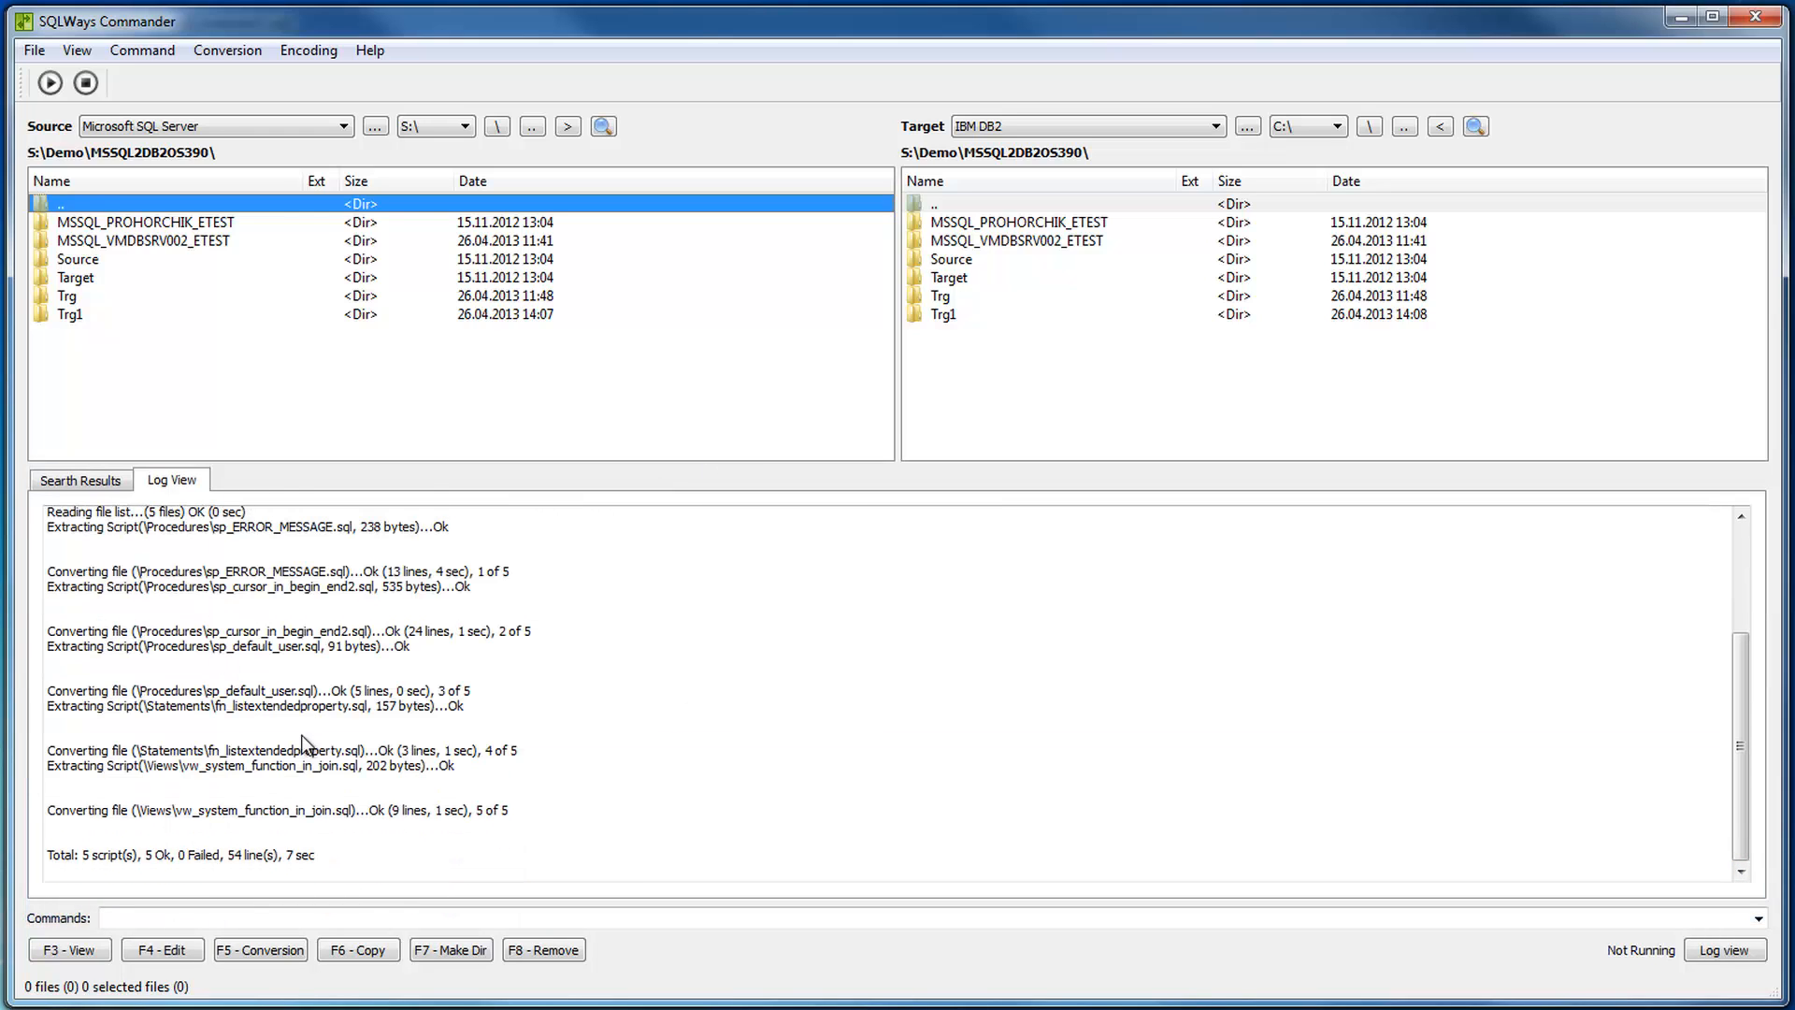
pyautogui.scroll(4, 342, 751)
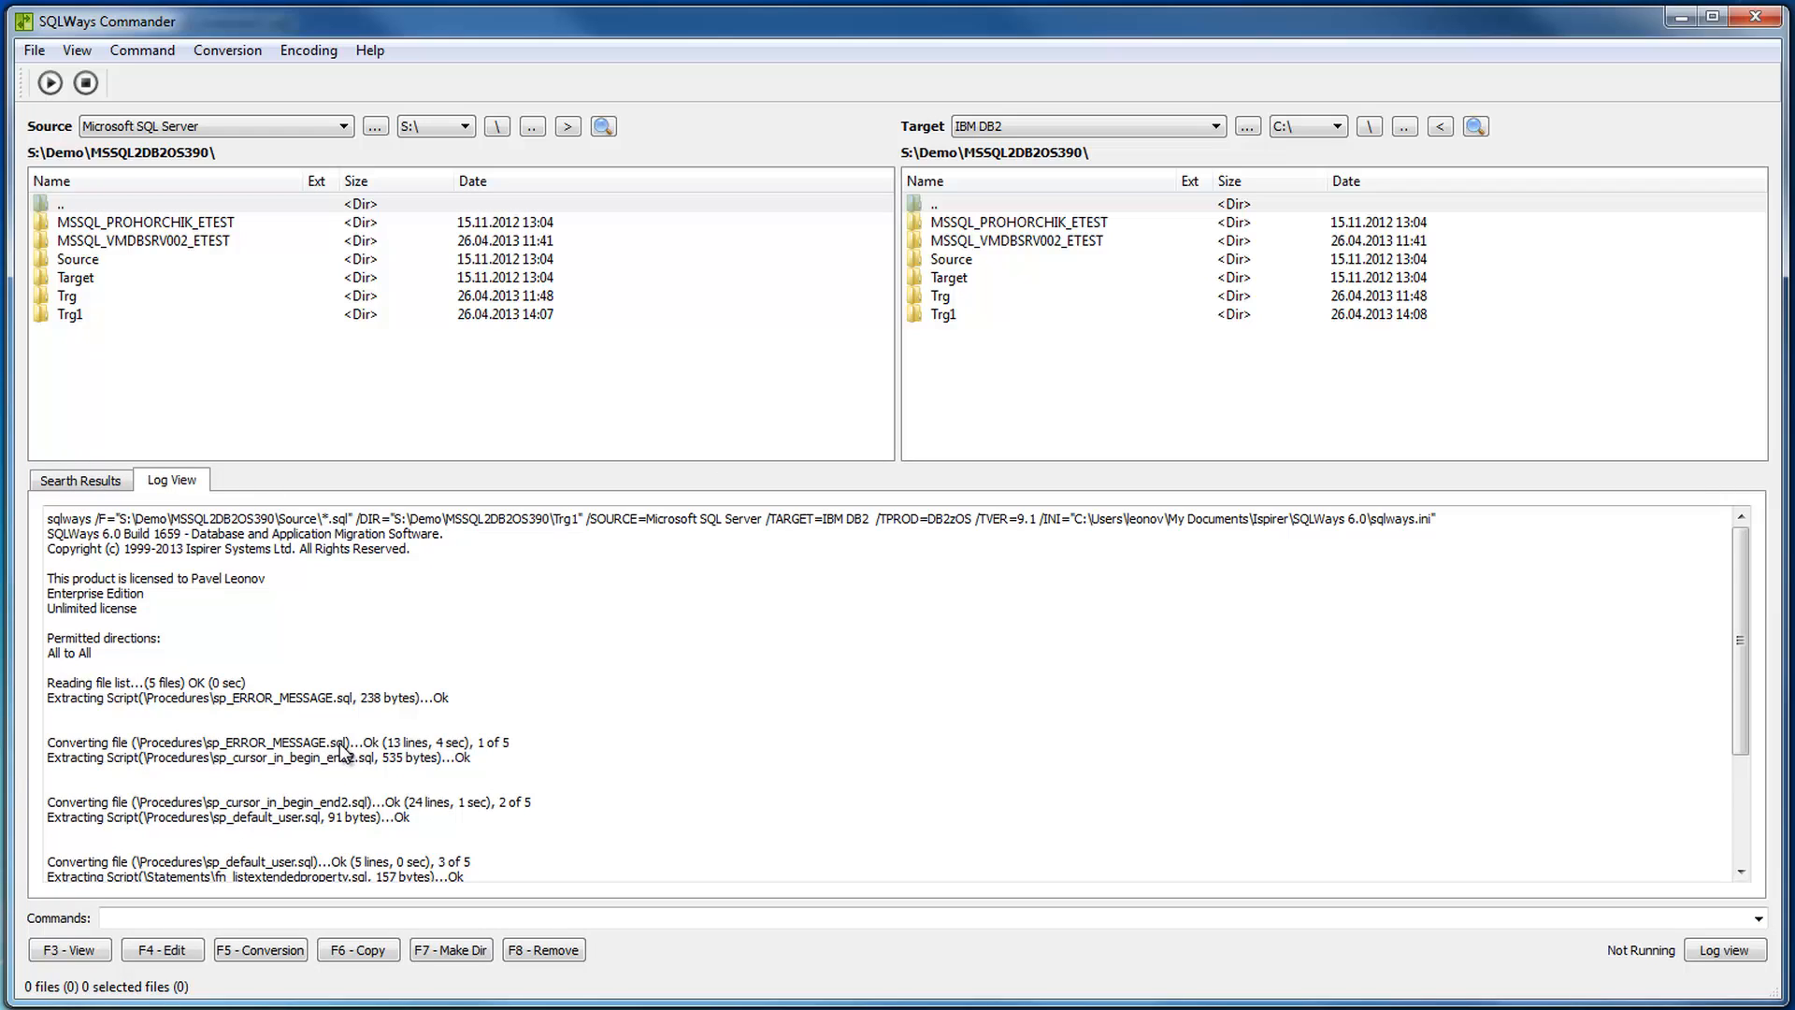
pyautogui.scroll(-4, 342, 751)
# - Open the Procedures subfolder of Source in the source pane and the Procedures subfolder of Trg1 in the target pane
pyautogui.doubleClick(962, 315)
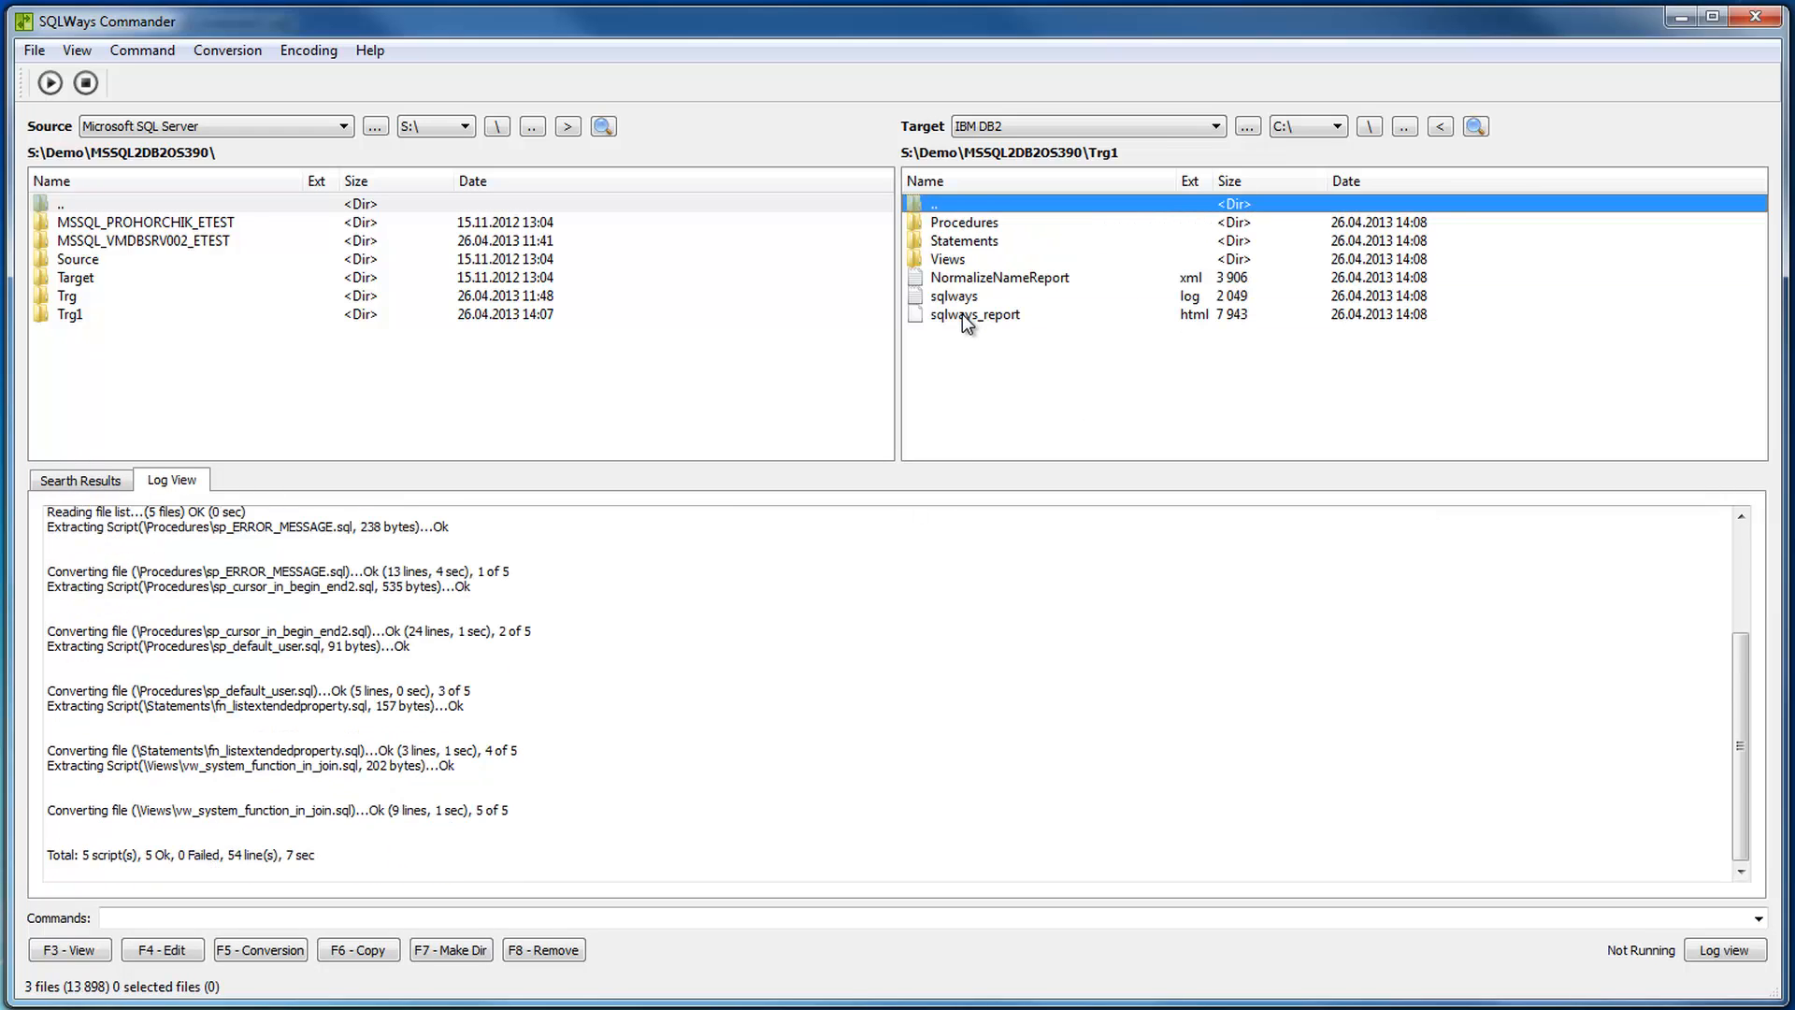
pyautogui.click(99, 316)
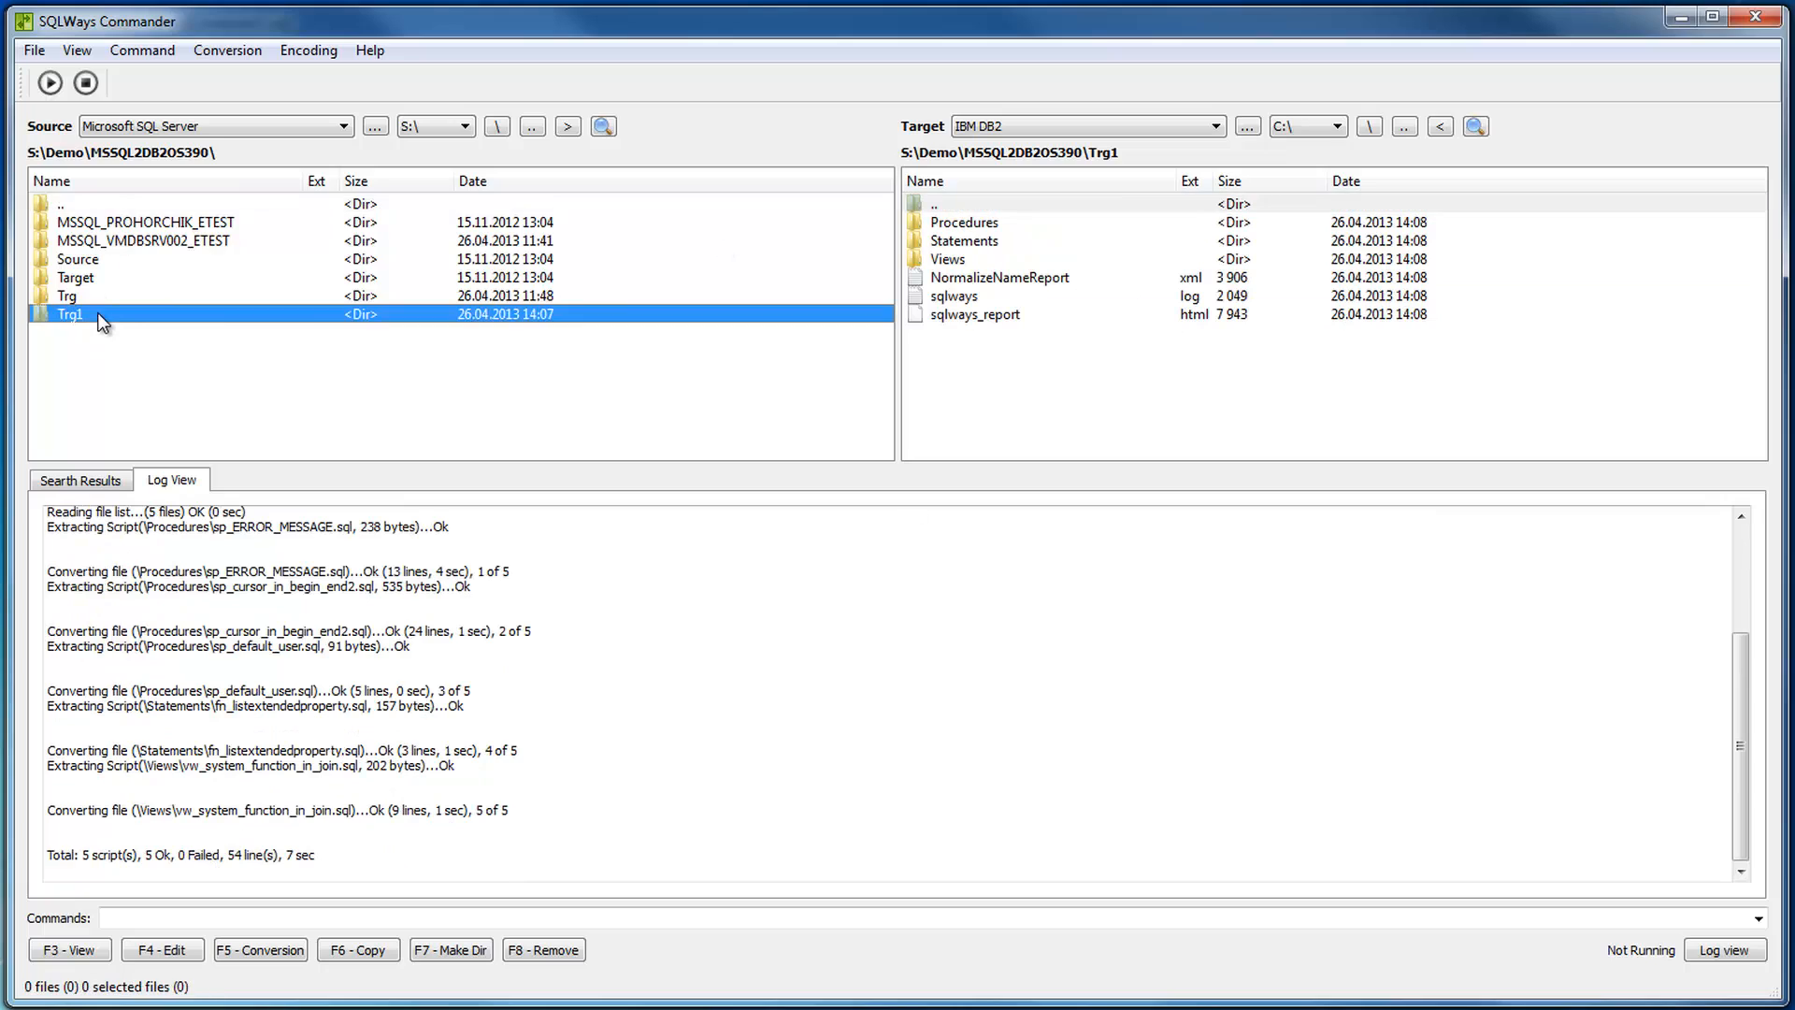
pyautogui.doubleClick(97, 312)
pyautogui.doubleClick(111, 205)
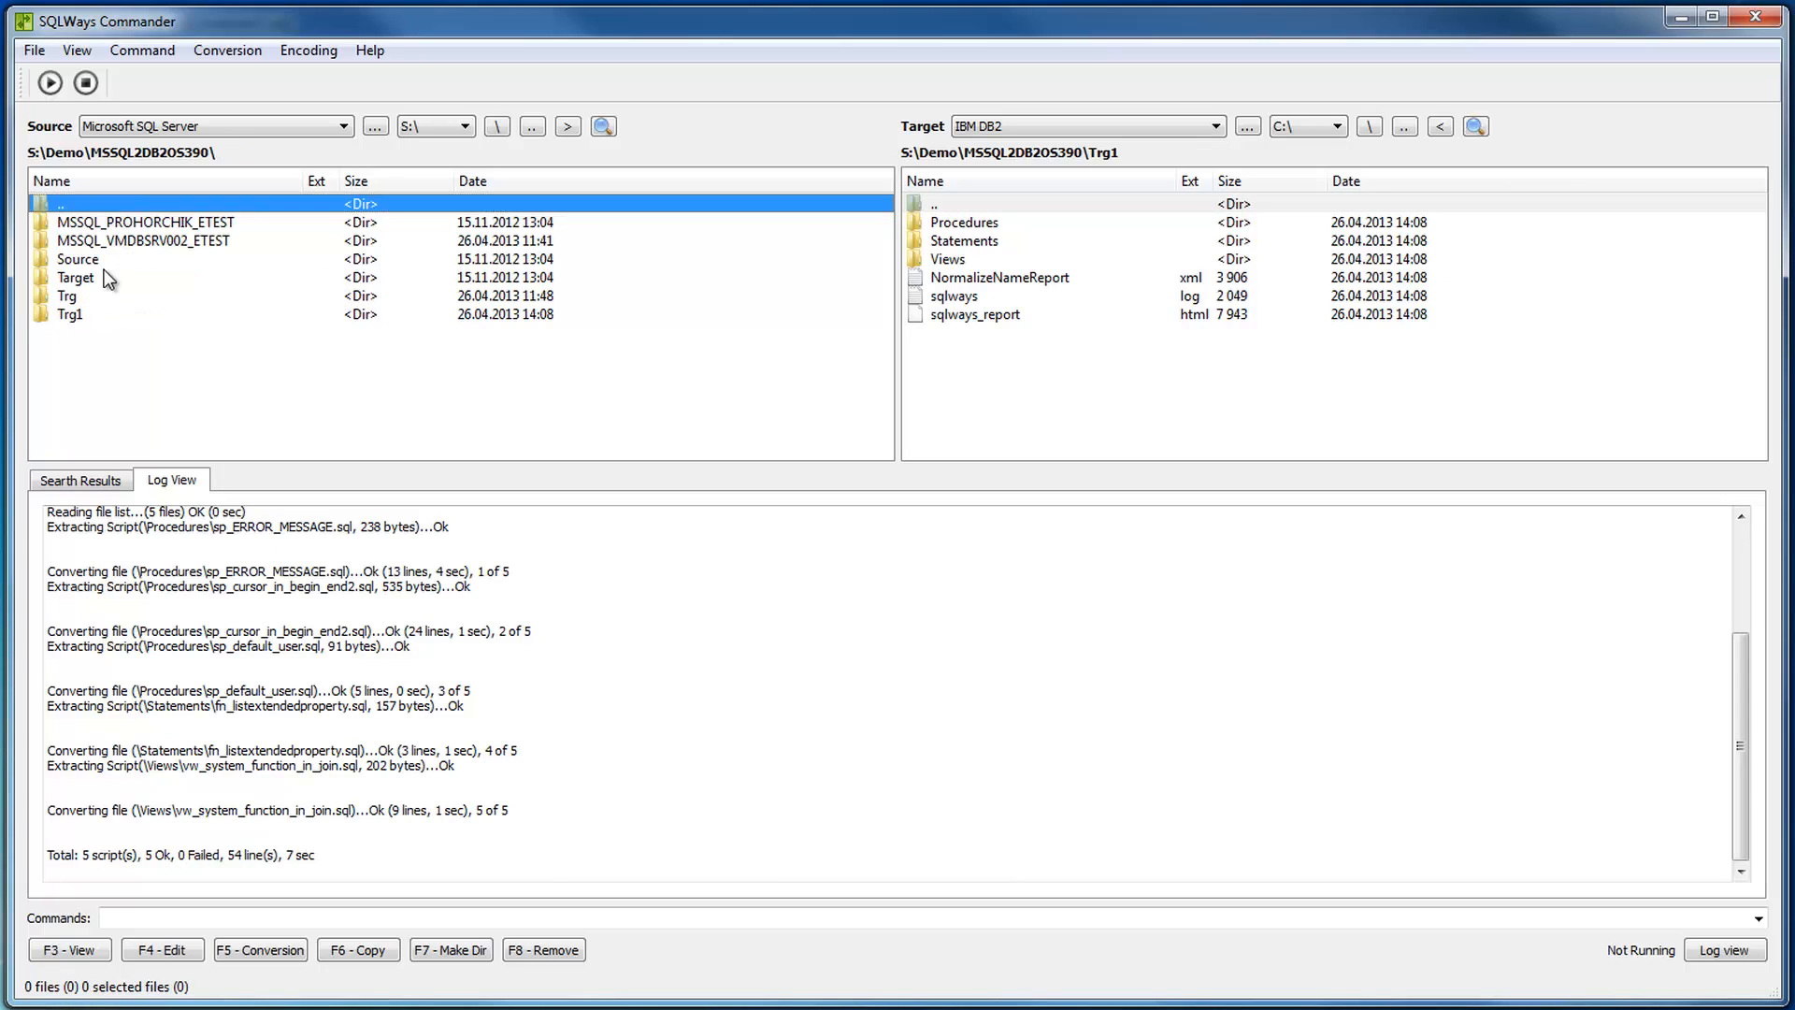
pyautogui.doubleClick(103, 256)
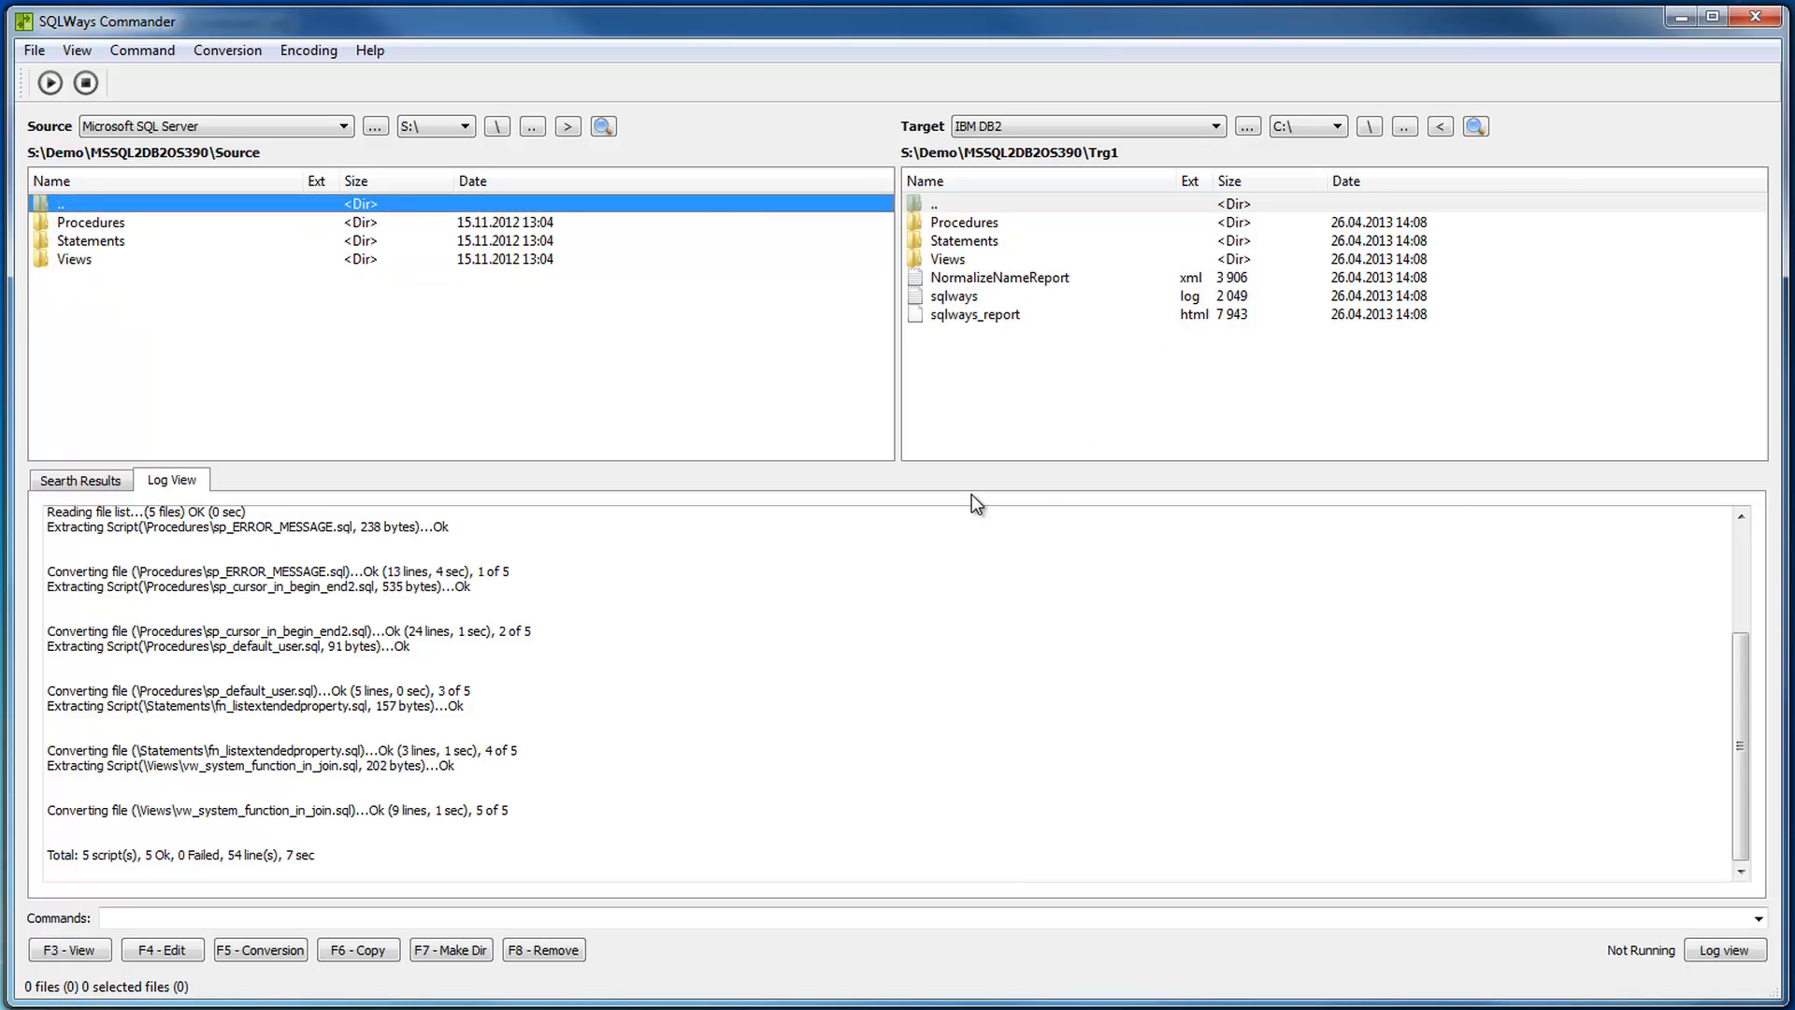
pyautogui.moveTo(976, 461); pyautogui.dragTo(981, 753)
pyautogui.doubleClick(110, 220)
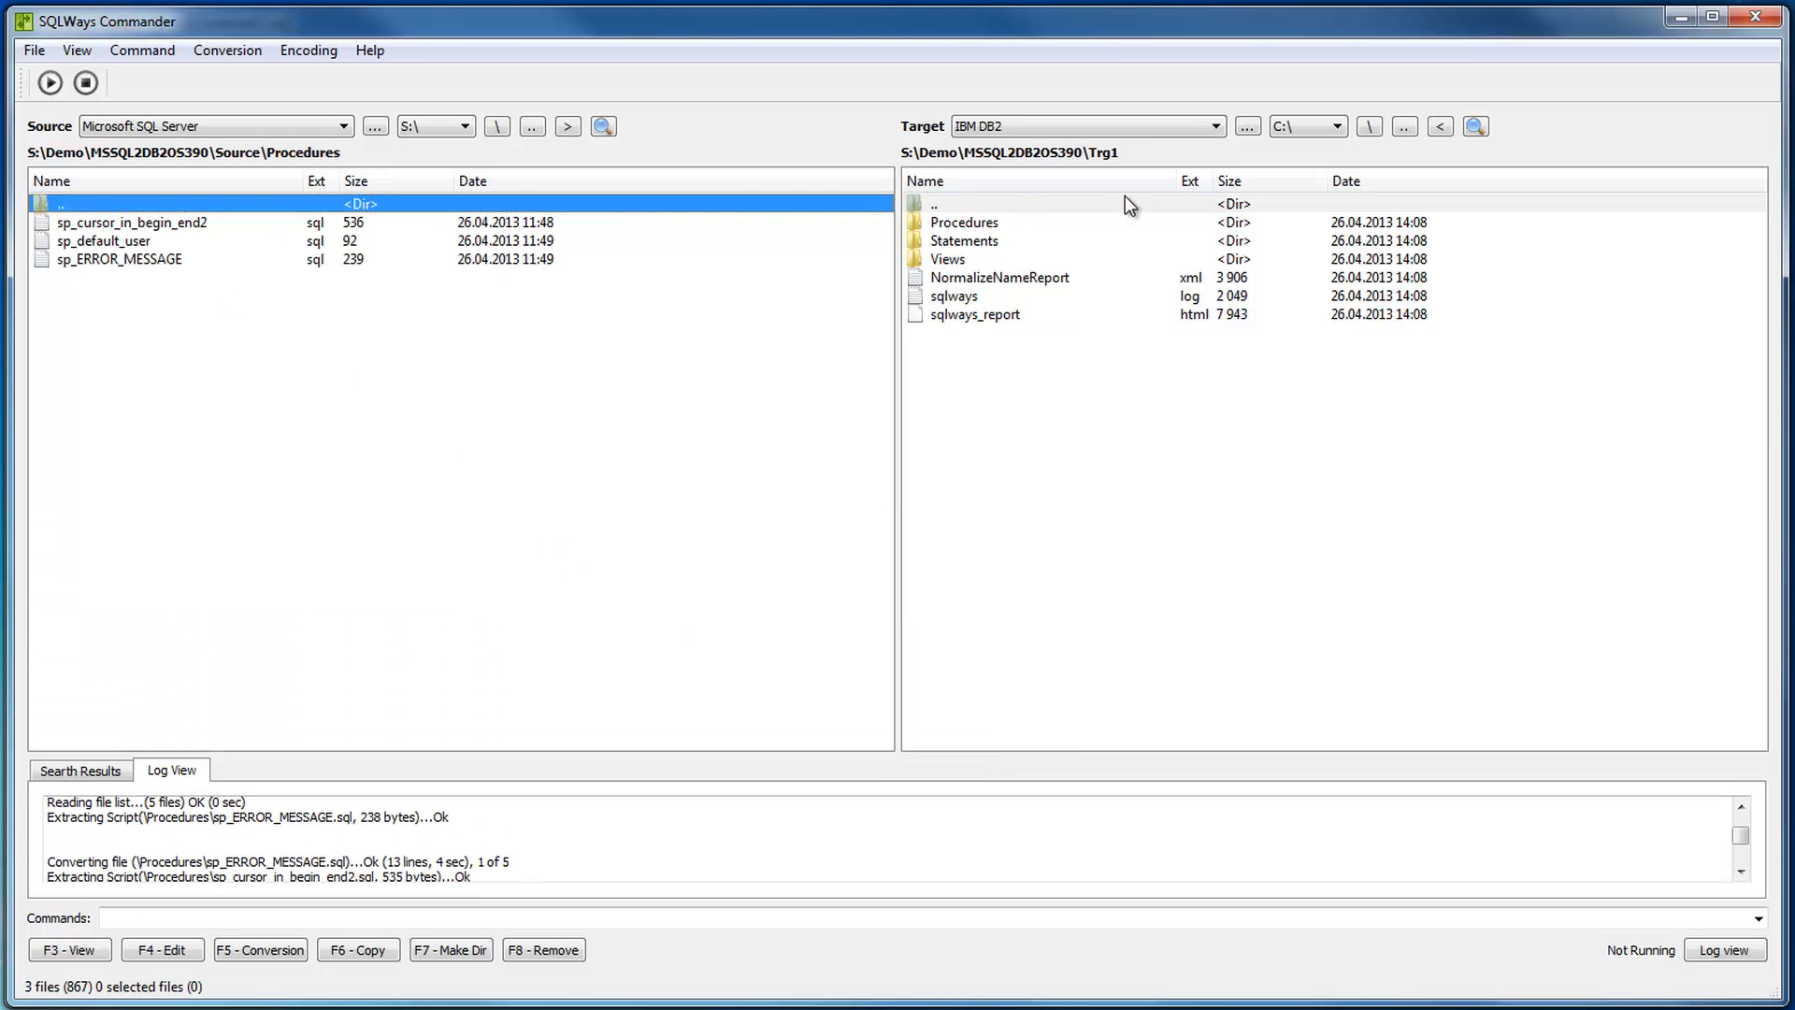
pyautogui.doubleClick(1008, 223)
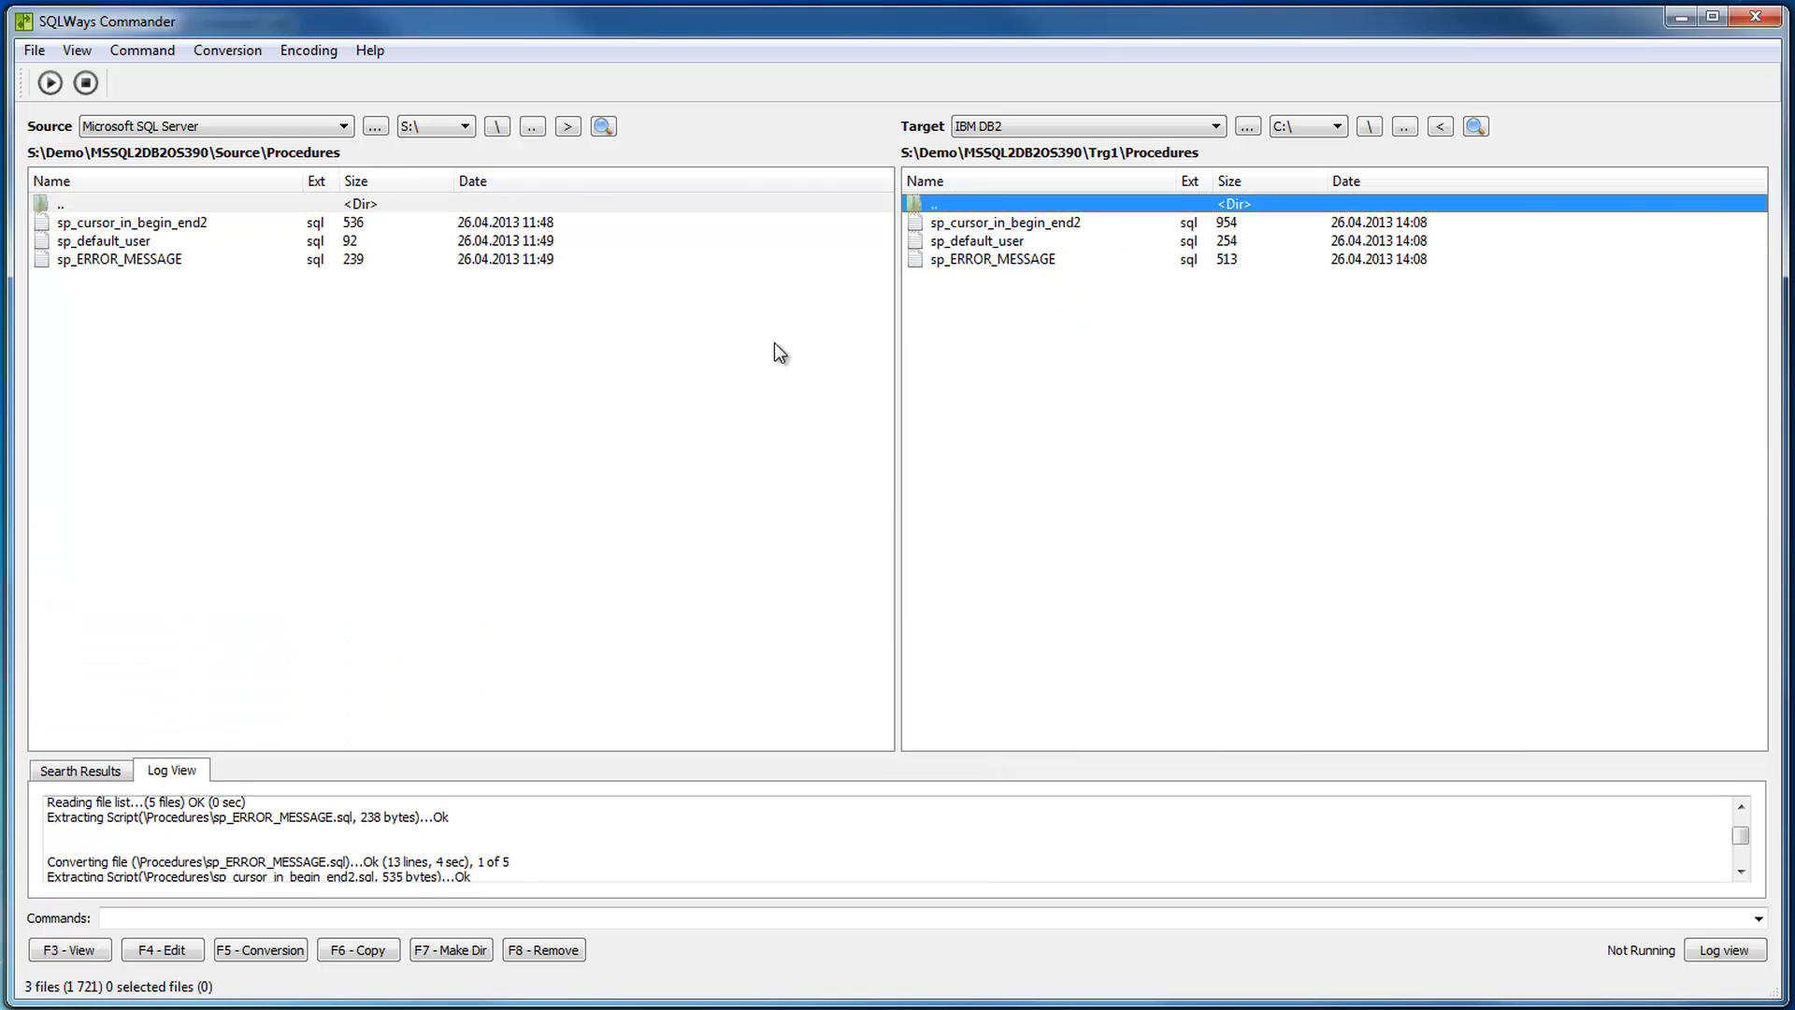
# - View the source and converted sp_cursor_in_begin_end2 scripts side by side, compare their cursor handling, and close both
pyautogui.click(152, 224)
pyautogui.press('F3')
pyautogui.click(1110, 224)
pyautogui.press('F3')
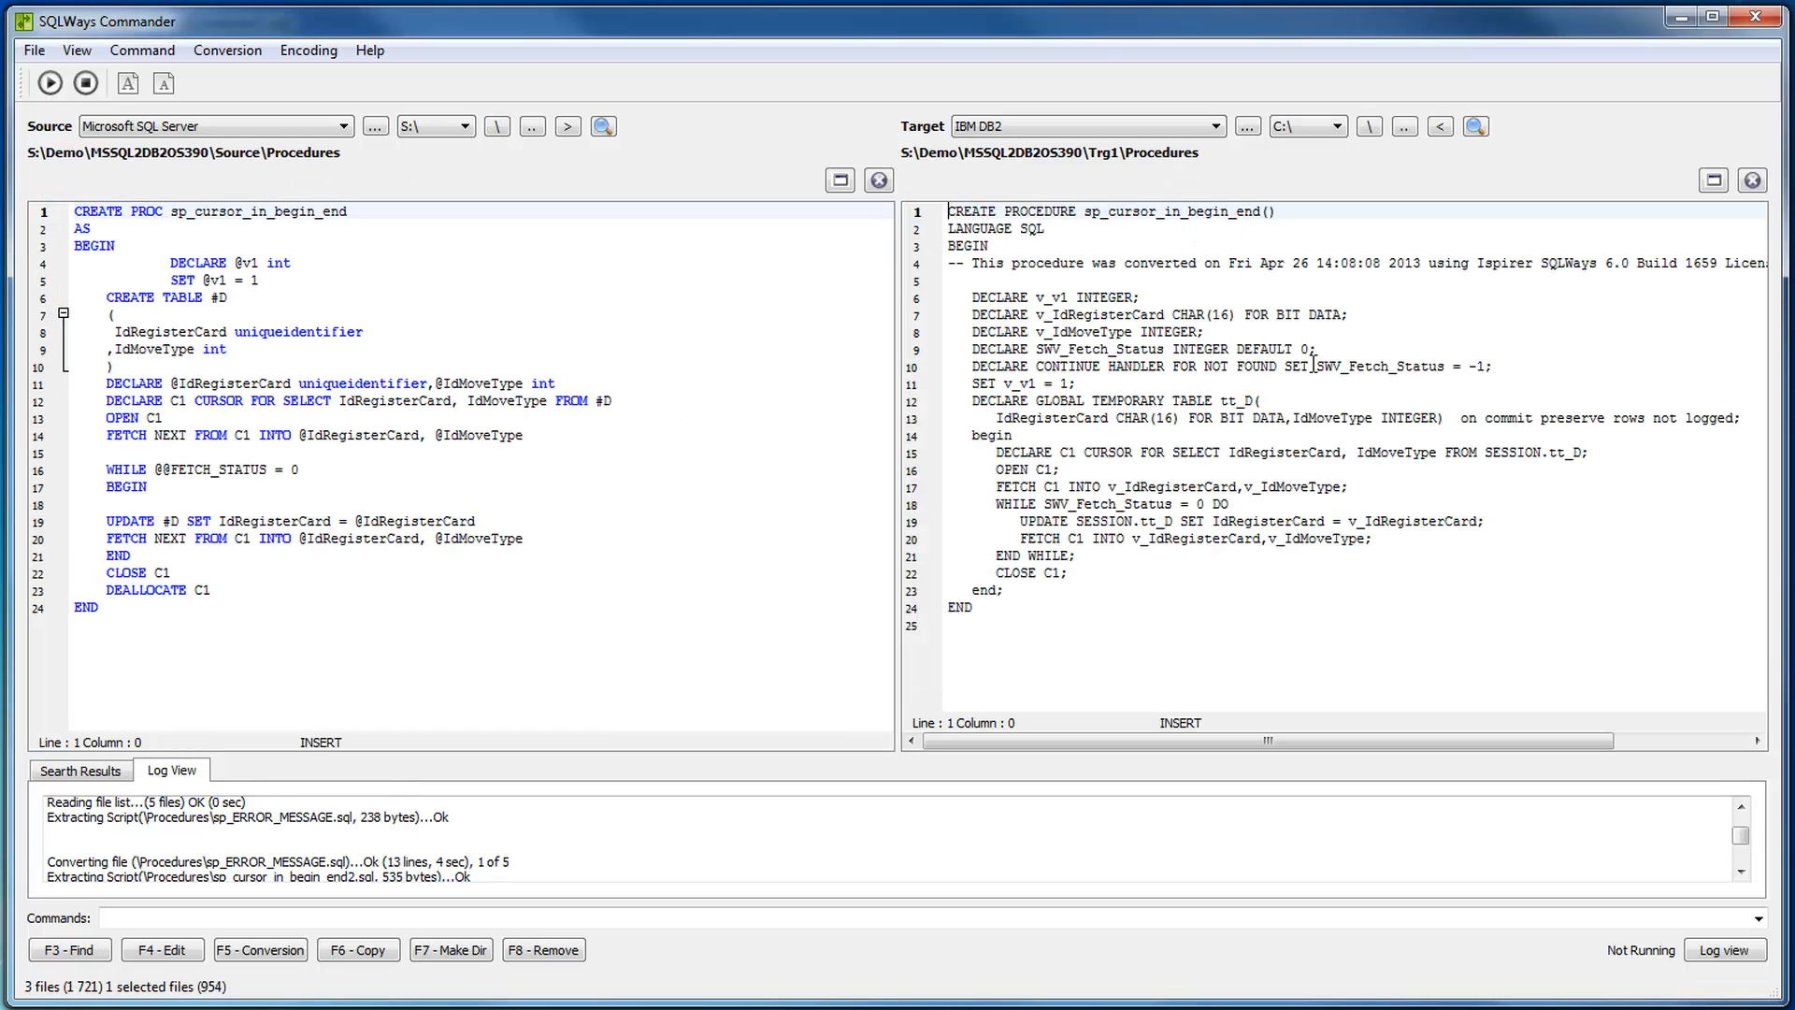
pyautogui.moveTo(1032, 612); pyautogui.dragTo(946, 211)
pyautogui.click(1122, 469)
pyautogui.click(832, 521)
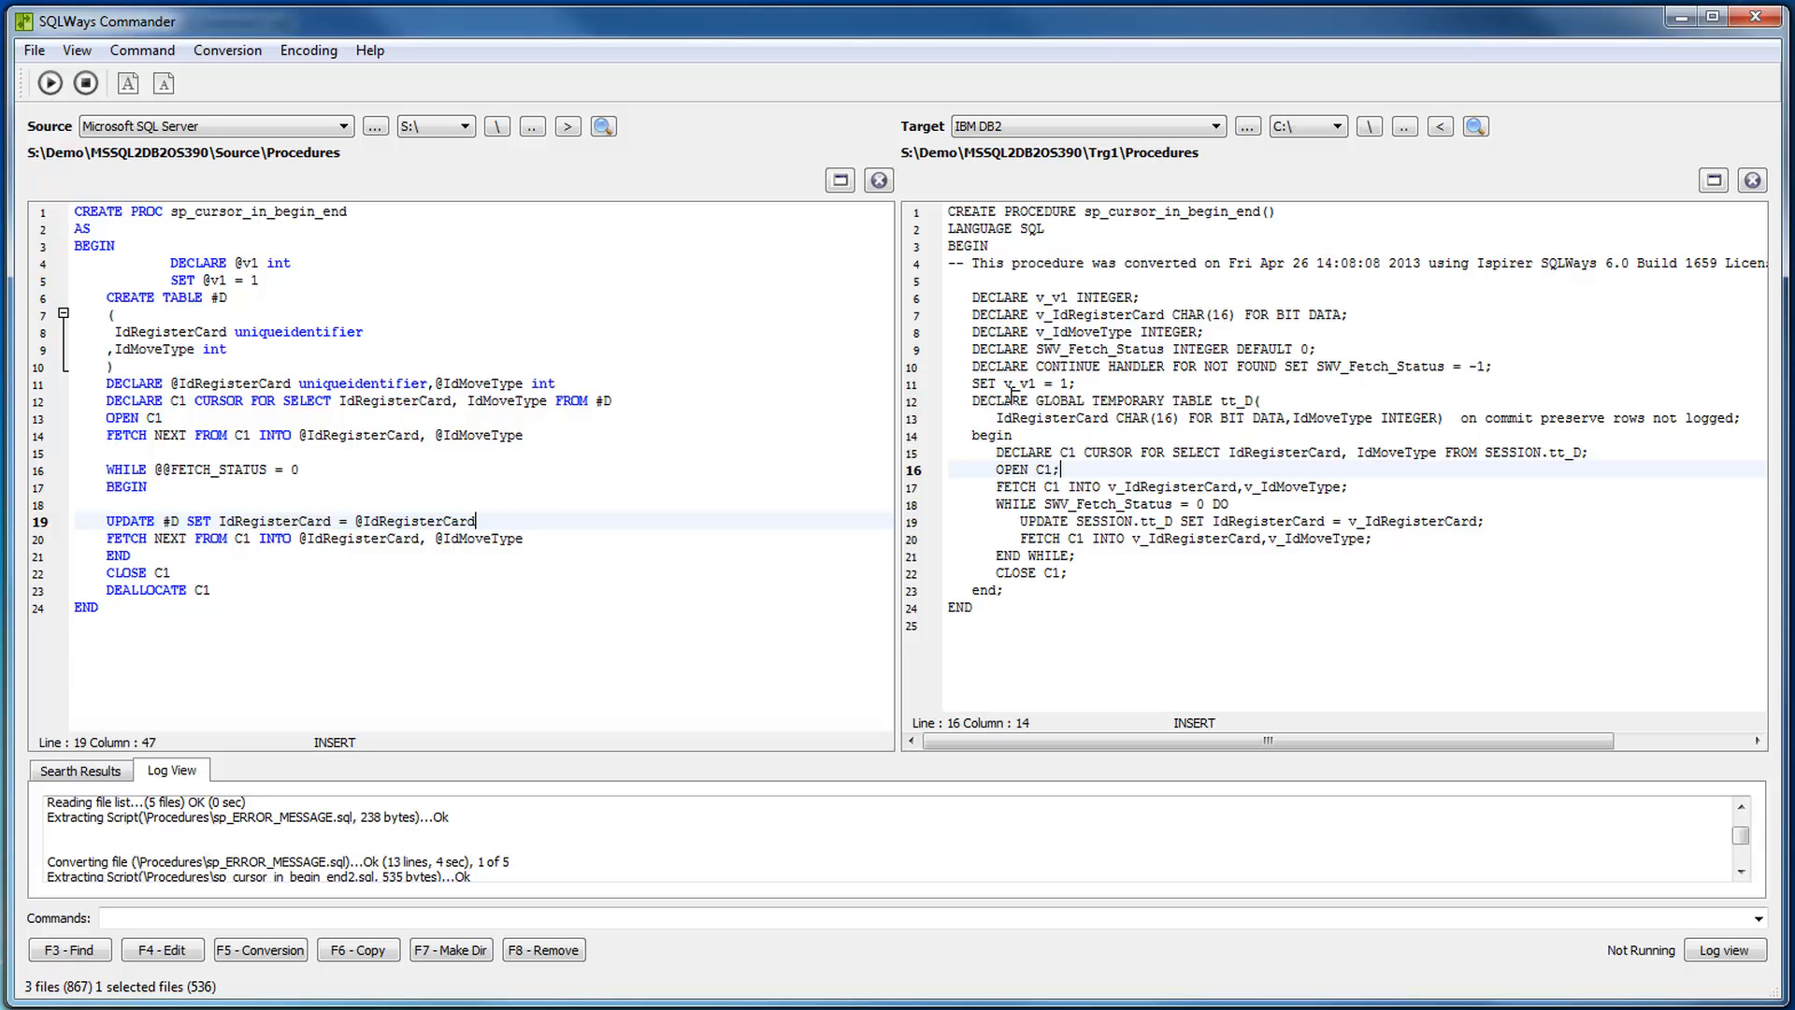
pyautogui.moveTo(996, 456); pyautogui.dragTo(1642, 477)
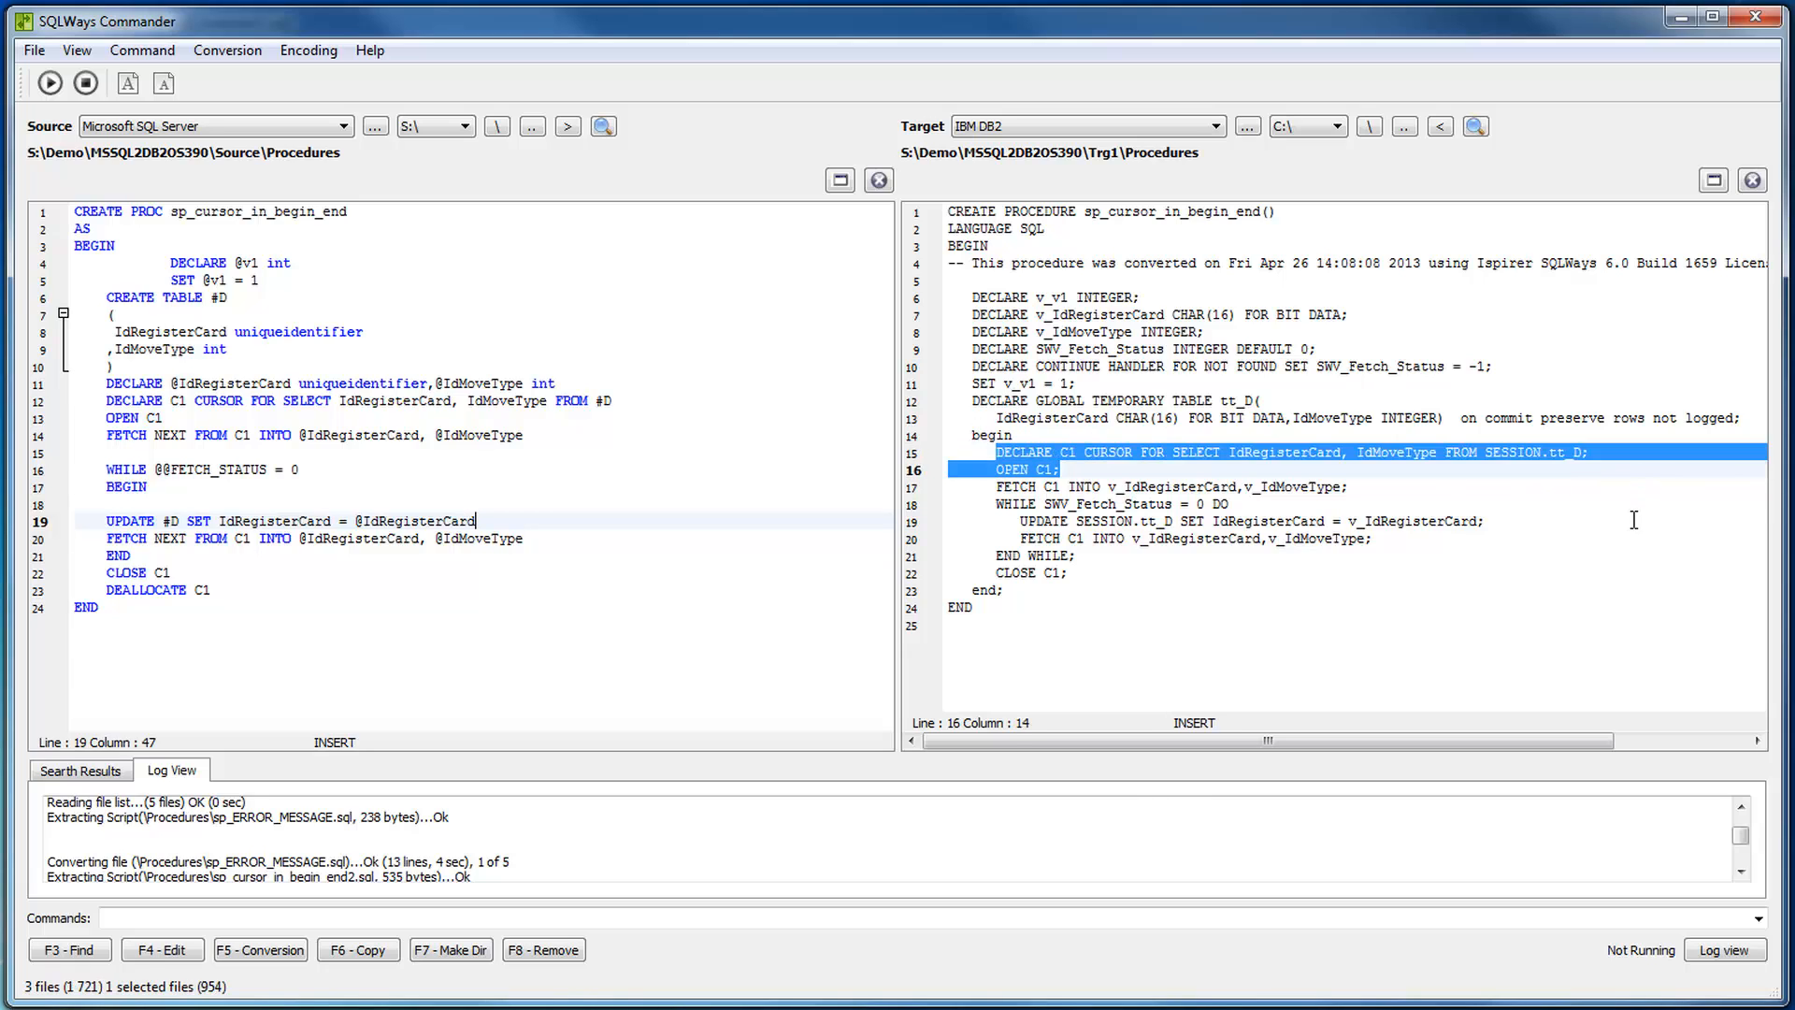
pyautogui.click(1635, 520)
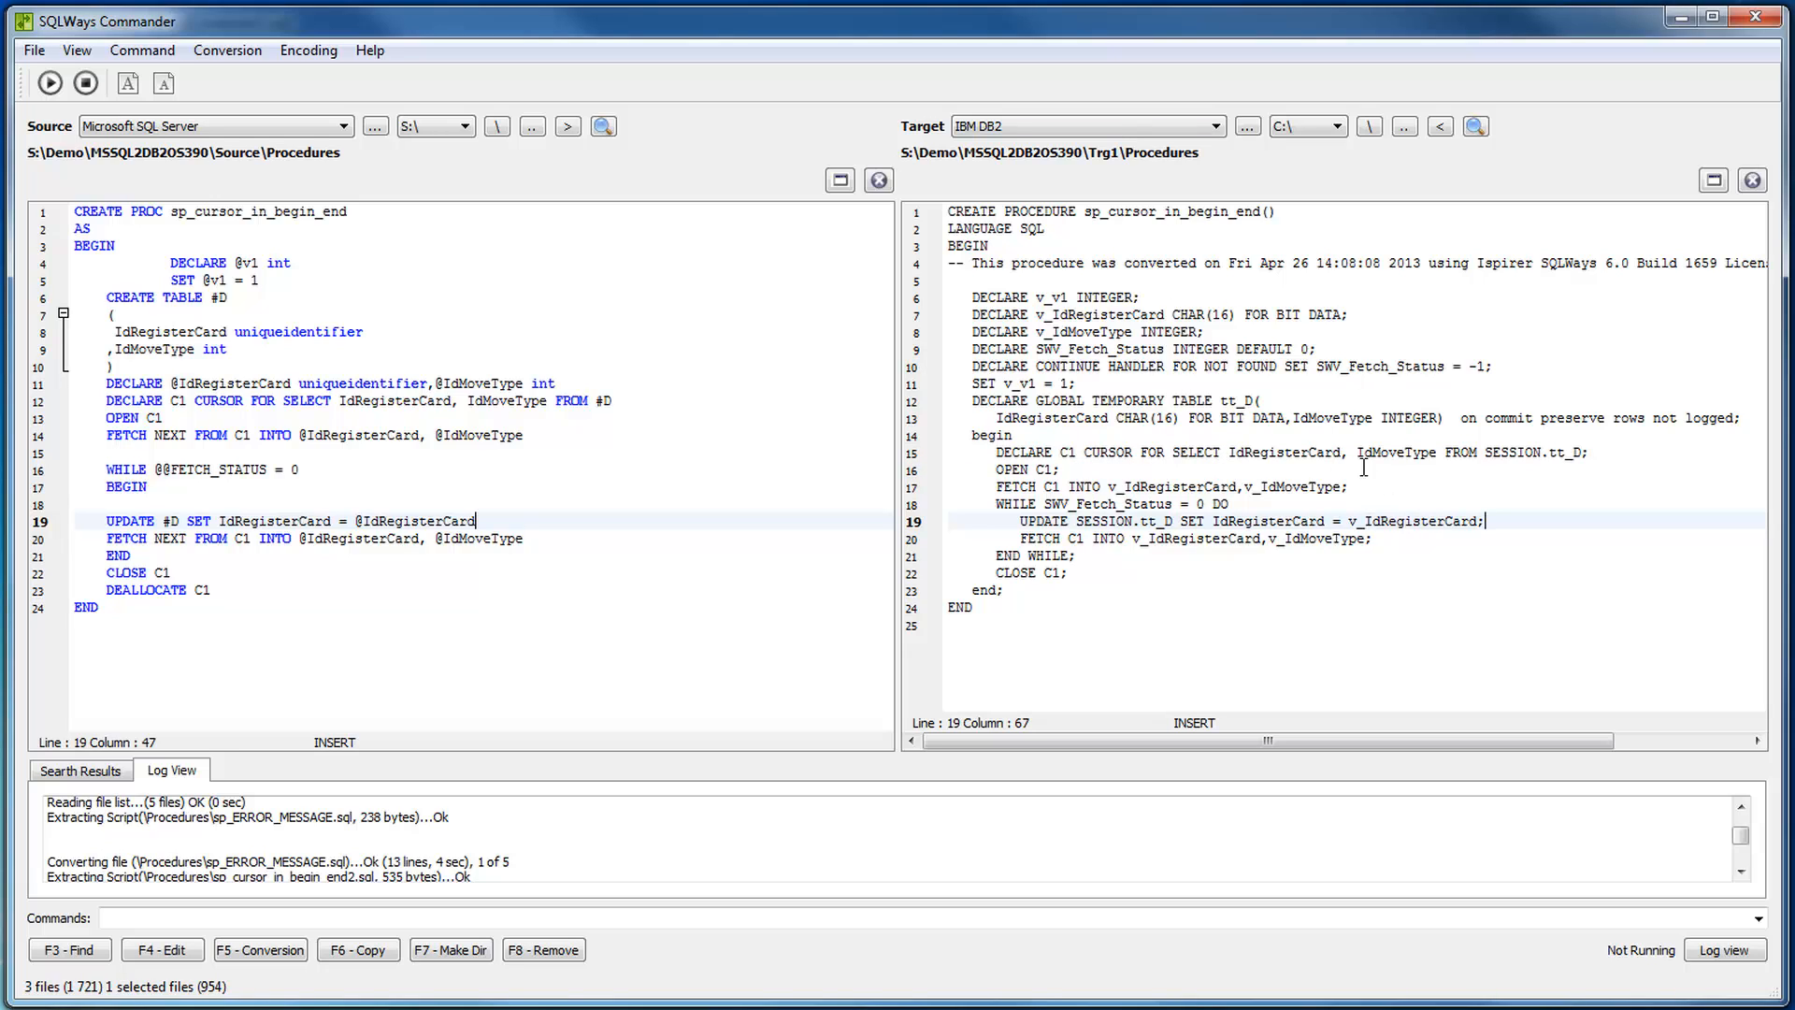
pyautogui.click(1752, 180)
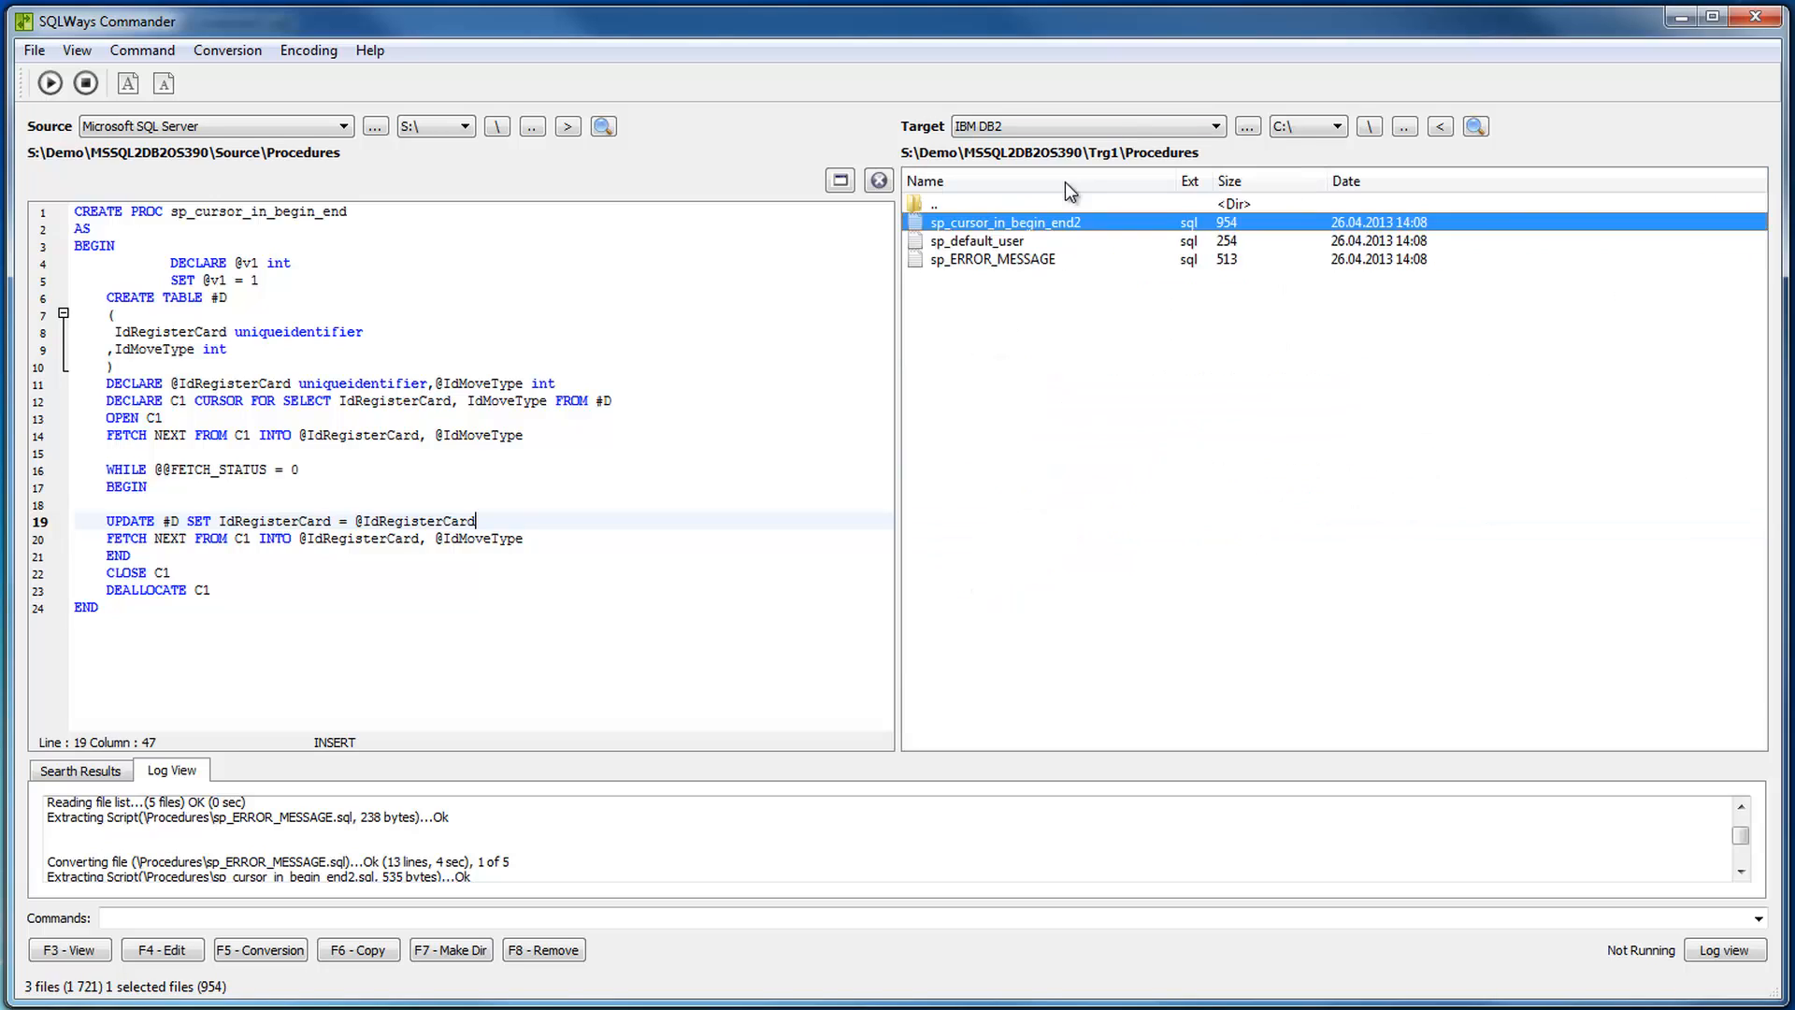
pyautogui.click(879, 181)
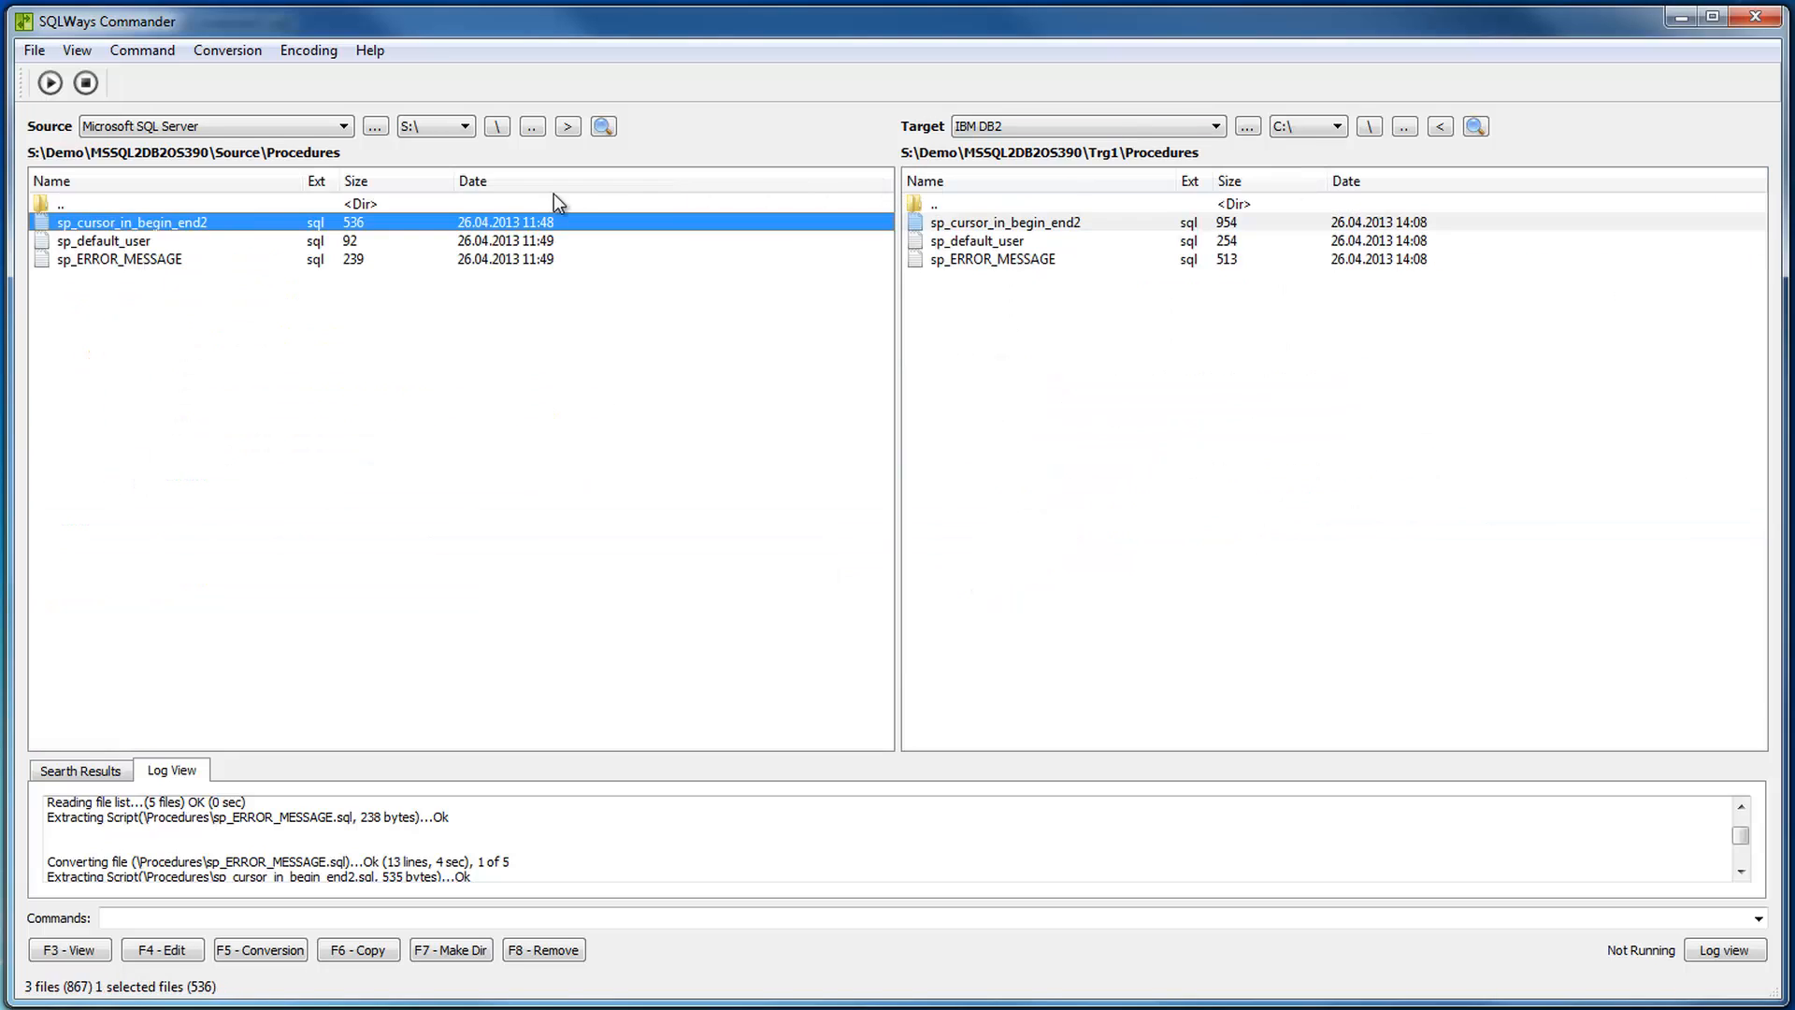
# - Compare the TRY/CATCH block in the source sp_ERROR_MESSAGE script with the exit handler and update in its converted version, then close both
pyautogui.doubleClick(128, 262)
pyautogui.doubleClick(1040, 262)
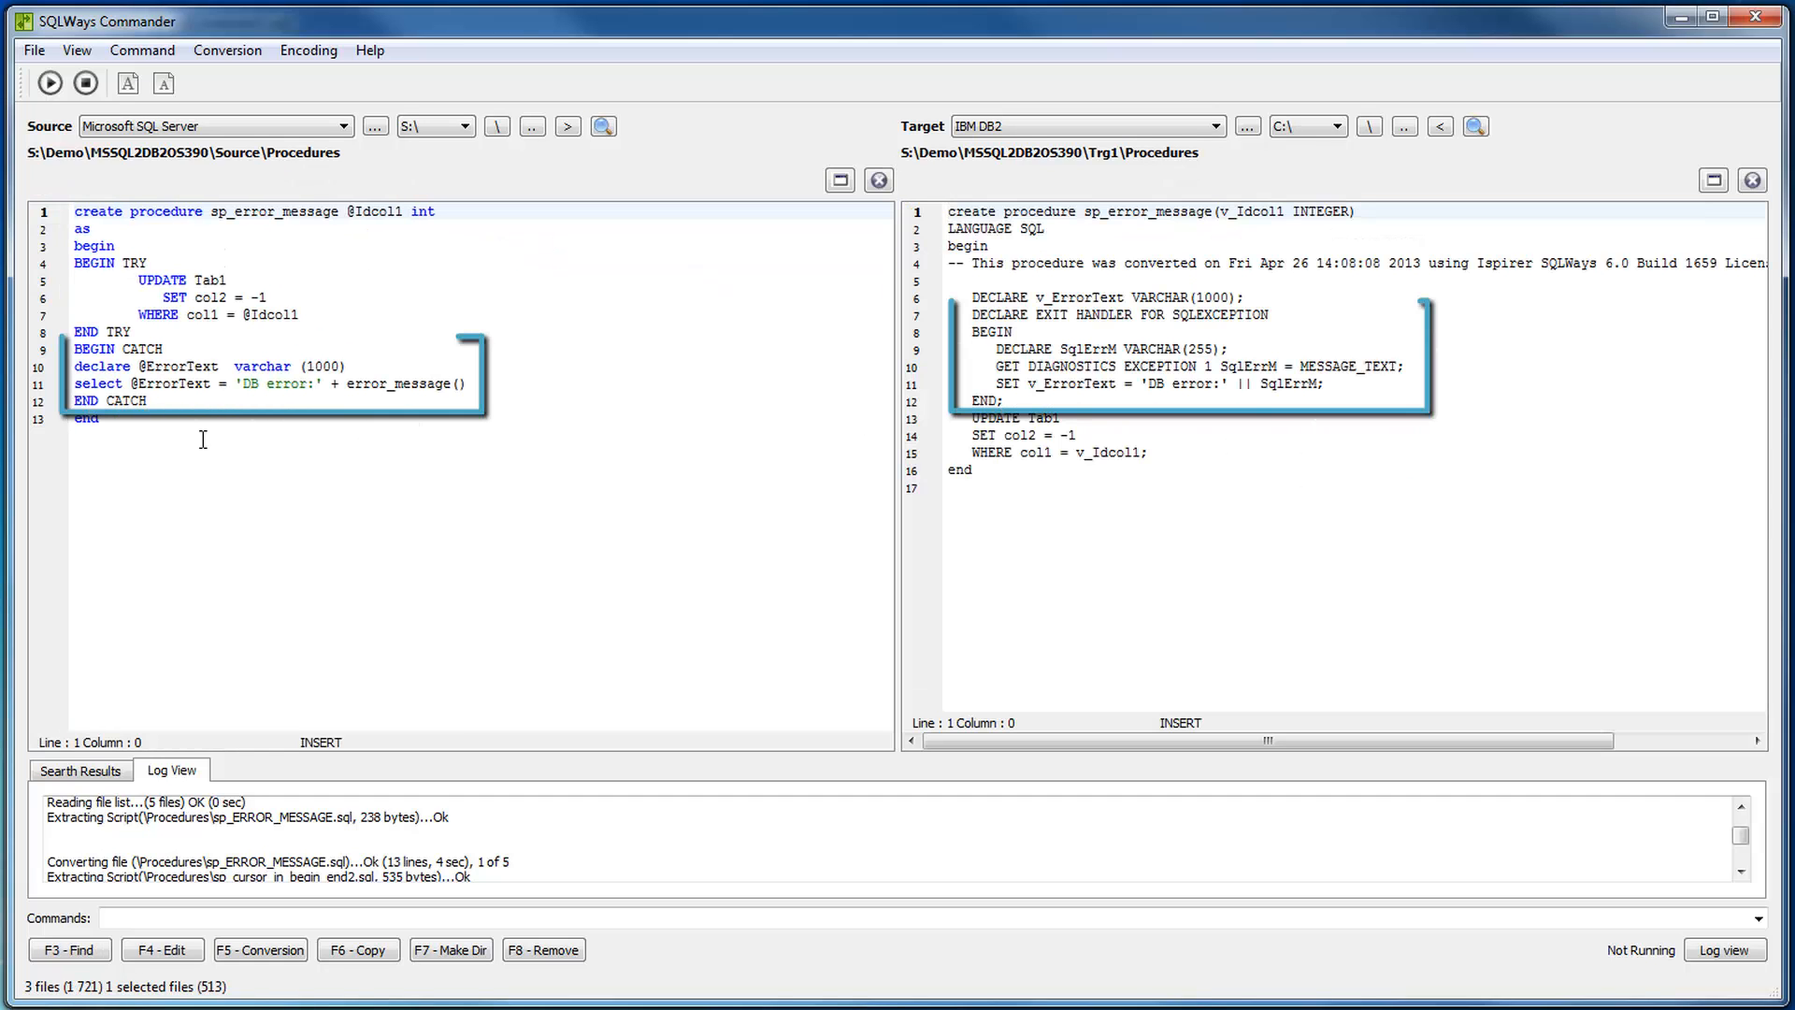
pyautogui.moveTo(77, 263); pyautogui.dragTo(147, 400)
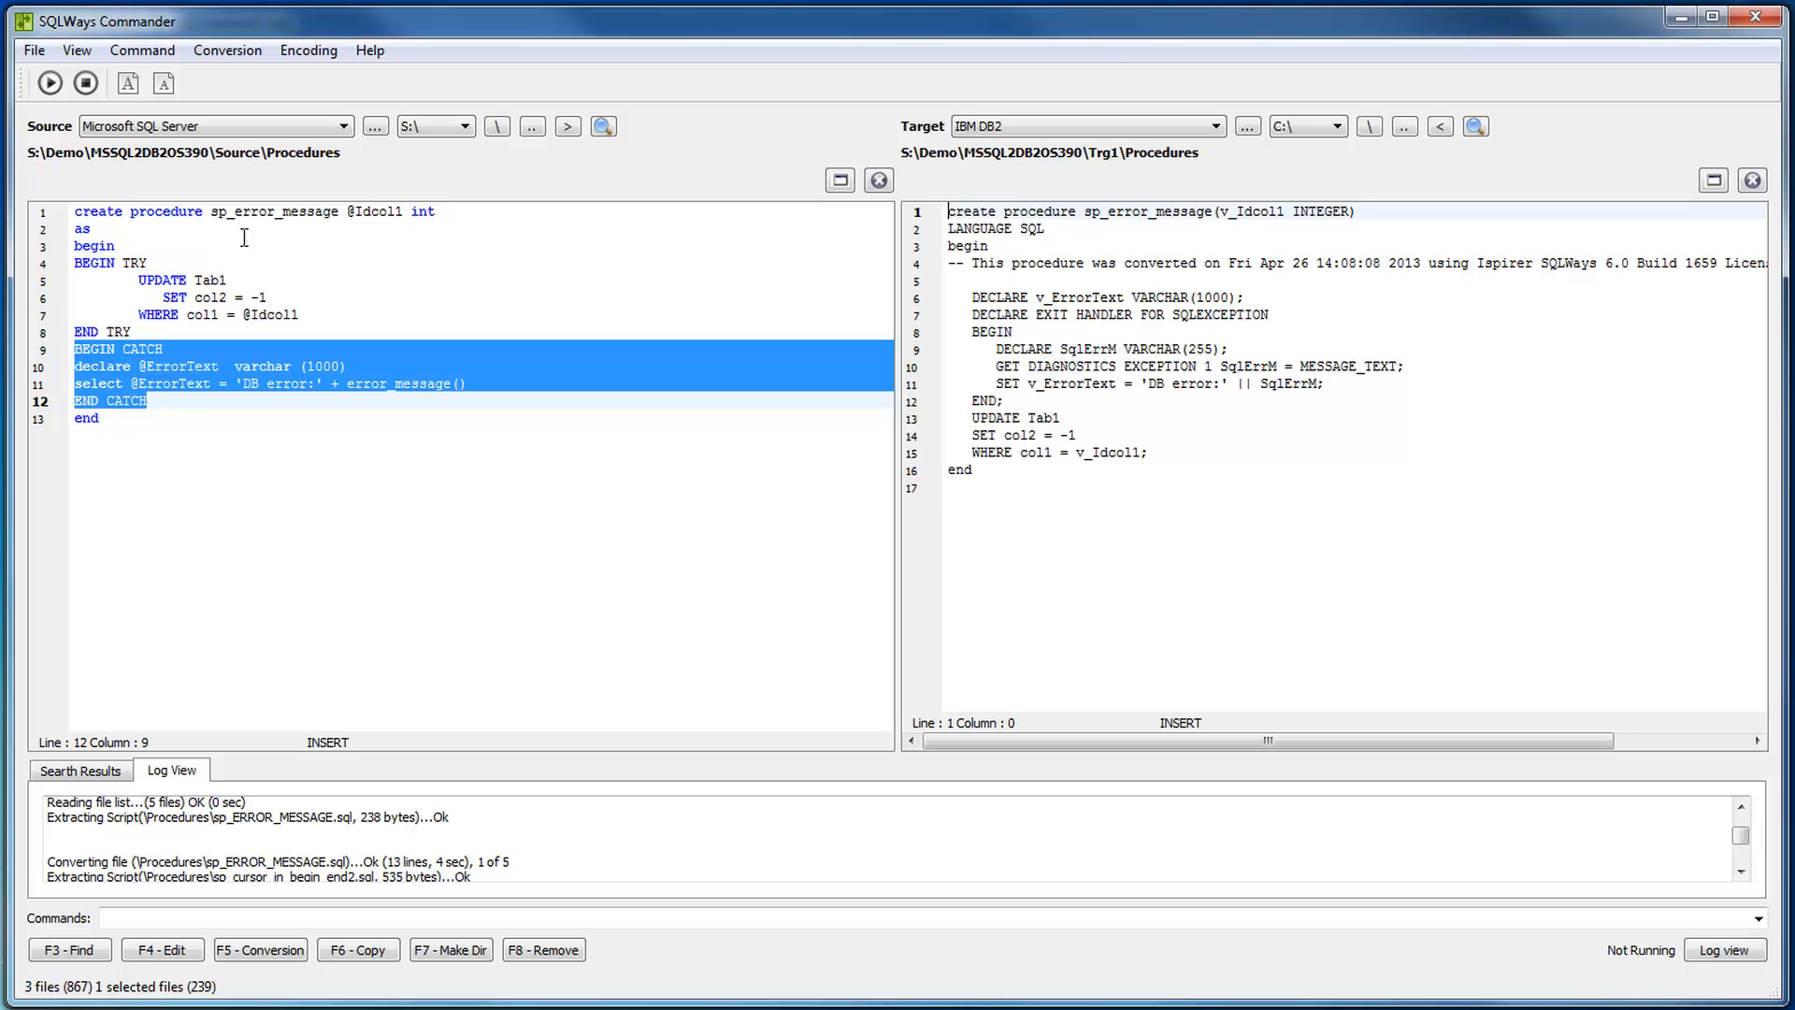
pyautogui.click(151, 366)
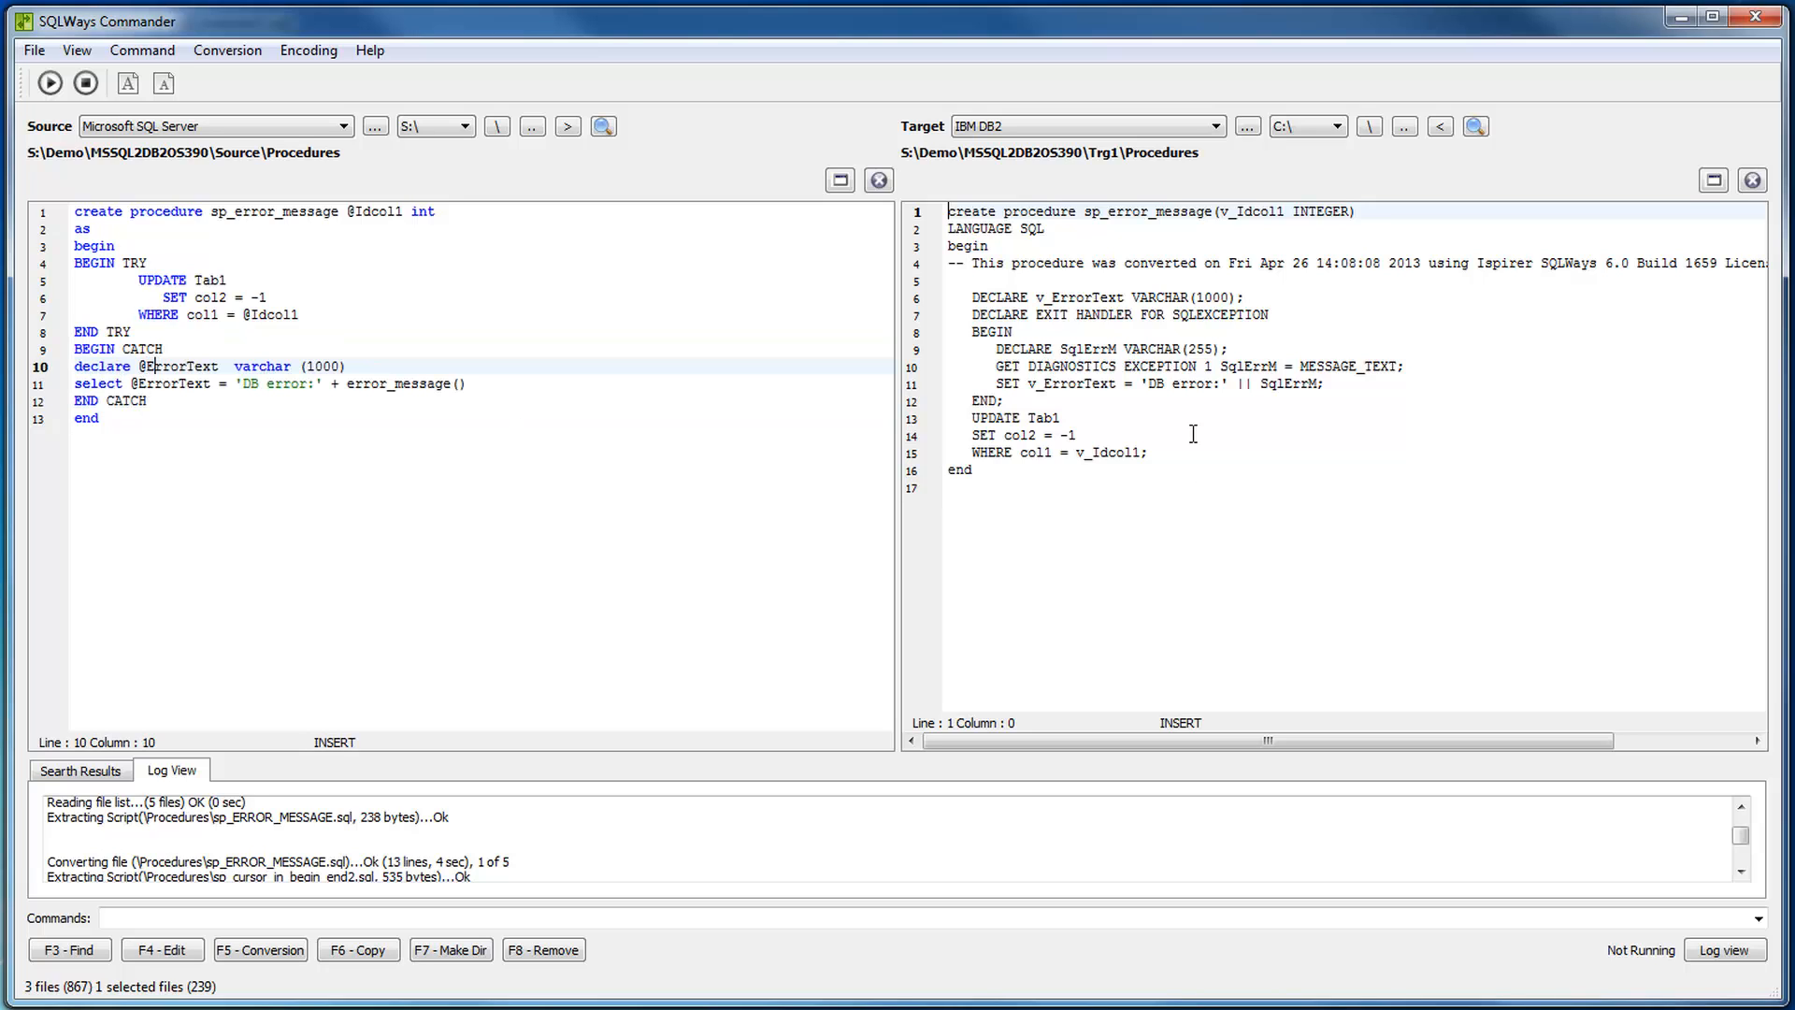
pyautogui.moveTo(956, 314); pyautogui.dragTo(1361, 402)
pyautogui.click(1326, 434)
pyautogui.moveTo(970, 412); pyautogui.dragTo(1183, 450)
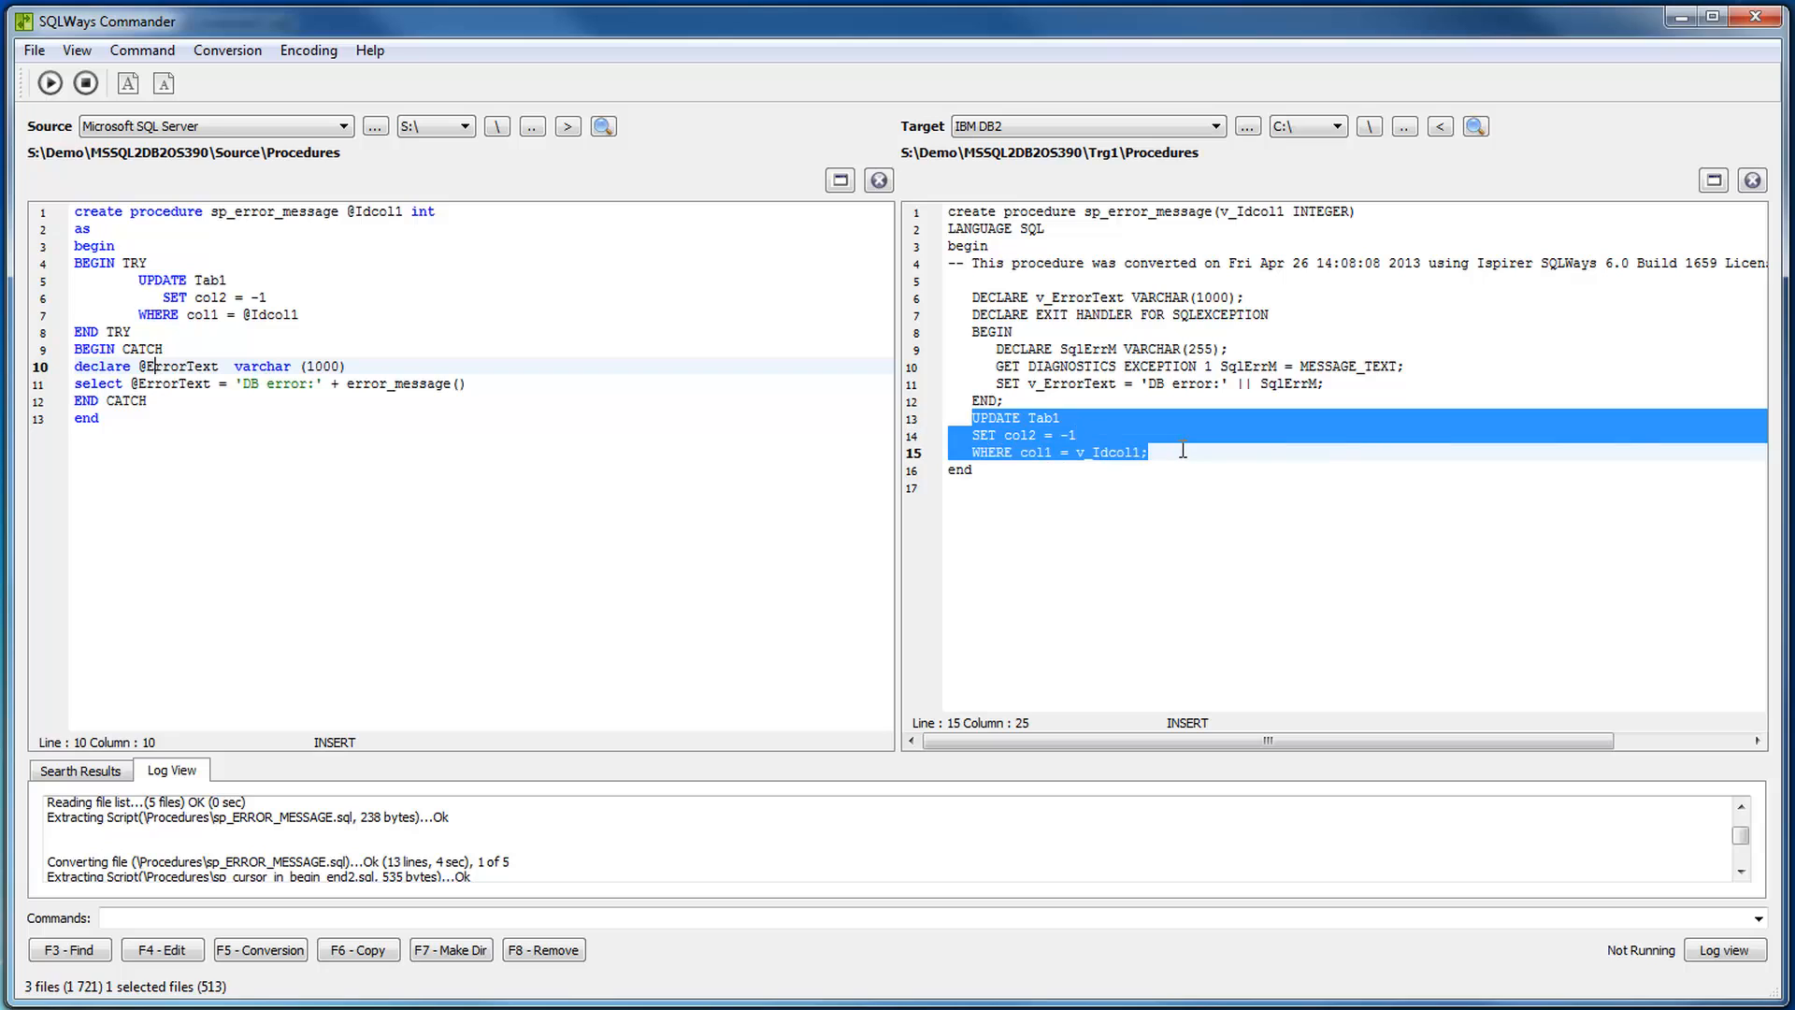
pyautogui.click(1182, 450)
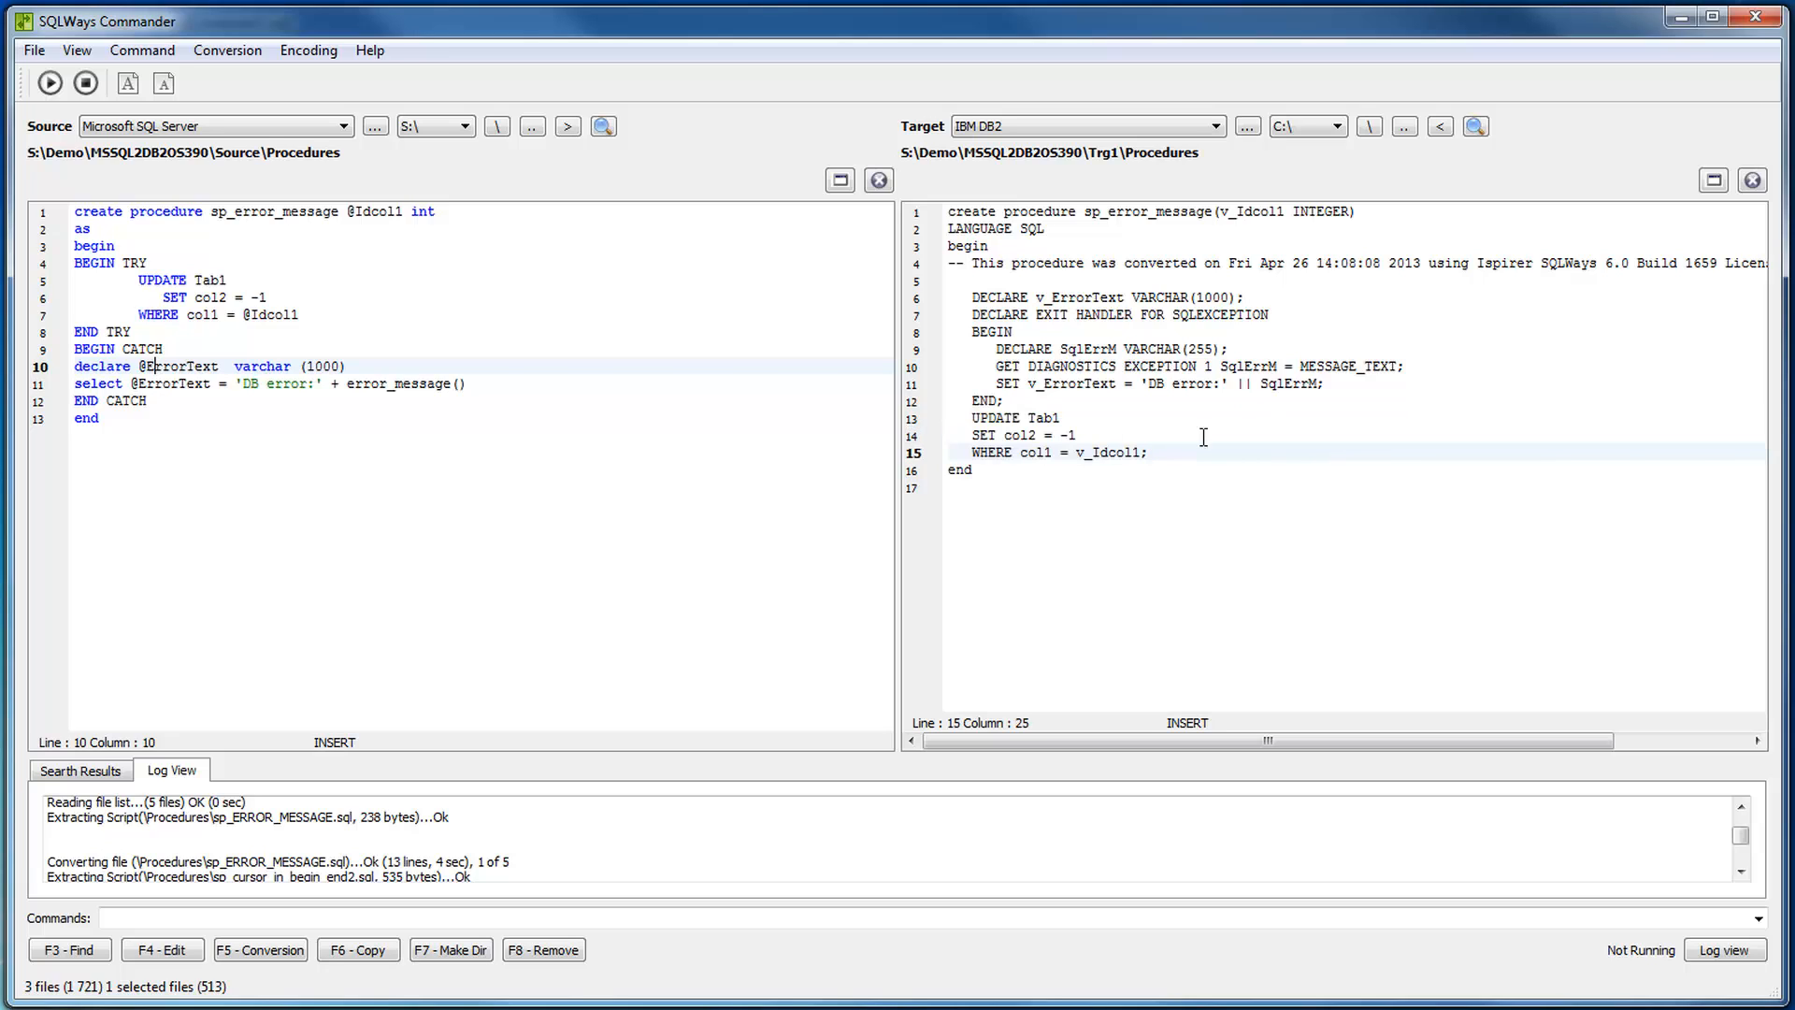
pyautogui.click(1752, 181)
pyautogui.click(879, 181)
# - Open fn_listextendedproperty from the Statements subfolders of Source and Trg1 side by side
pyautogui.doubleClick(105, 207)
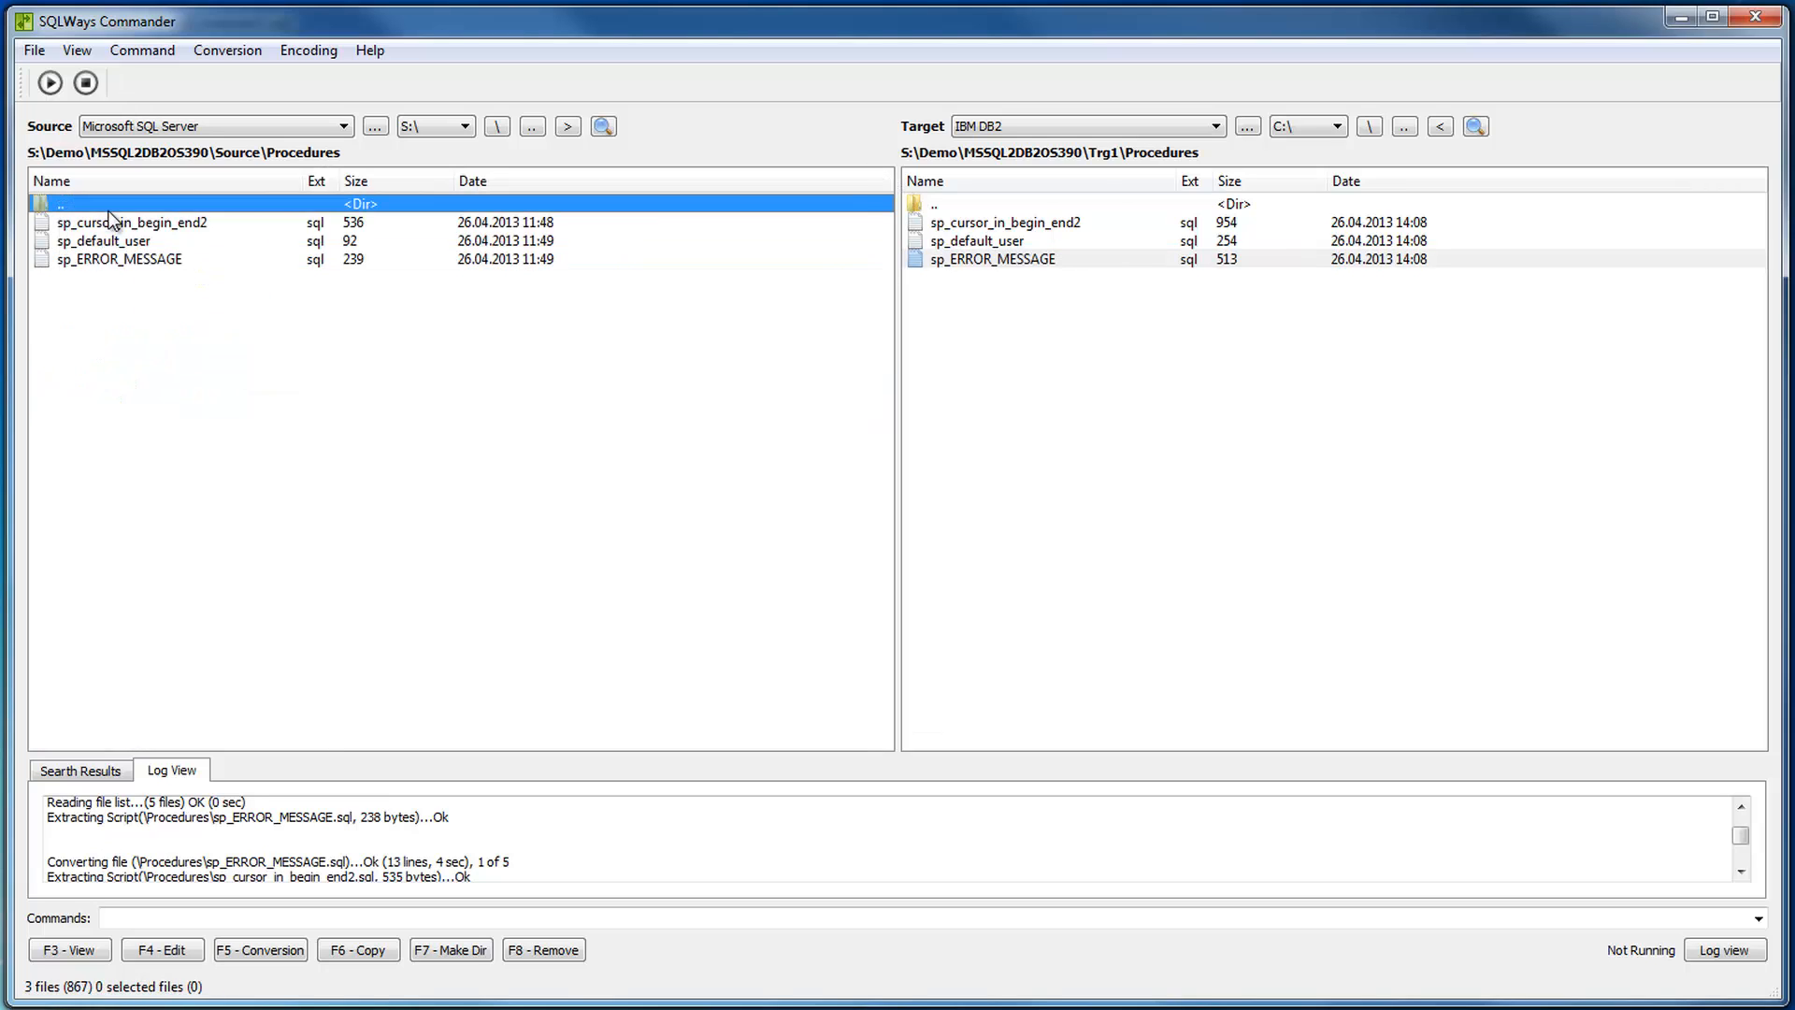
pyautogui.click(1010, 205)
pyautogui.doubleClick(1010, 205)
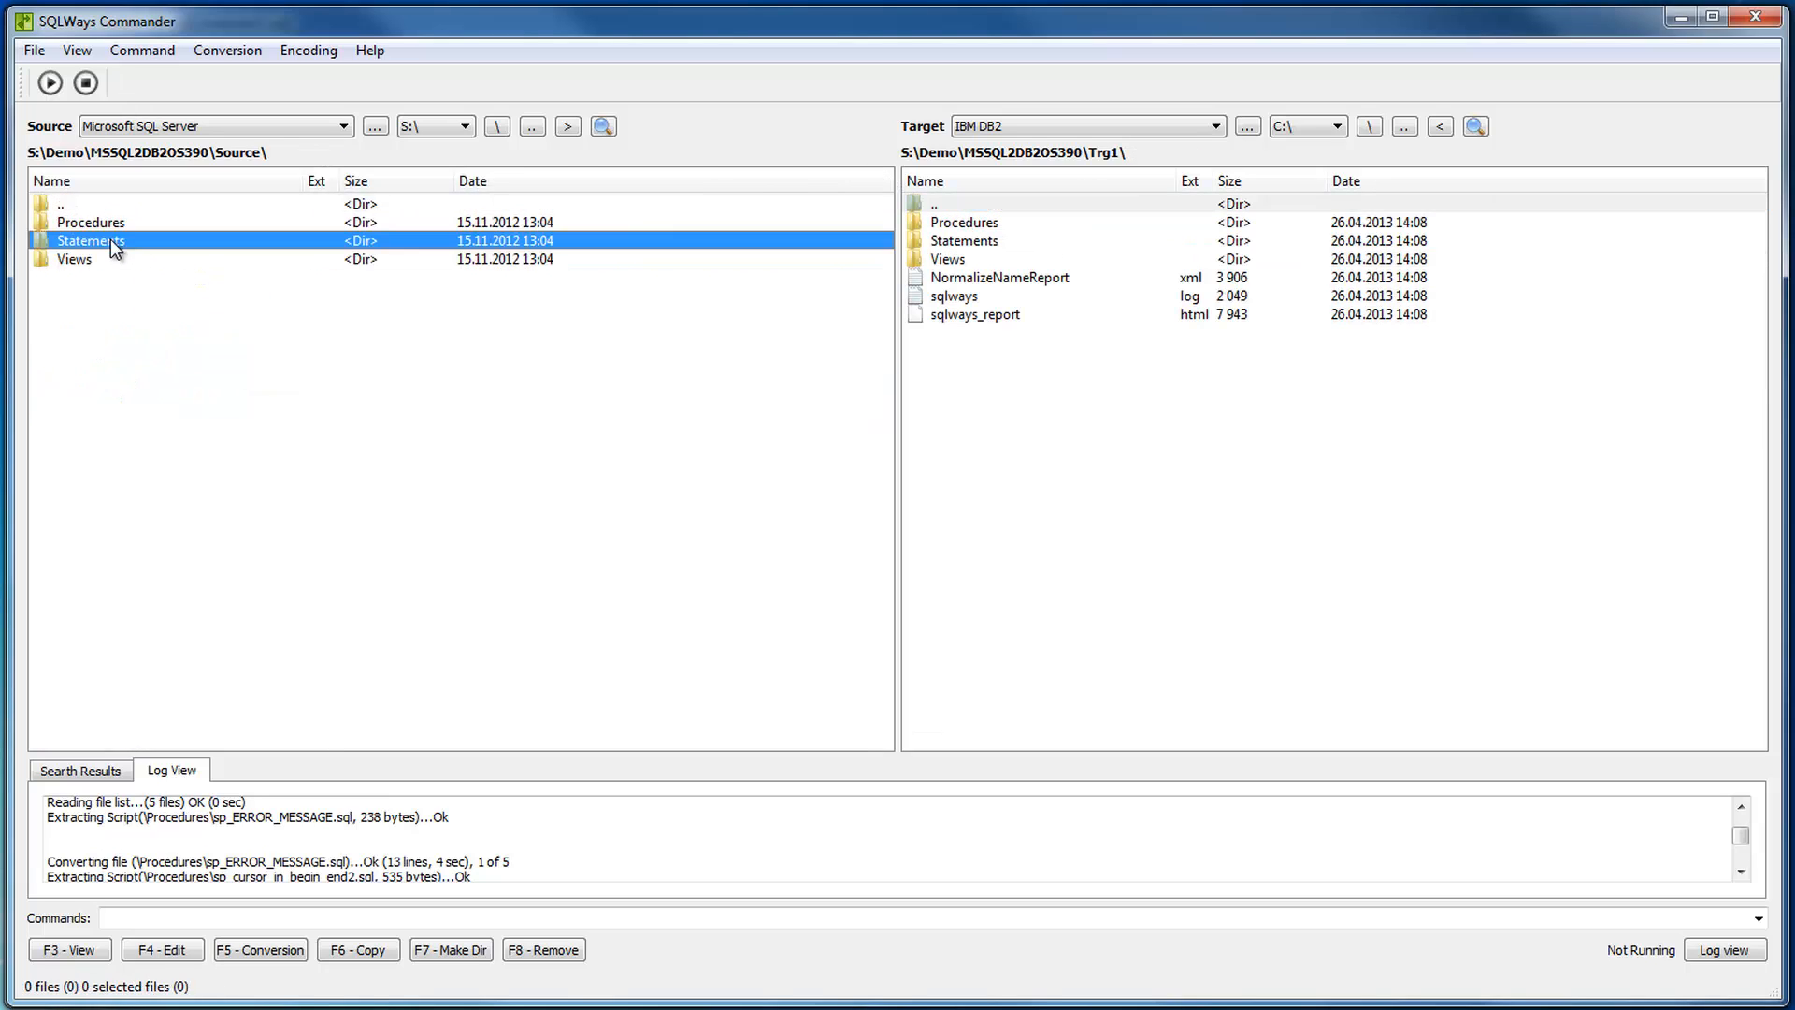
pyautogui.doubleClick(110, 240)
pyautogui.doubleClick(997, 240)
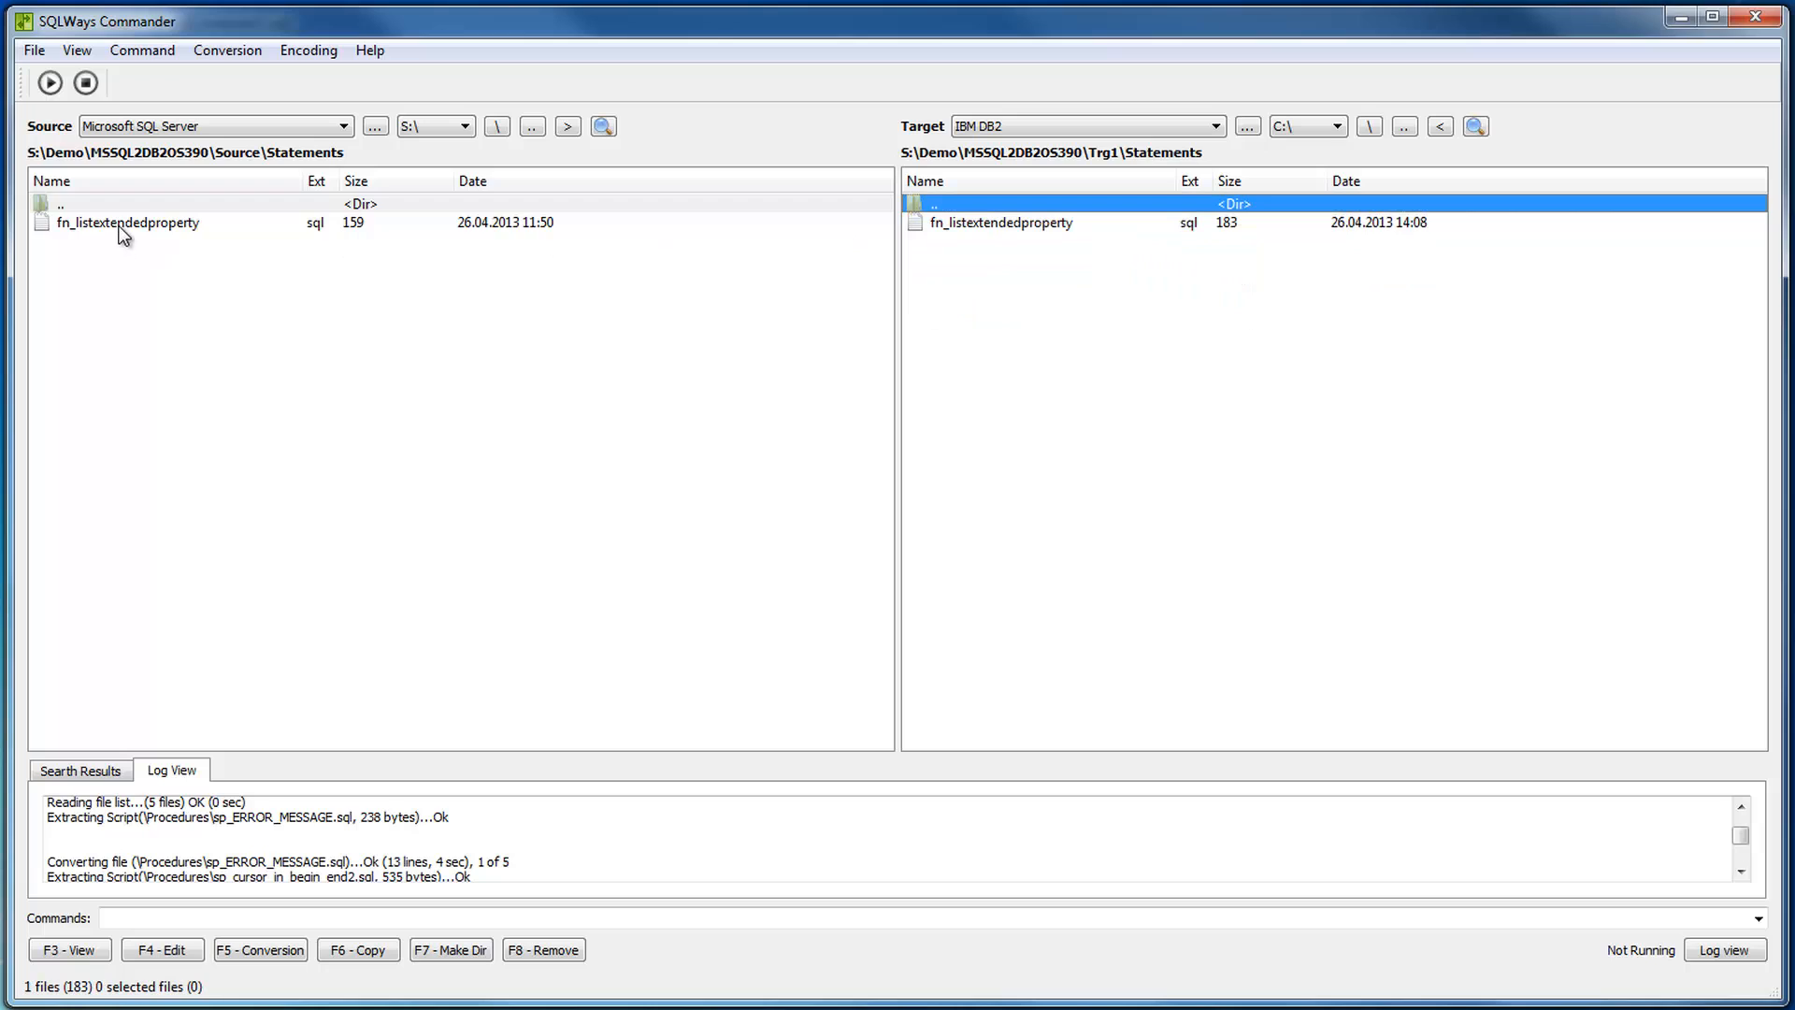
pyautogui.doubleClick(117, 226)
pyautogui.doubleClick(965, 222)
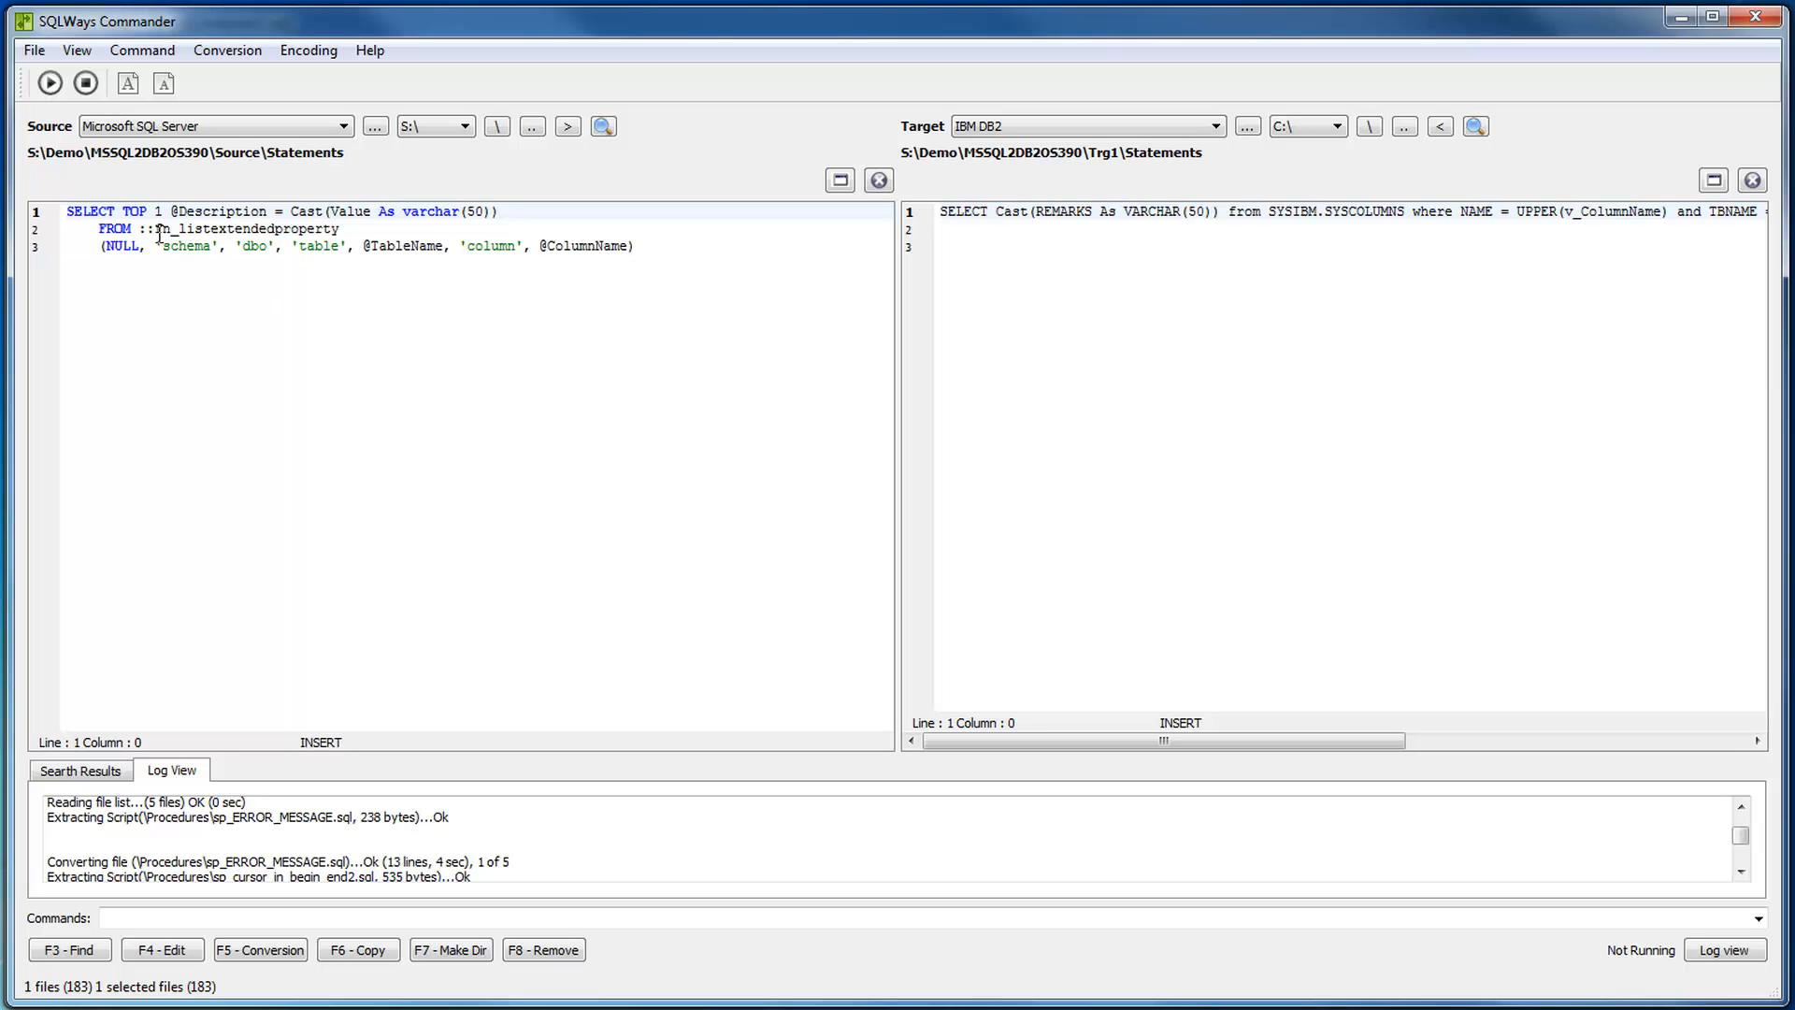
# - Compare the fn_listextendedproperty query with the converted SELECT on SYSIBM.SYSCOLUMNS, and close both scripts
pyautogui.moveTo(158, 235); pyautogui.dragTo(362, 229)
pyautogui.click(376, 232)
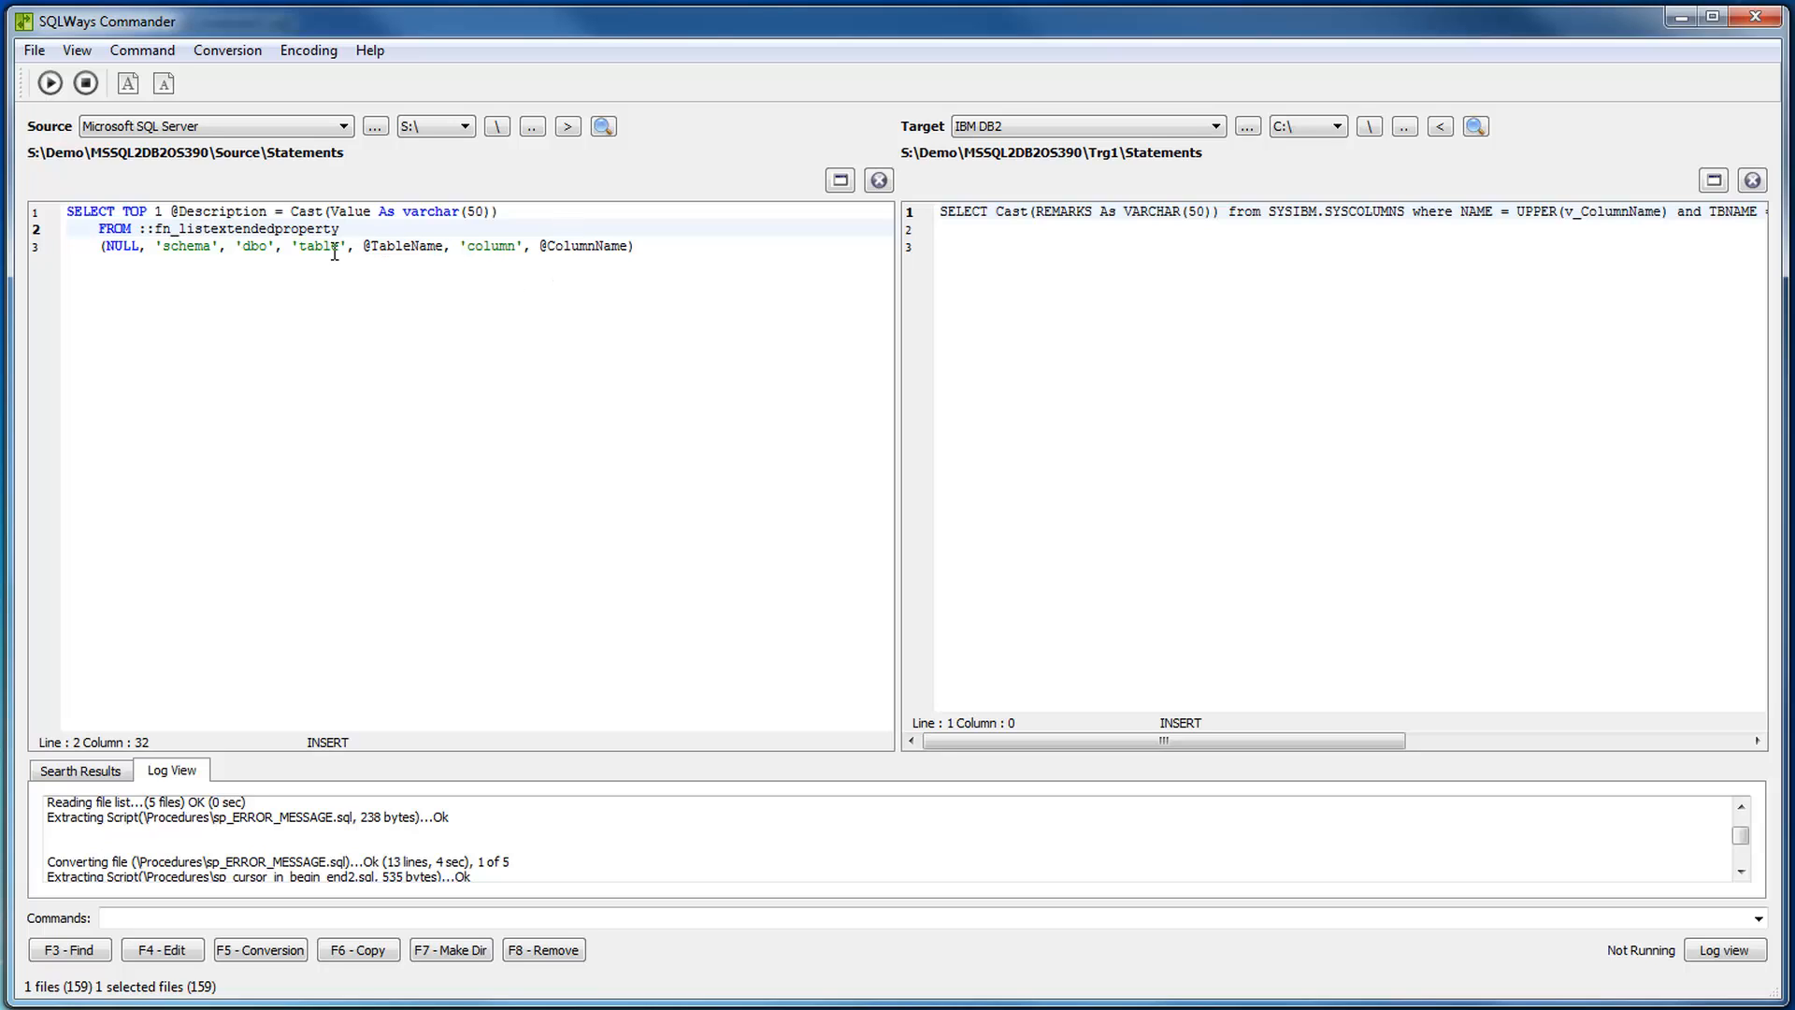
pyautogui.click(627, 250)
pyautogui.moveTo(627, 249); pyautogui.dragTo(114, 213)
pyautogui.click(468, 340)
pyautogui.click(1327, 228)
pyautogui.moveTo(1131, 739); pyautogui.dragTo(1096, 709)
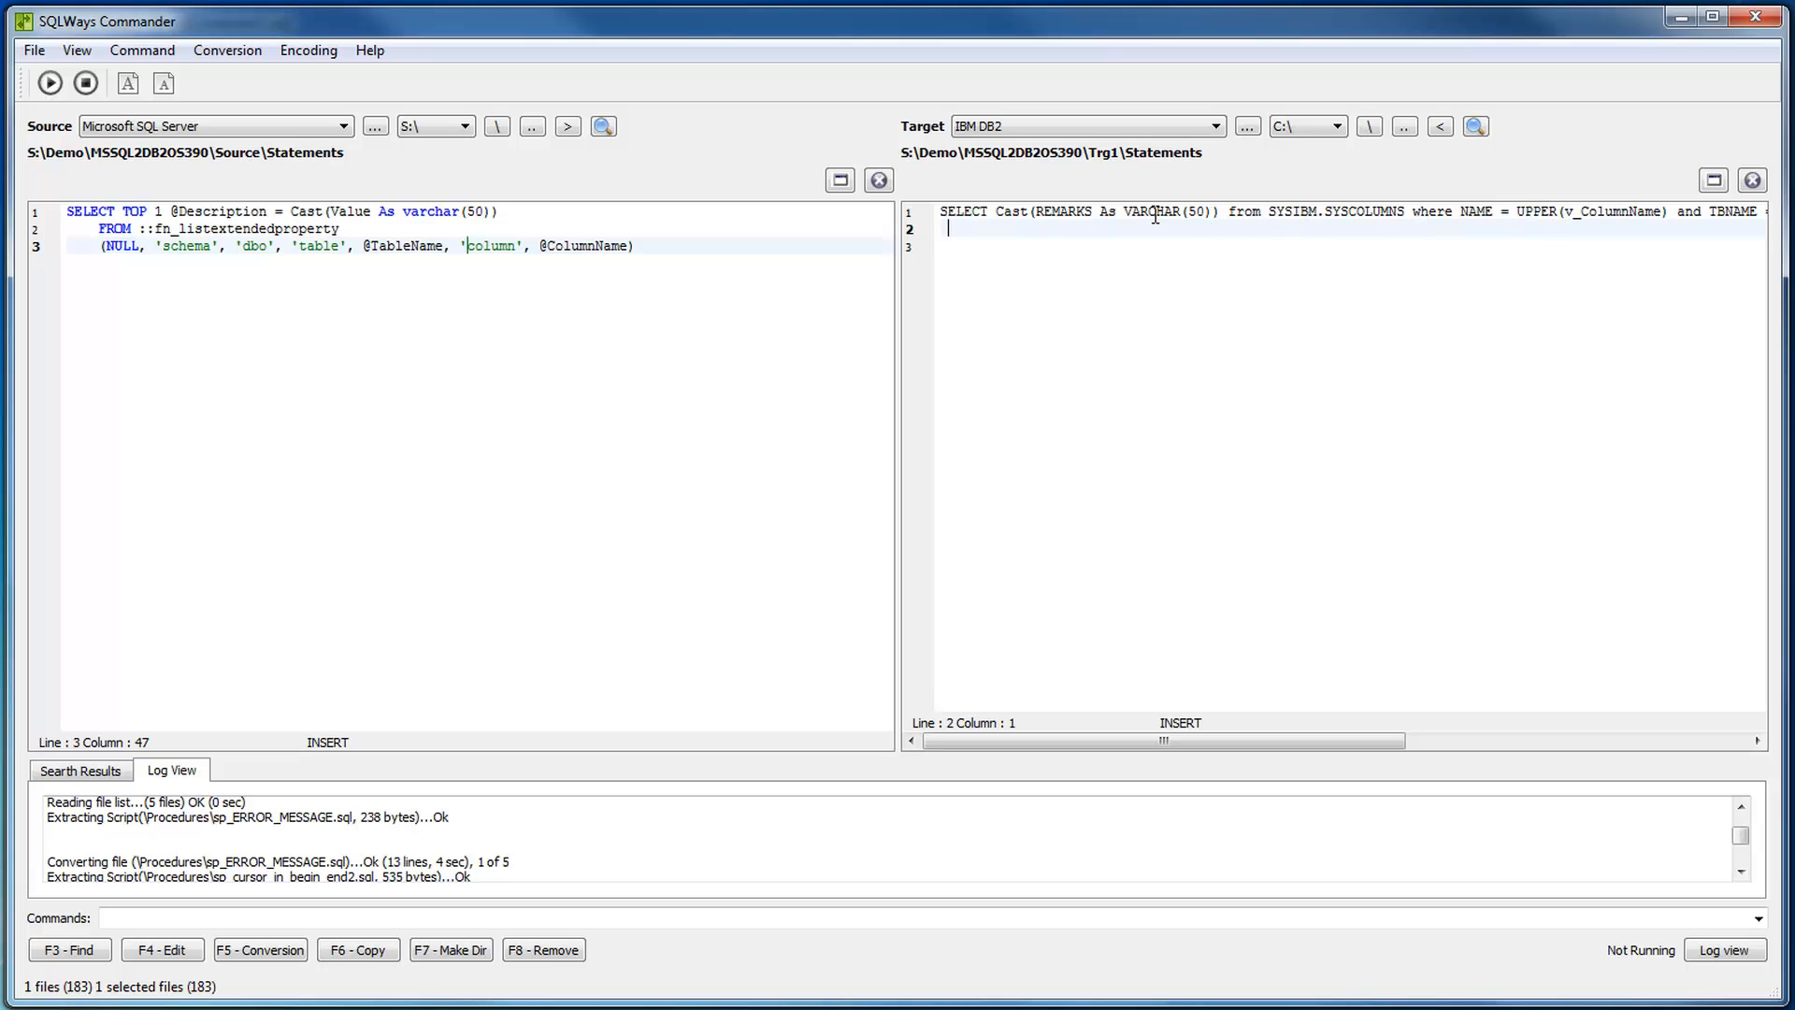
pyautogui.moveTo(1036, 212); pyautogui.dragTo(1095, 216)
pyautogui.moveTo(1407, 213); pyautogui.dragTo(1262, 201)
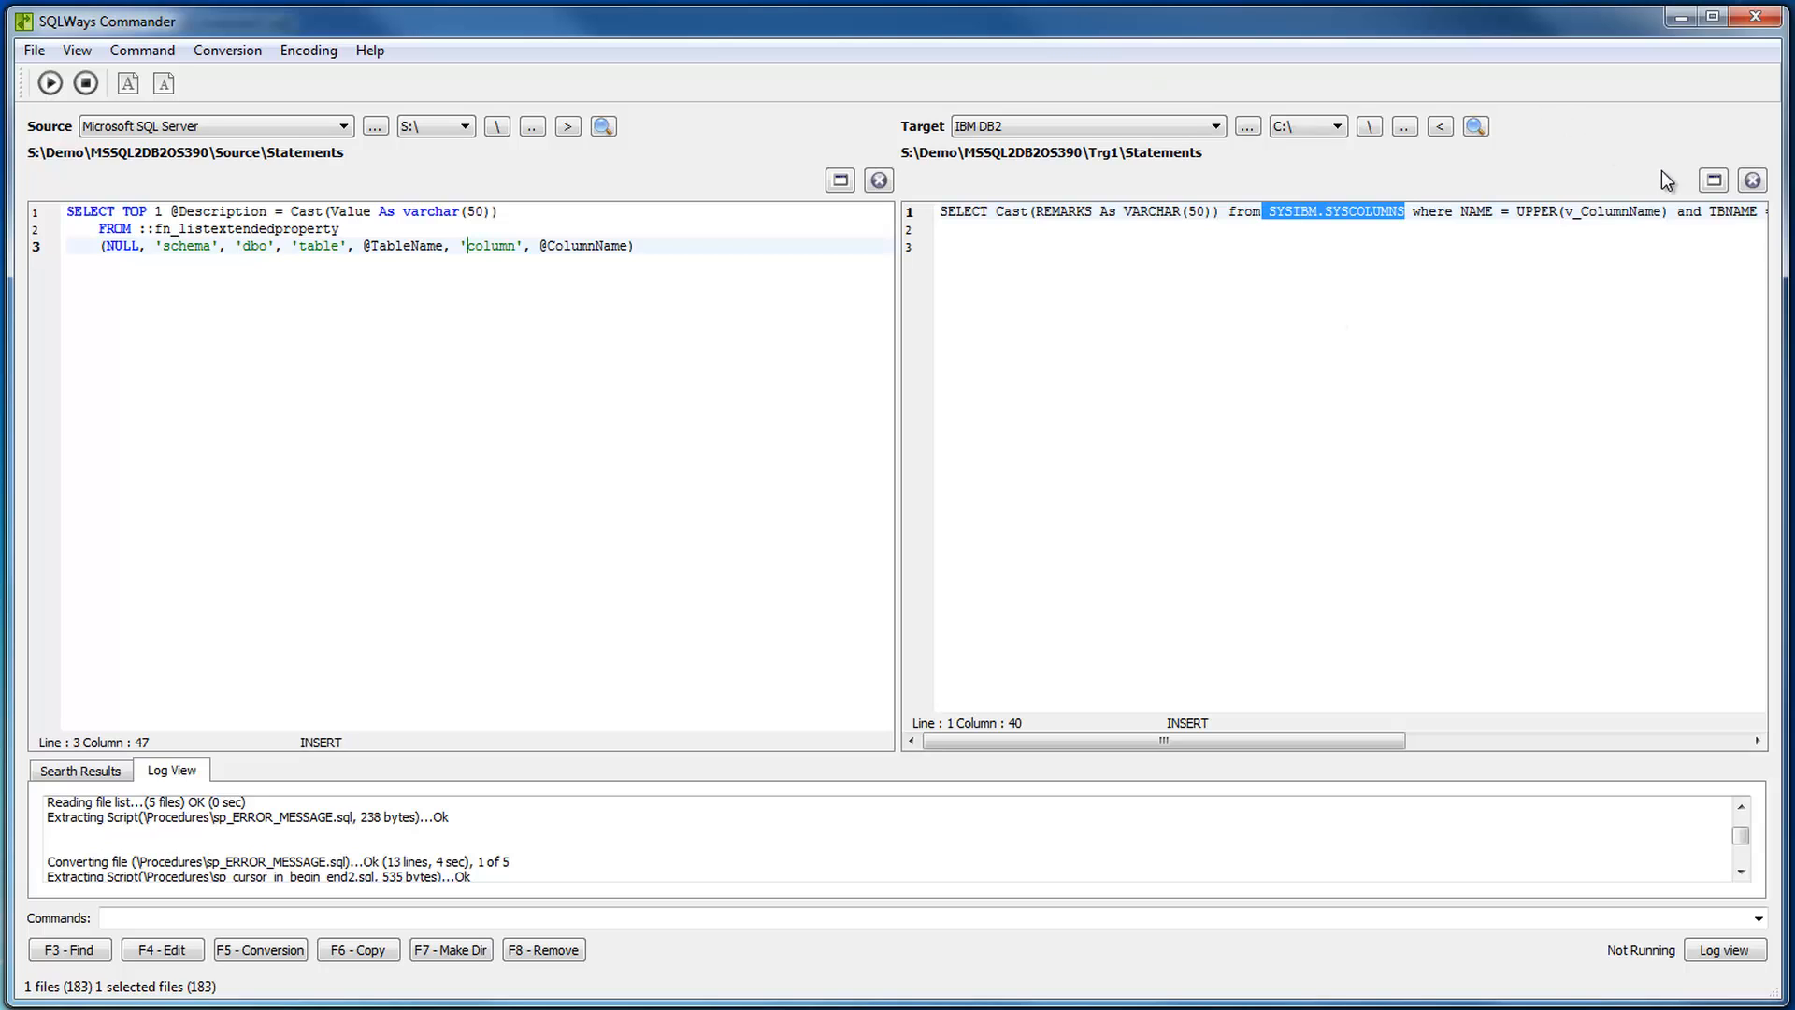
pyautogui.click(1752, 180)
pyautogui.click(879, 180)
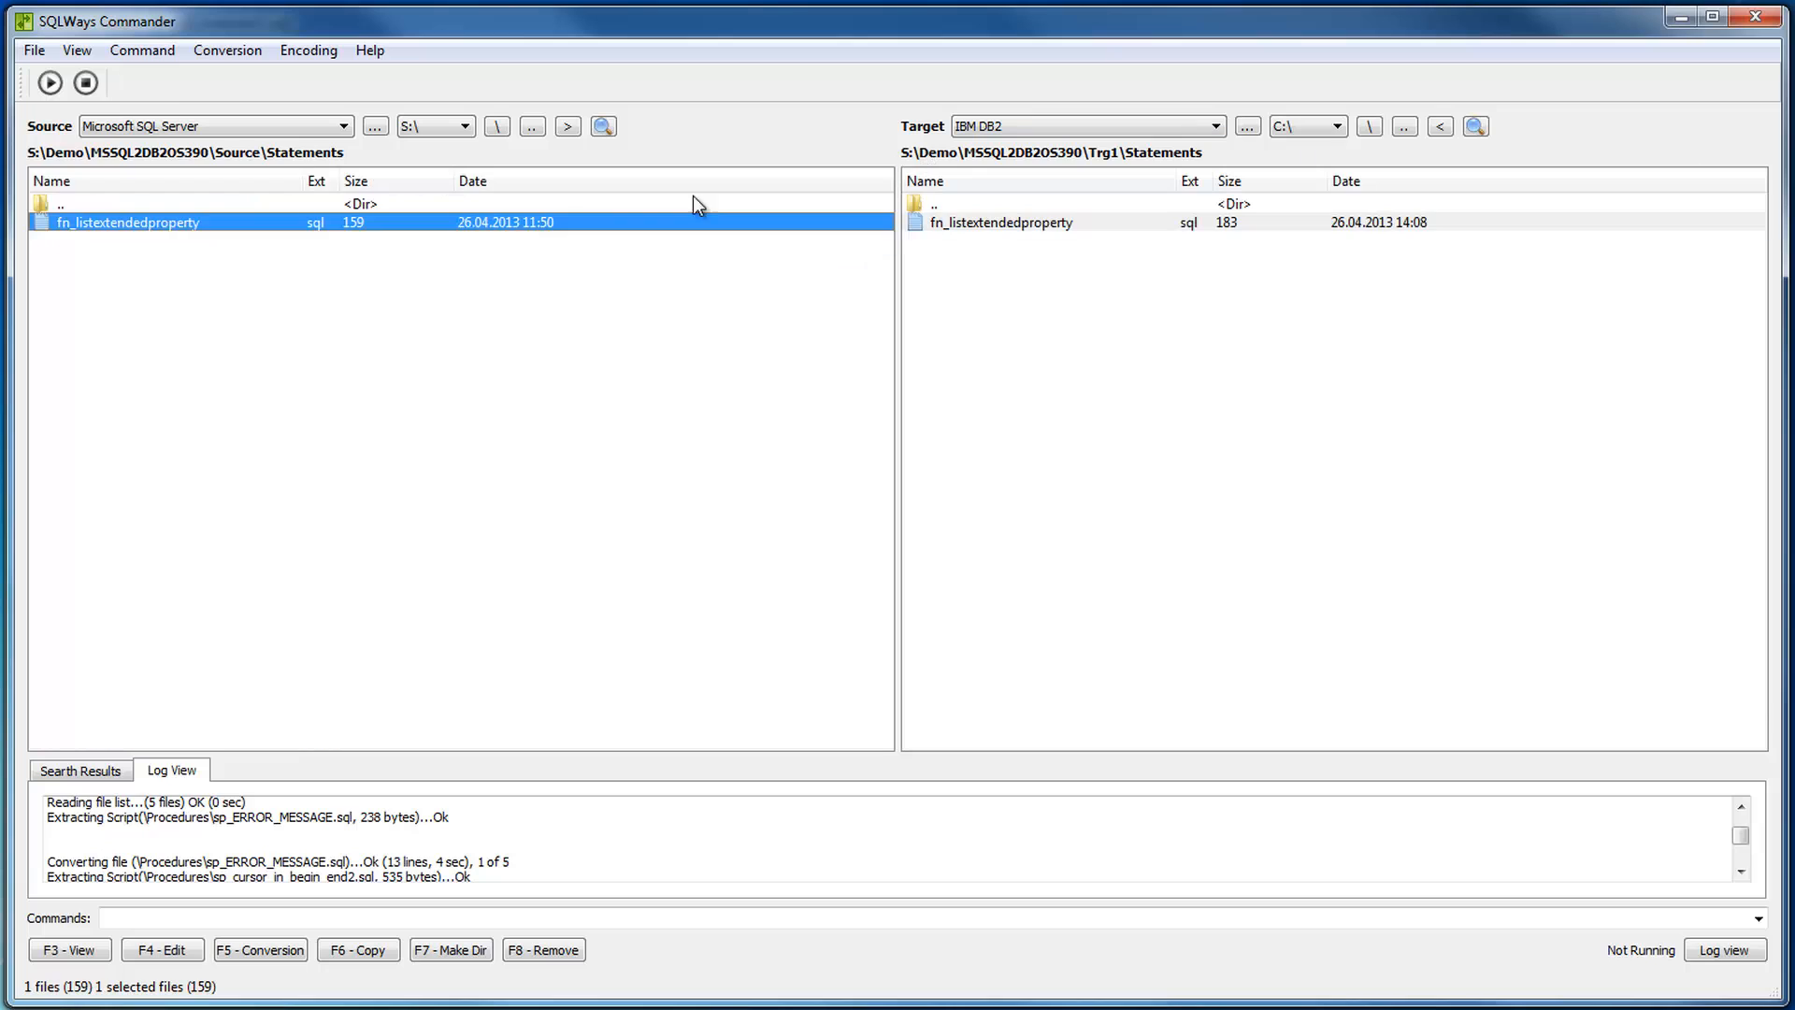
# - Open vw_system_function_in_join from the Views subfolders of Source and Trg1 side by side
pyautogui.doubleClick(148, 208)
pyautogui.doubleClick(984, 199)
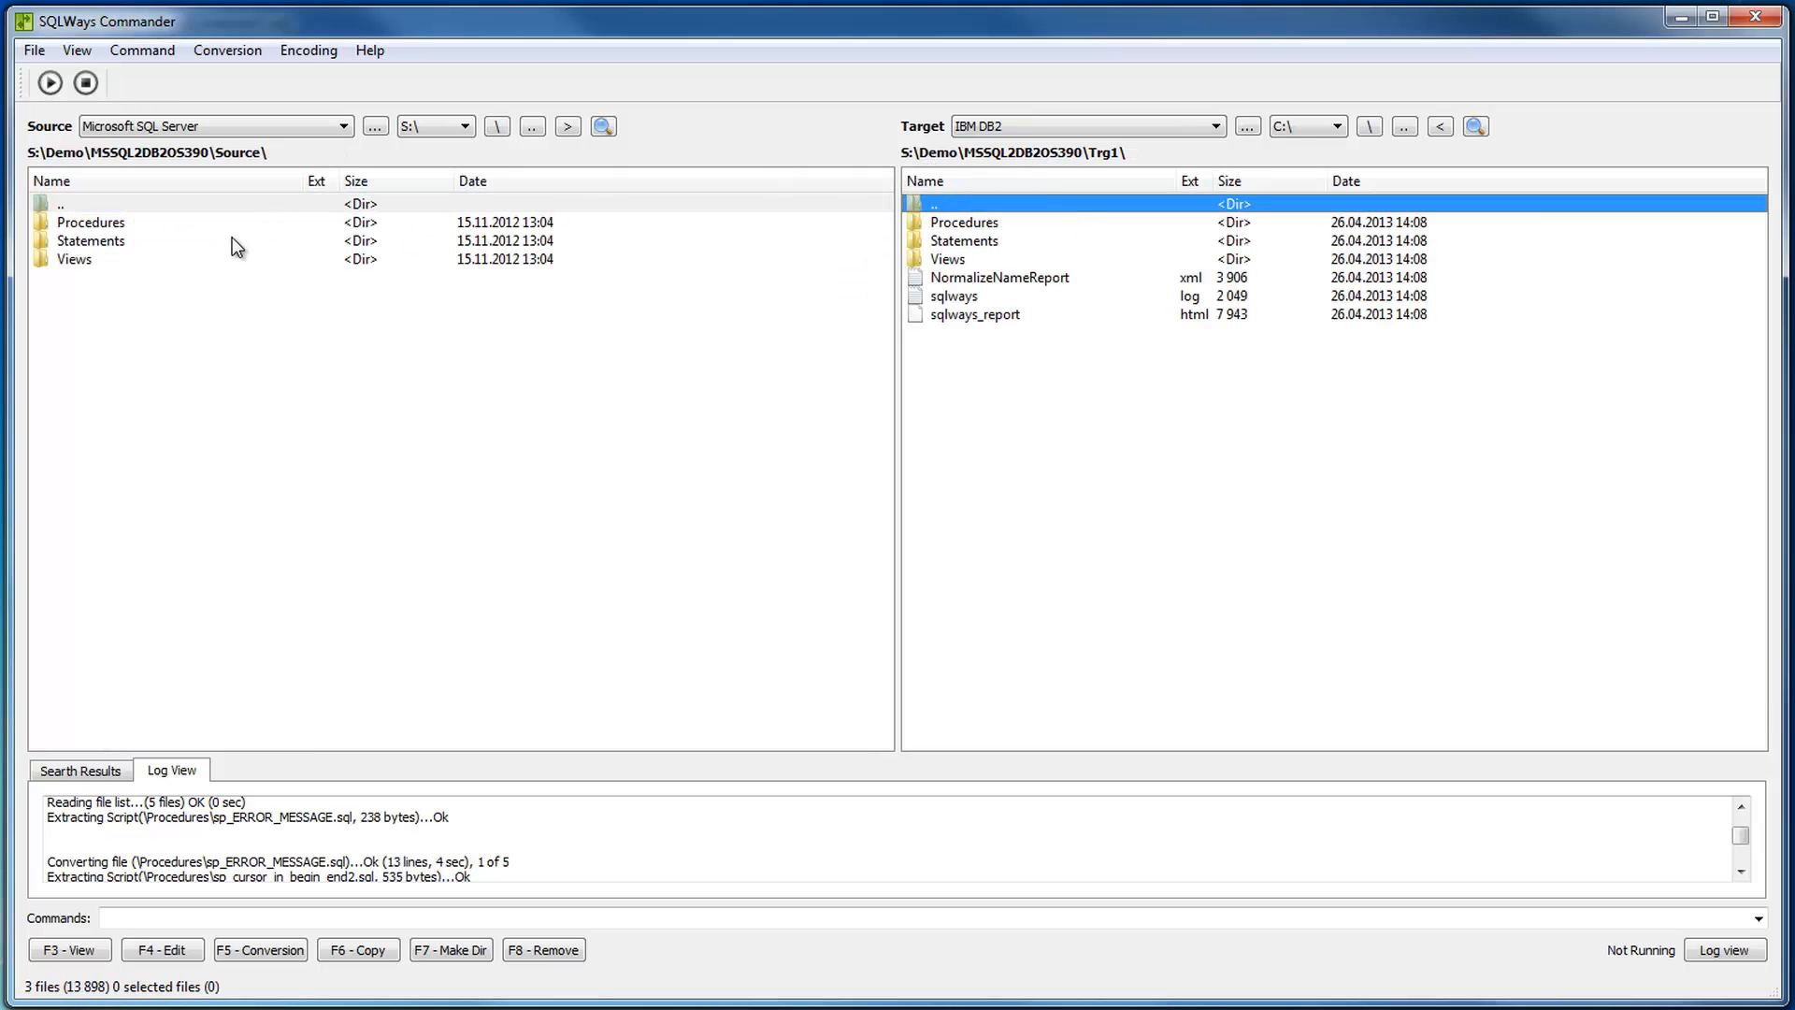
pyautogui.doubleClick(88, 260)
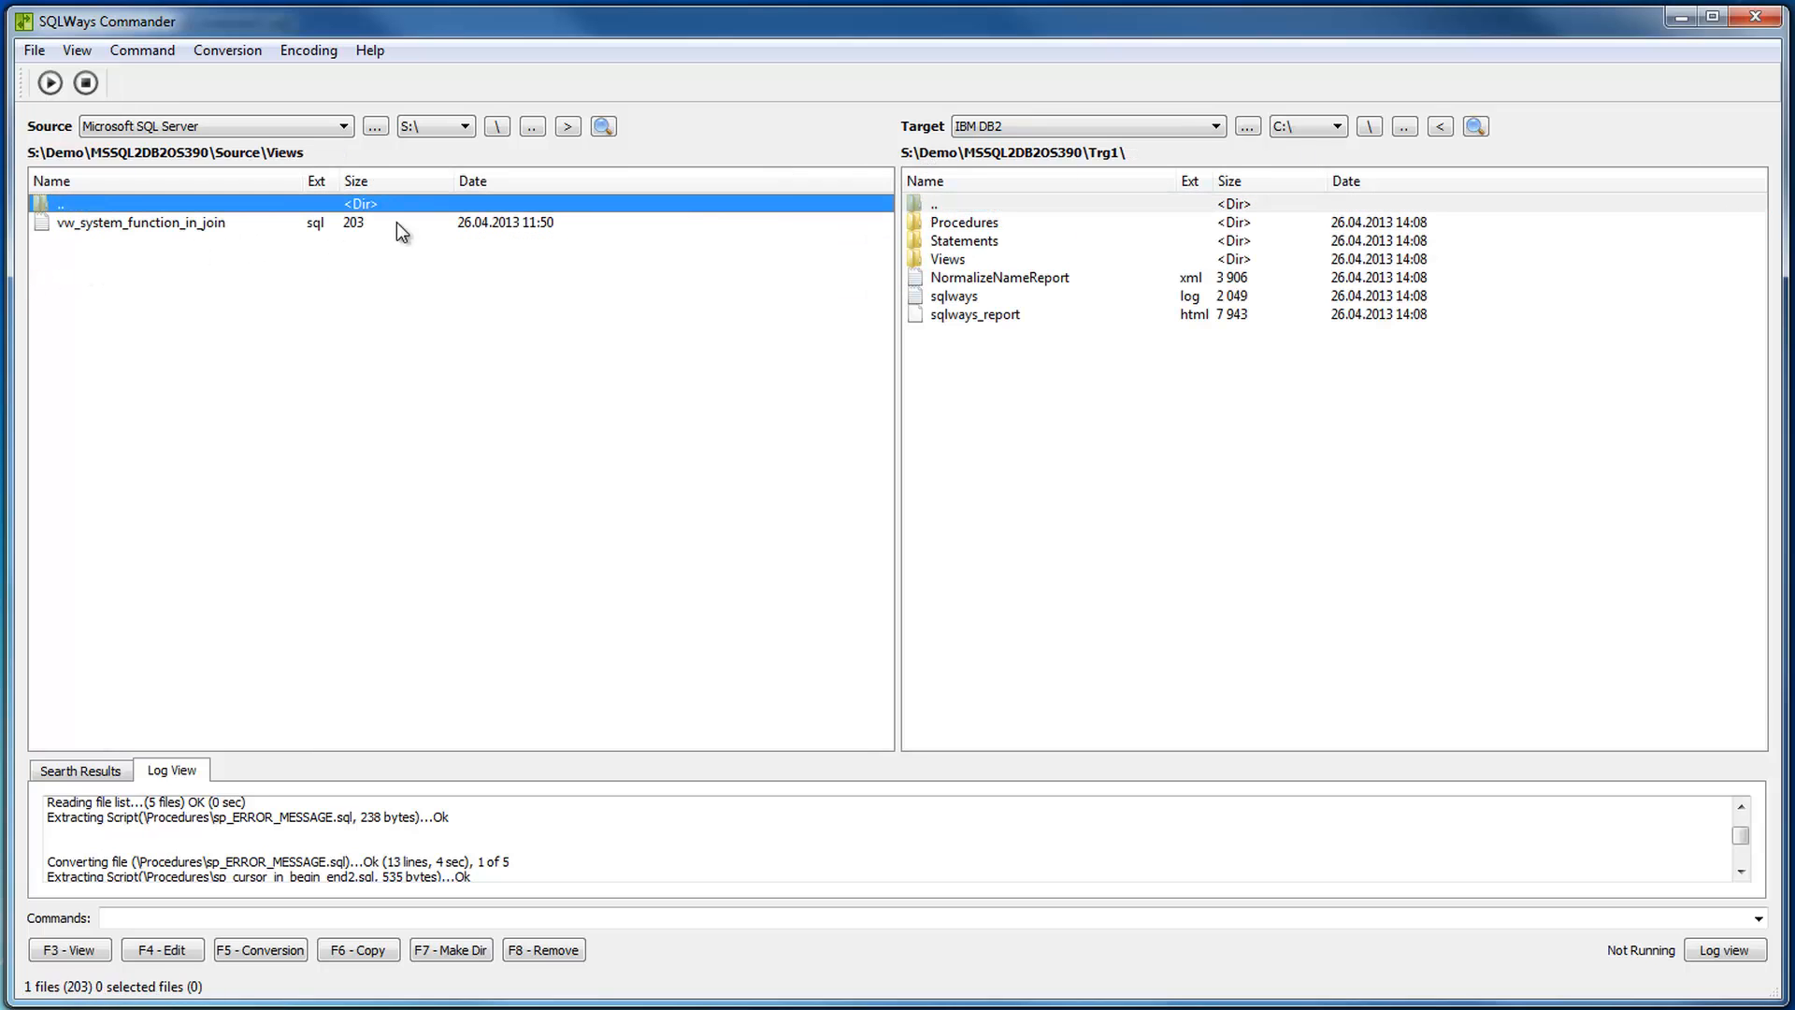
pyautogui.doubleClick(988, 258)
pyautogui.doubleClick(221, 222)
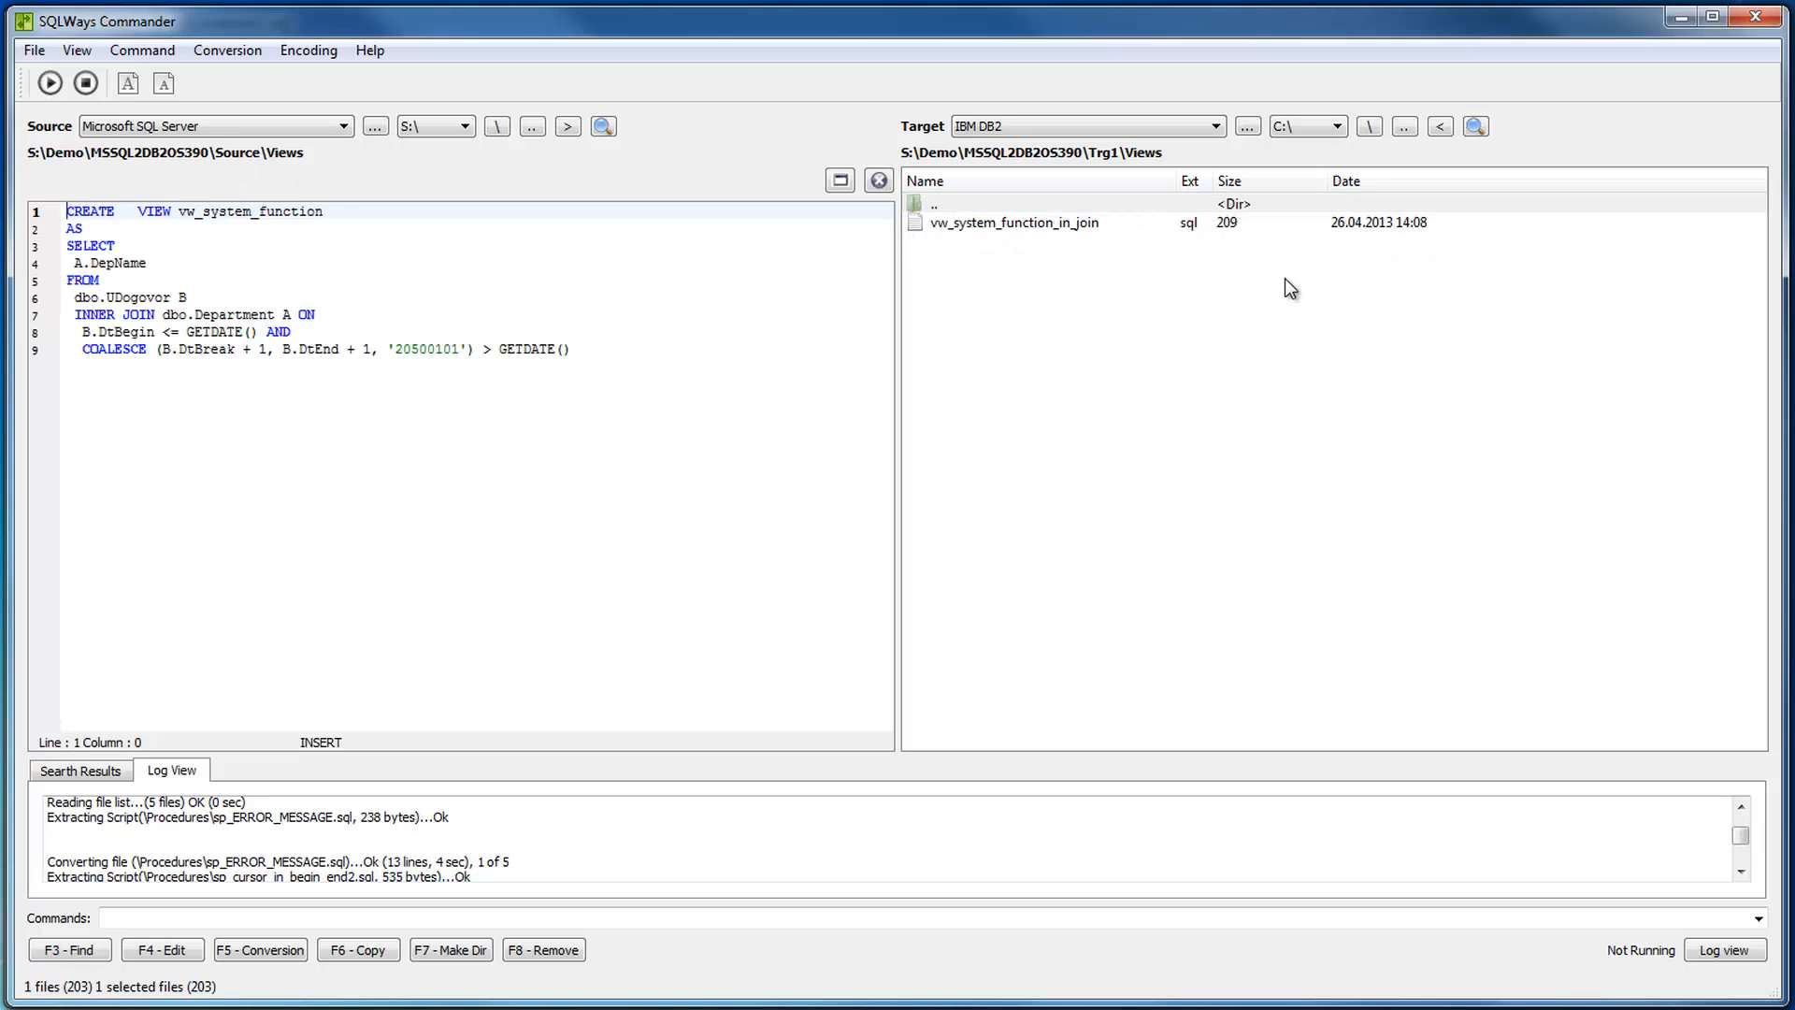
pyautogui.doubleClick(1094, 225)
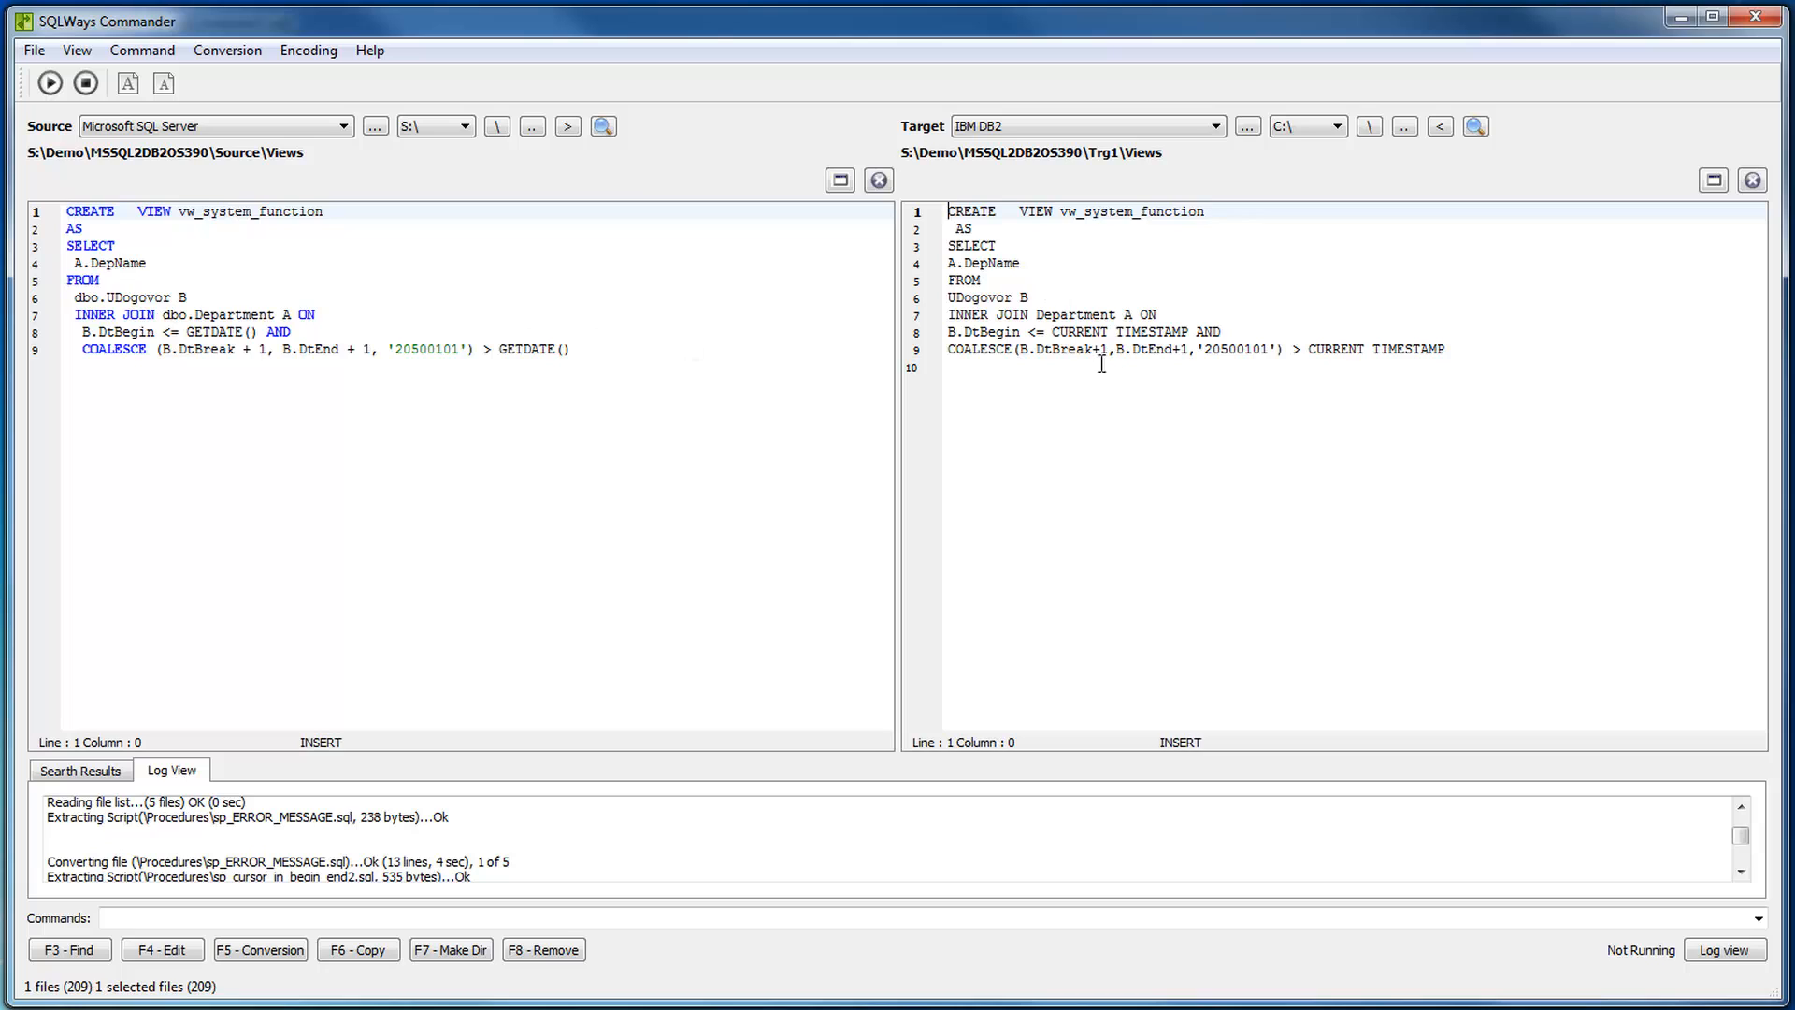
# - Compare the COALESCE condition using GETDATE() in the source view with its CURRENT TIMESTAMP counterpart in the converted view
pyautogui.moveTo(81, 349); pyautogui.dragTo(614, 361)
pyautogui.moveTo(1490, 345); pyautogui.dragTo(1292, 352)
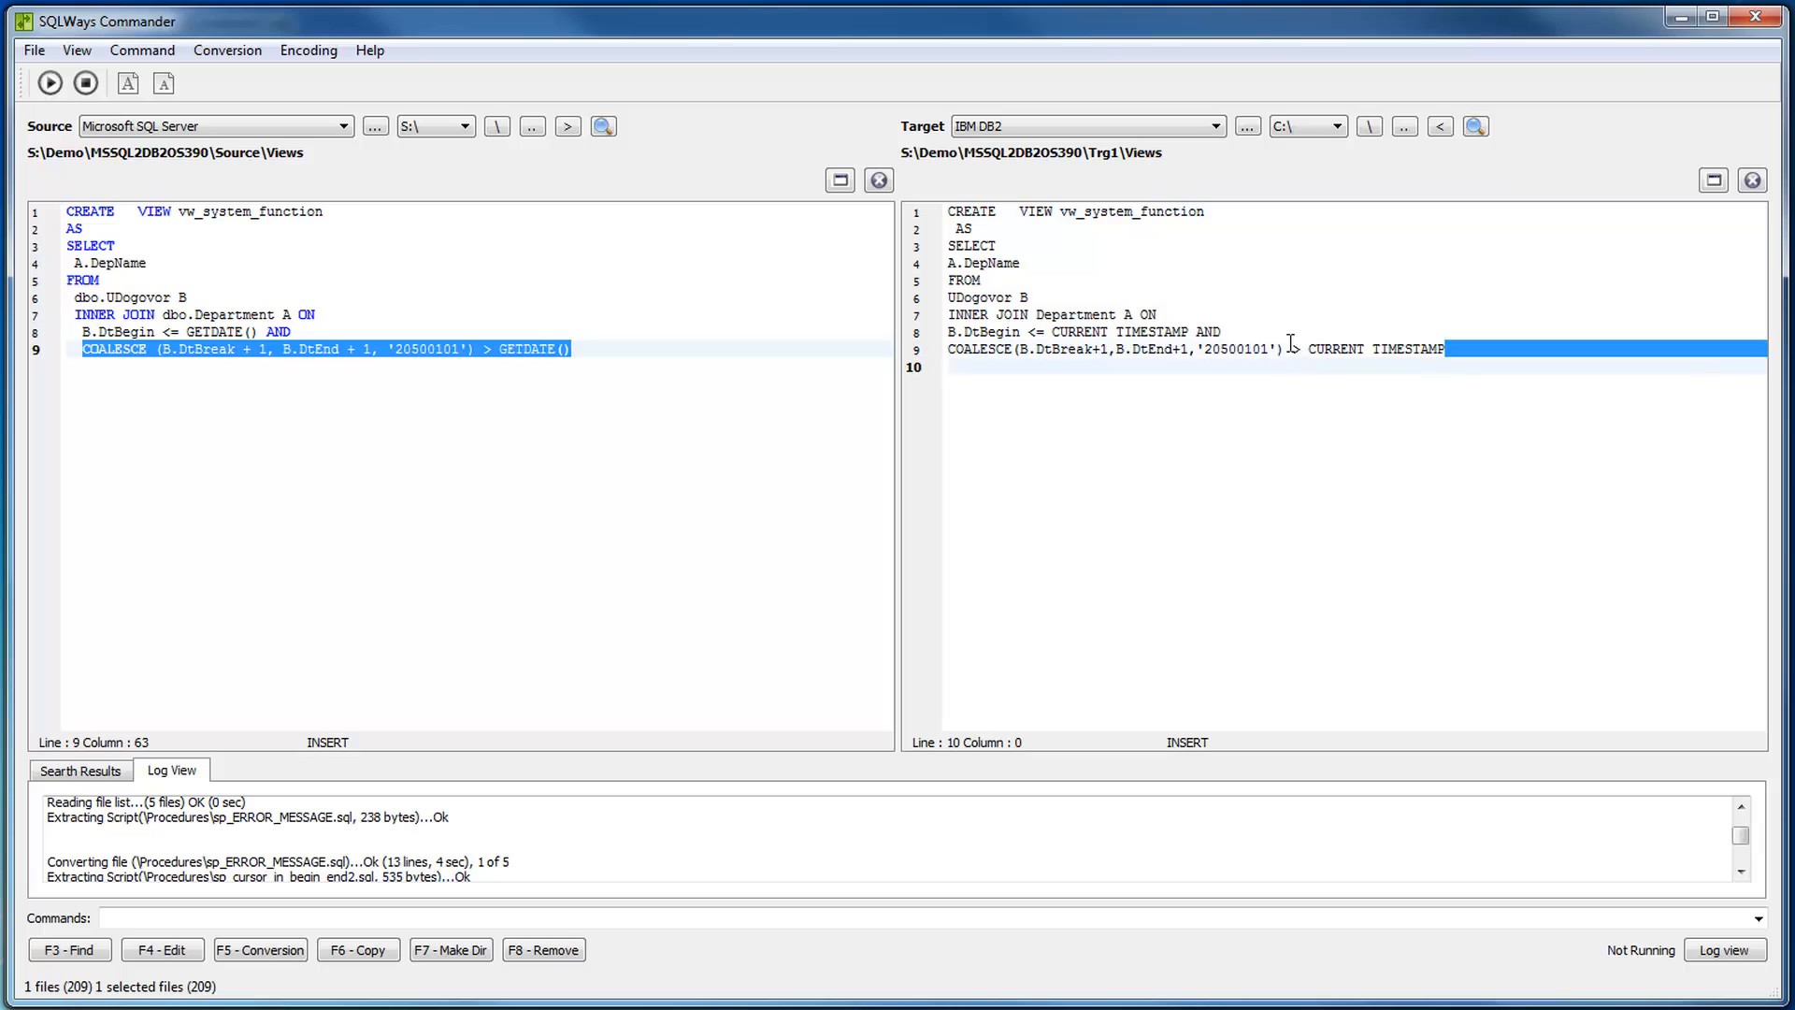
pyautogui.click(370, 519)
pyautogui.click(1716, 181)
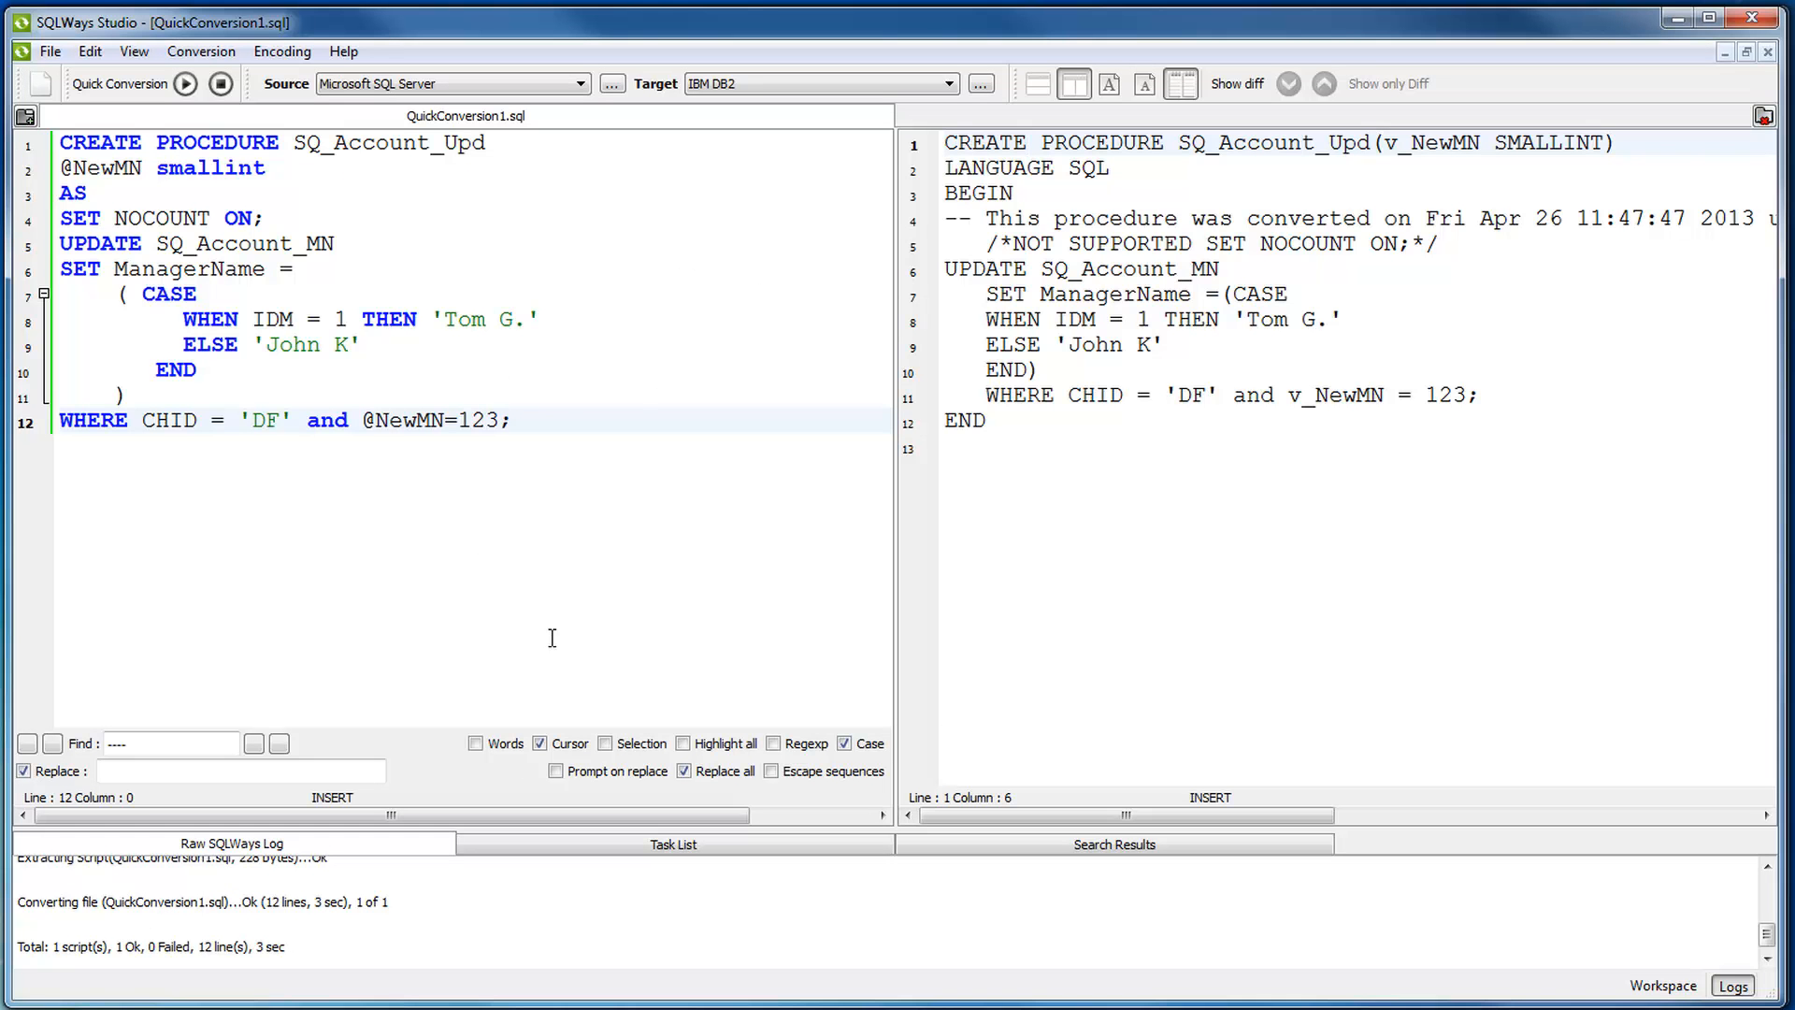
# - Switch to SQLWays Studio and examine the source procedure SQ_Account_Upd, especially its UPDATE statement with the CASE expression
pyautogui.moveTo(553, 431); pyautogui.dragTo(58, 142)
pyautogui.click(340, 296)
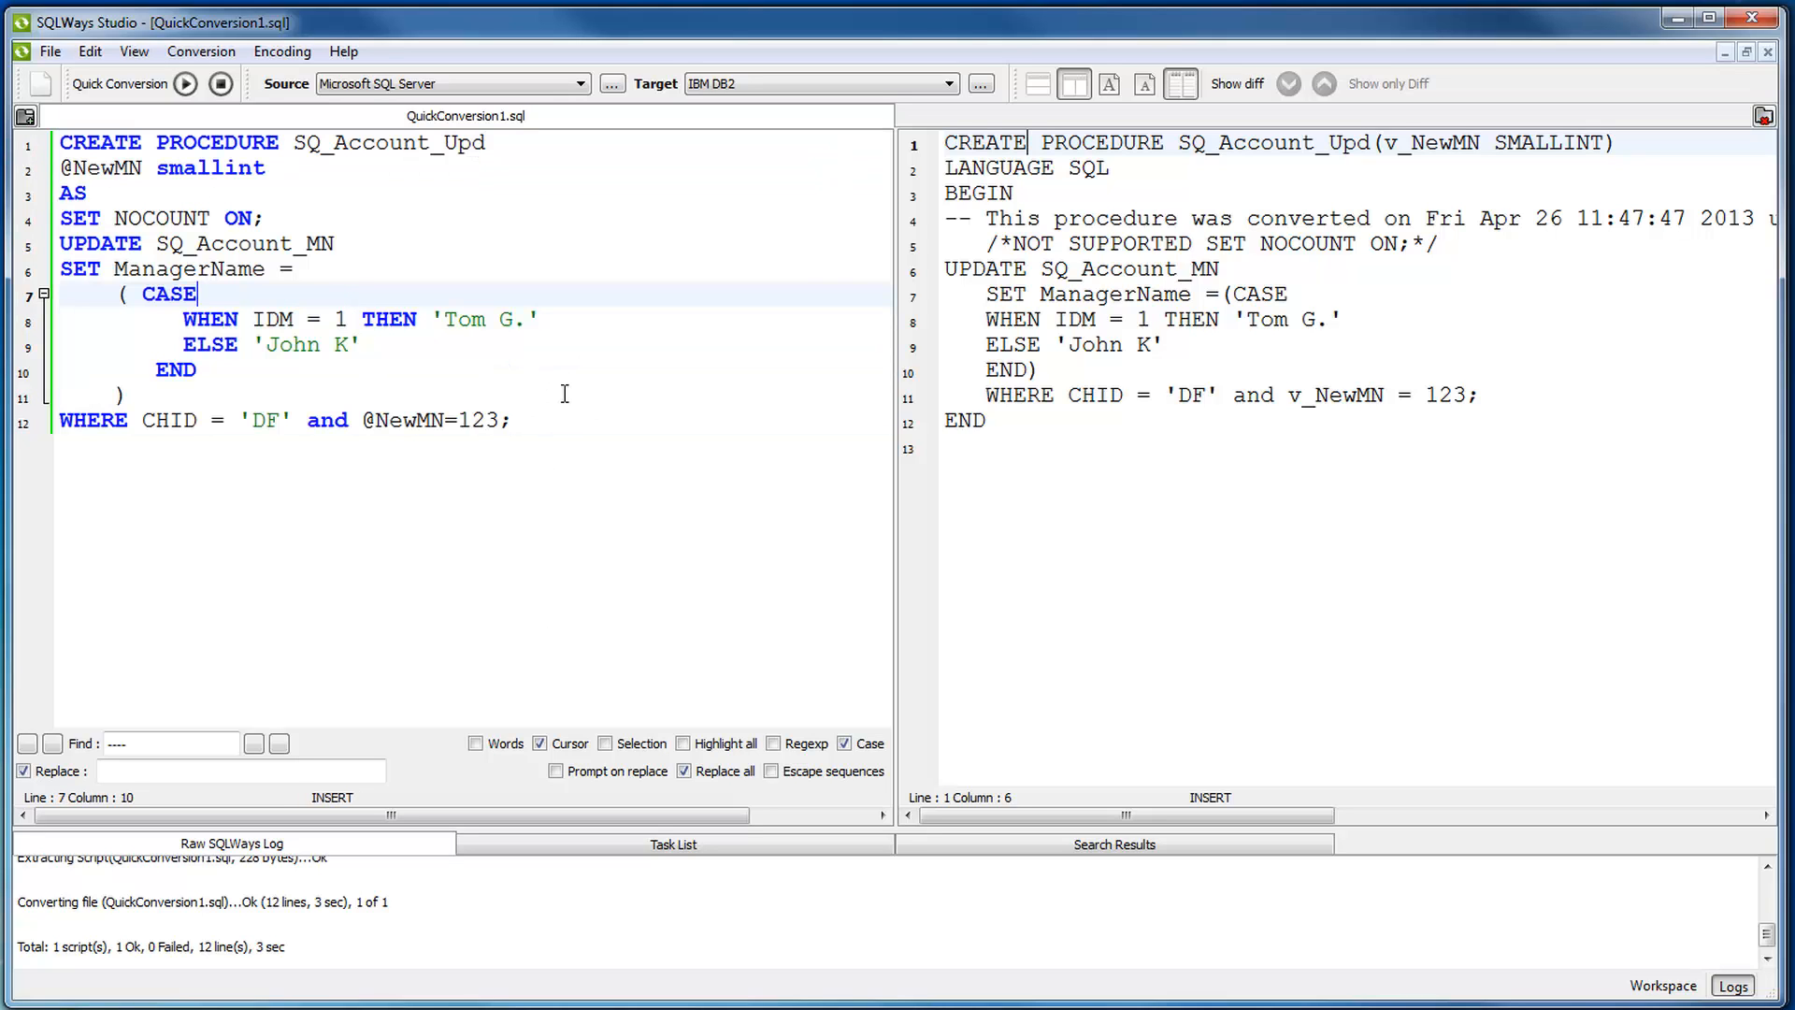
pyautogui.moveTo(512, 420); pyautogui.dragTo(51, 246)
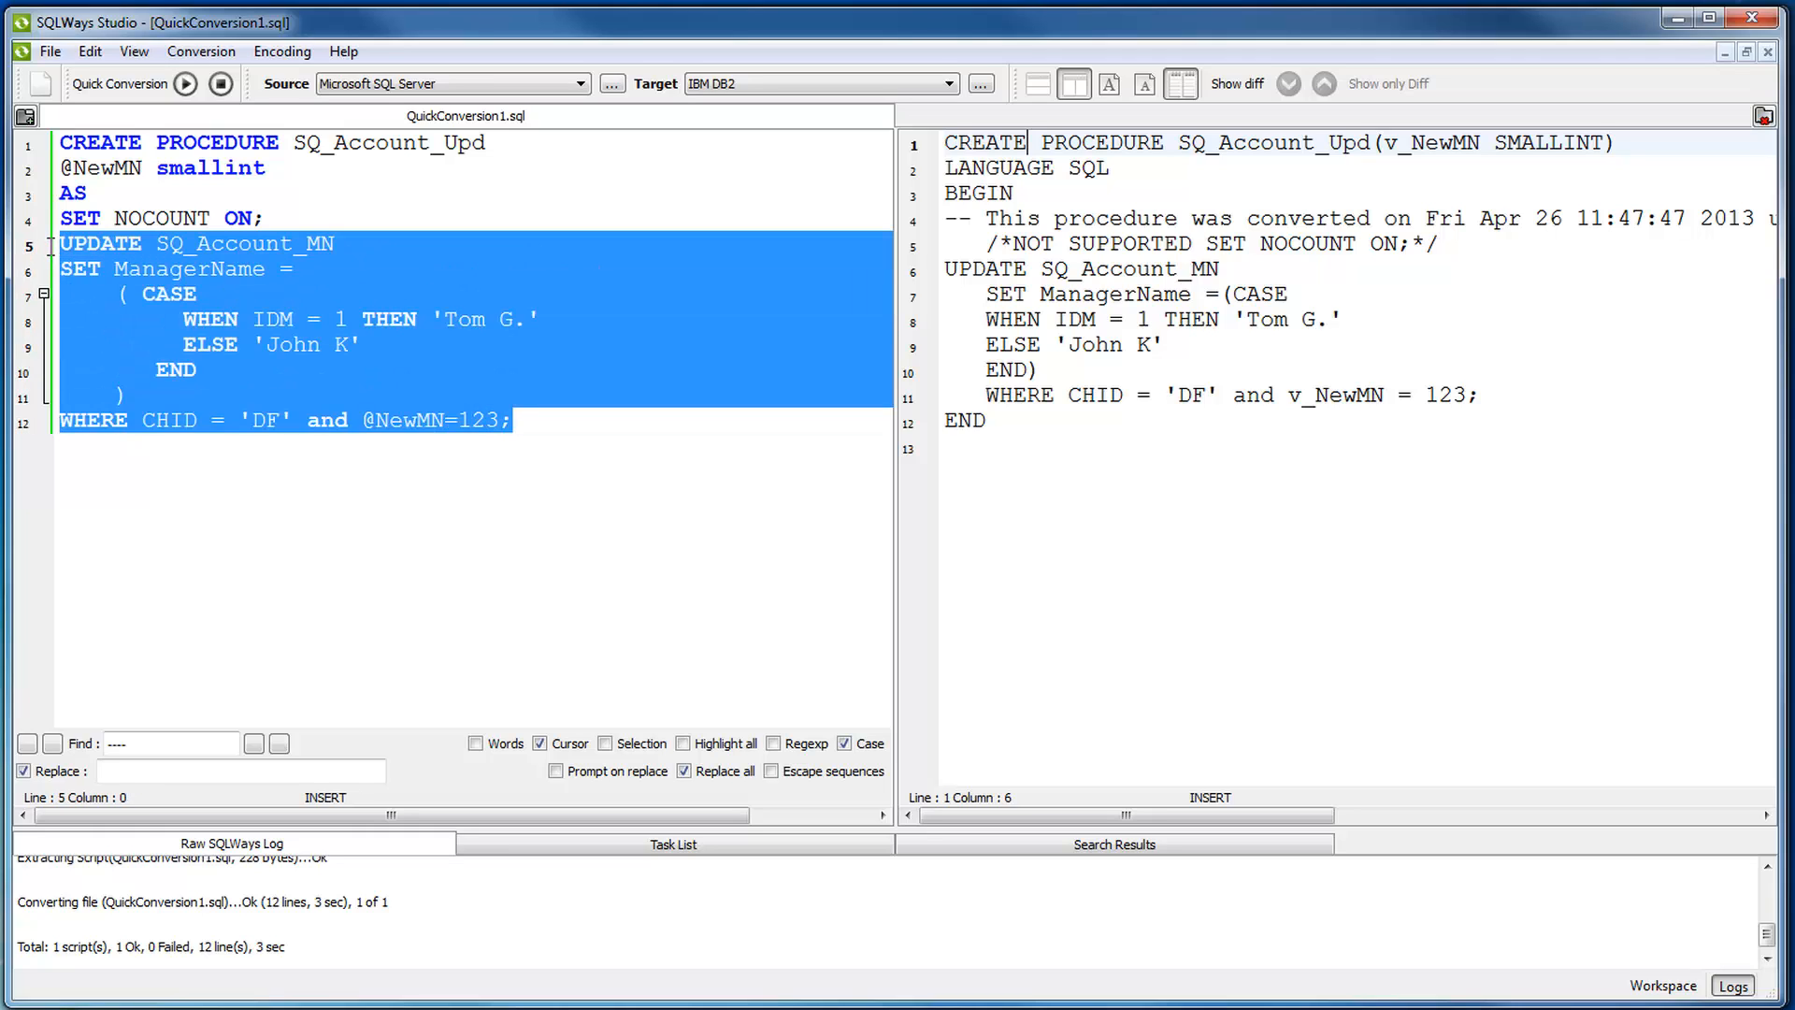
pyautogui.click(430, 396)
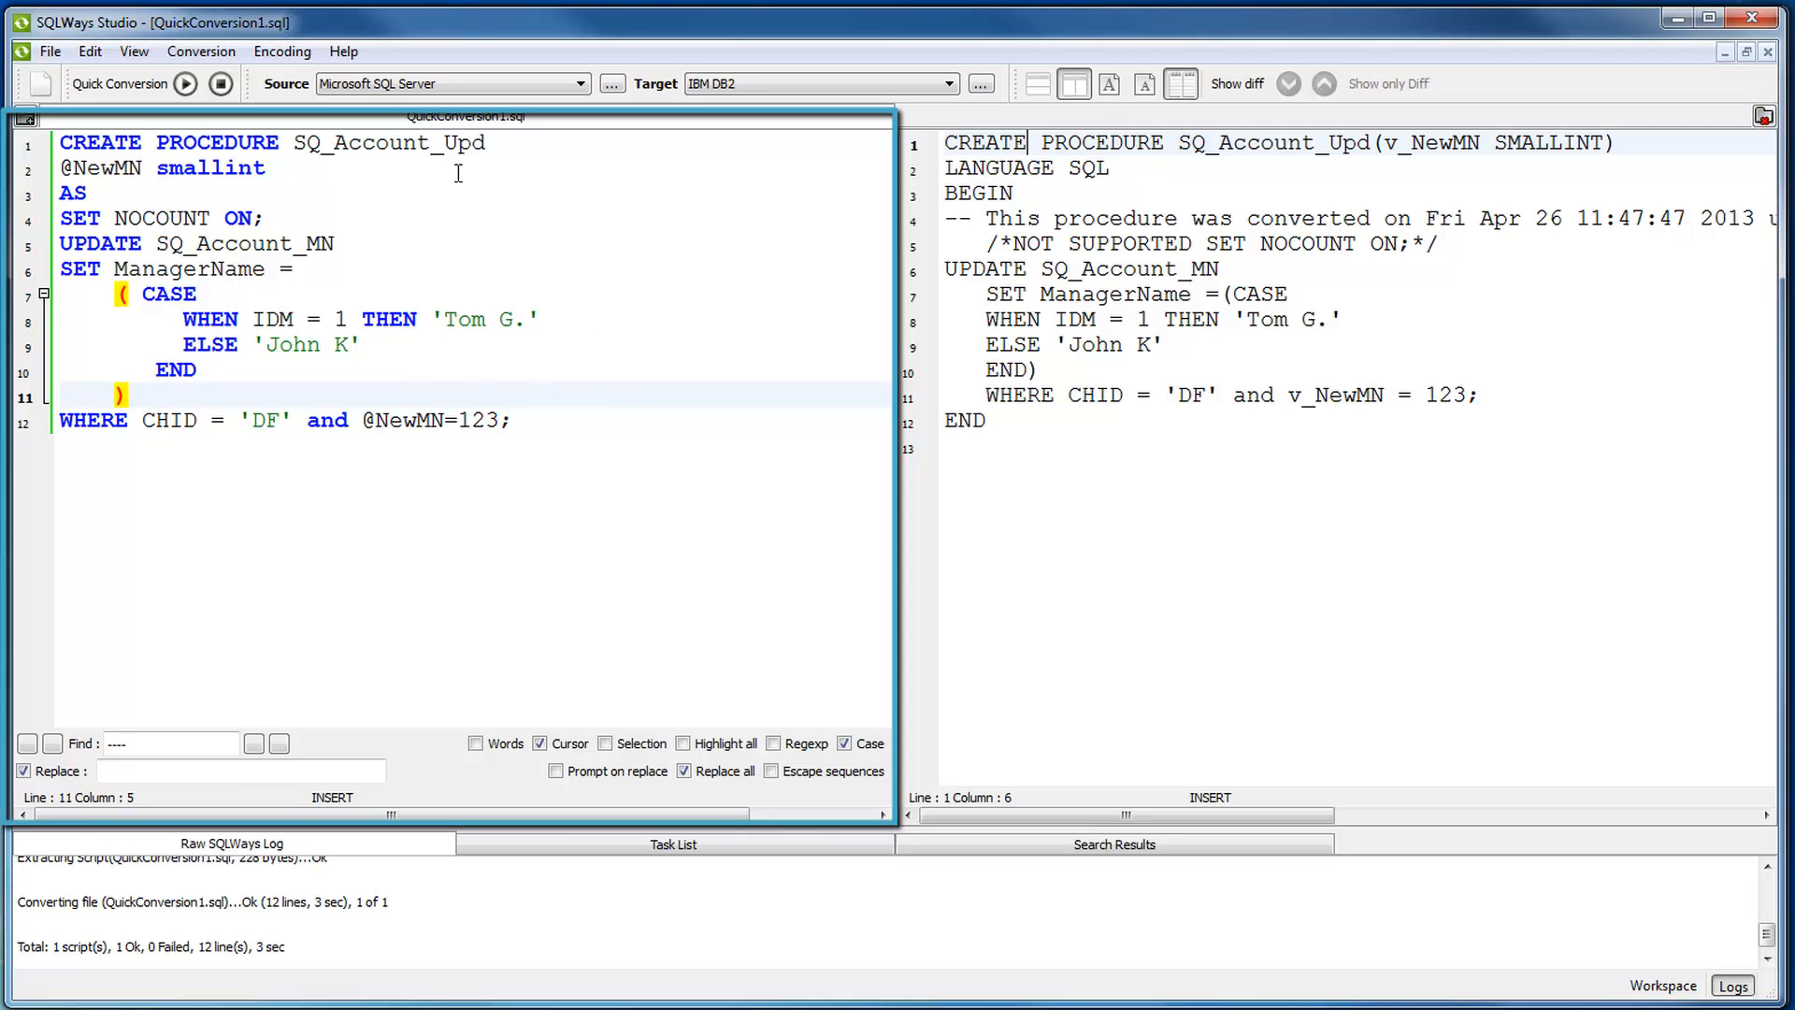
# - Check that the conversion source is Microsoft SQL Server and the target is IBM DB2
pyautogui.click(579, 85)
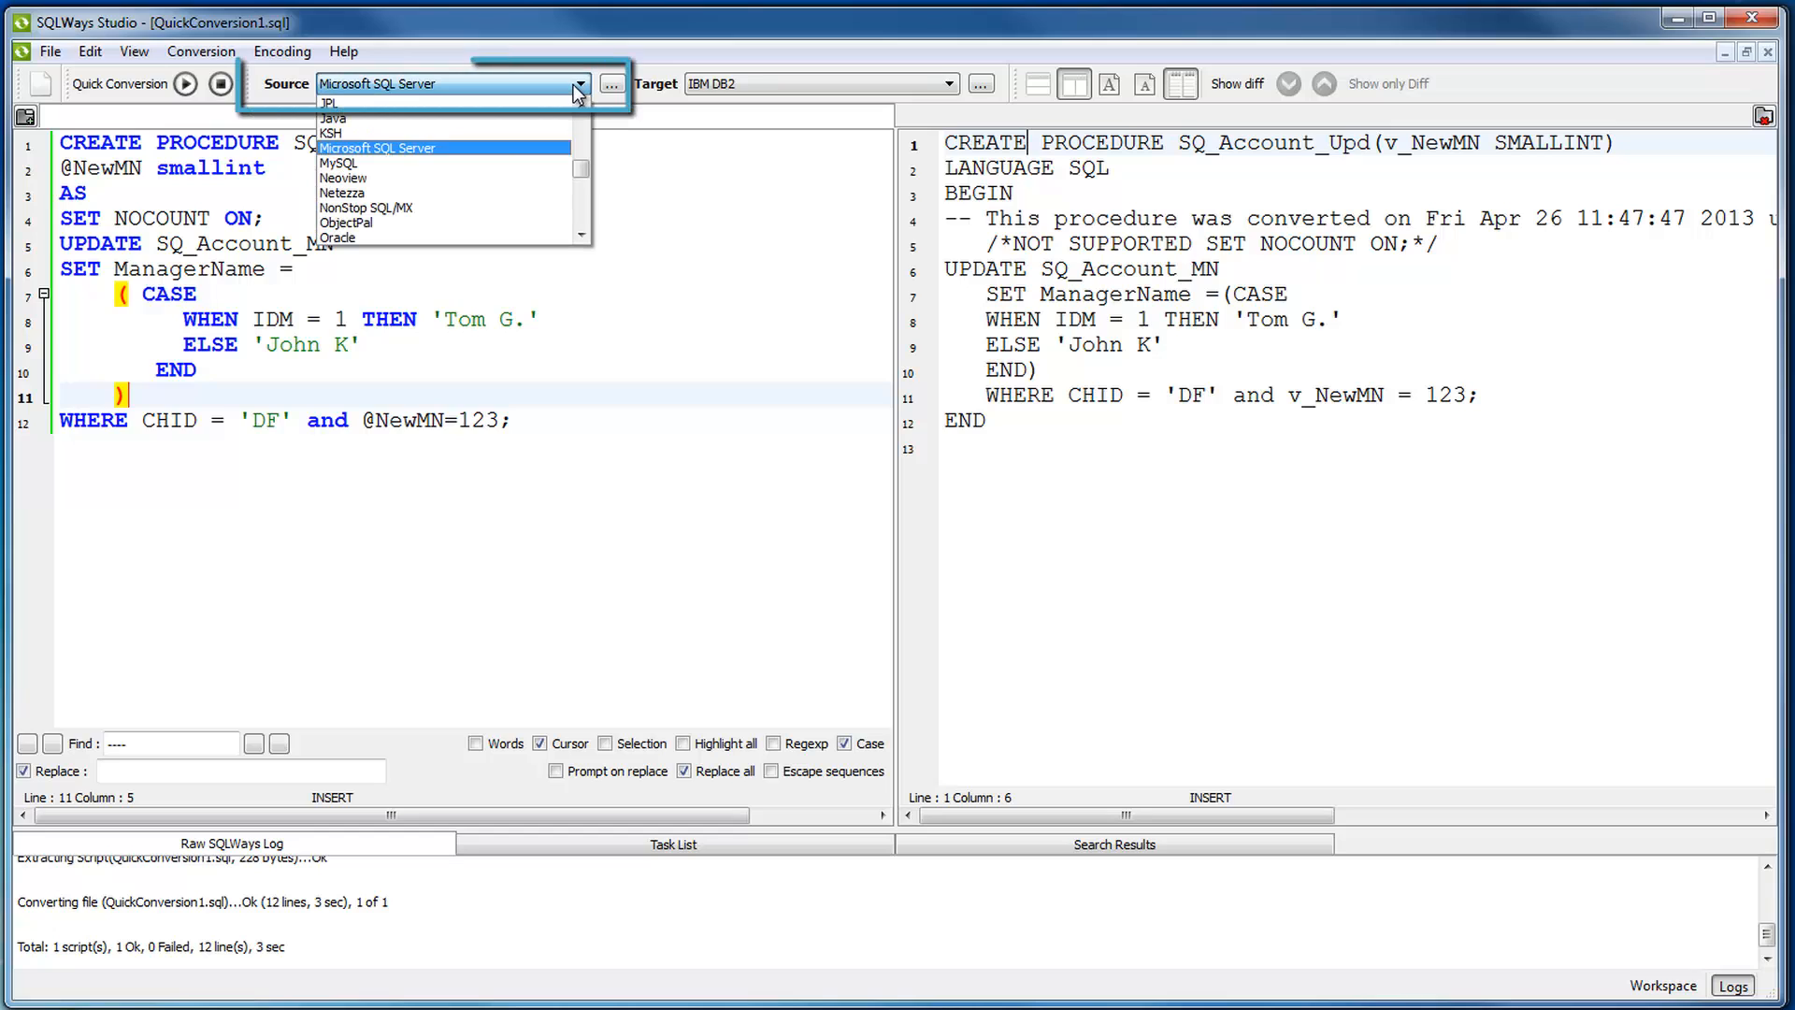
pyautogui.click(574, 84)
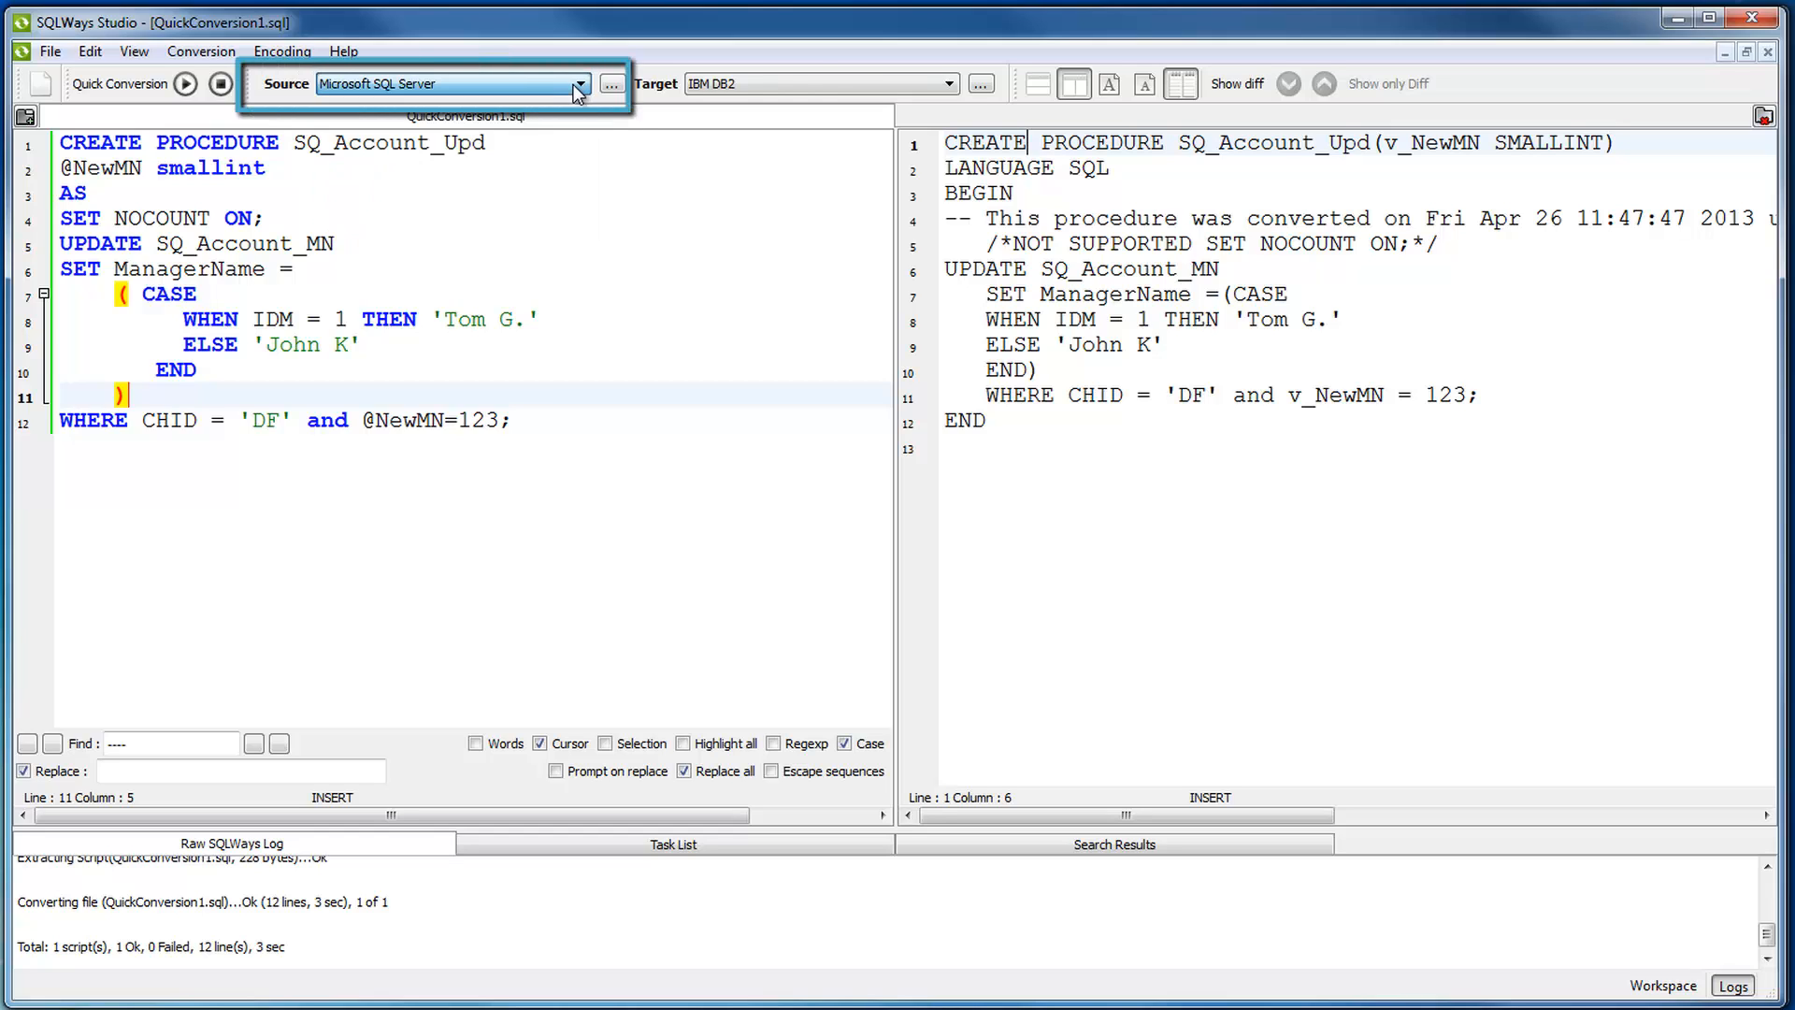
pyautogui.click(842, 76)
pyautogui.click(842, 77)
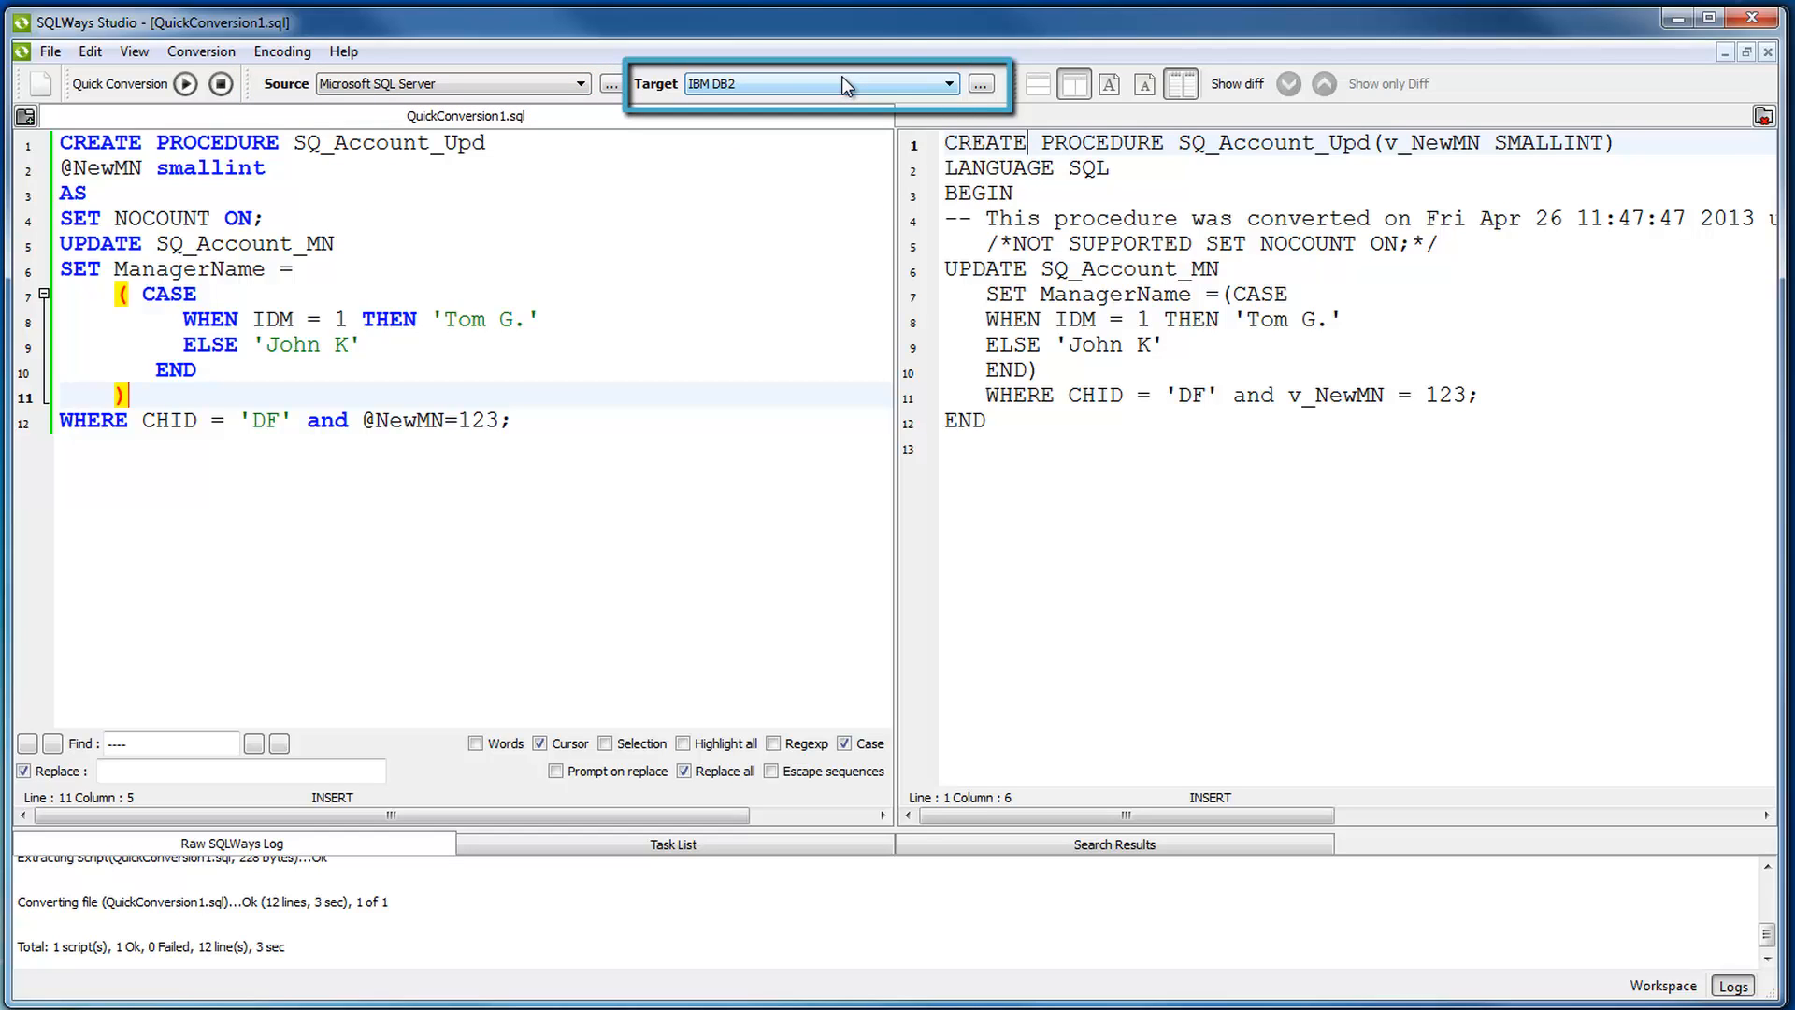
# - Review the additional migration options /TPROD=DB2zOS /TVER=9.1 and accept them
pyautogui.click(213, 52)
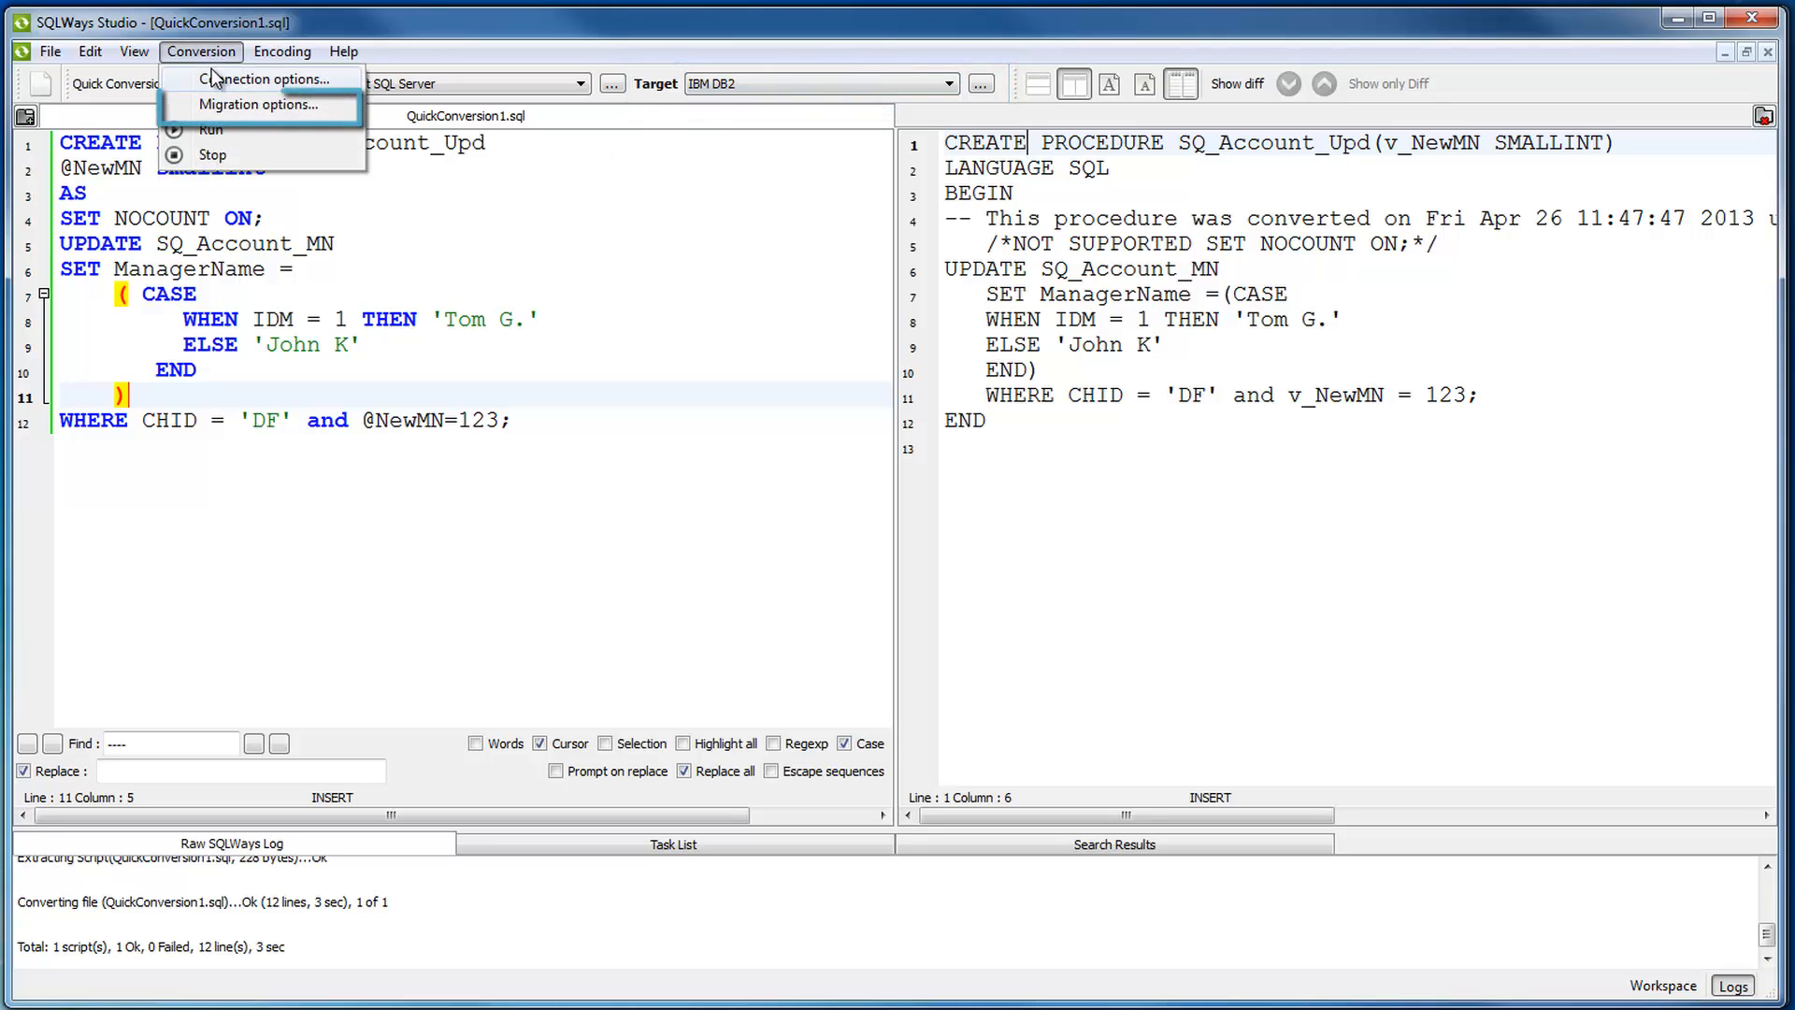
pyautogui.click(224, 103)
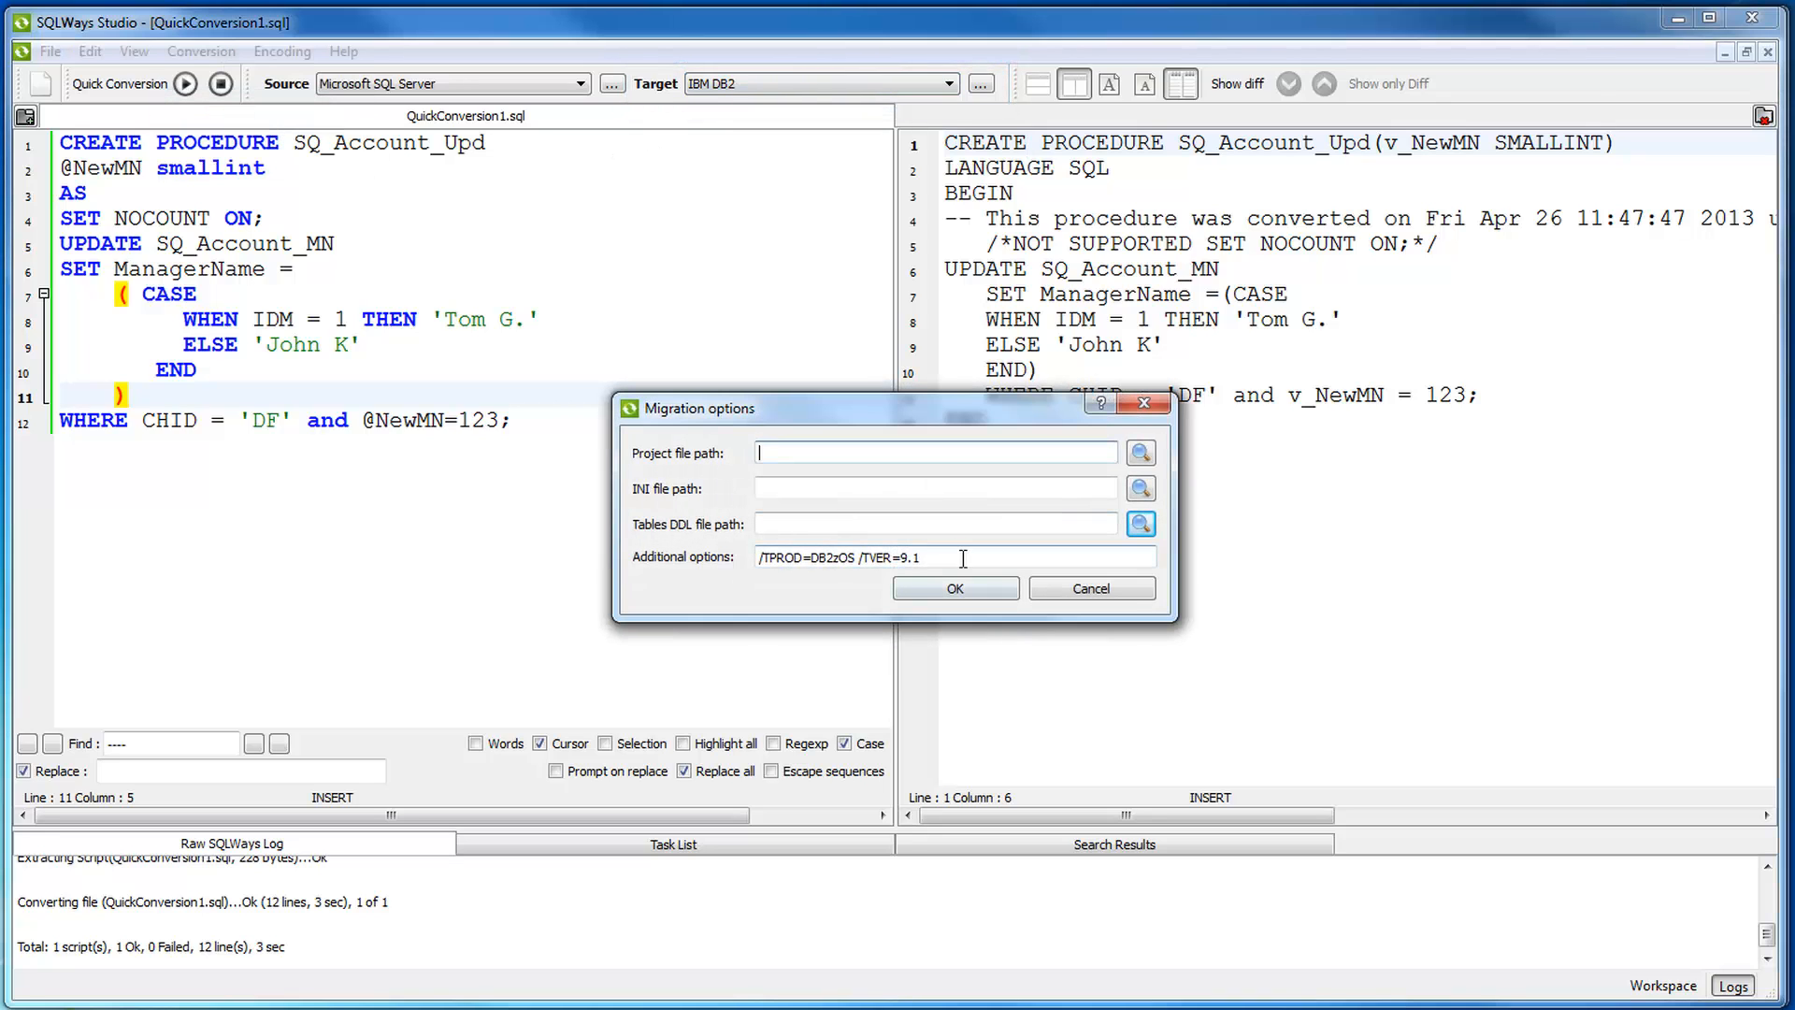
pyautogui.moveTo(964, 558); pyautogui.dragTo(758, 559)
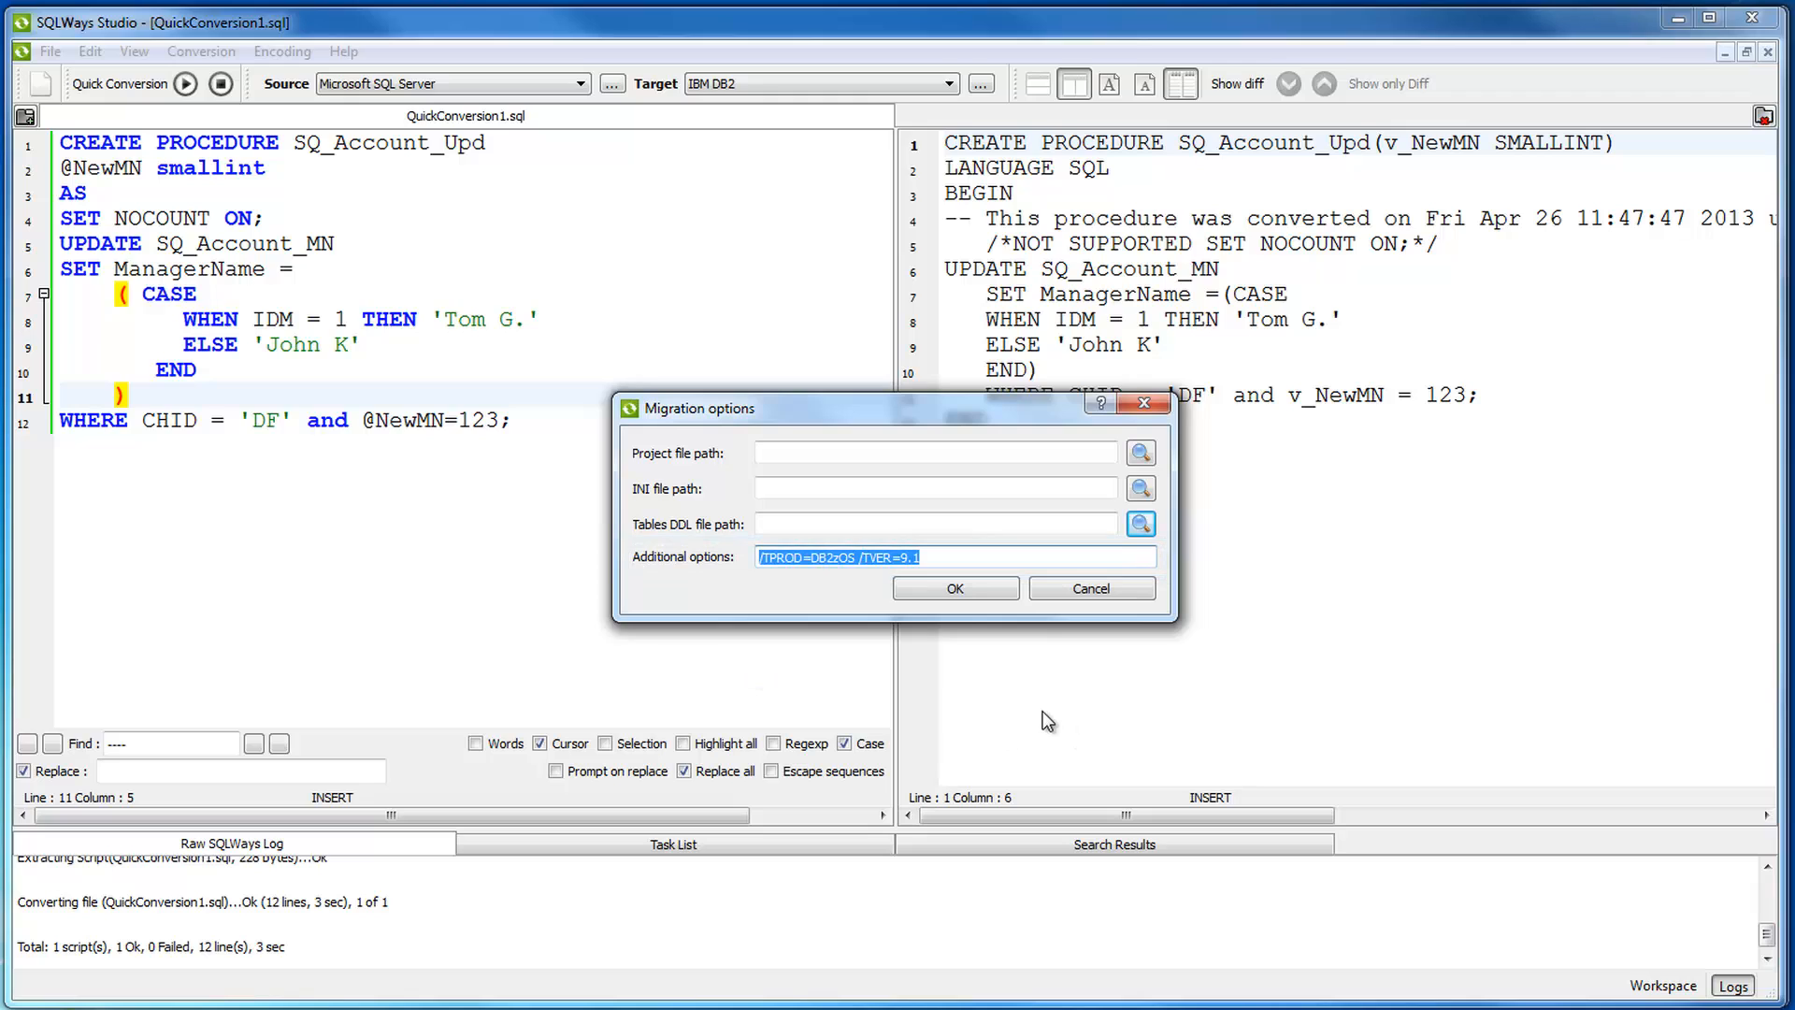
pyautogui.click(963, 588)
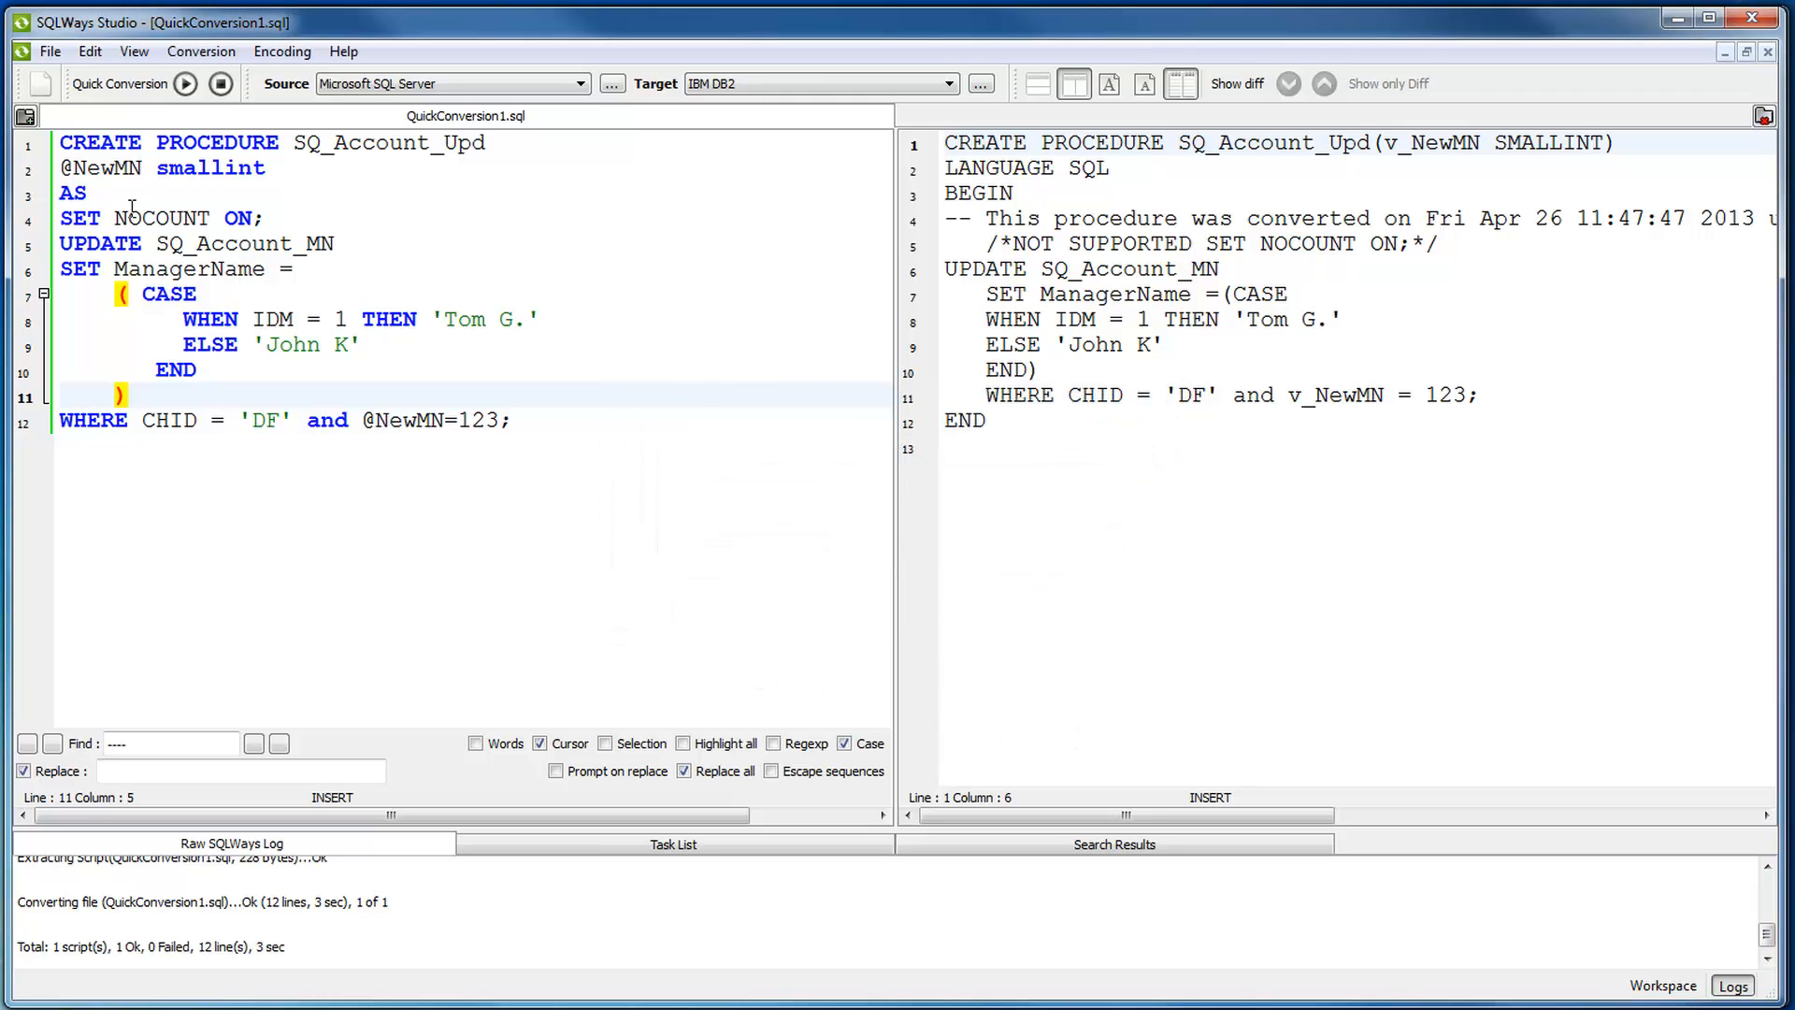
# - Run the quick conversion of the SQ_Account_Upd procedure and check the totals line in the SQLWays log
pyautogui.click(186, 86)
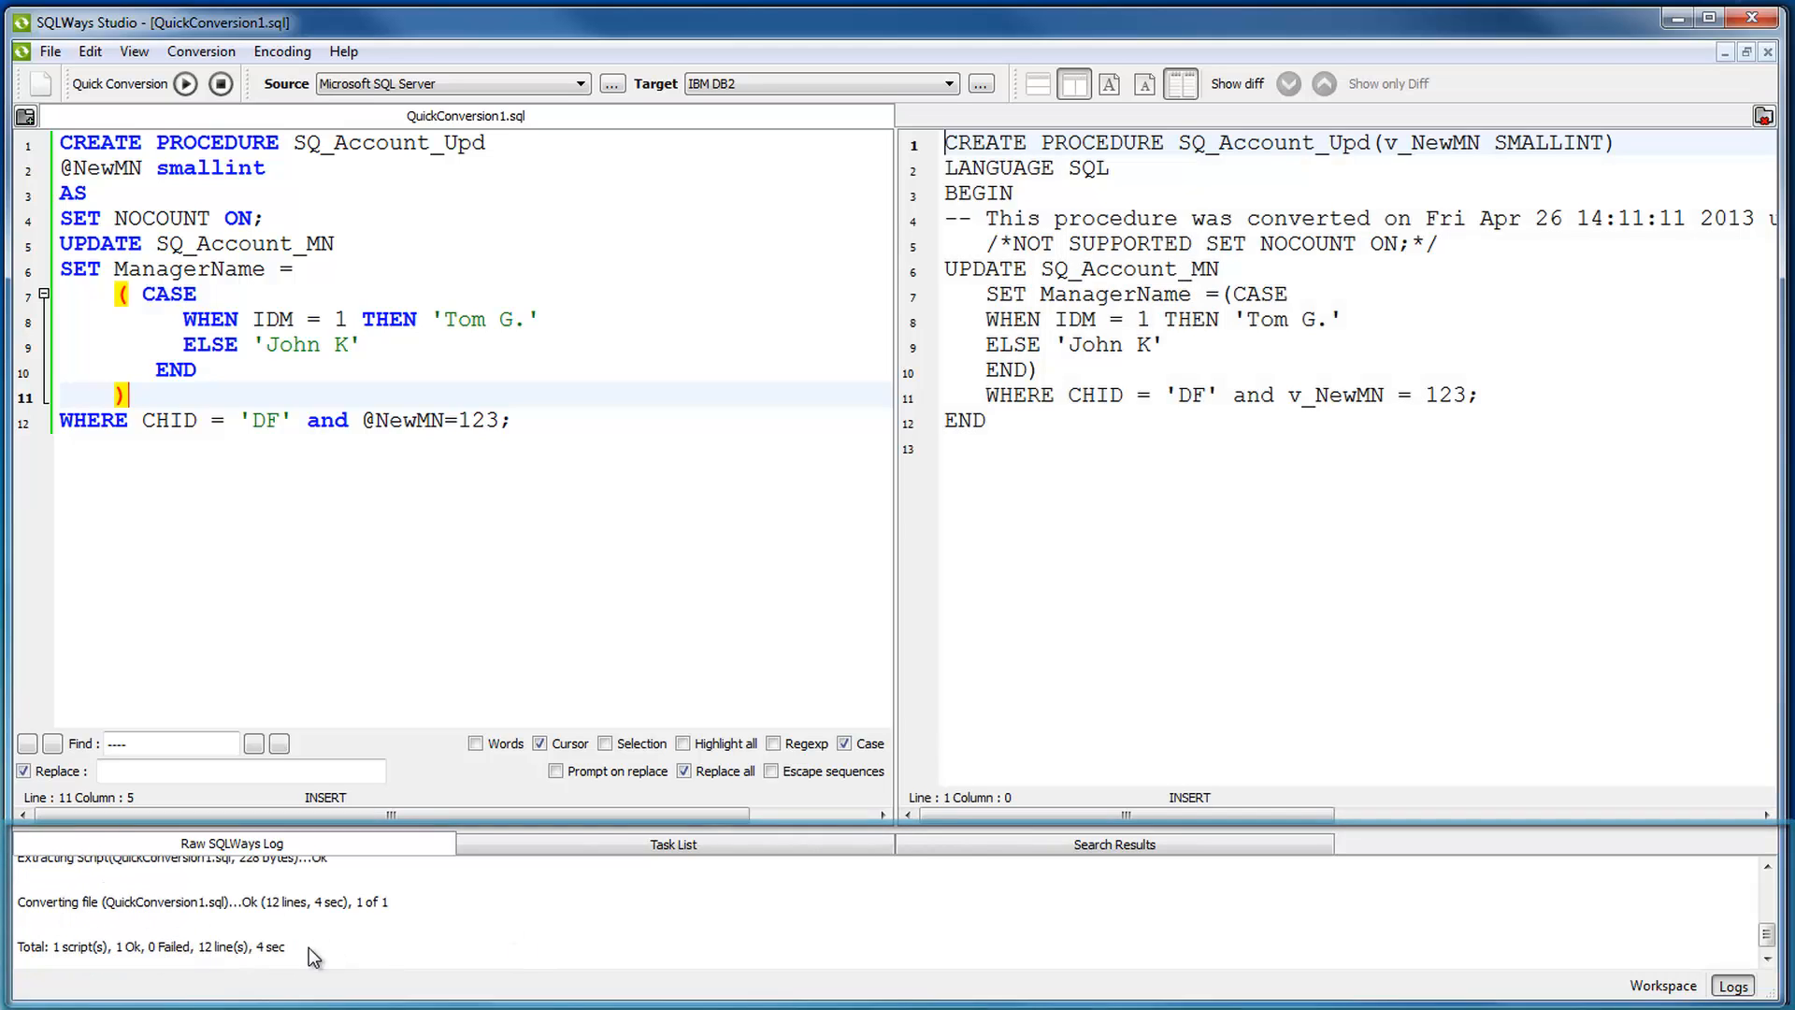
pyautogui.moveTo(309, 946); pyautogui.dragTo(69, 933)
pyautogui.click(1131, 532)
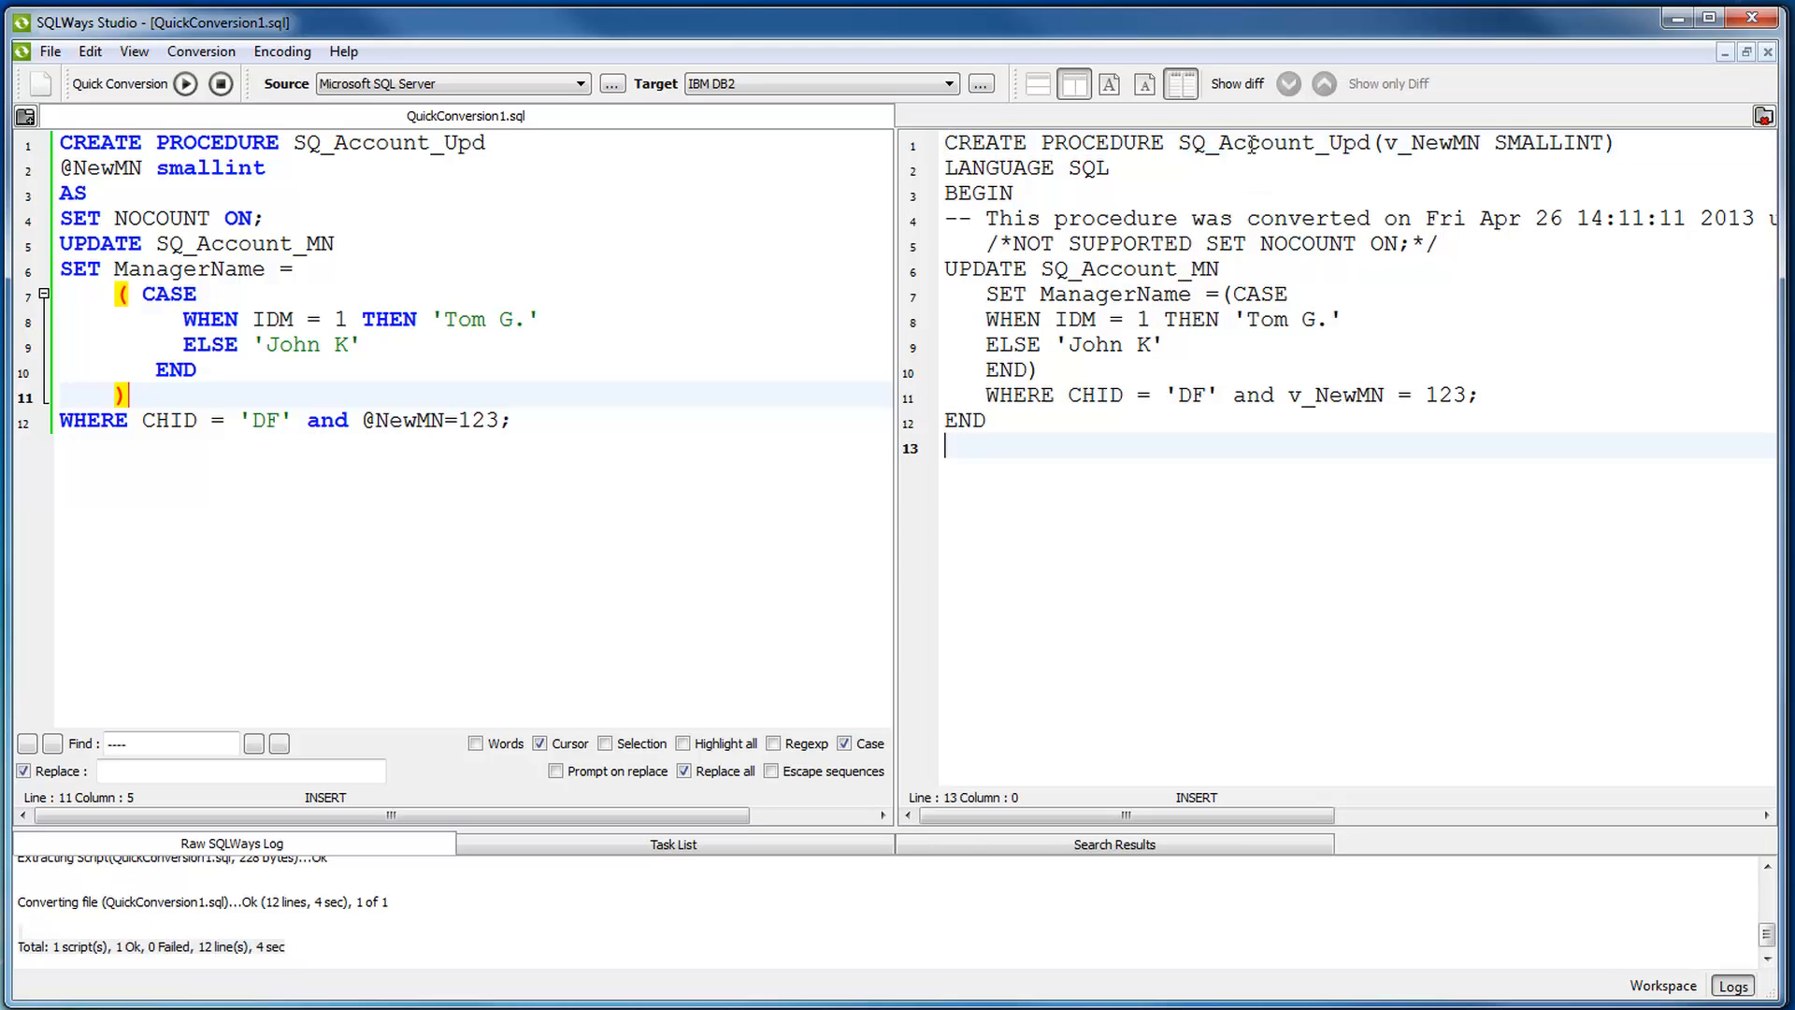